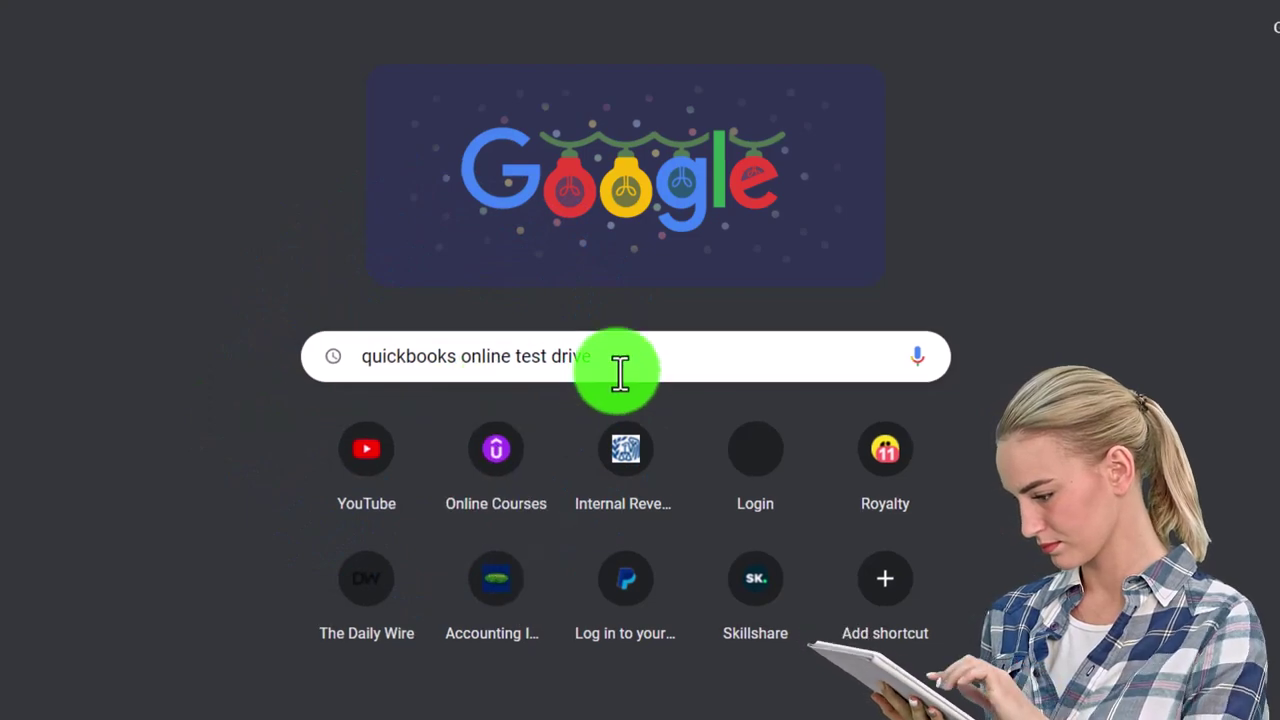
Search Google for "quickbooks online test drive" and open the United States test drive sample company from Intuit's article
key(Return)
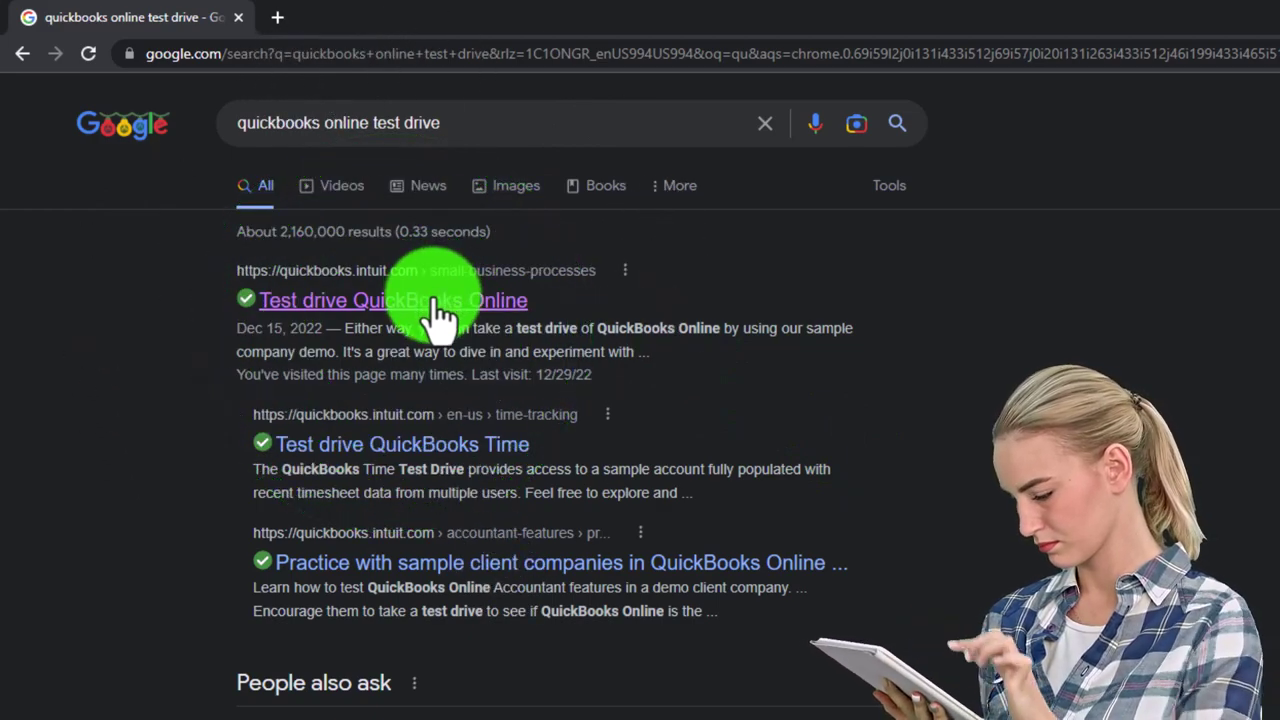
click(435, 300)
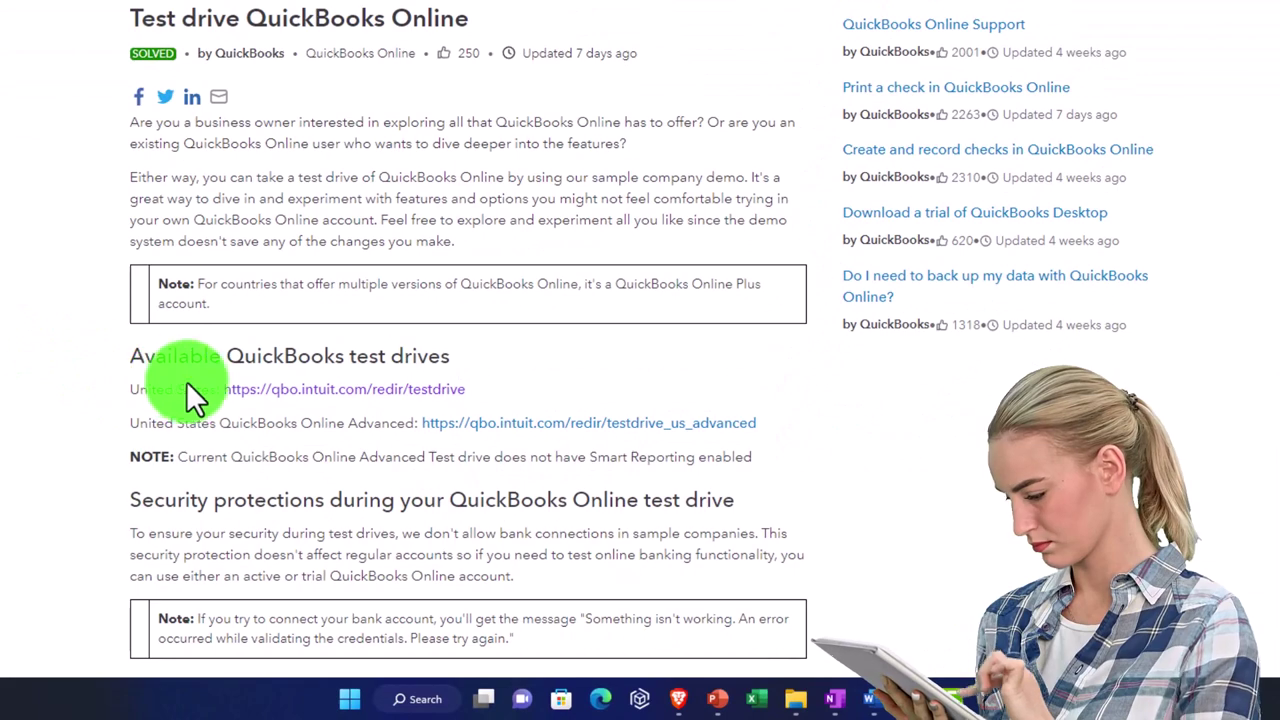
click(245, 392)
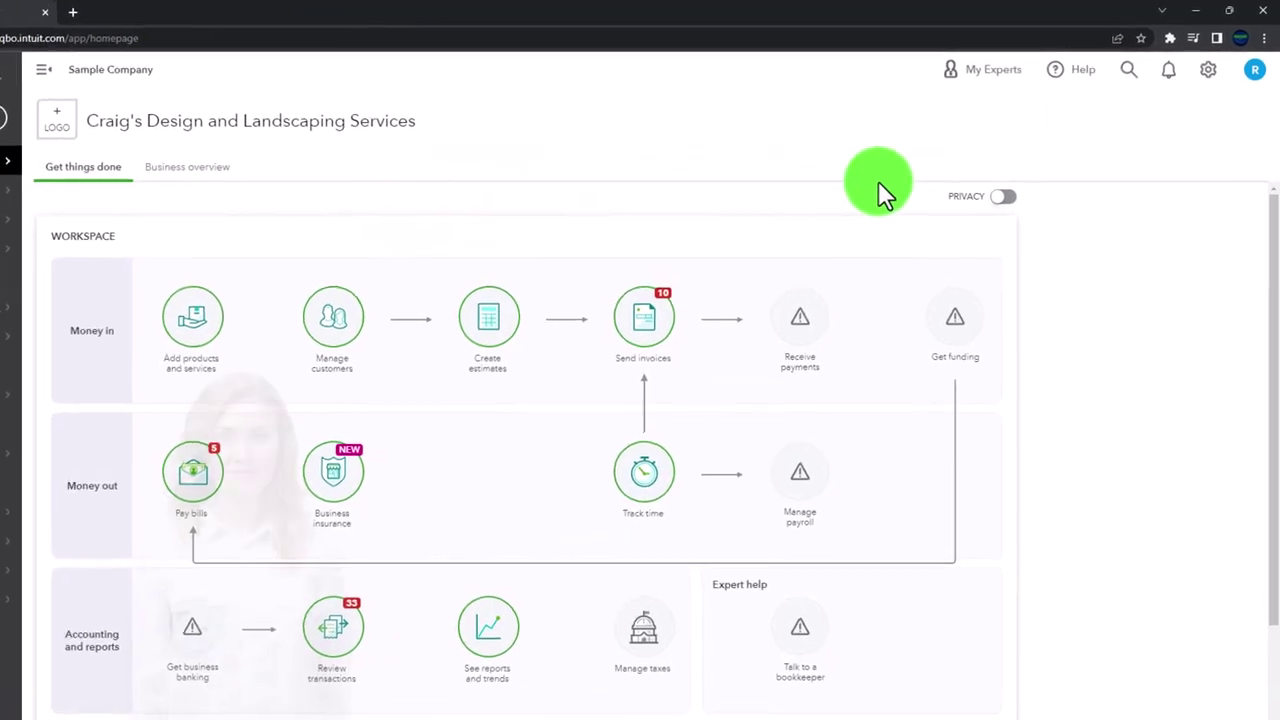
Check in the company settings whether the sample company is in Accountant view or Business view
key(ctrl+plus)
key(ctrl+plus)
key(ctrl+plus)
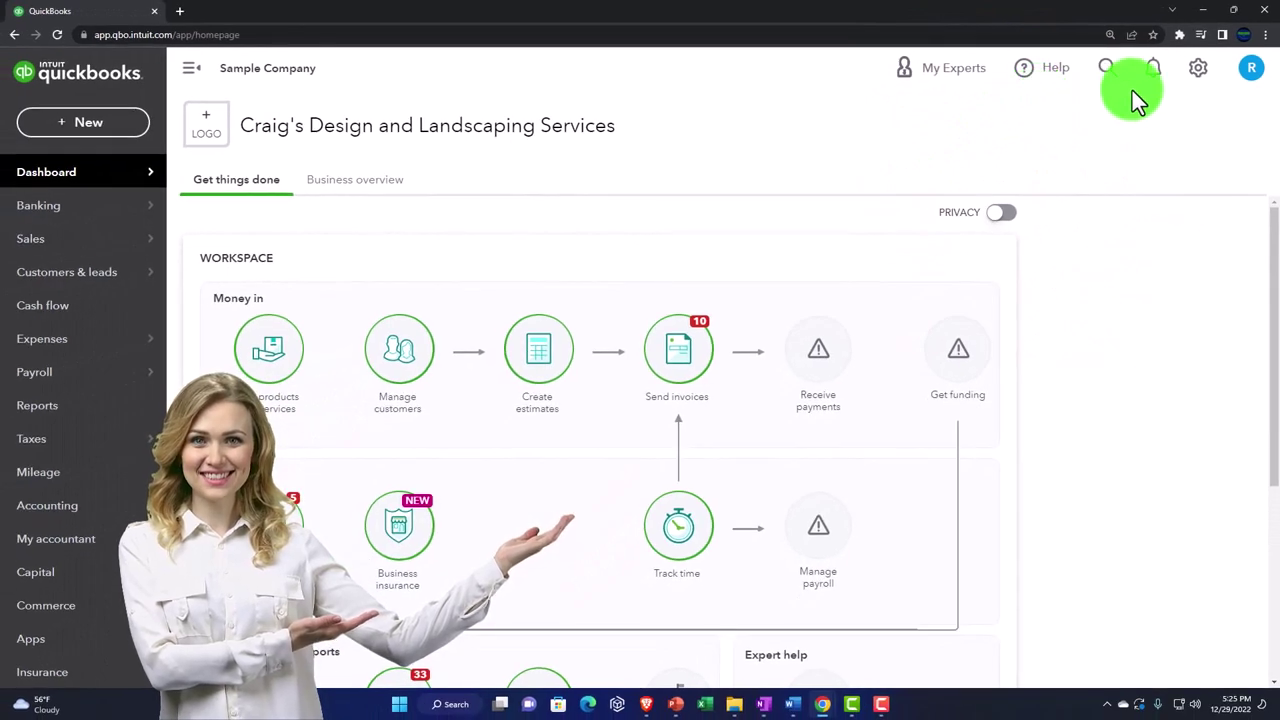
click(1193, 74)
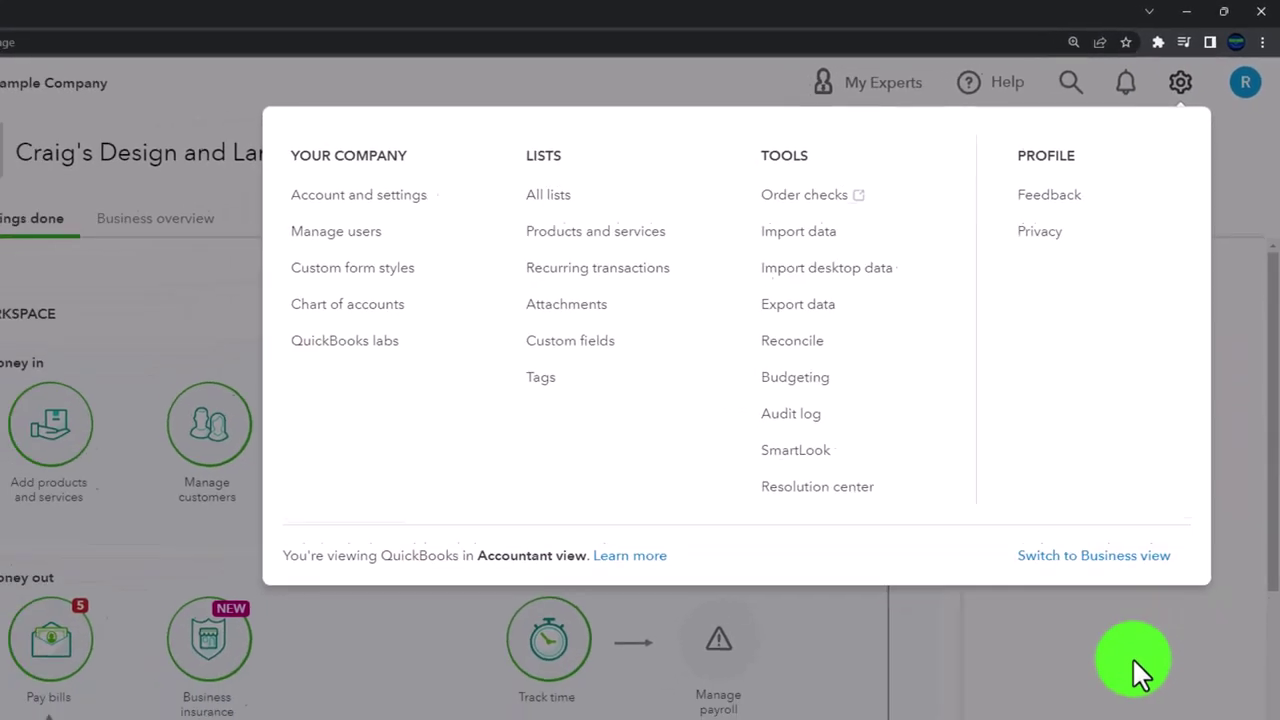
click(1132, 657)
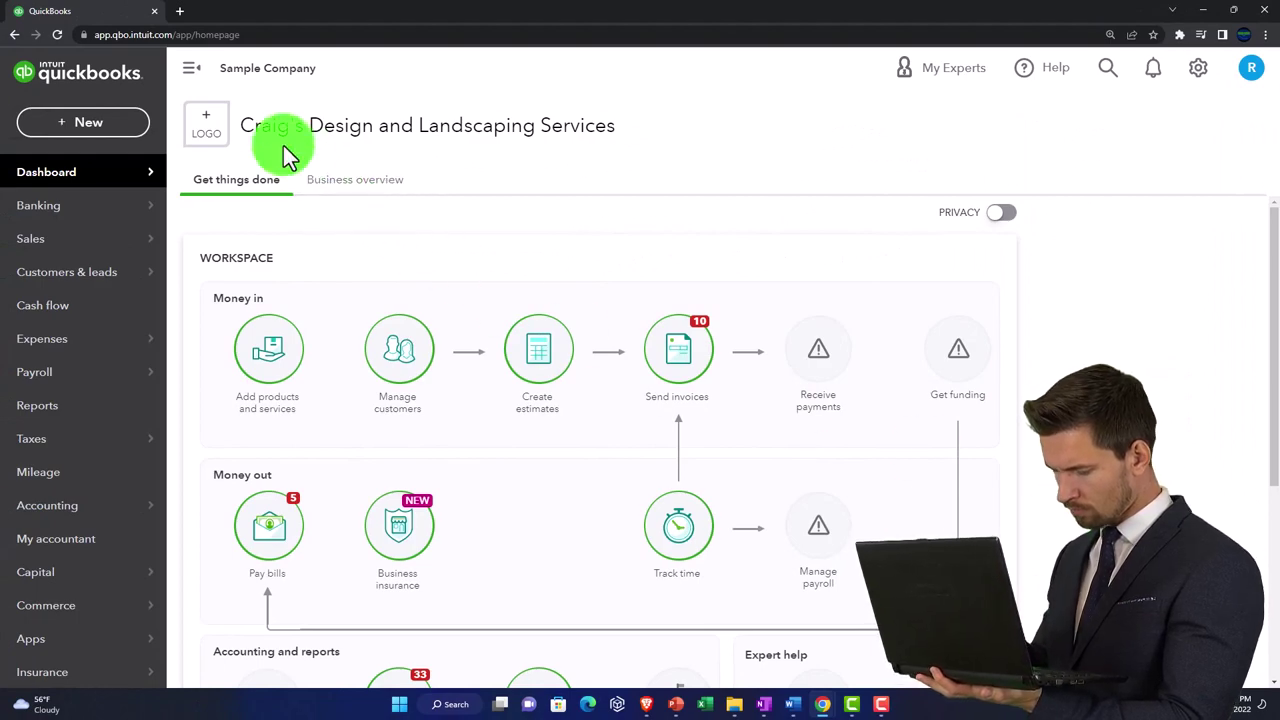
Duplicate the QuickBooks home page twice so that three browser tabs of the sample company are open
right_click(116, 13)
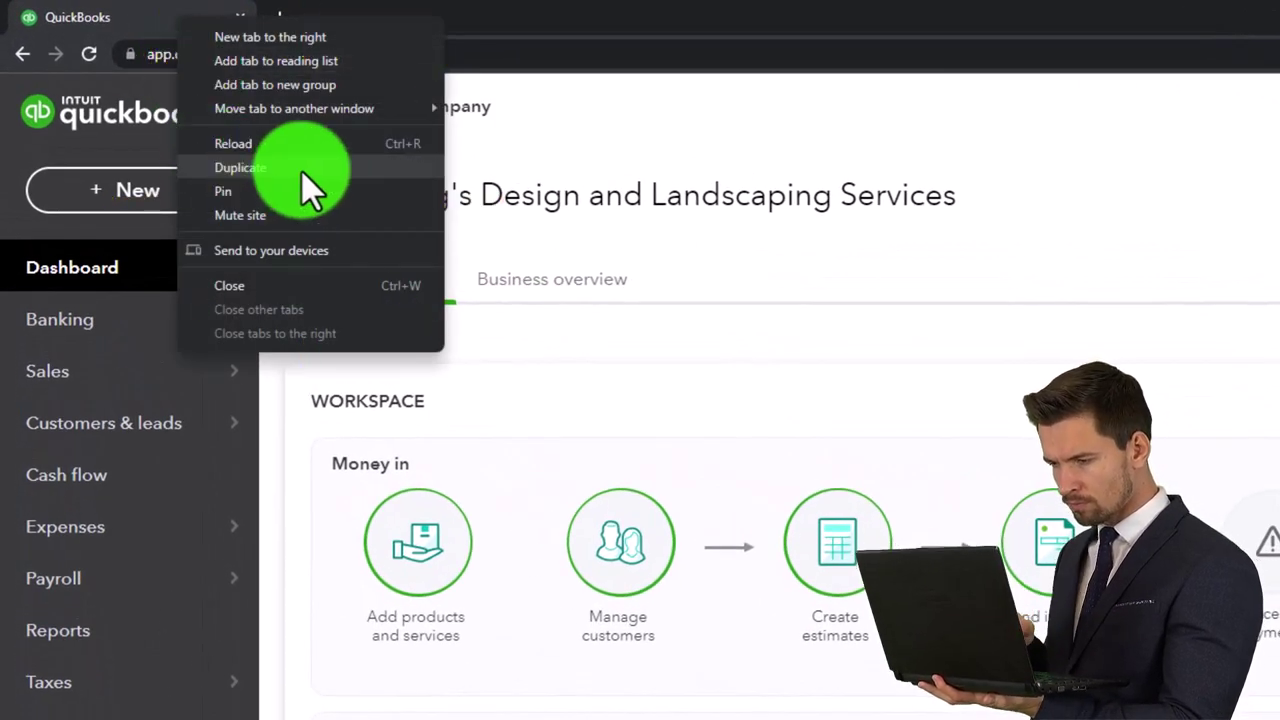
click(298, 170)
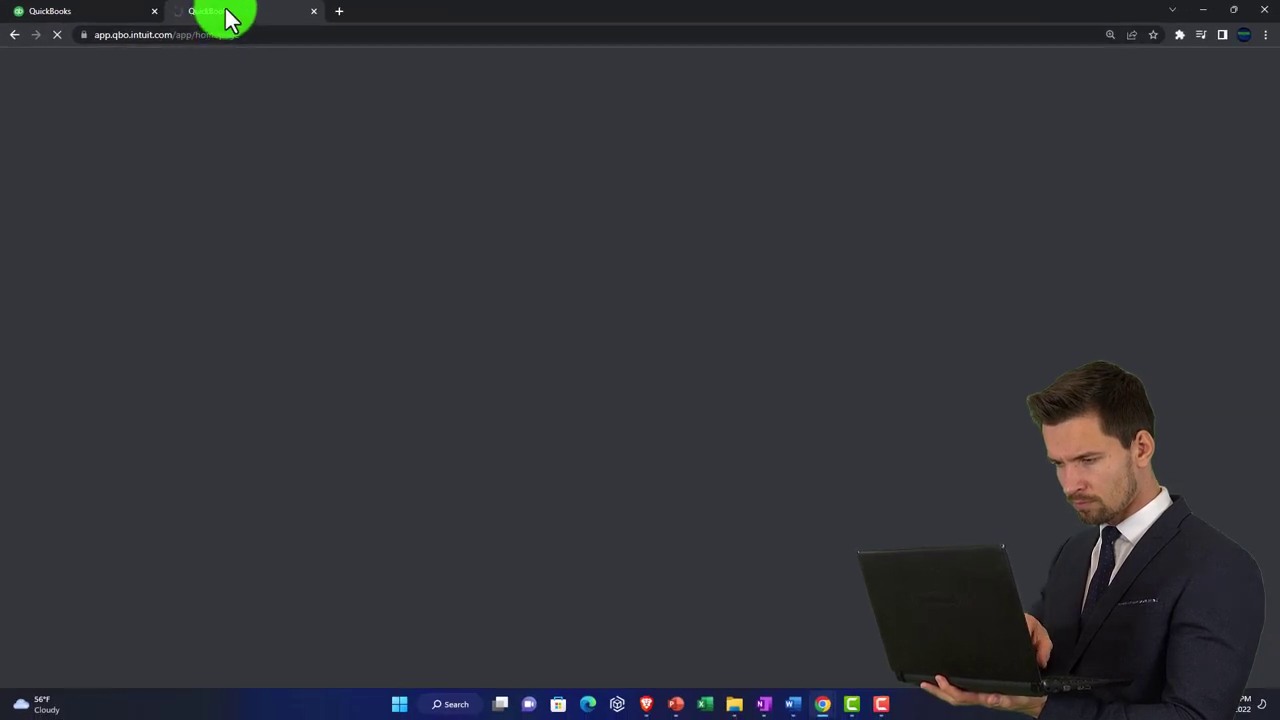
right_click(228, 14)
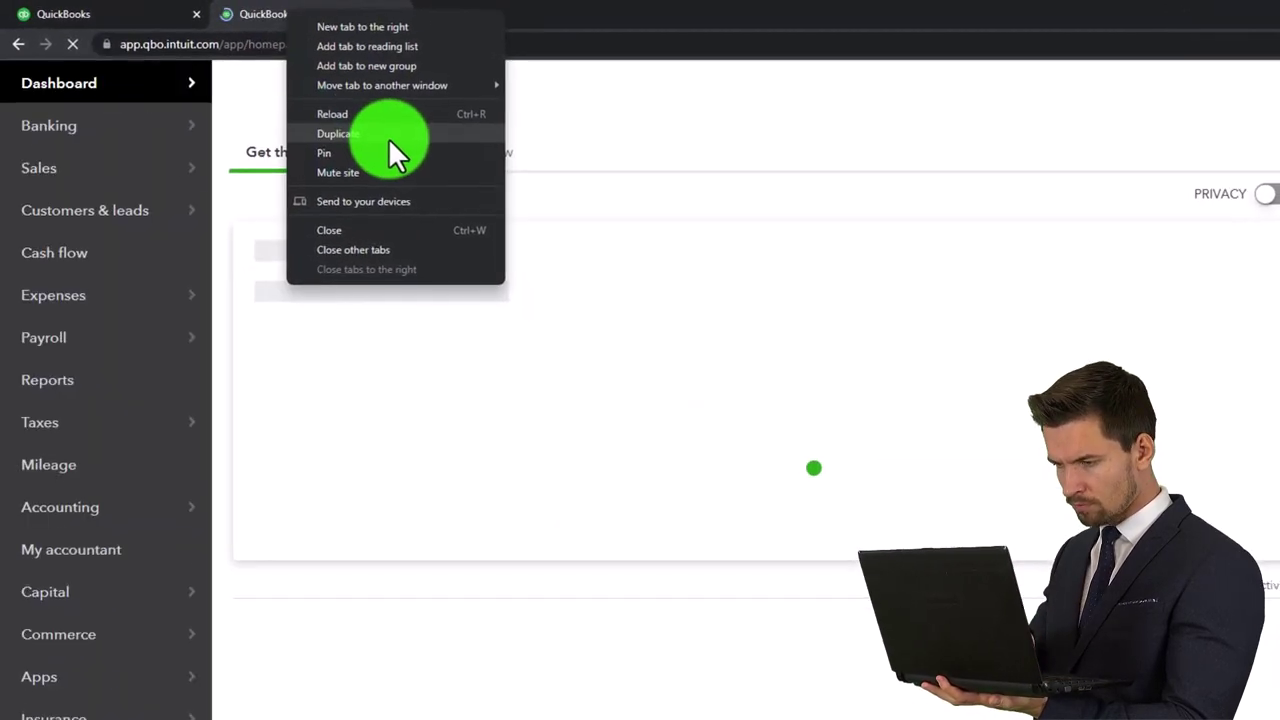
click(390, 138)
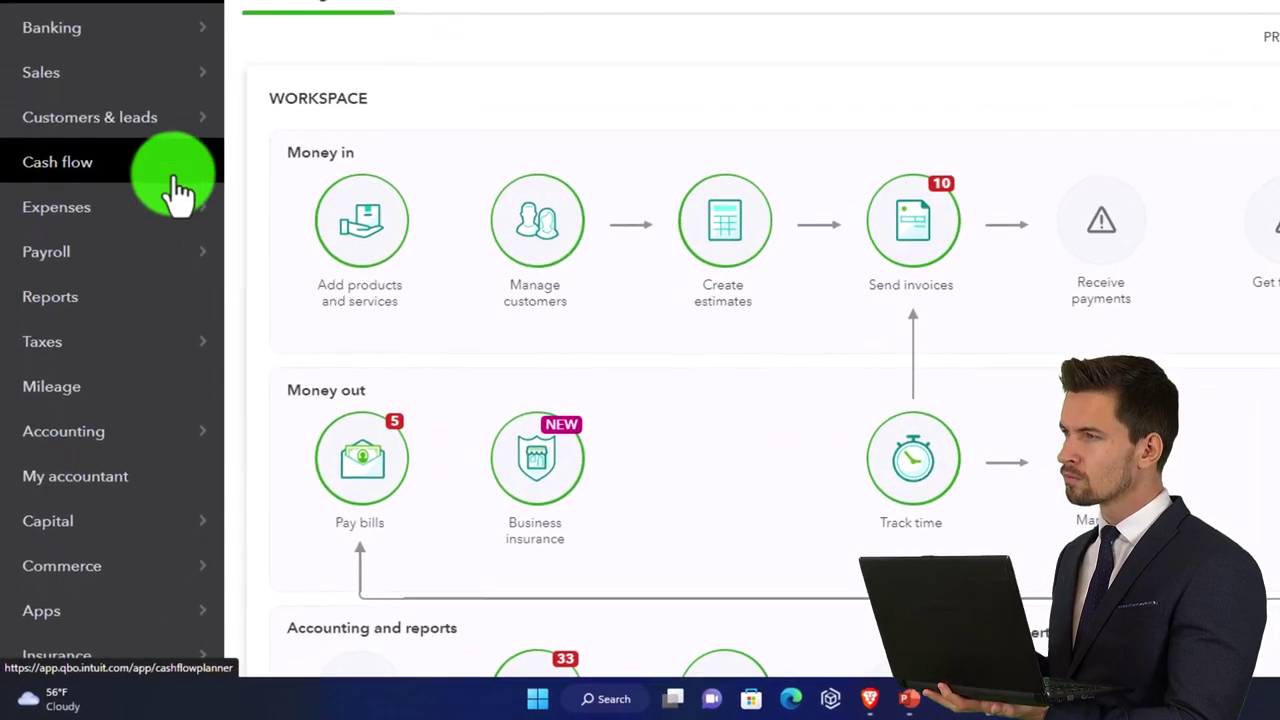
Open the Balance Sheet report in the second browser tab and the Profit and Loss report in the third
click(108, 318)
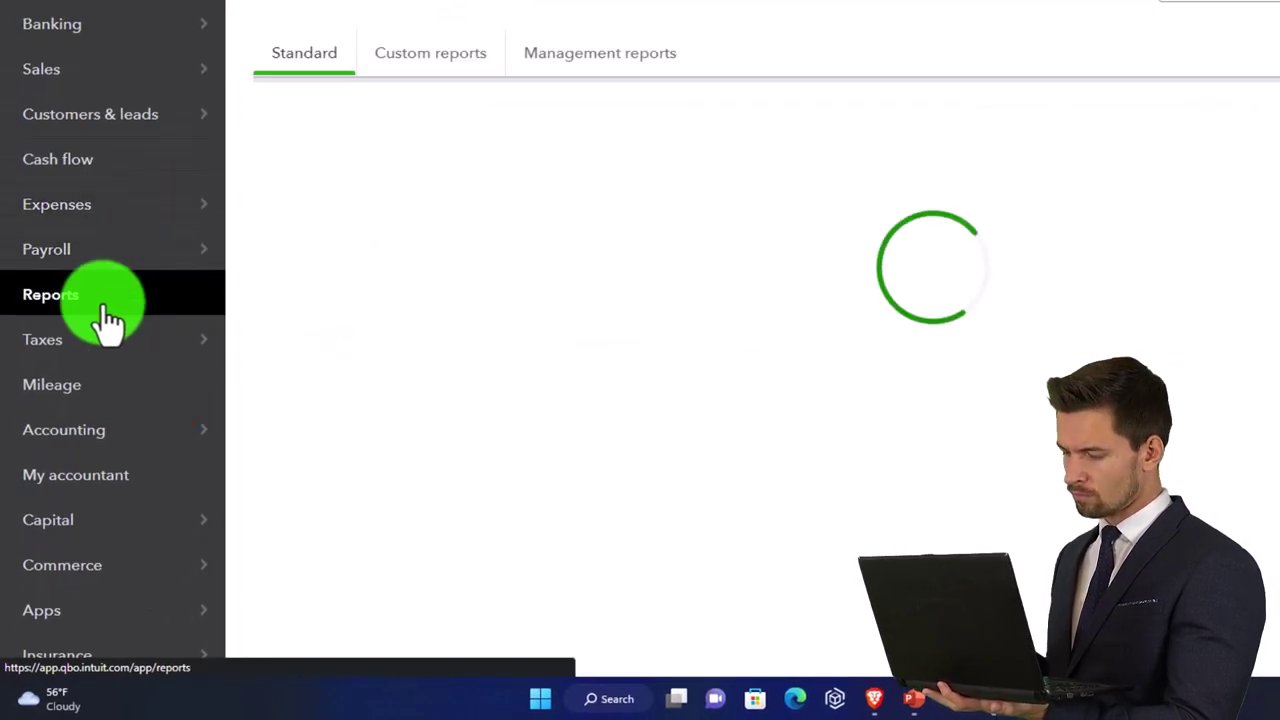
click(384, 282)
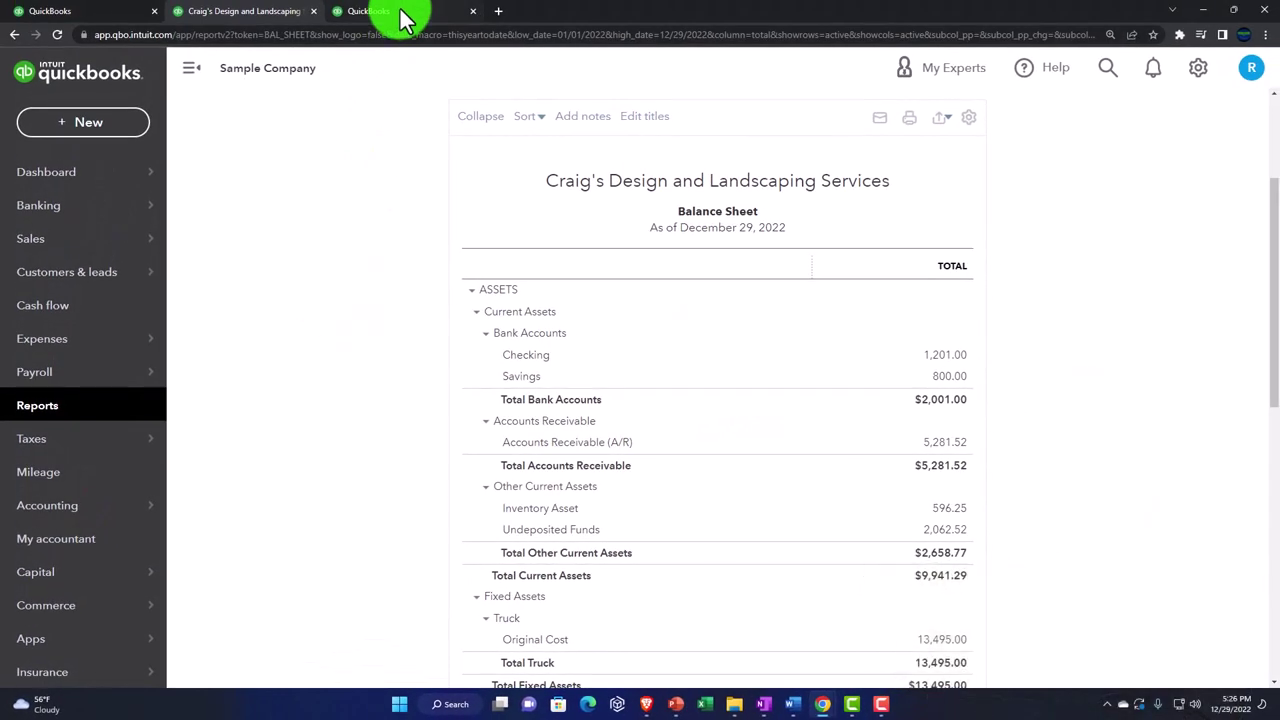
click(403, 18)
click(92, 414)
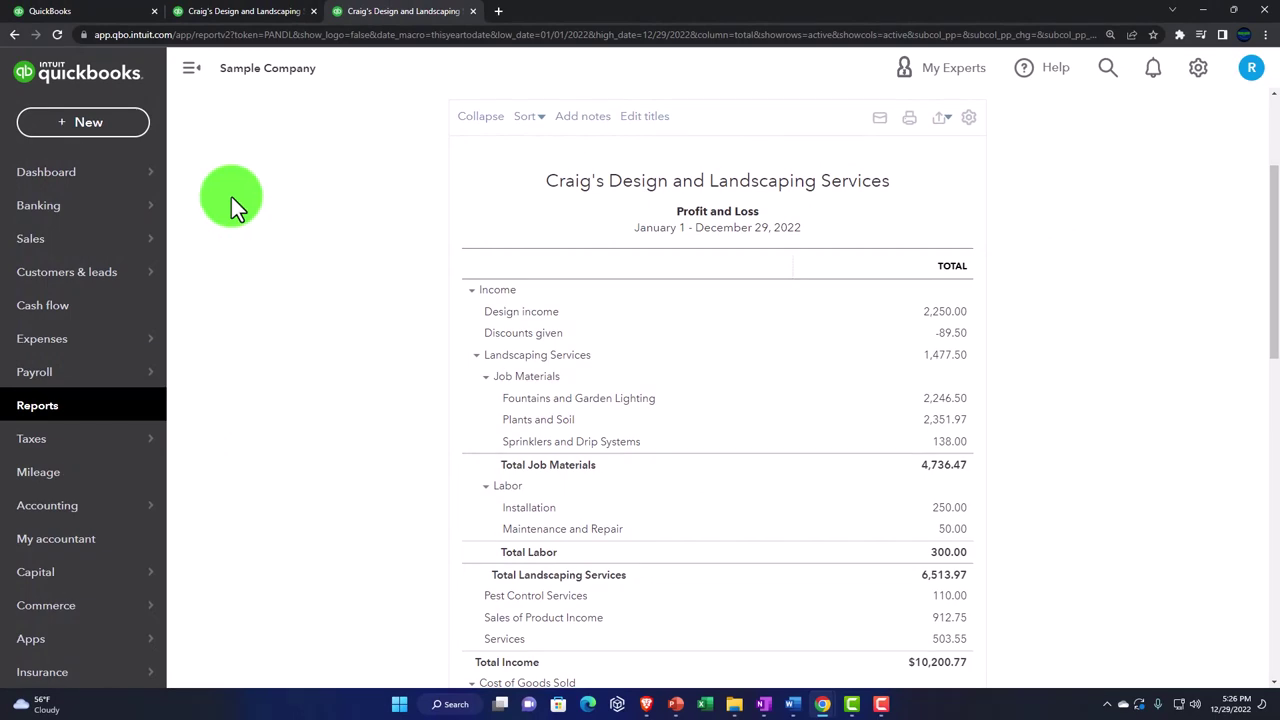
Collapse the navigation sidebar and run the Profit and Loss report for 01/01/2022 to 12/31/2022
click(193, 85)
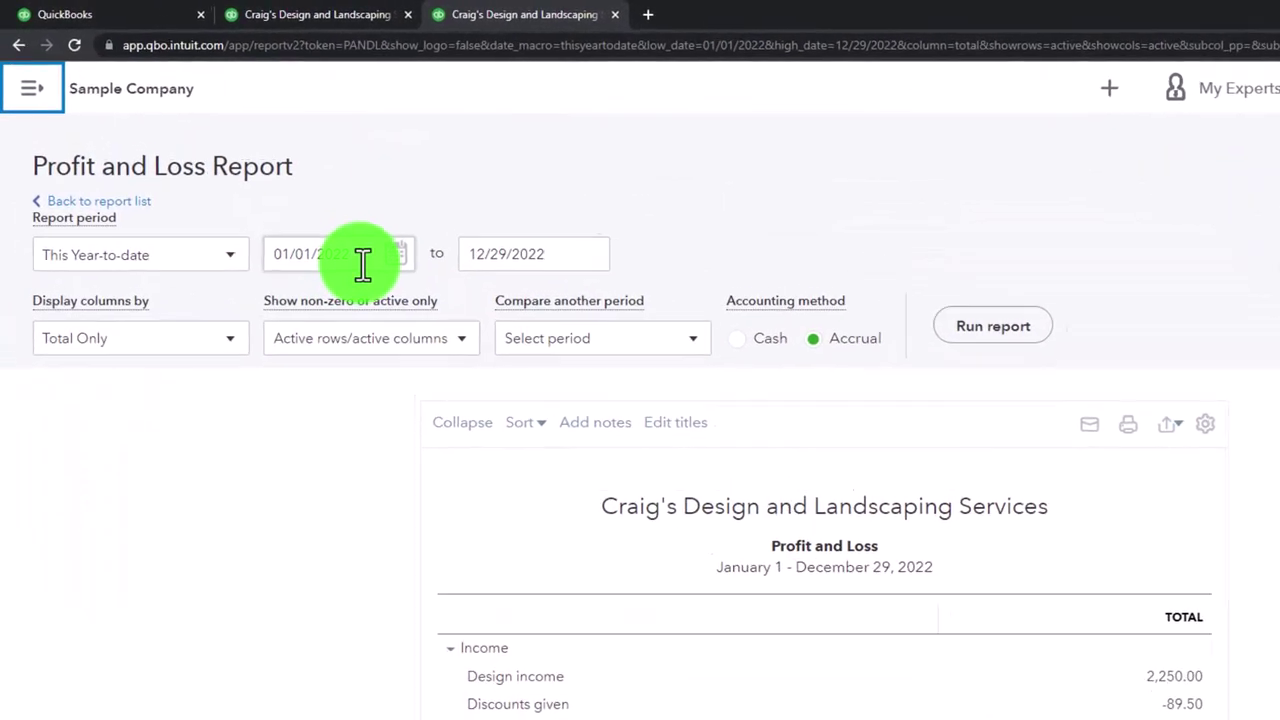
click(363, 263)
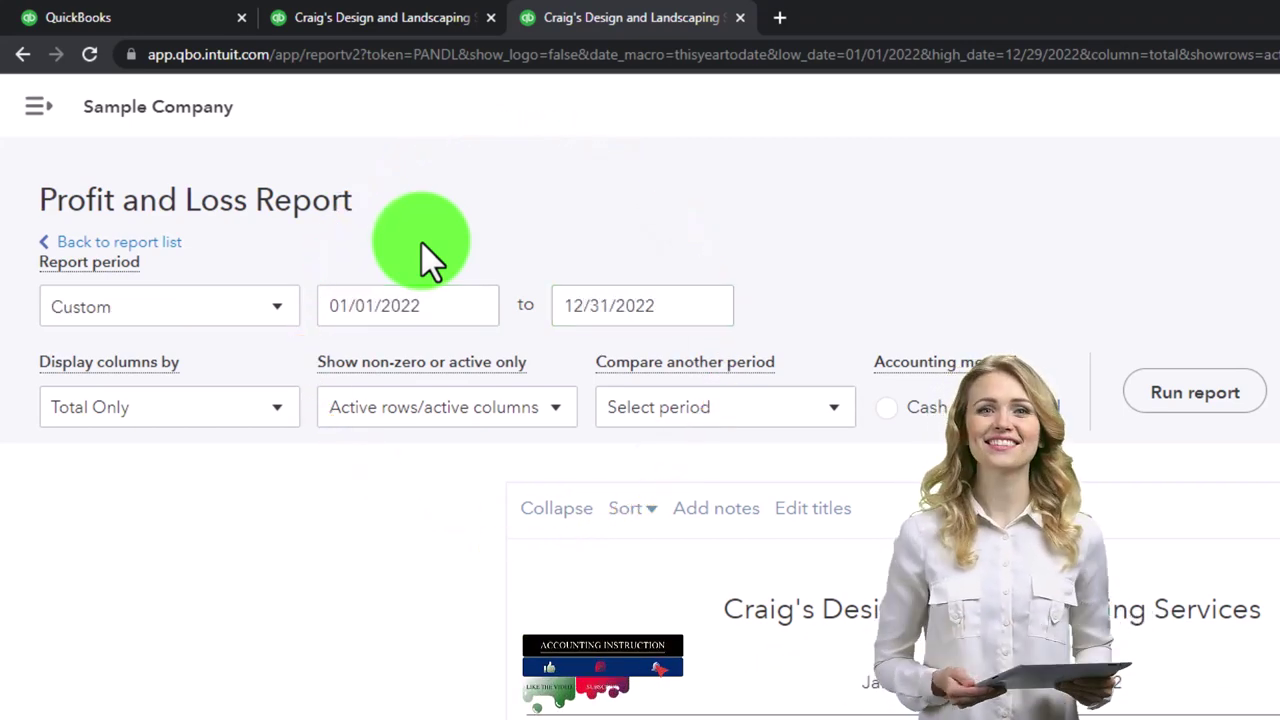
click(1195, 392)
scroll(1250, 440, down, 3)
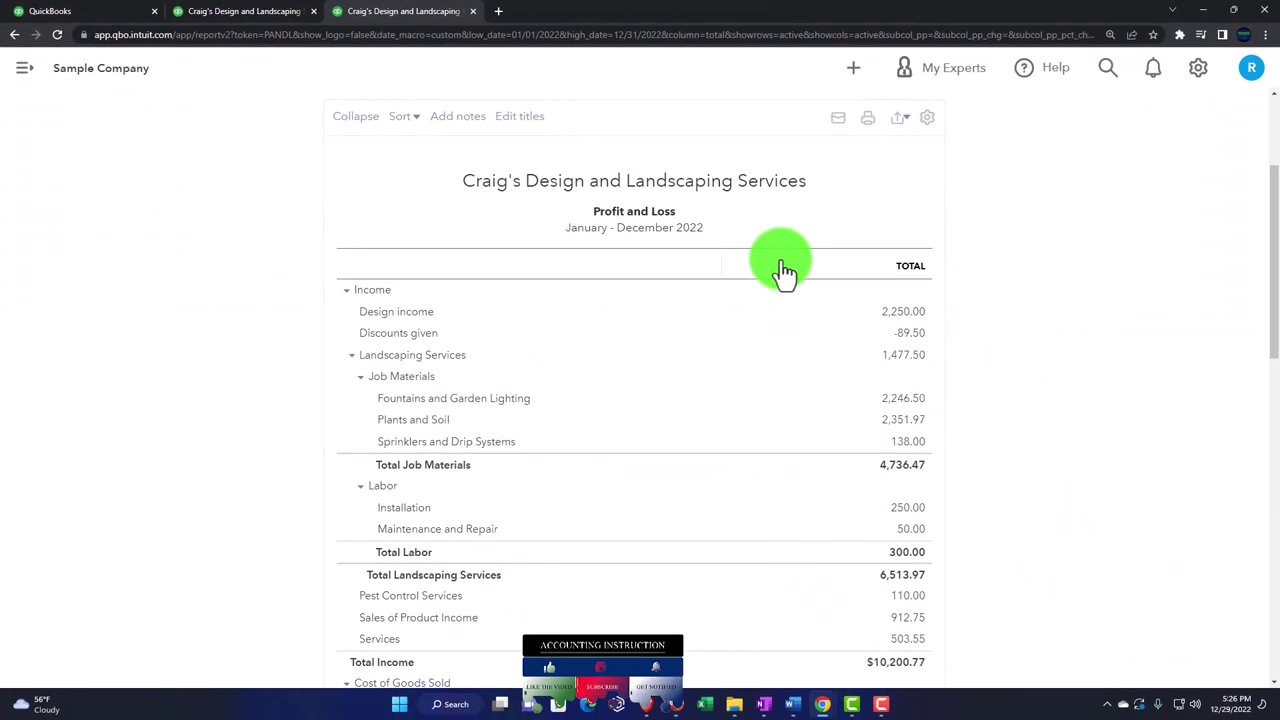
On the Balance Sheet tab, collapse the navigation sidebar and run the report for 01/01/2022 to 12/31/2022
click(260, 14)
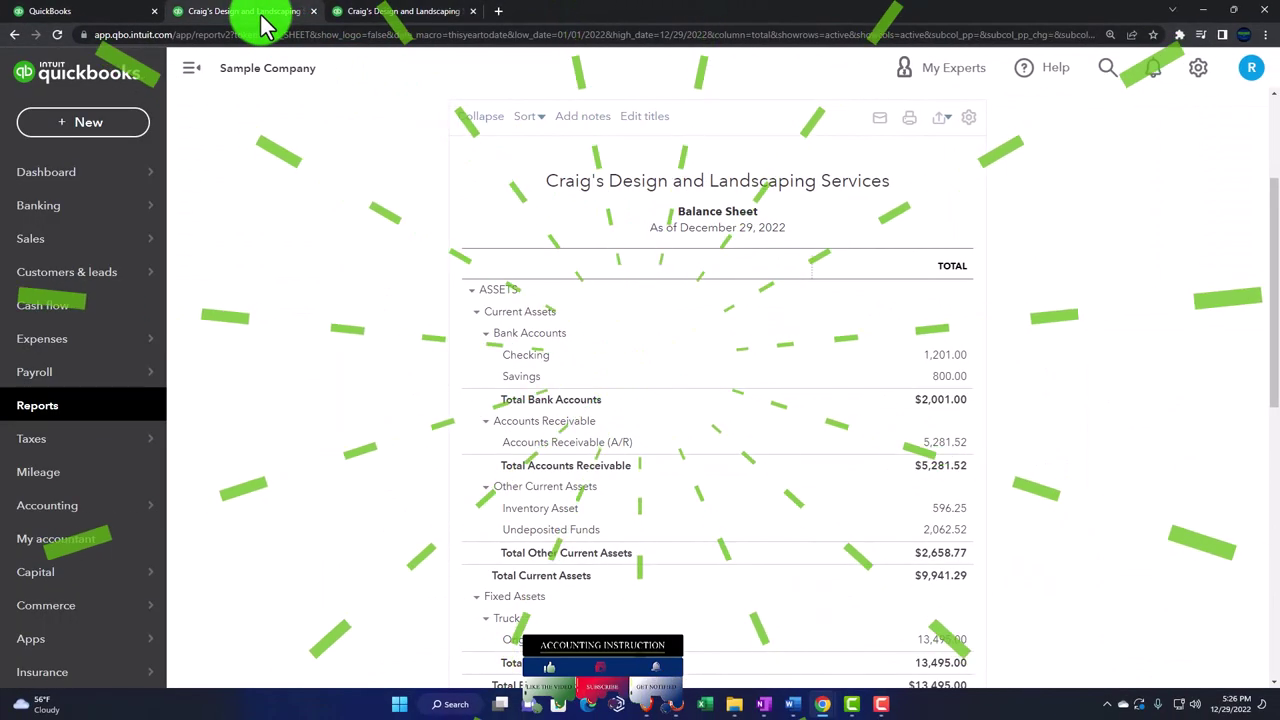
click(183, 75)
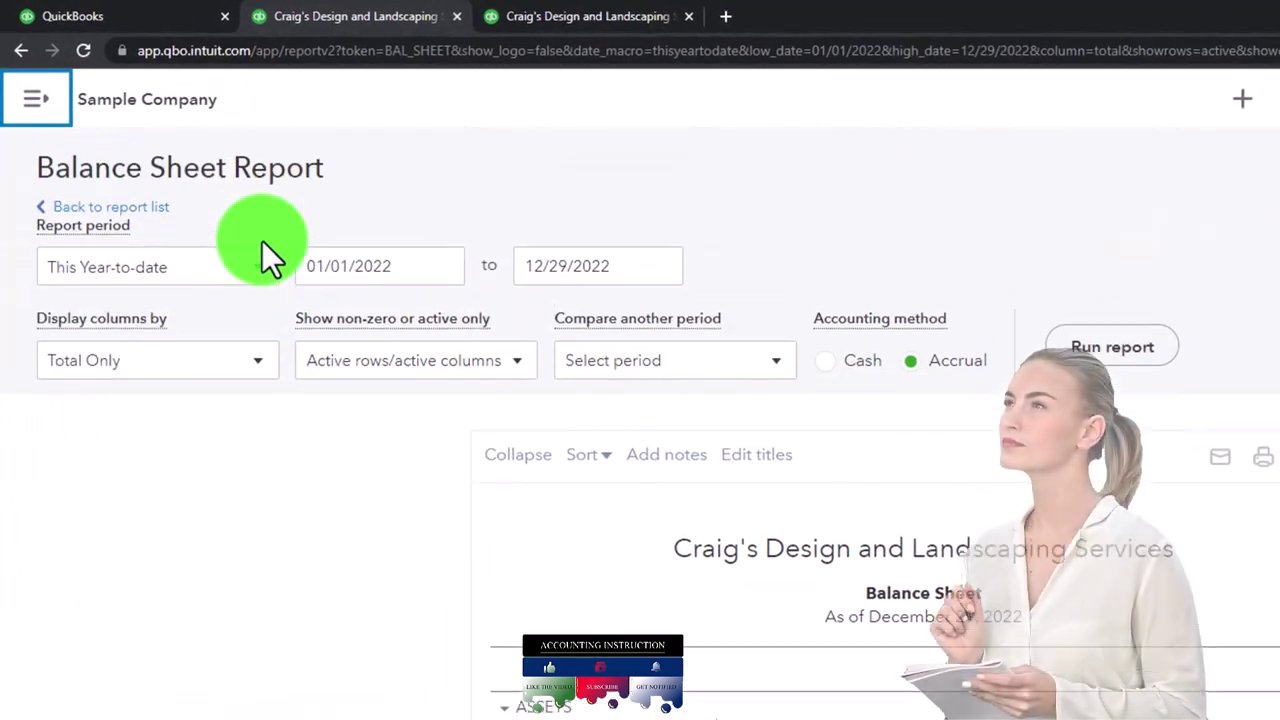
scroll(262, 241, up, 1)
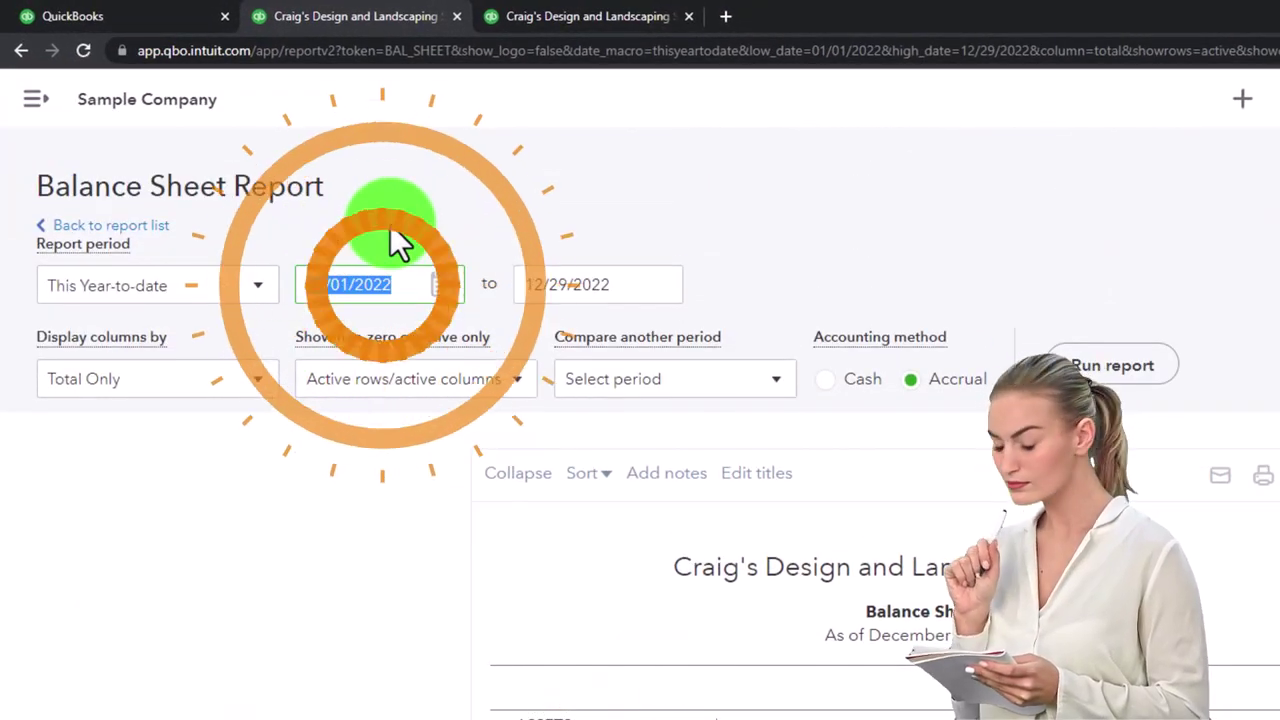
text(01/01/202)
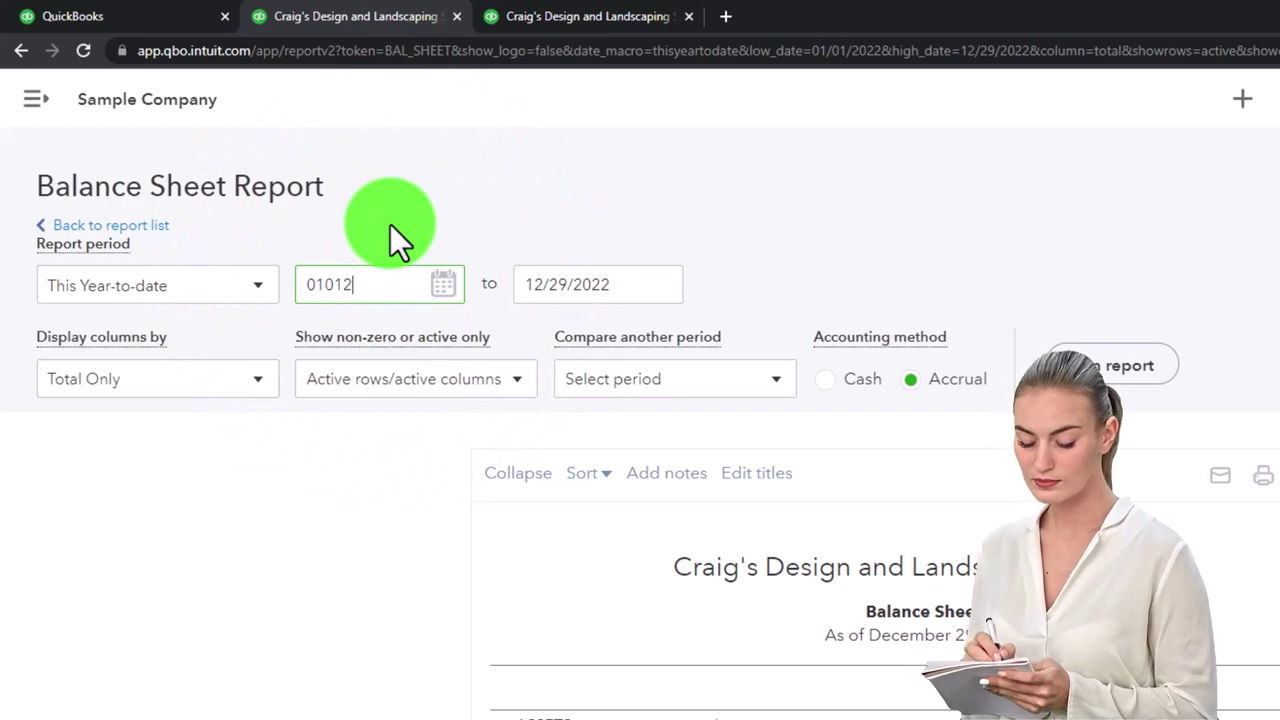
key(Tab)
text(12/31/202)
key(Tab)
click(1140, 372)
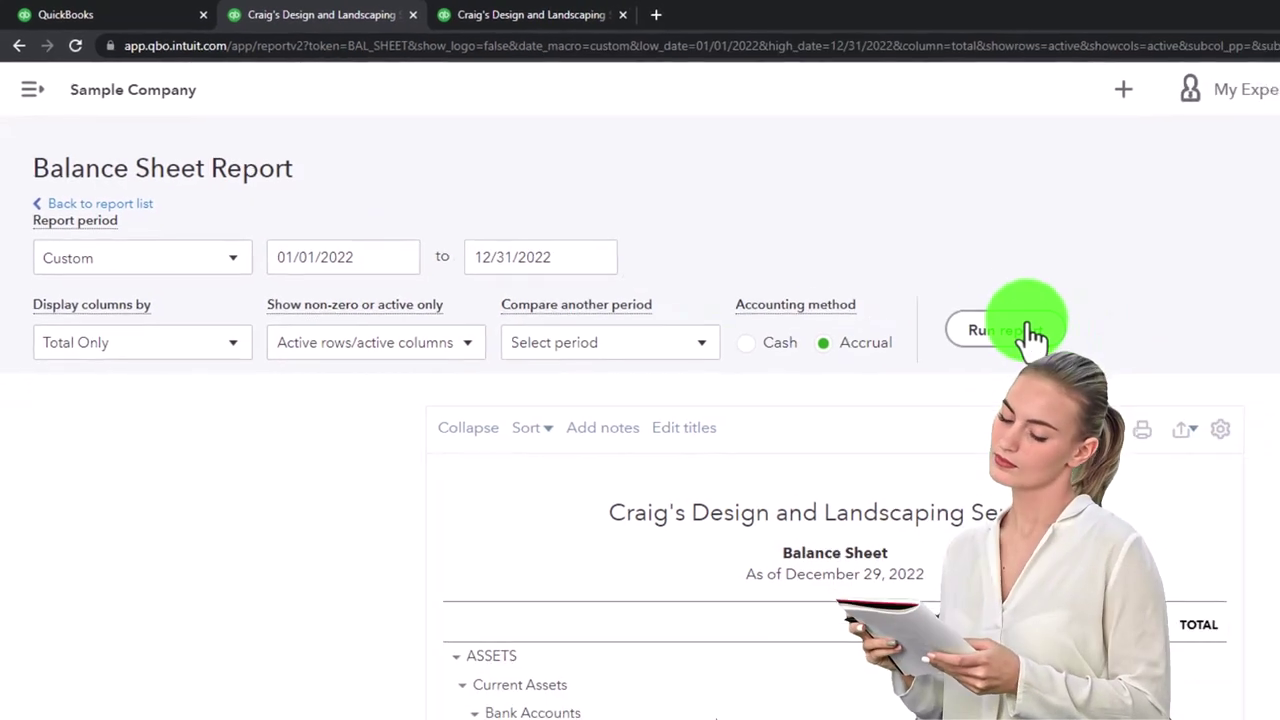
scroll(980, 450, down, 3)
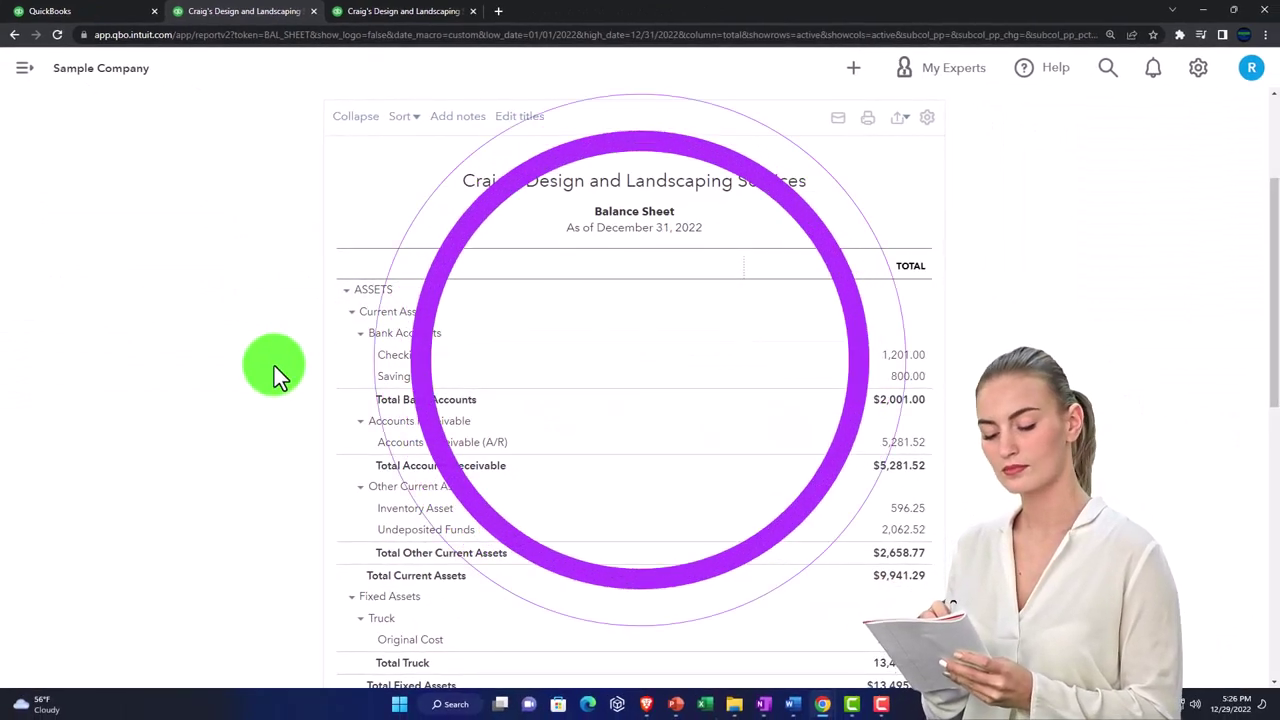
key(ctrl+plus)
key(ctrl+plus)
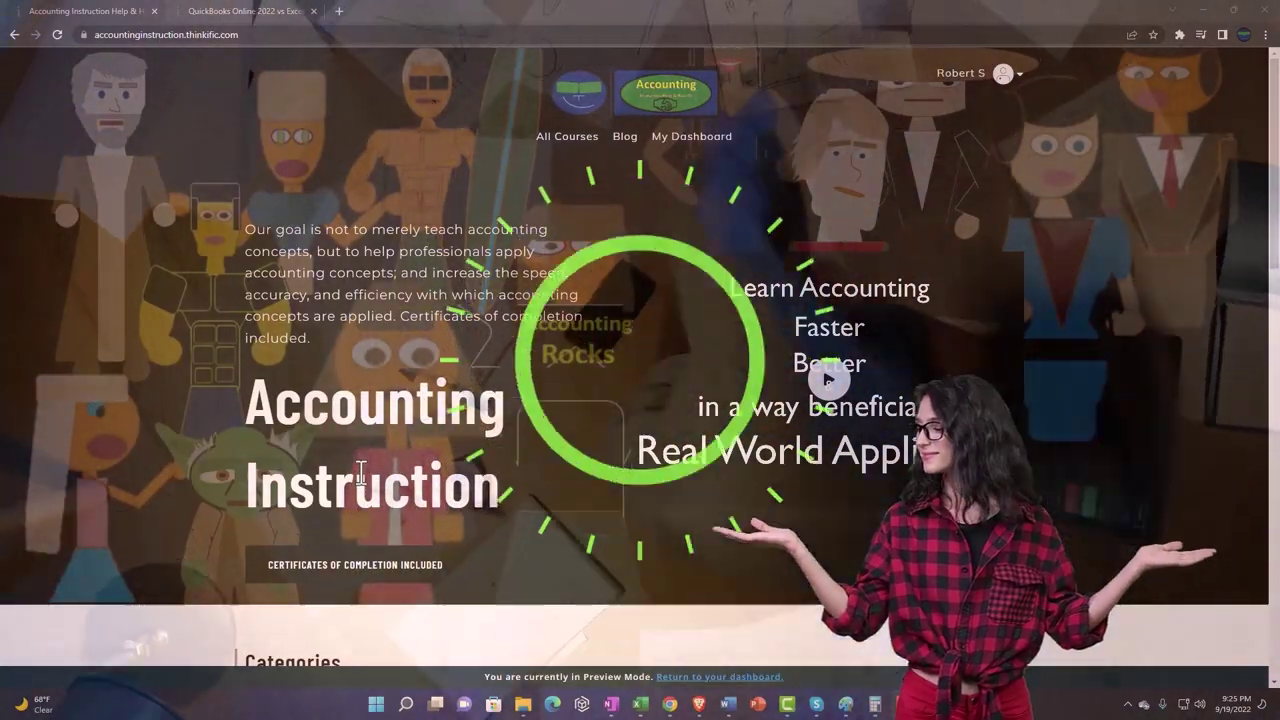
Browse the Accounting Instruction course categories and open the OneNote - Getting Started 2022 section of the QuickBooks Online 2022 course
scroll(176, 547, down, 7)
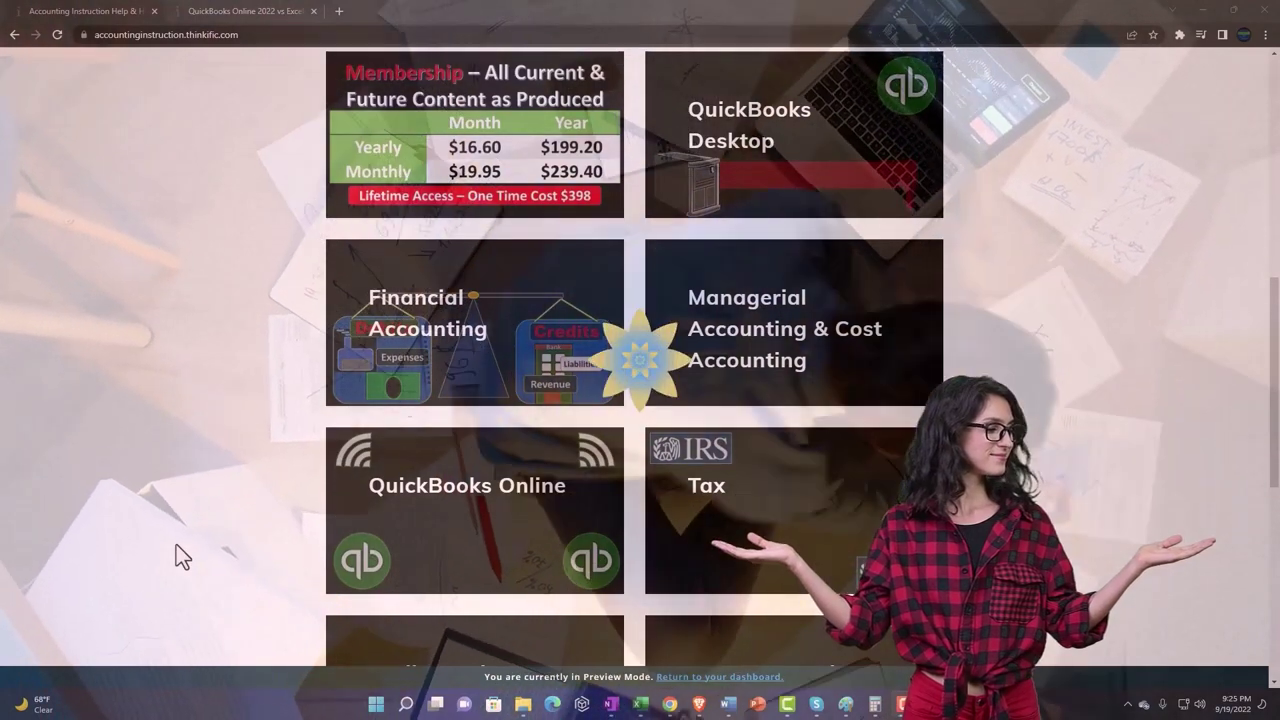
scroll(176, 557, down, 5)
scroll(176, 548, down, 1)
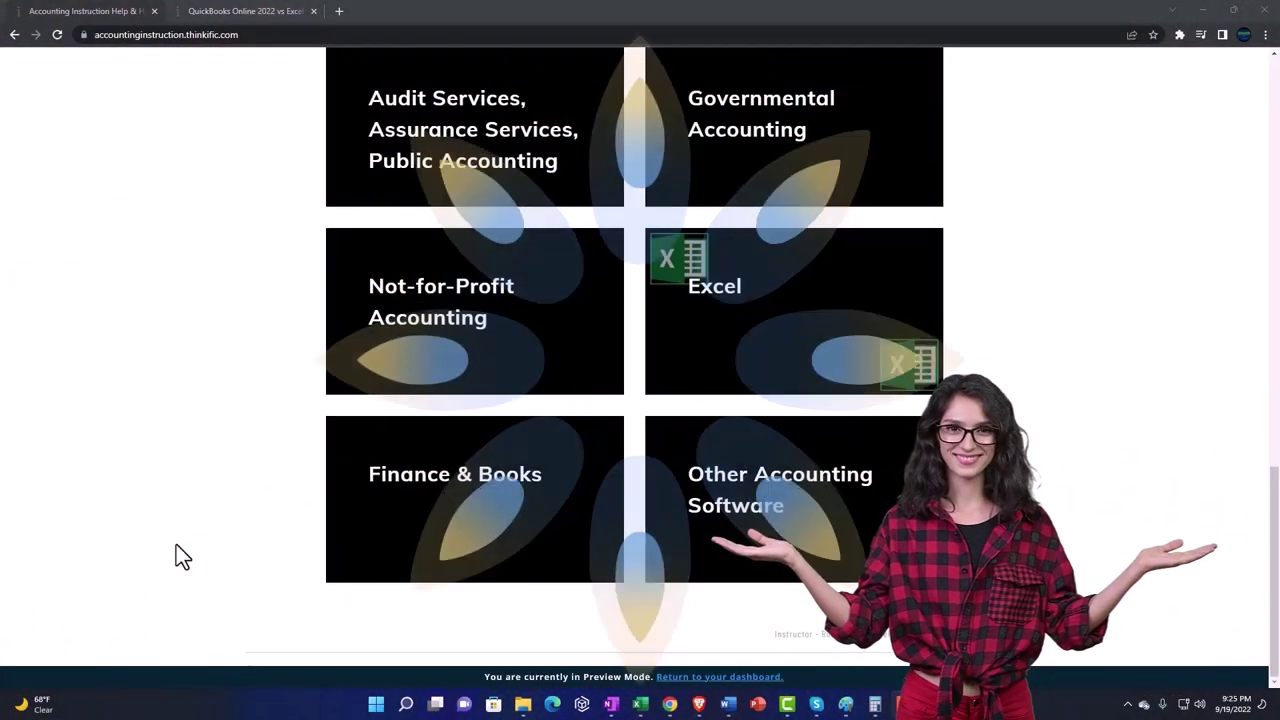
click(229, 14)
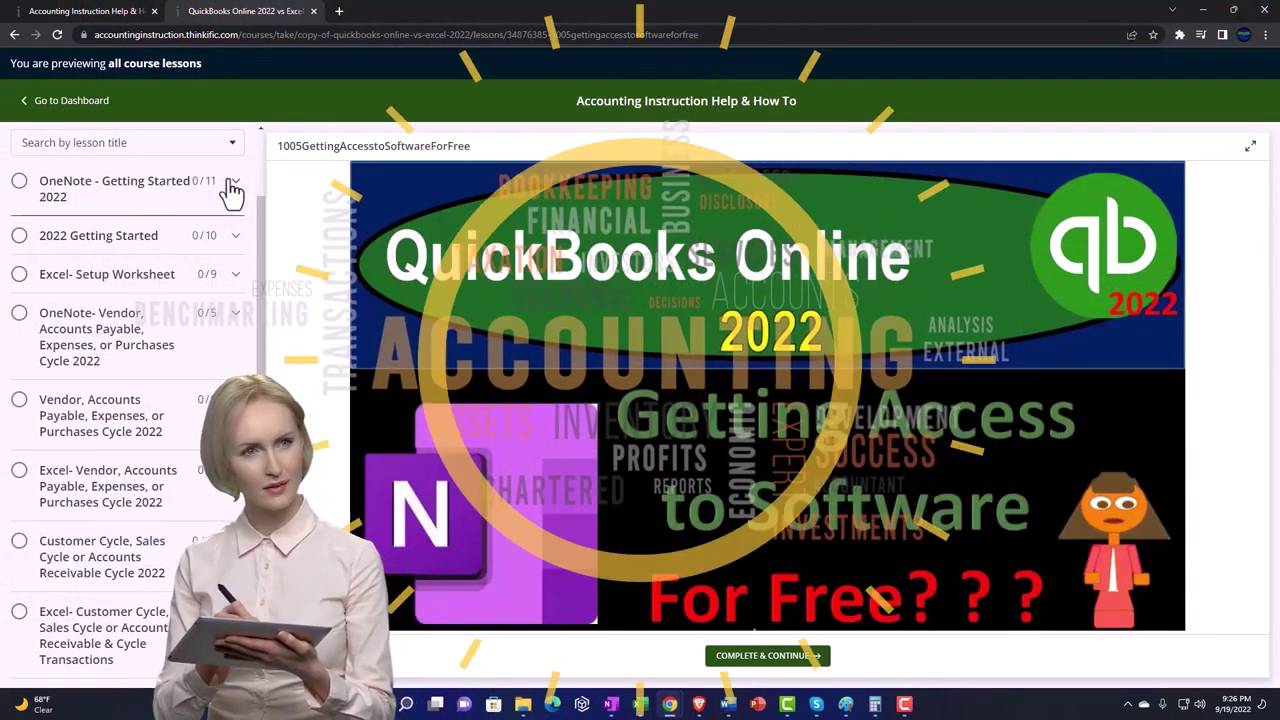
click(232, 190)
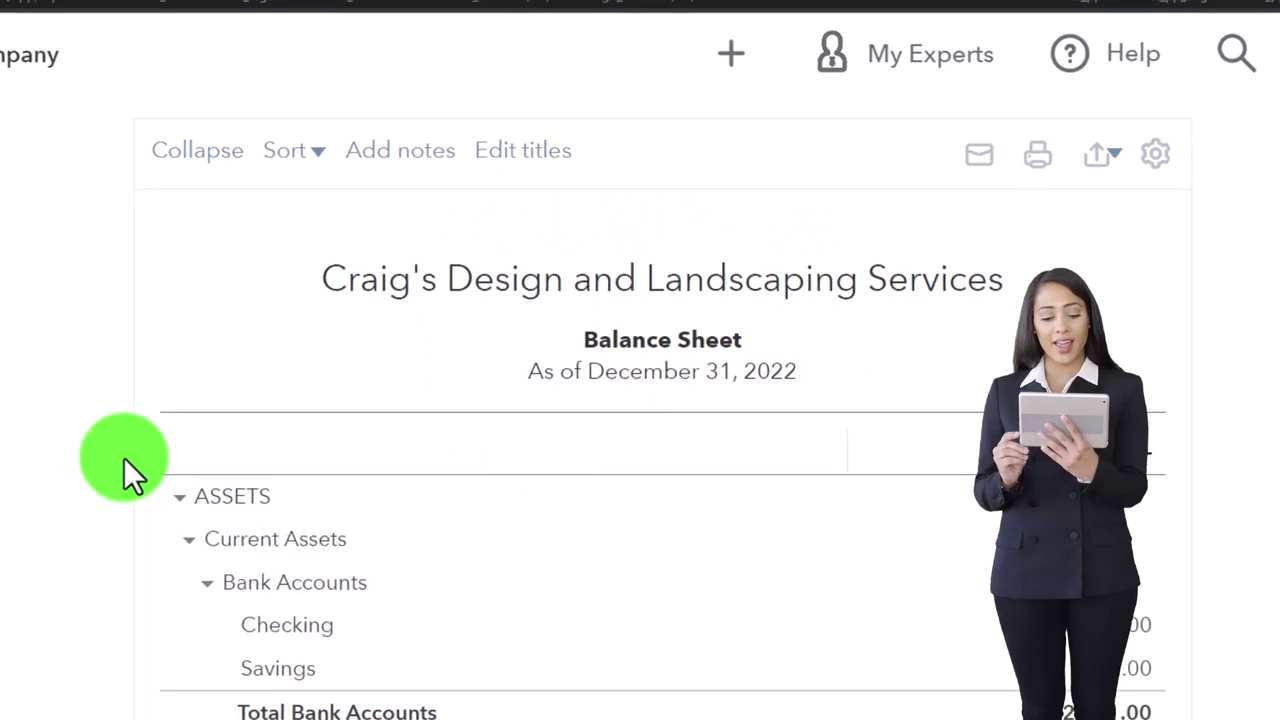
Examine the headings, date ranges and report settings of the Balance Sheet and the Profit and Loss reports
scroll(255, 362, up, 4)
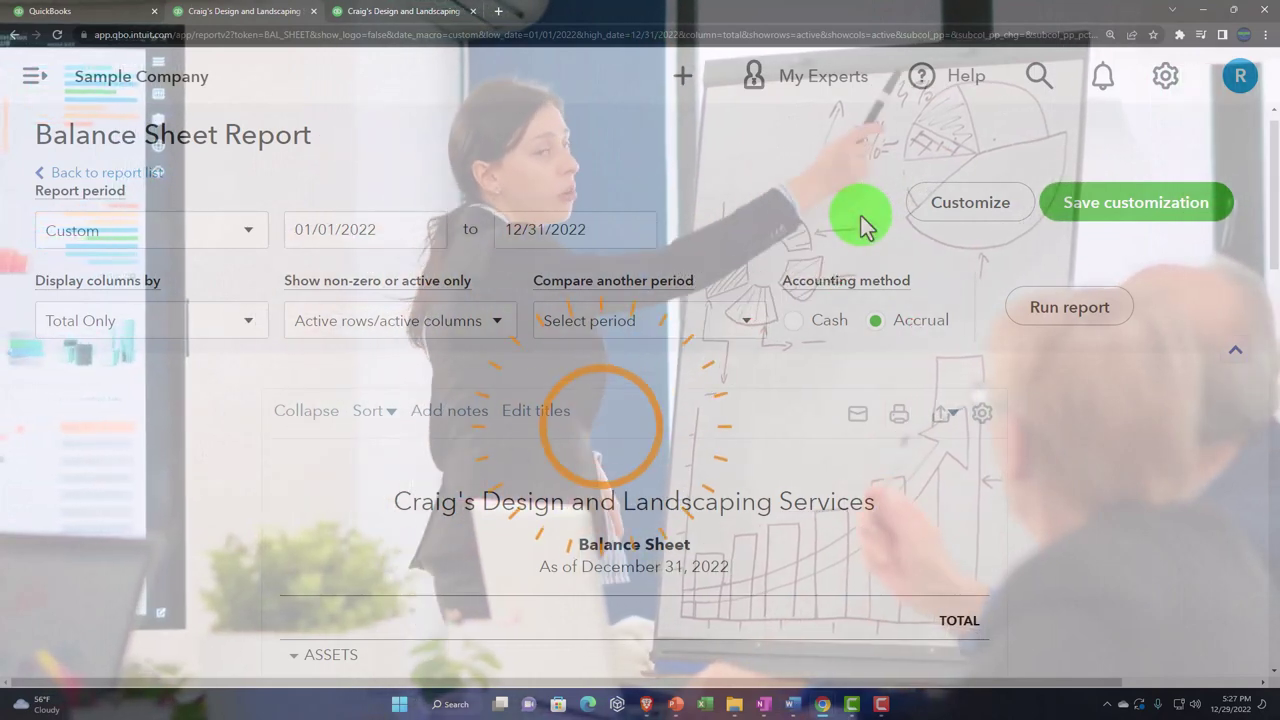
scroll(865, 225, down, 1)
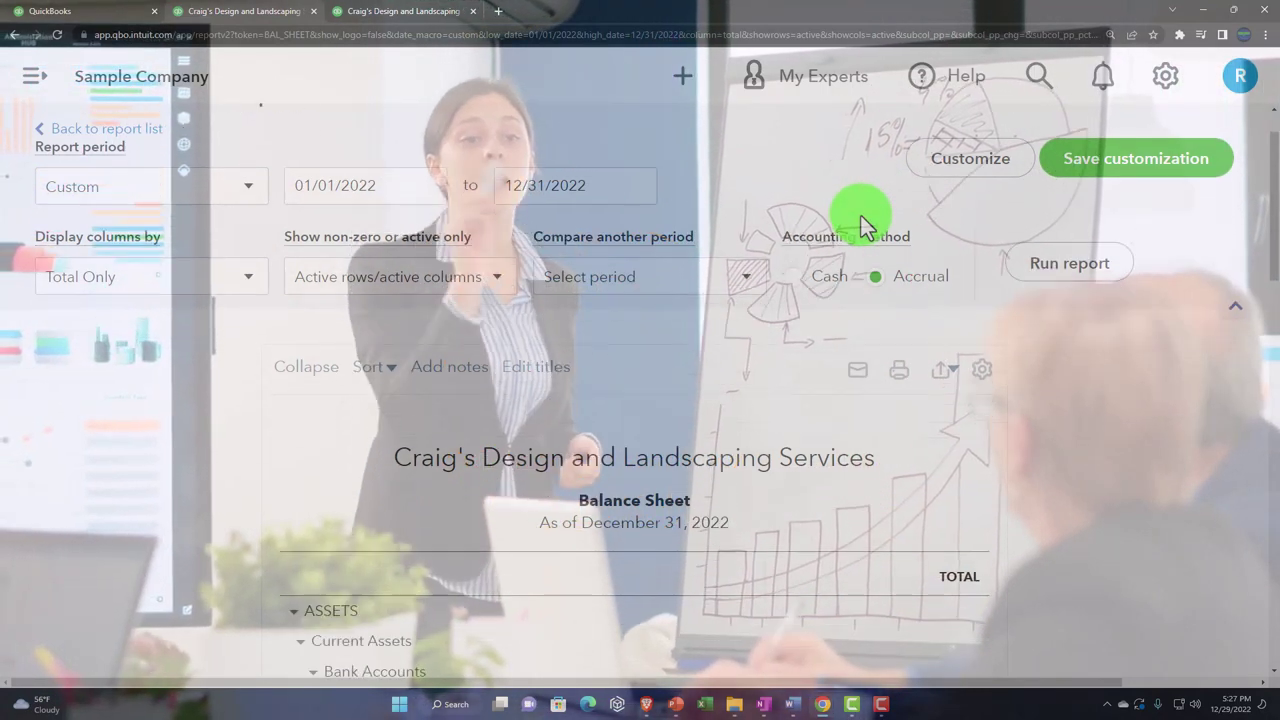
scroll(861, 216, down, 5)
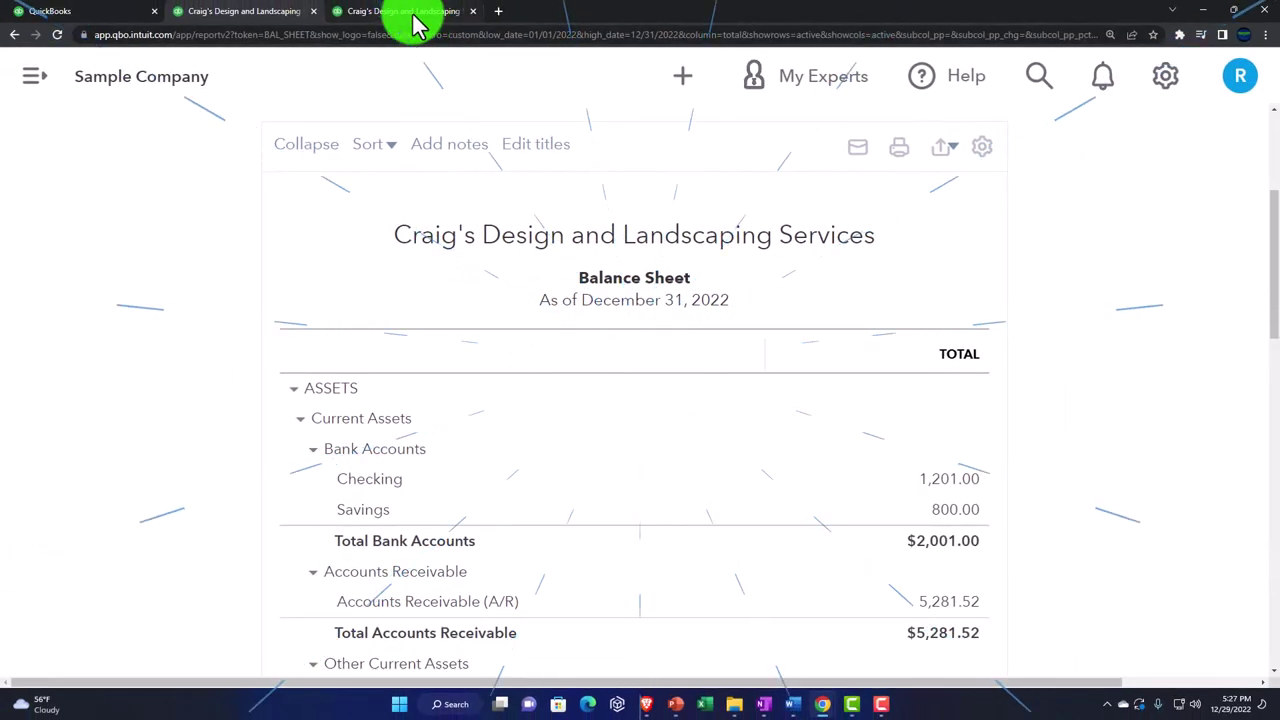
click(413, 15)
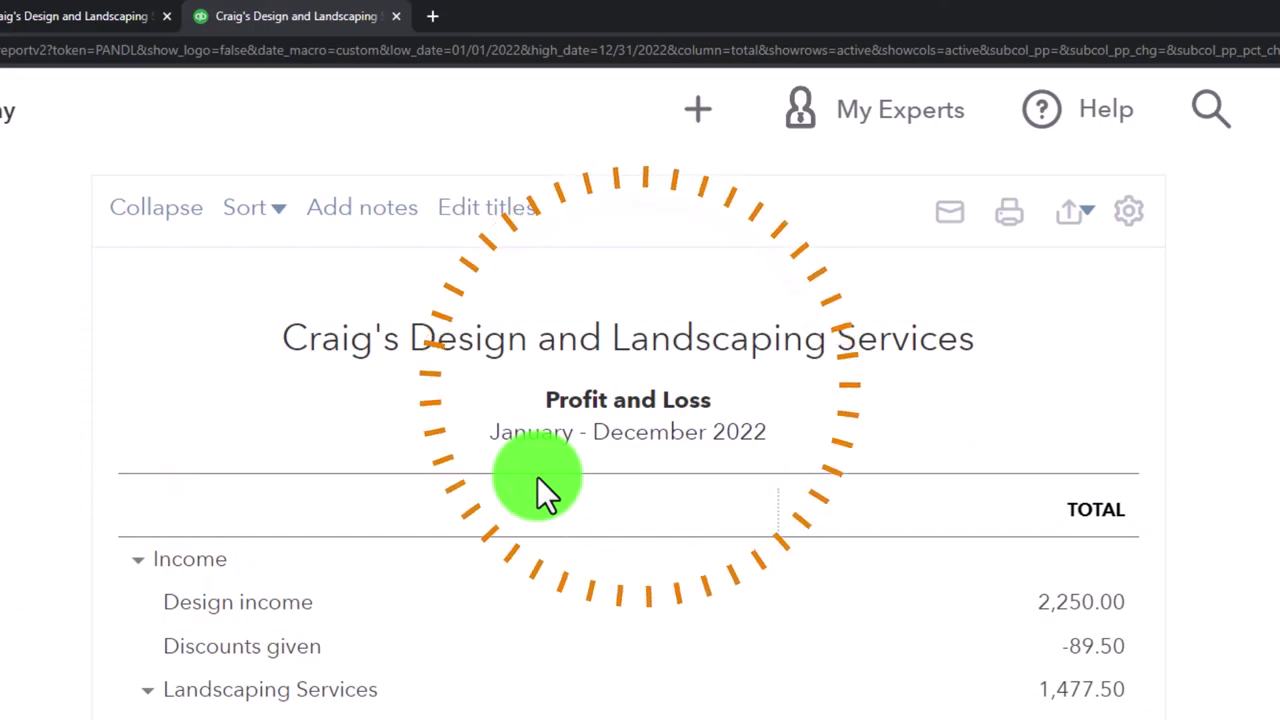
scroll(537, 476, up, 3)
scroll(540, 470, up, 2)
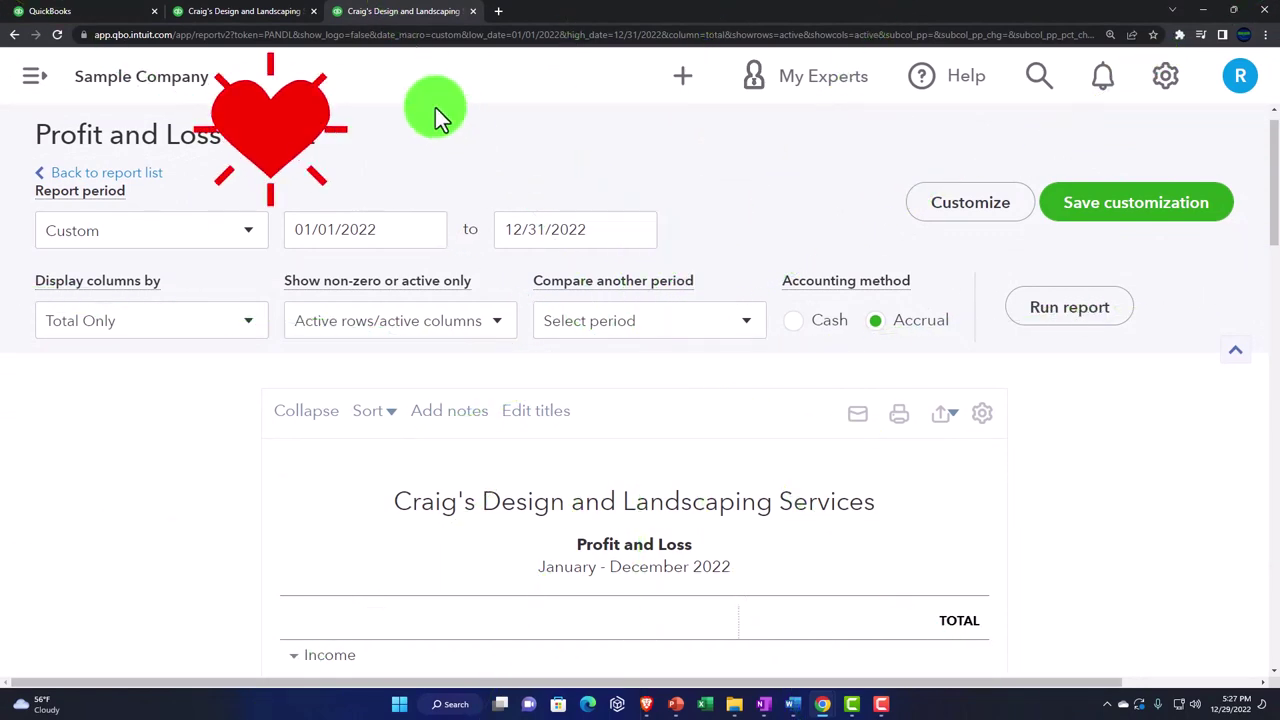
click(262, 25)
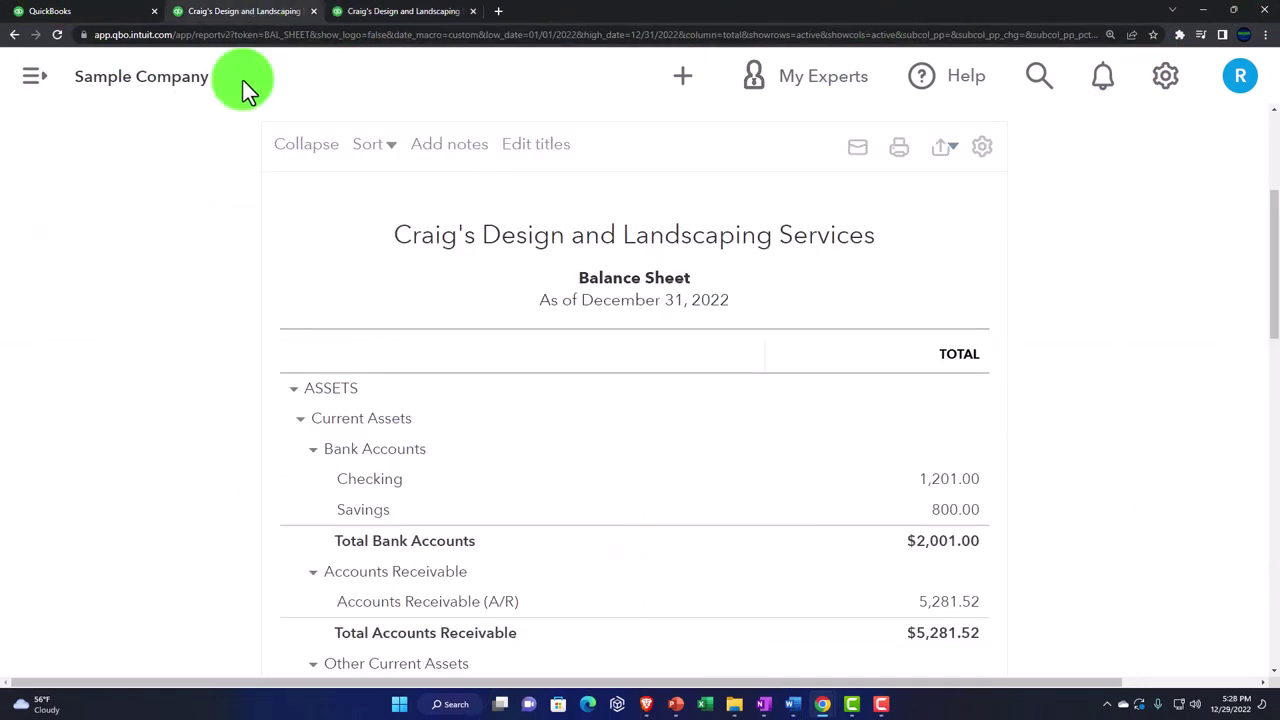
scroll(183, 398, up, 3)
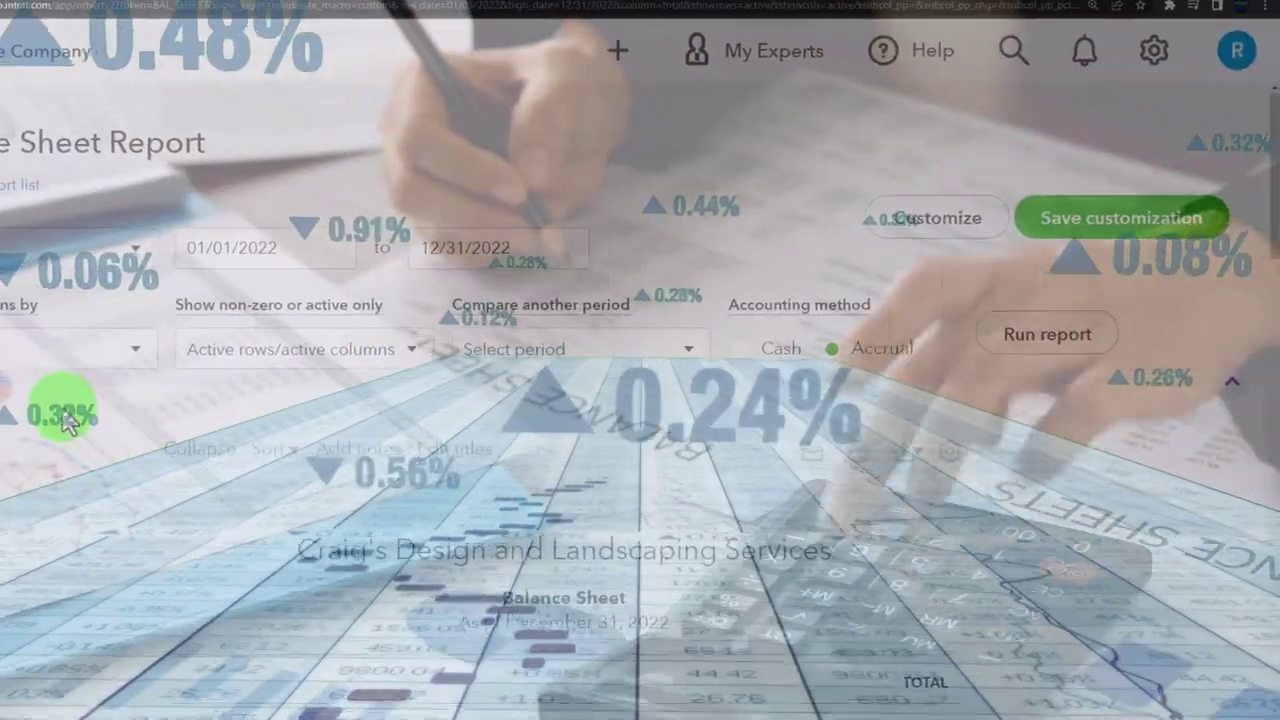
scroll(64, 413, down, 1)
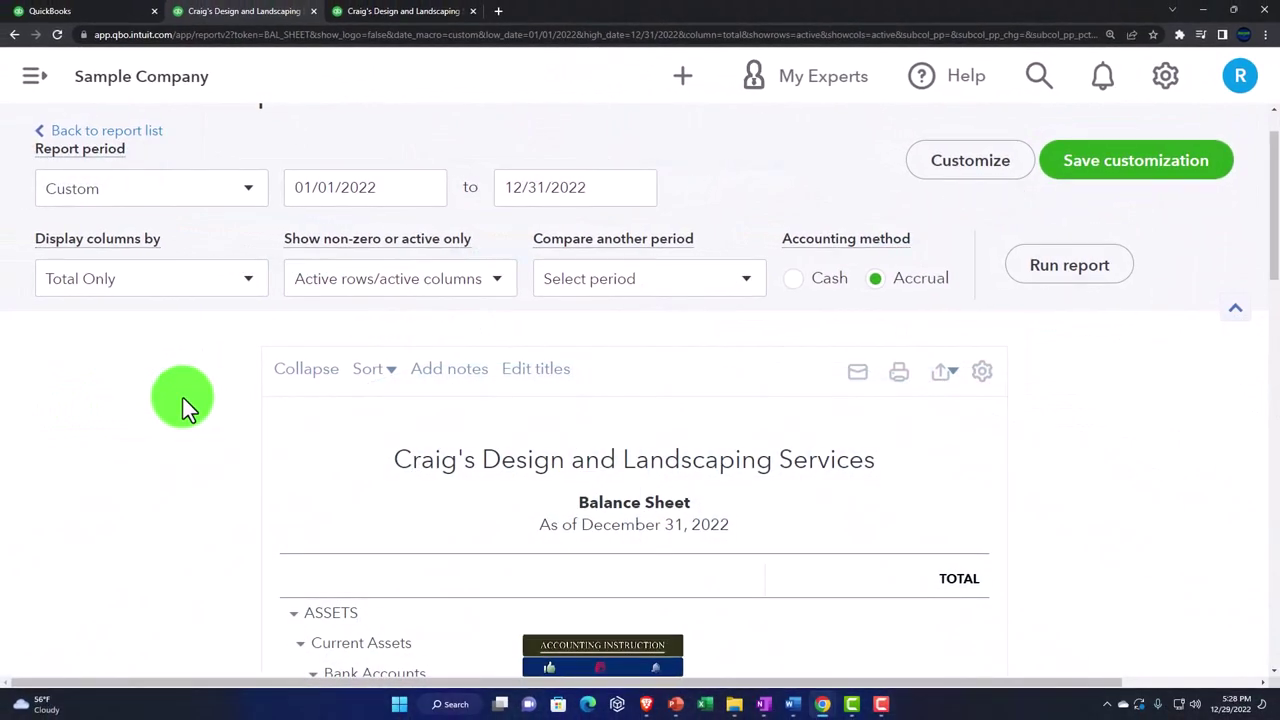
Examine the Balance Sheet's report period settings, as-of date heading and bank account balances
scroll(183, 398, down, 1)
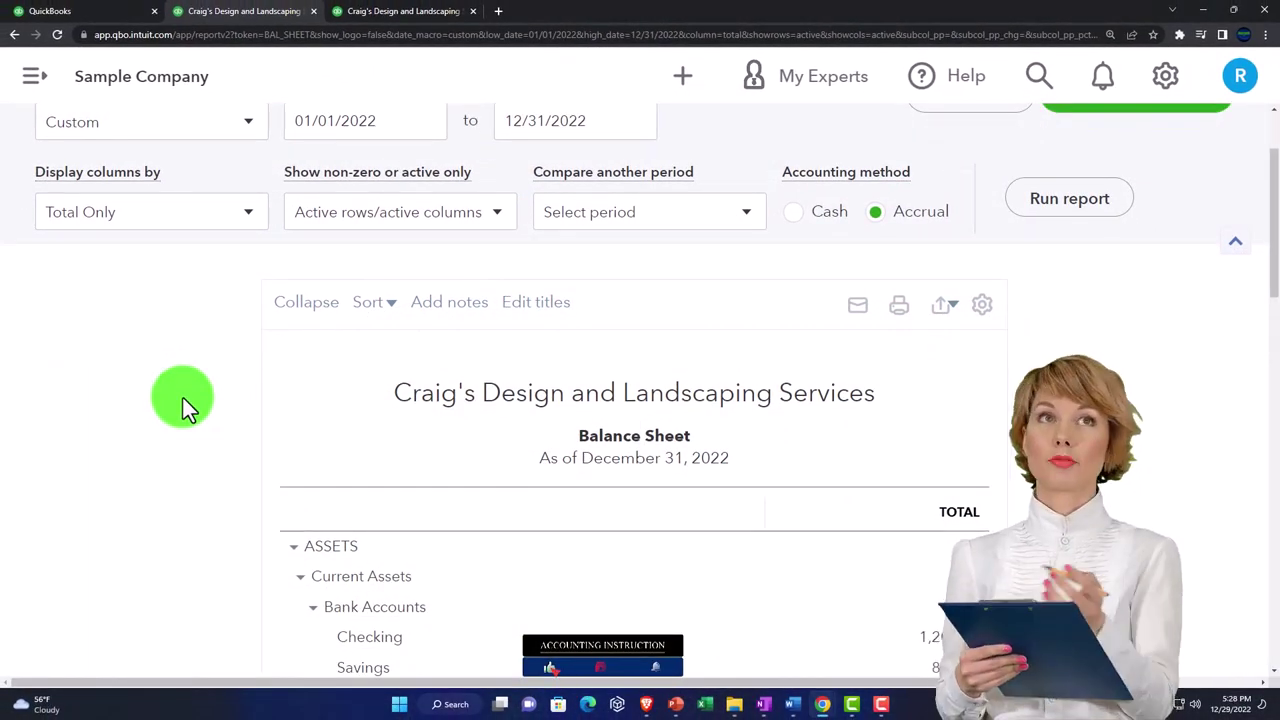
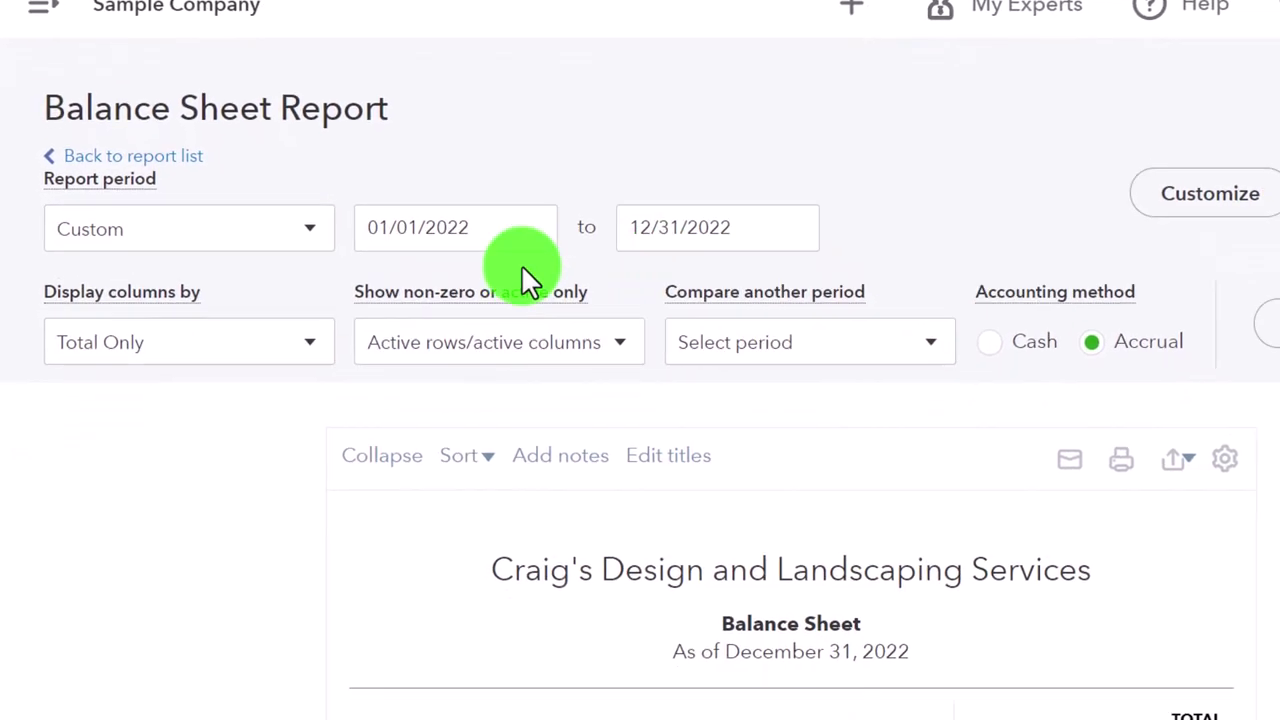
click(310, 228)
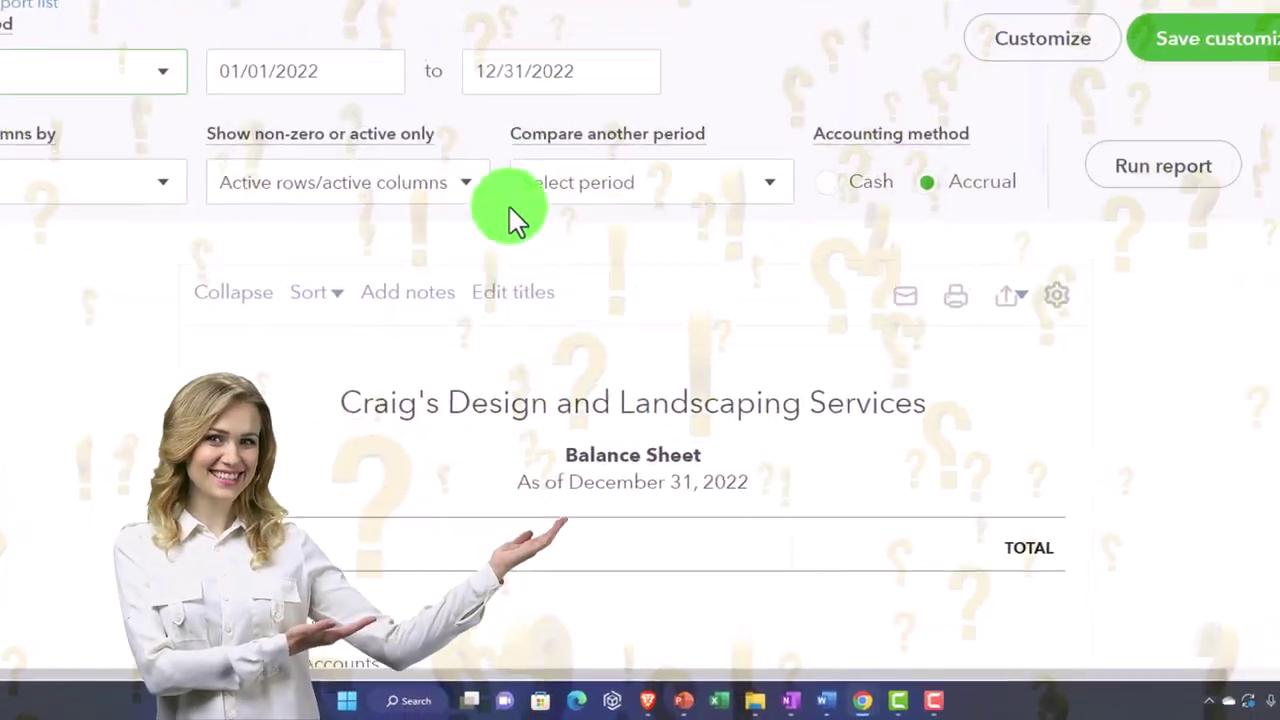
scroll(596, 467, down, 1)
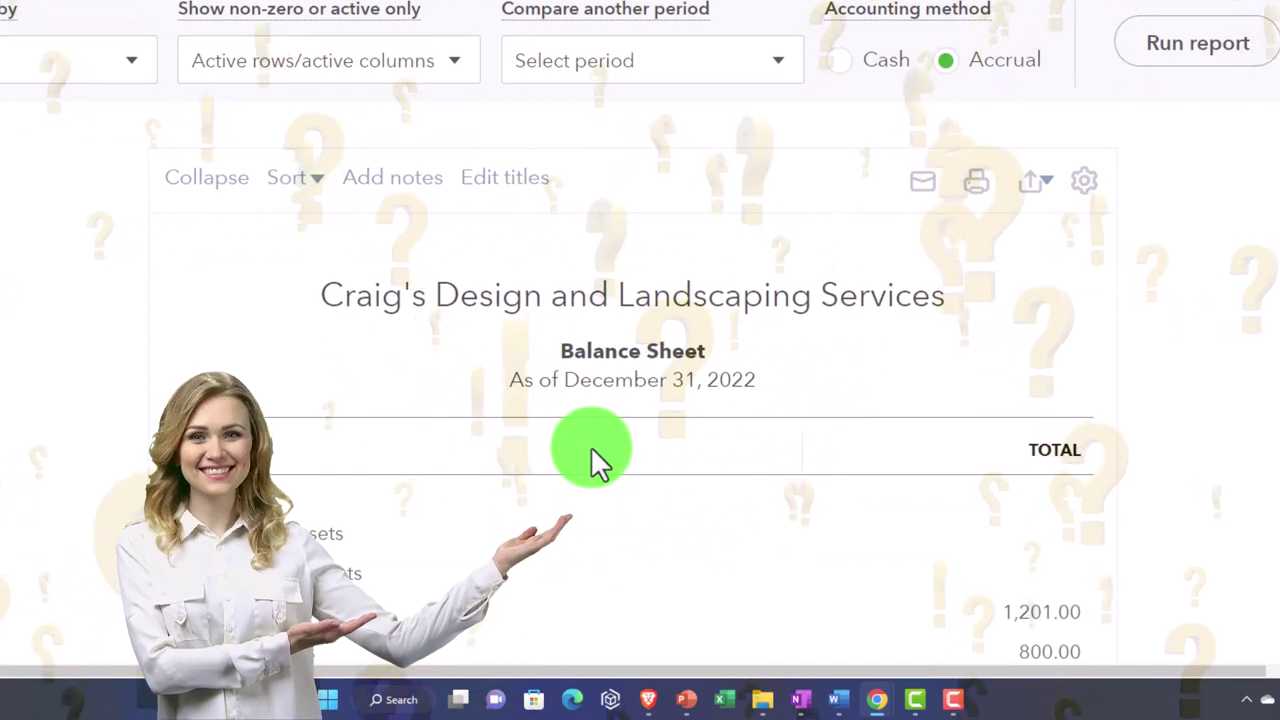
scroll(592, 448, down, 1)
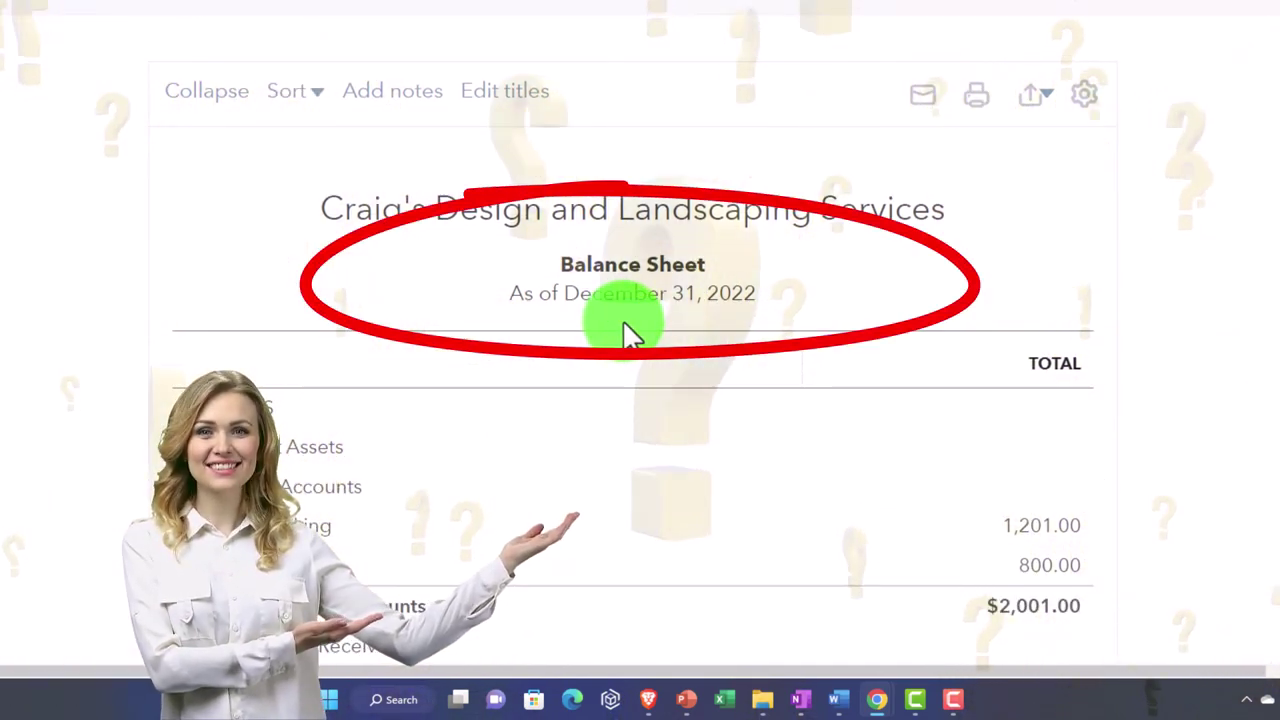
scroll(622, 330, down, 1)
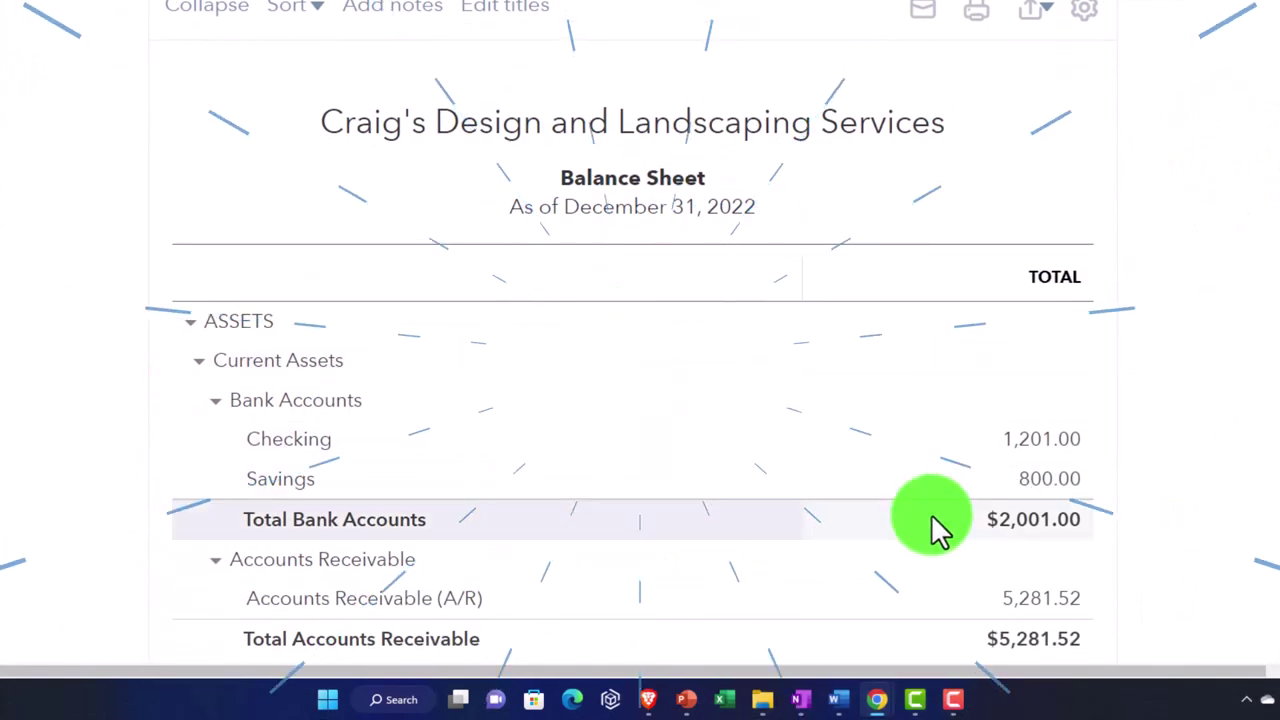
scroll(1023, 538, up, 3)
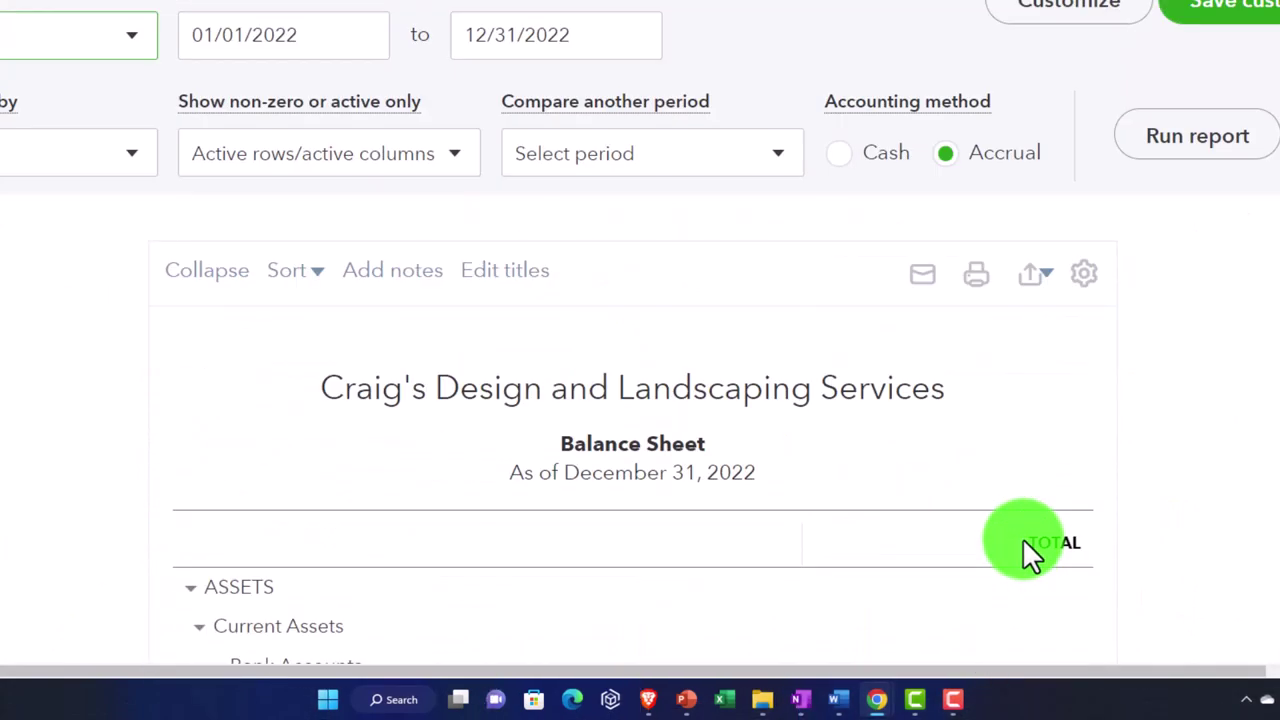
Set the Balance Sheet's start date to 11/01/2022, run the report and check the bank account balances
click(375, 206)
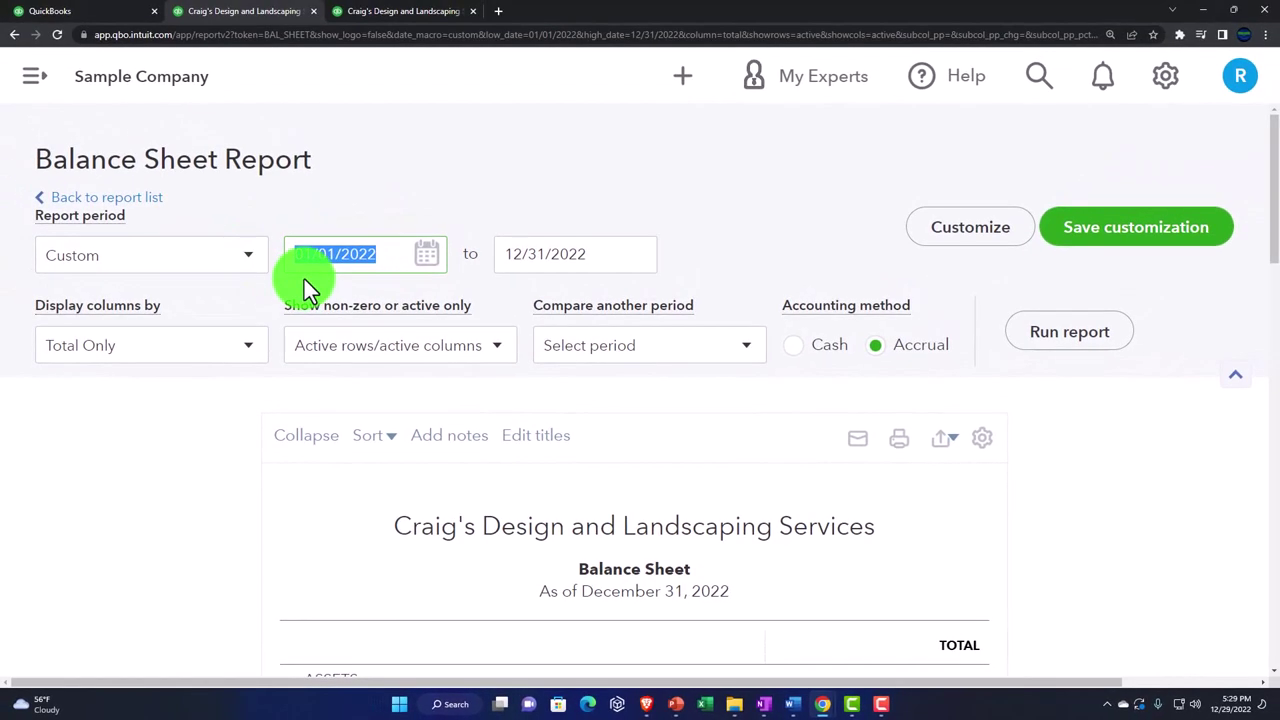
key(BackSpace)
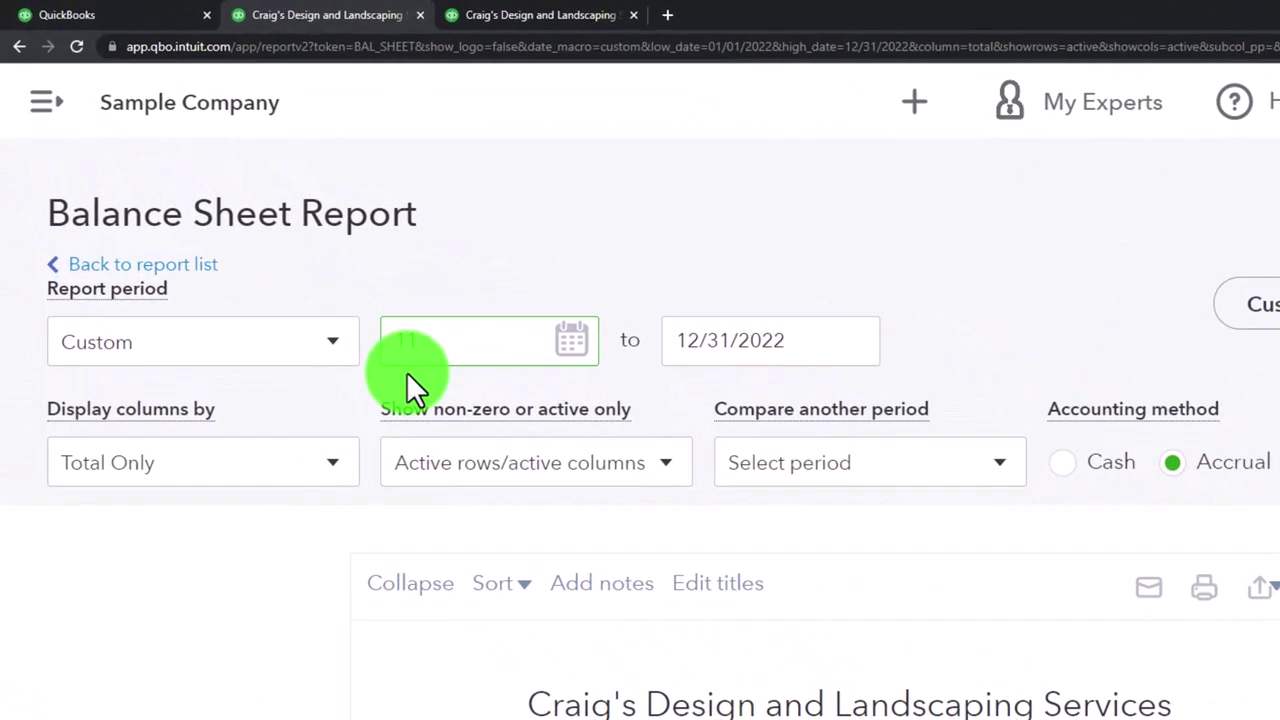
text(11/01/2)
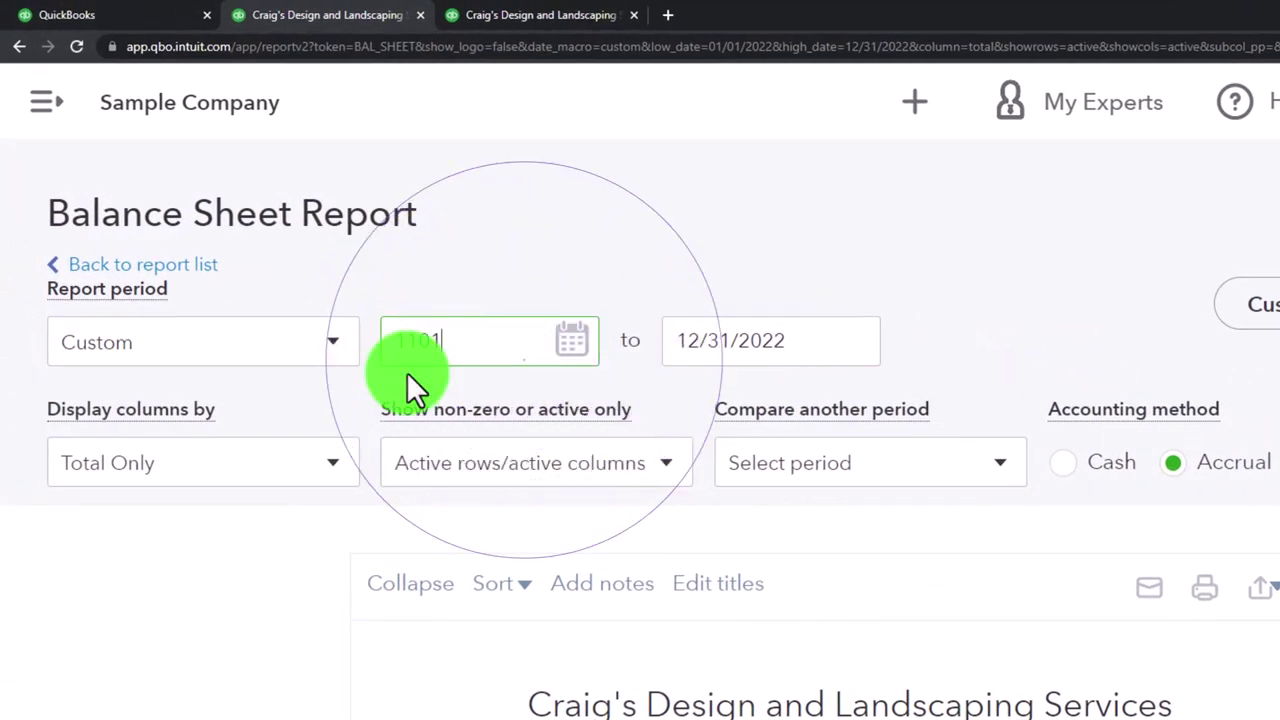
text(022)
key(Tab)
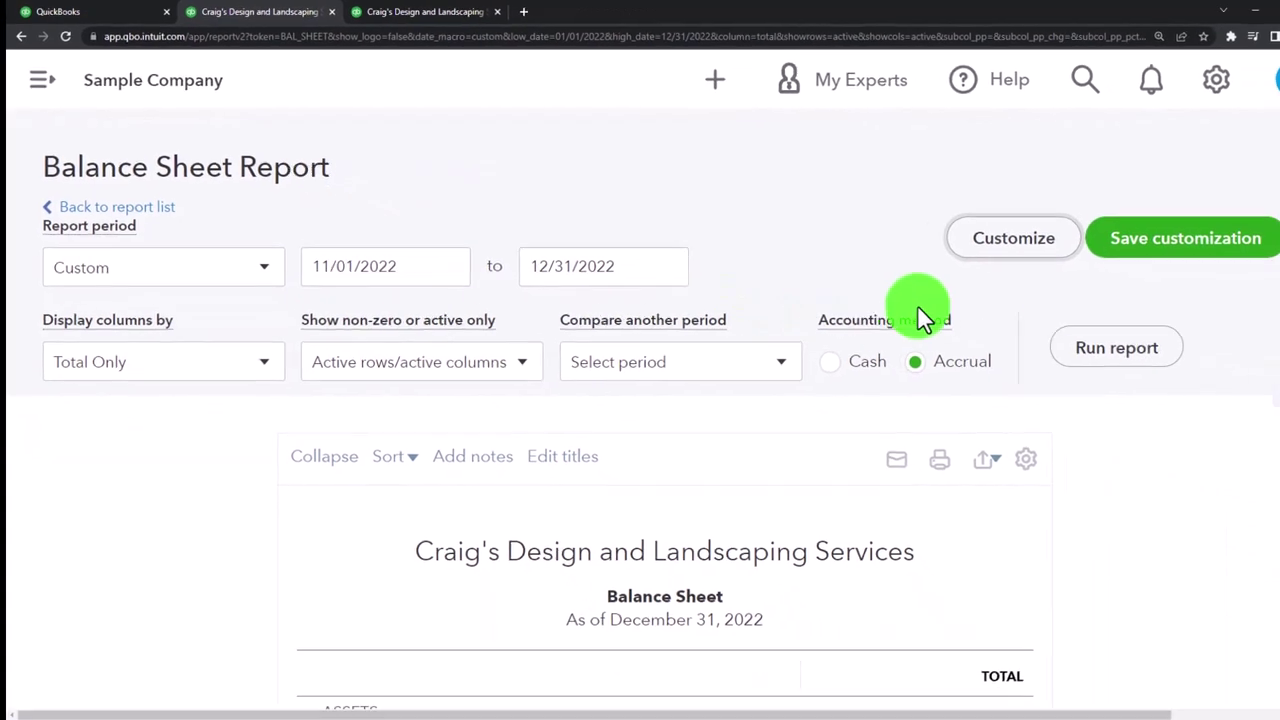
click(1060, 340)
scroll(998, 368, down, 5)
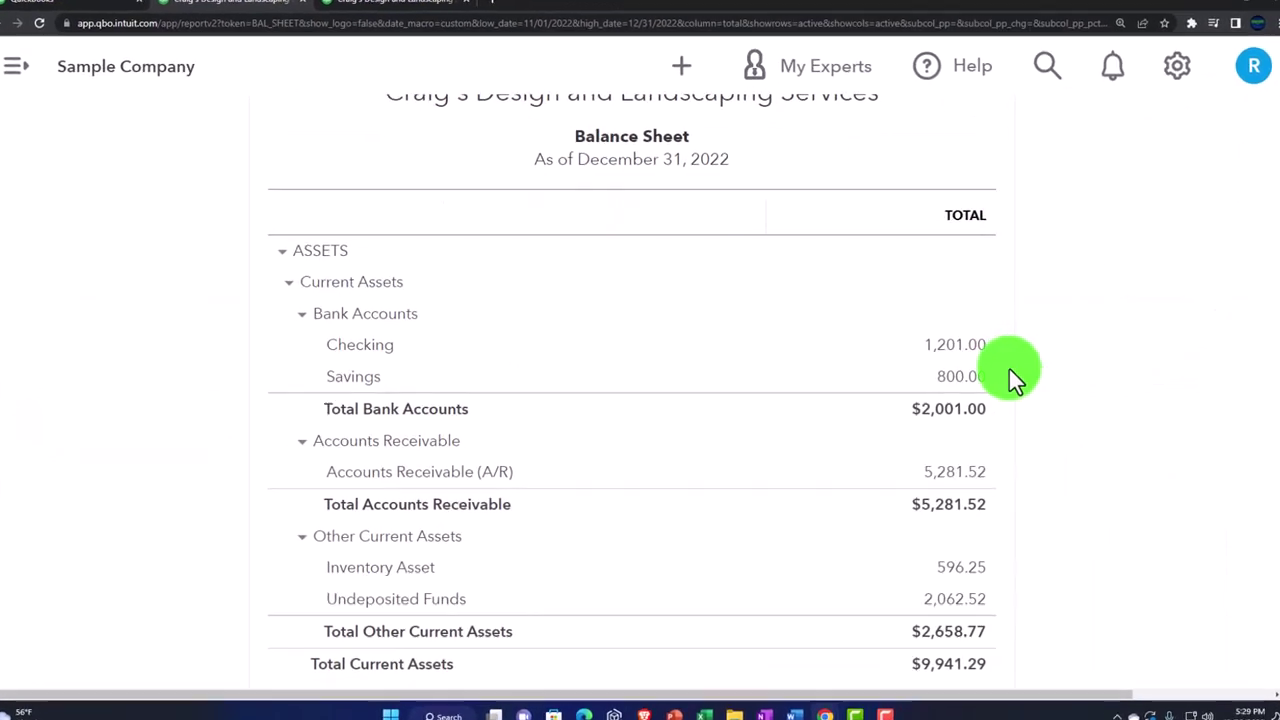
click(985, 426)
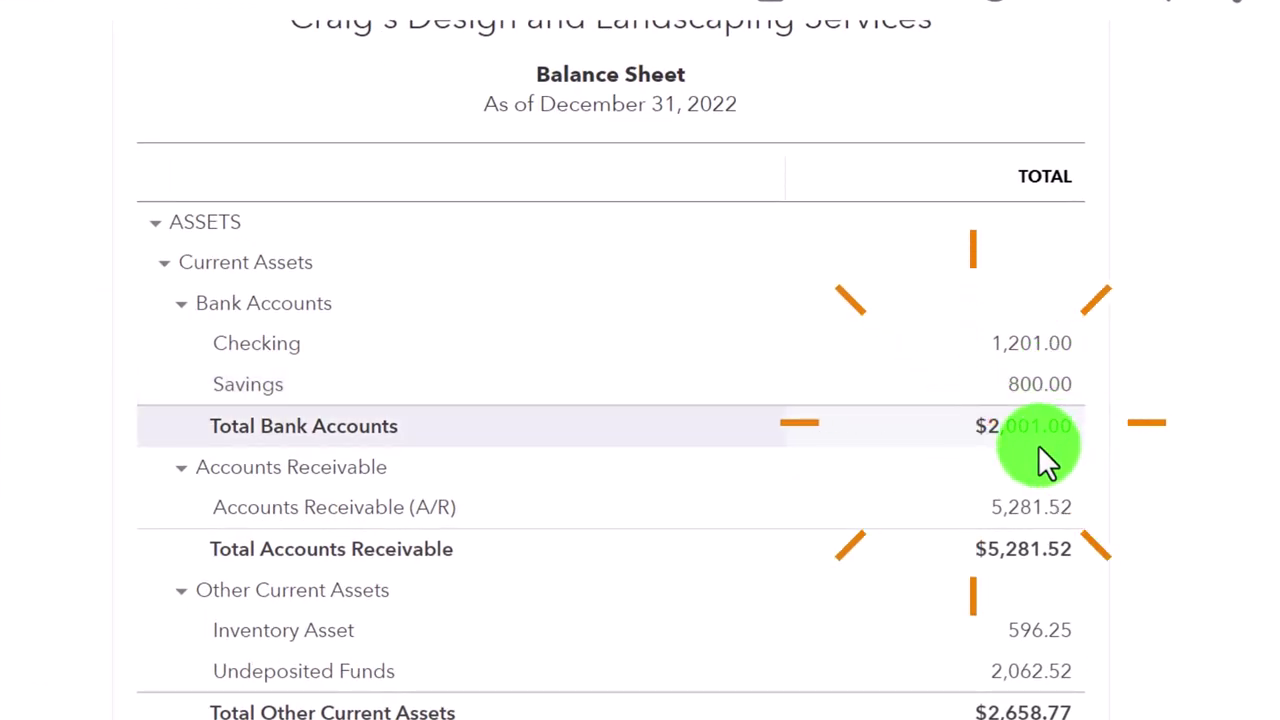
Return the Balance Sheet's start date to 01/01/2022 and run the report again
scroll(900, 420, up, 4)
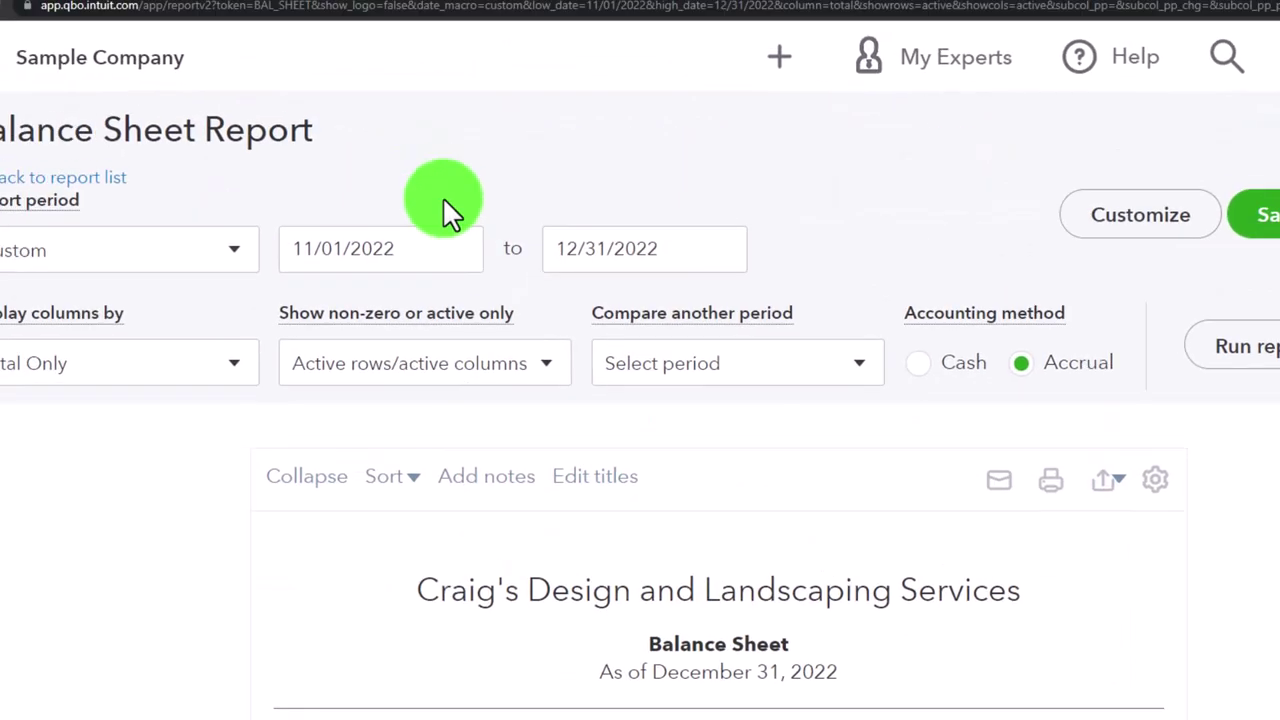
click(265, 9)
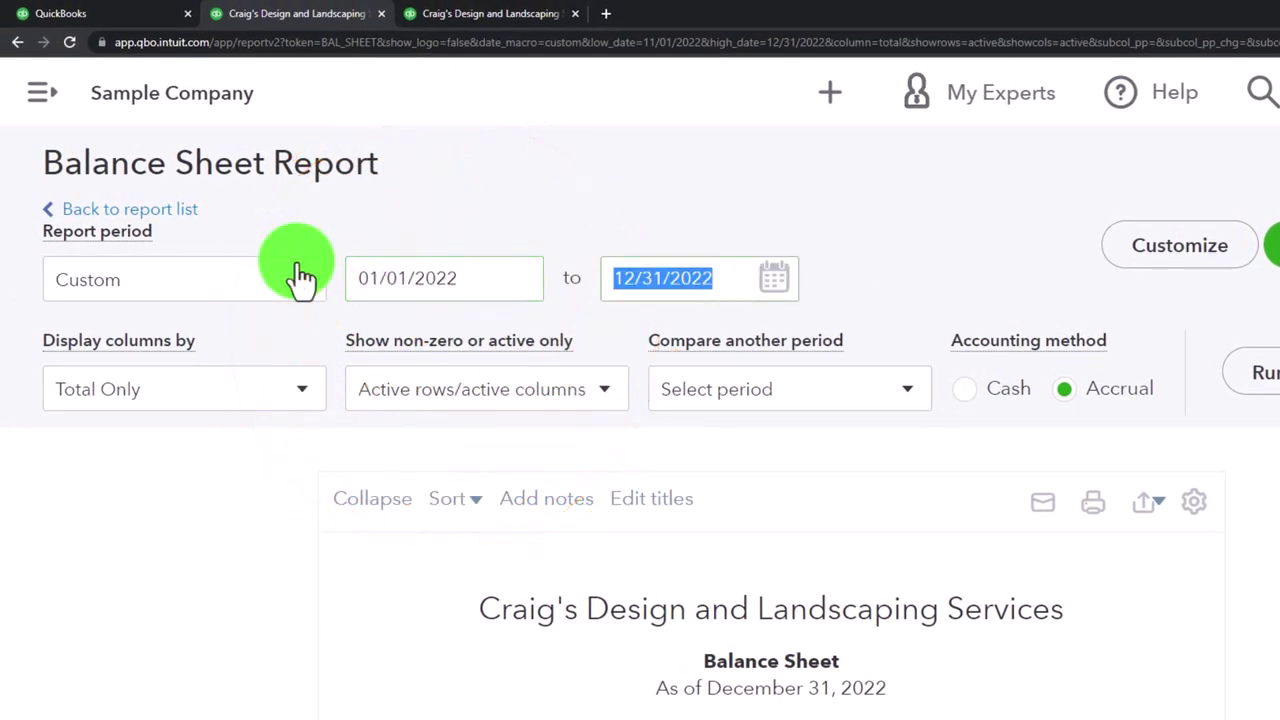
click(1037, 306)
scroll(1043, 420, down, 3)
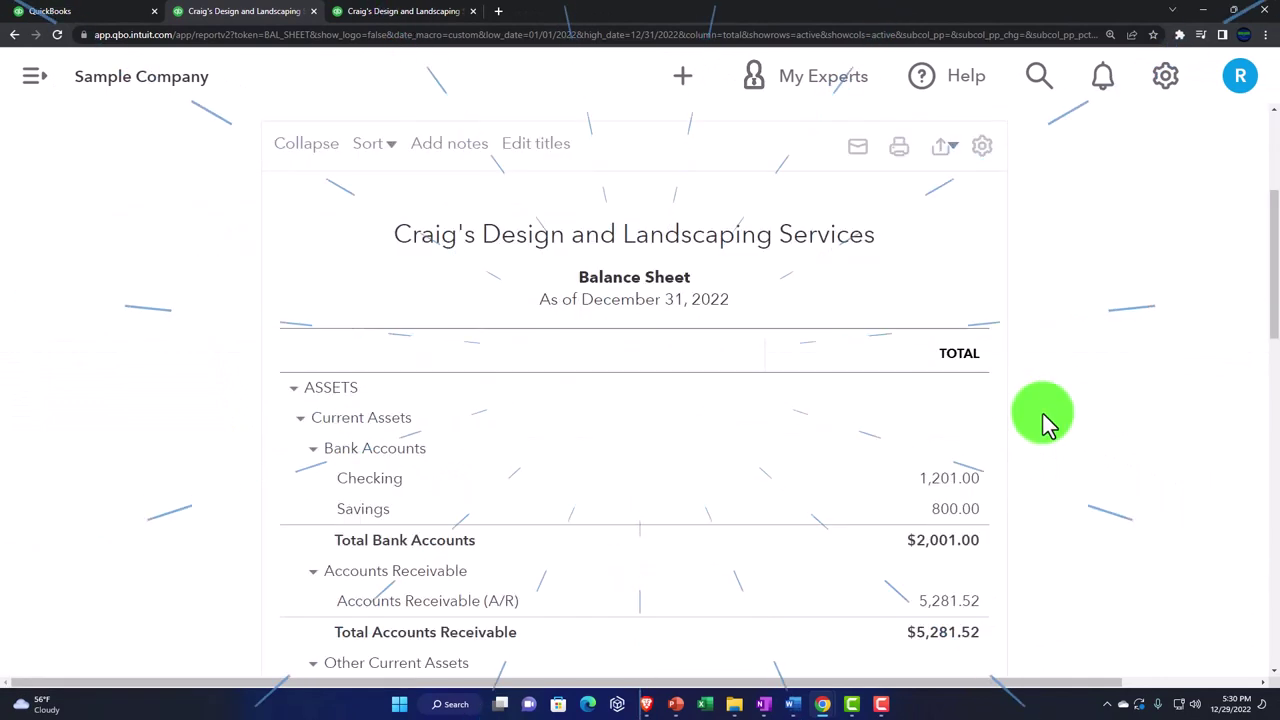
scroll(1043, 418, down, 1)
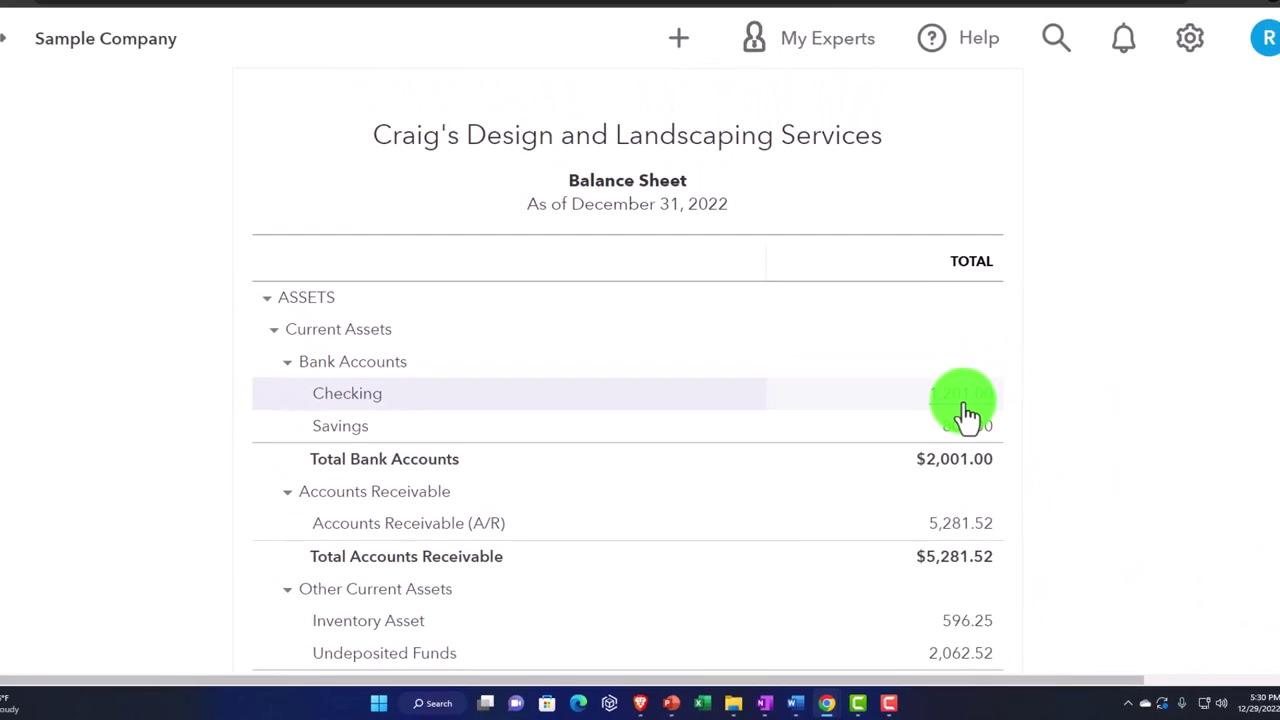
Drill into the Checking balance, review its January to December 2022 transactions through the total, and return to the Balance Sheet
click(963, 400)
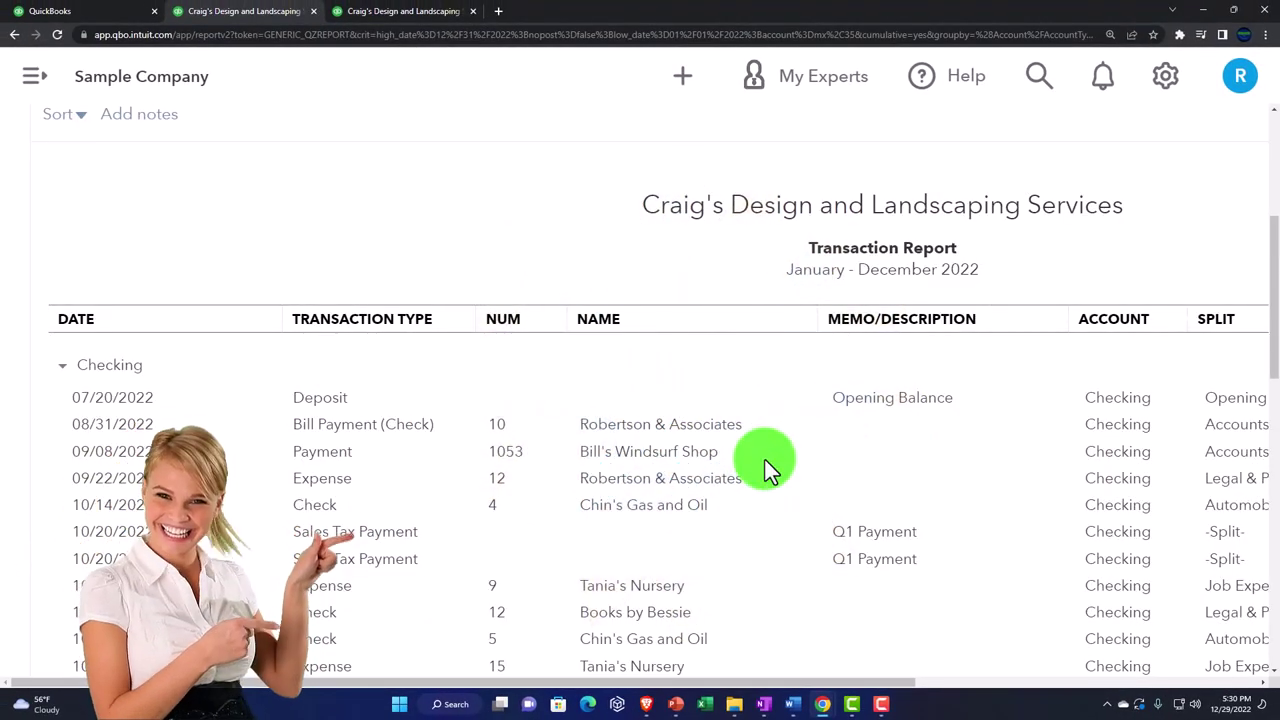
key(ctrl+minus)
key(ctrl+minus)
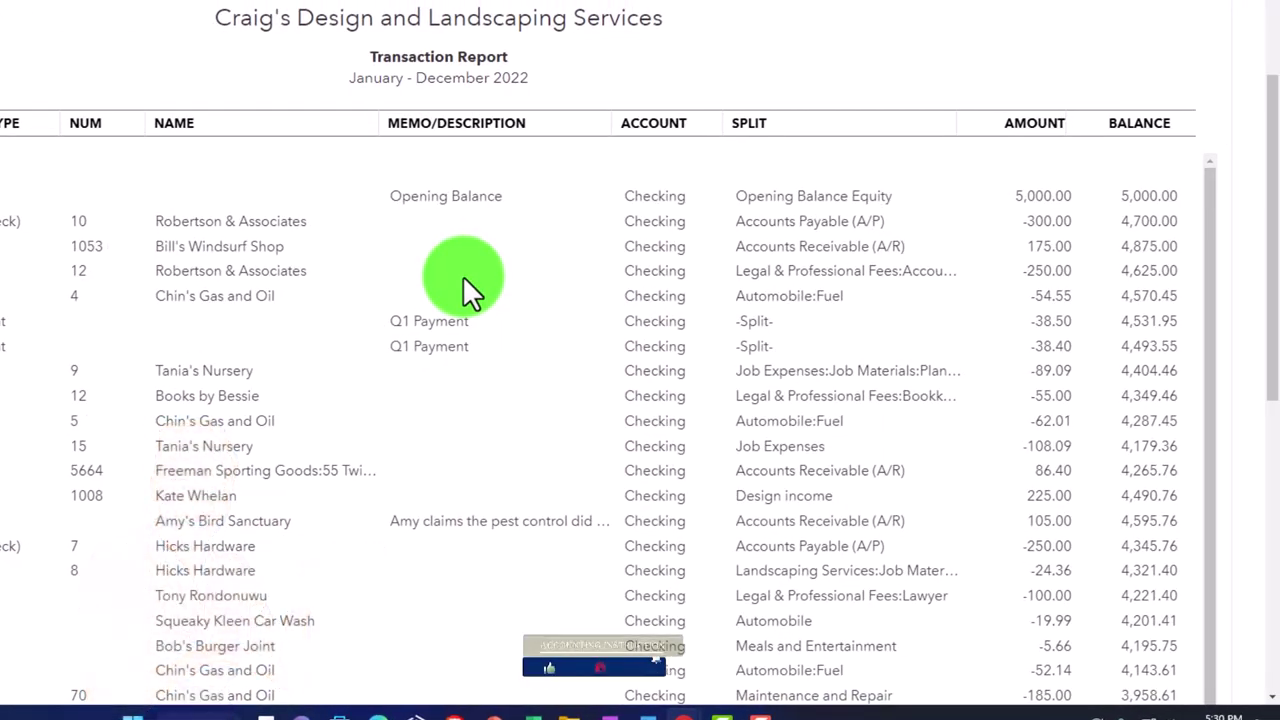
scroll(520, 300, down, 2)
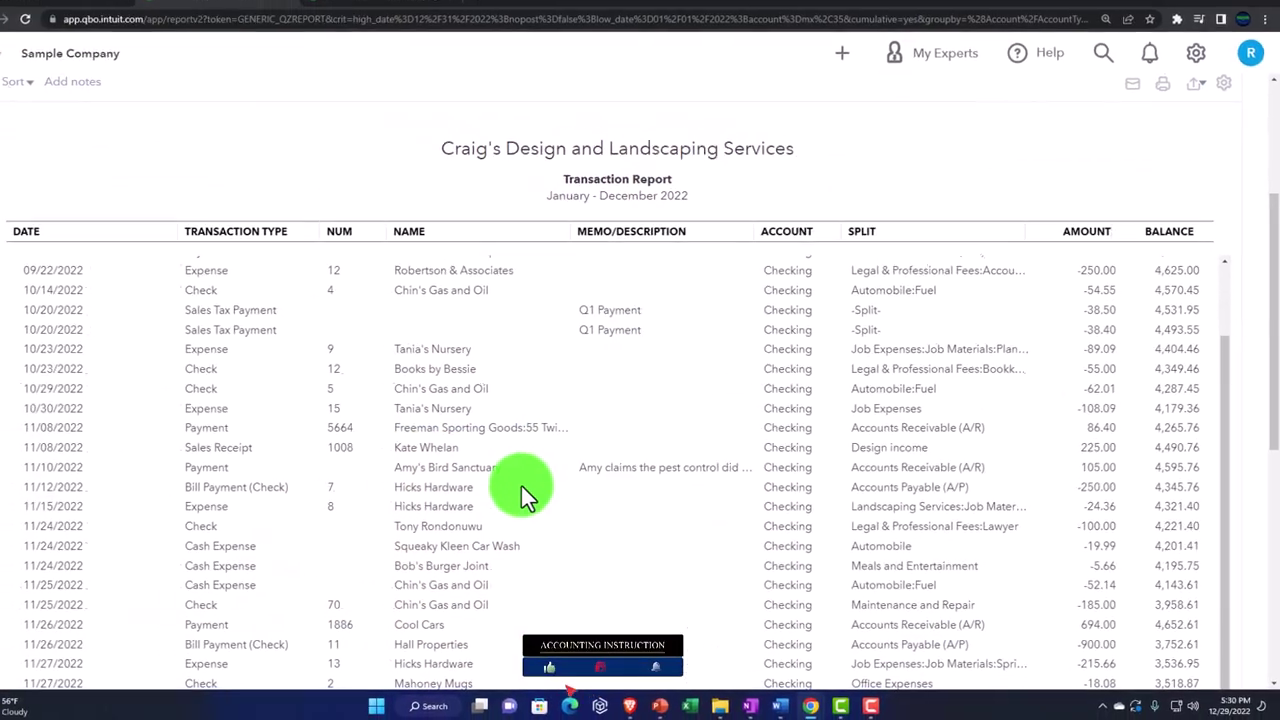
scroll(521, 487, down, 6)
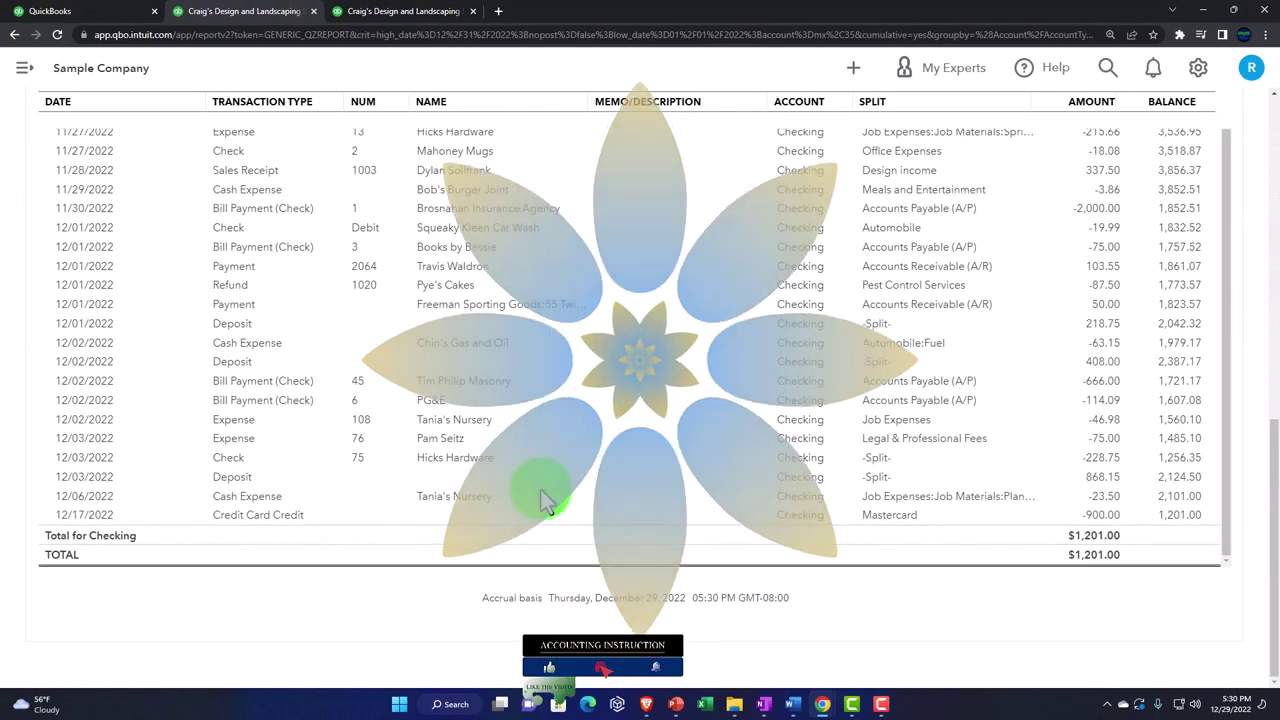
scroll(541, 490, up, 10)
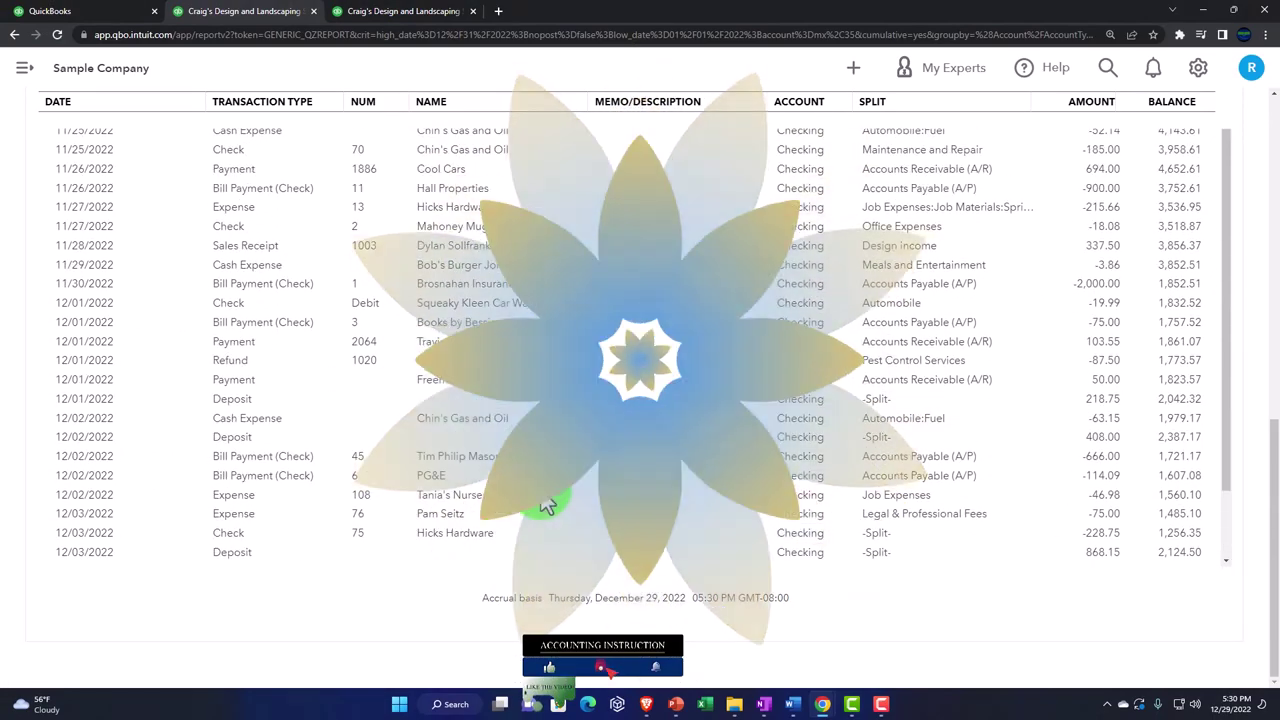
scroll(383, 477, up, 3)
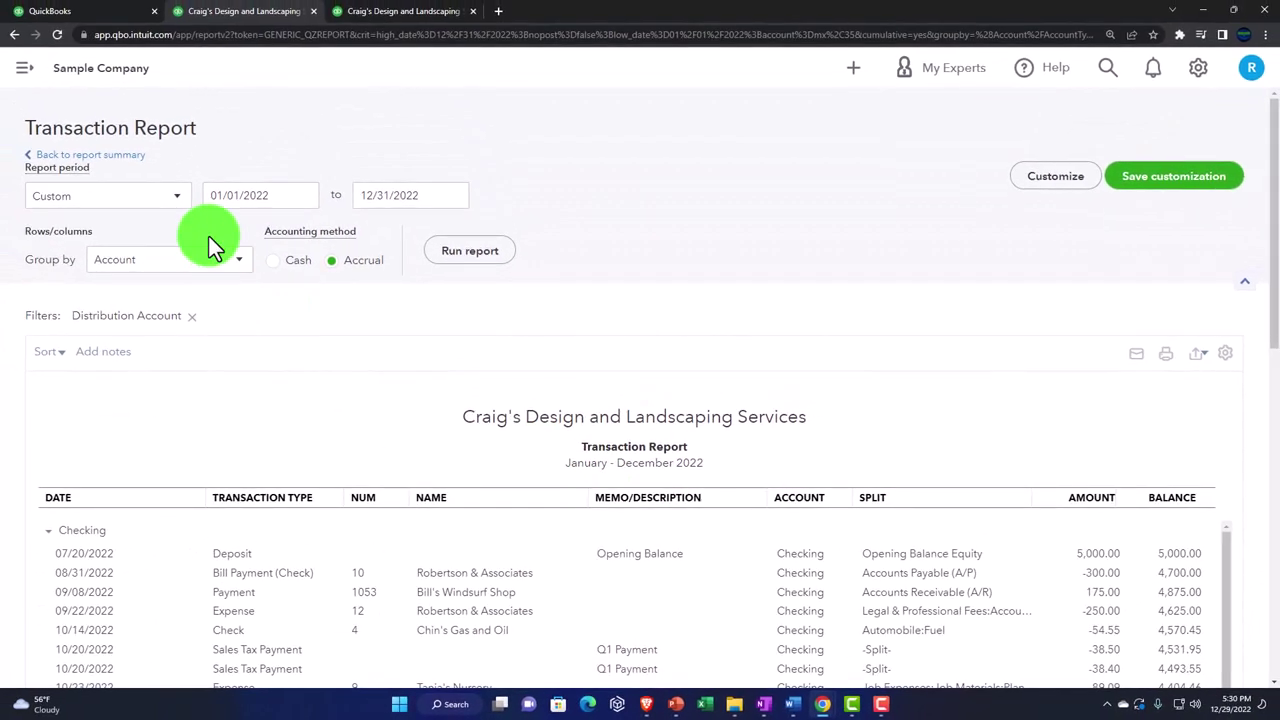
click(125, 160)
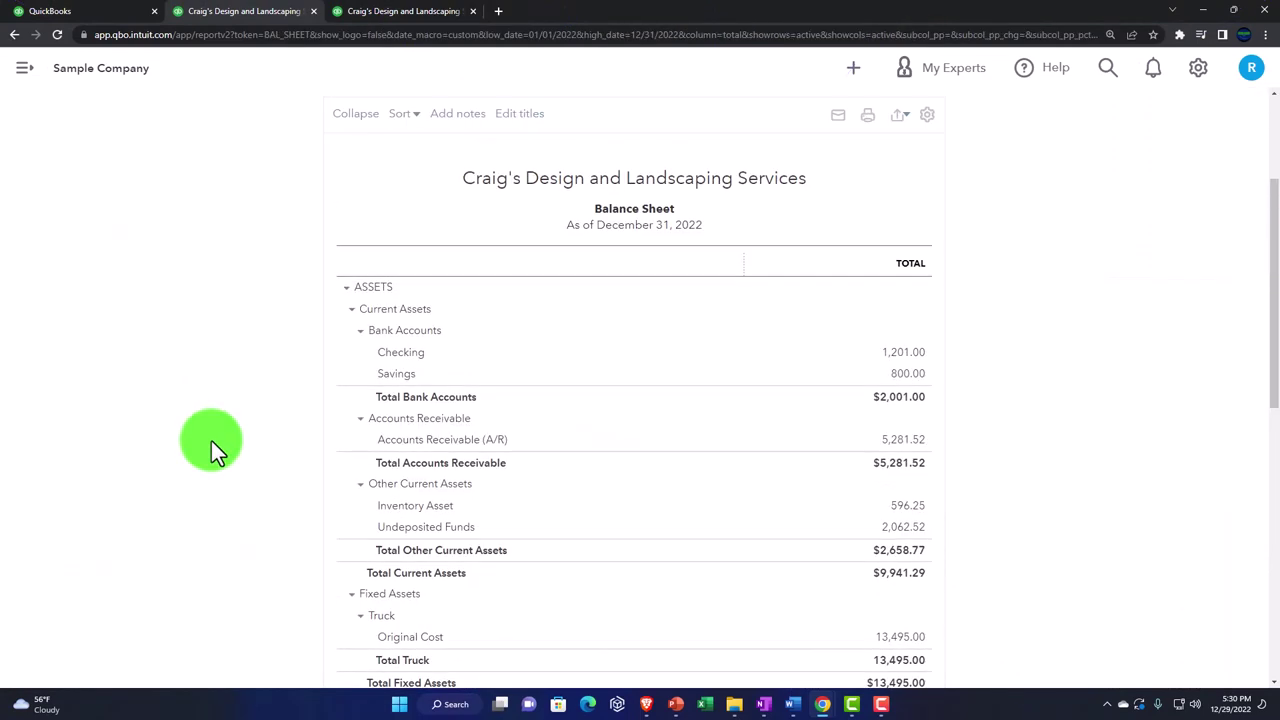
Run the Balance Sheet for the period 11/01/2022 to 12/31/2022
click(347, 266)
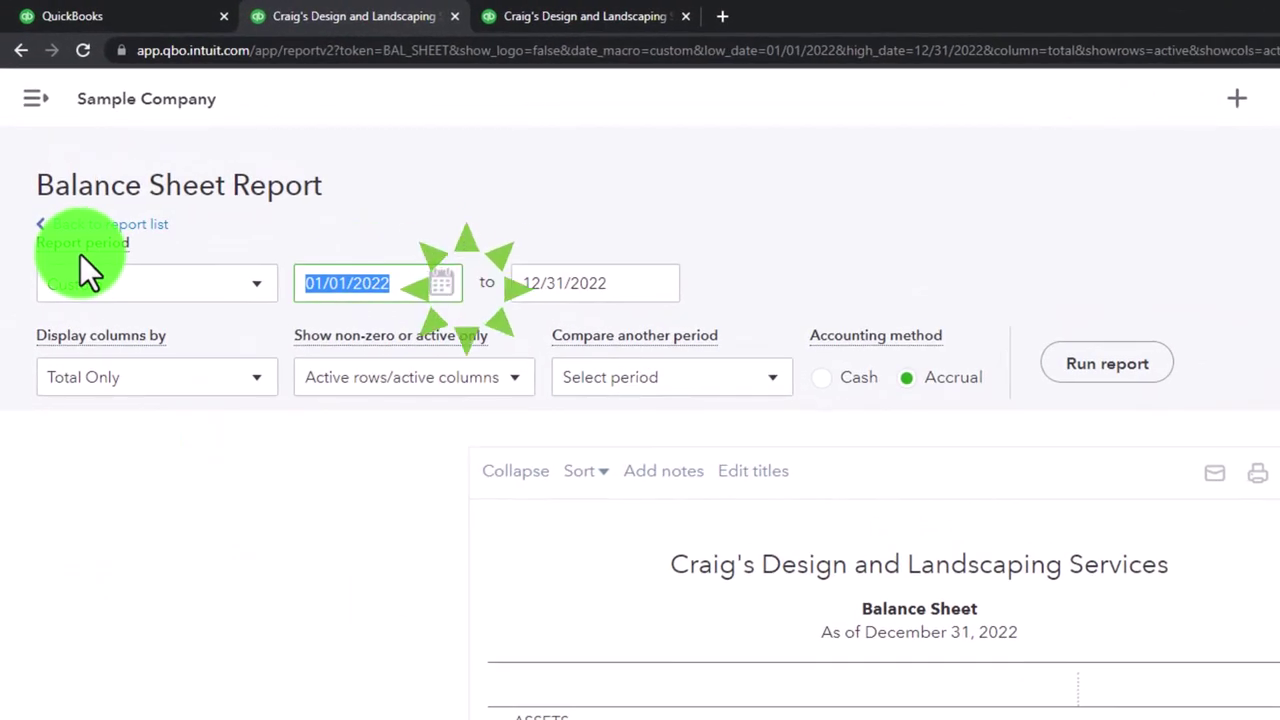
text(11/01/202)
key(Tab)
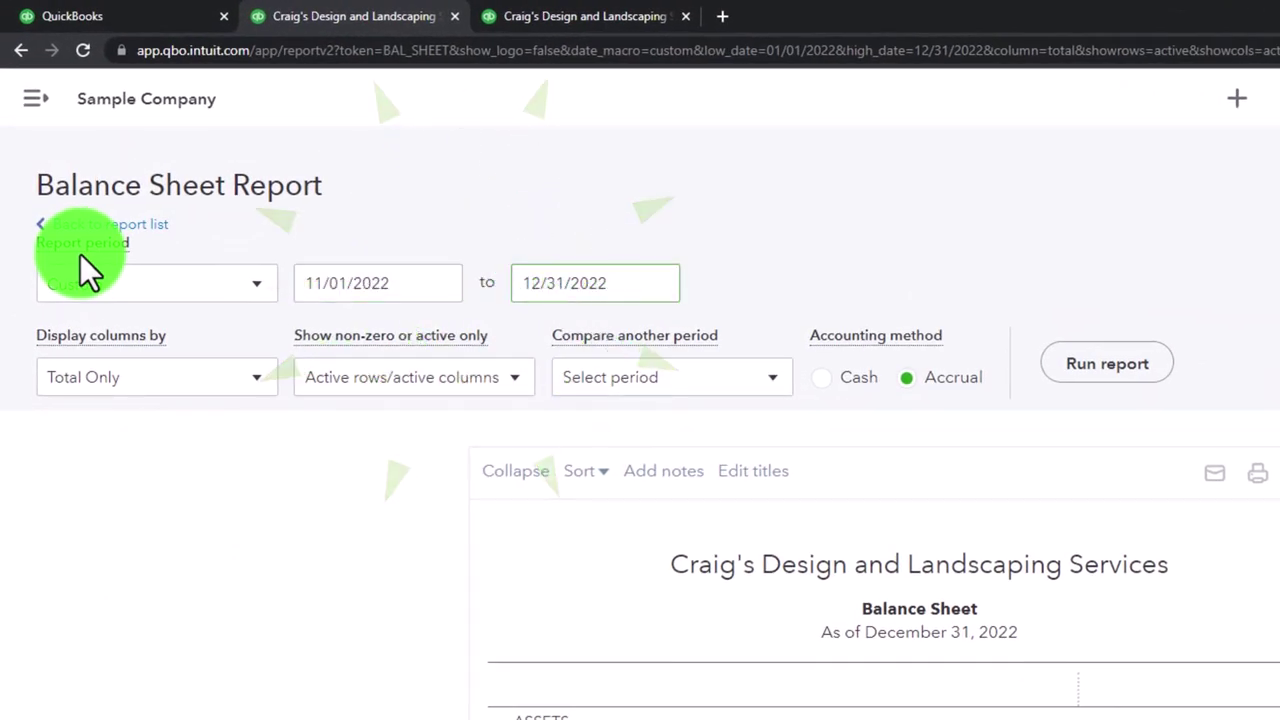
click(1040, 355)
scroll(360, 600, down, 3)
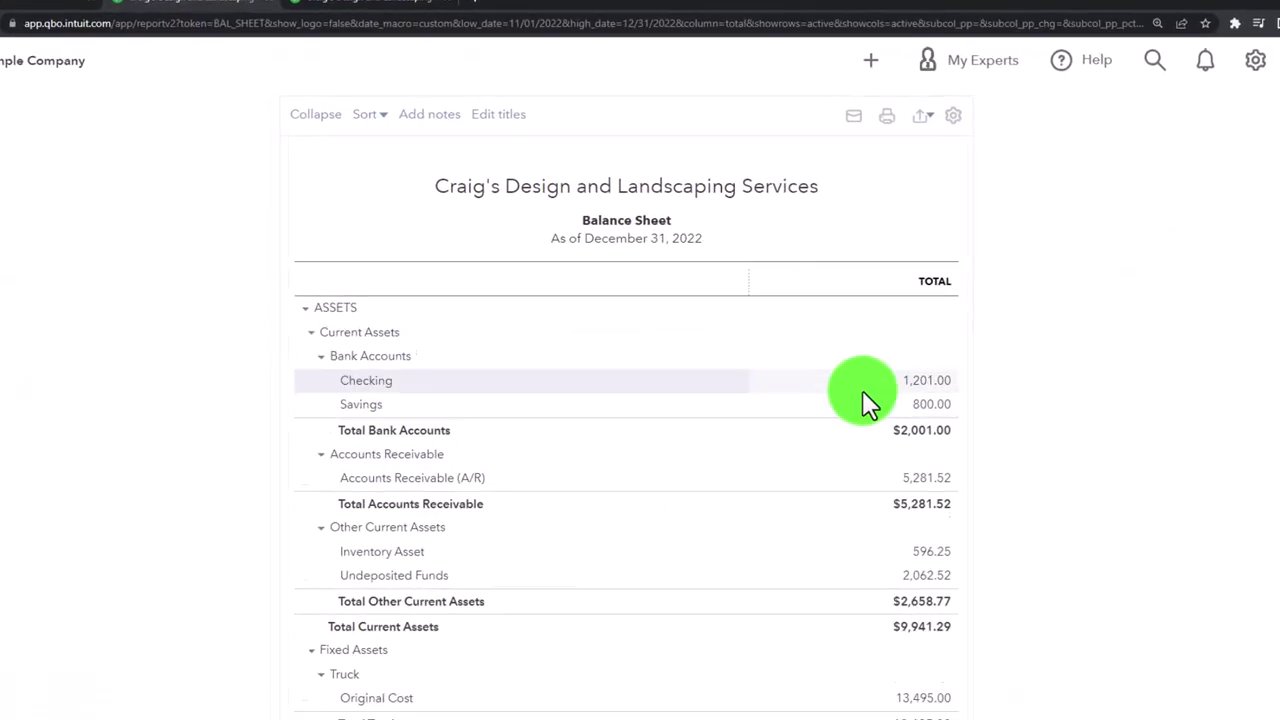
Drill into the Checking balance, review the November to December 2022 transactions and beginning balance row, and return to the Balance Sheet
click(919, 390)
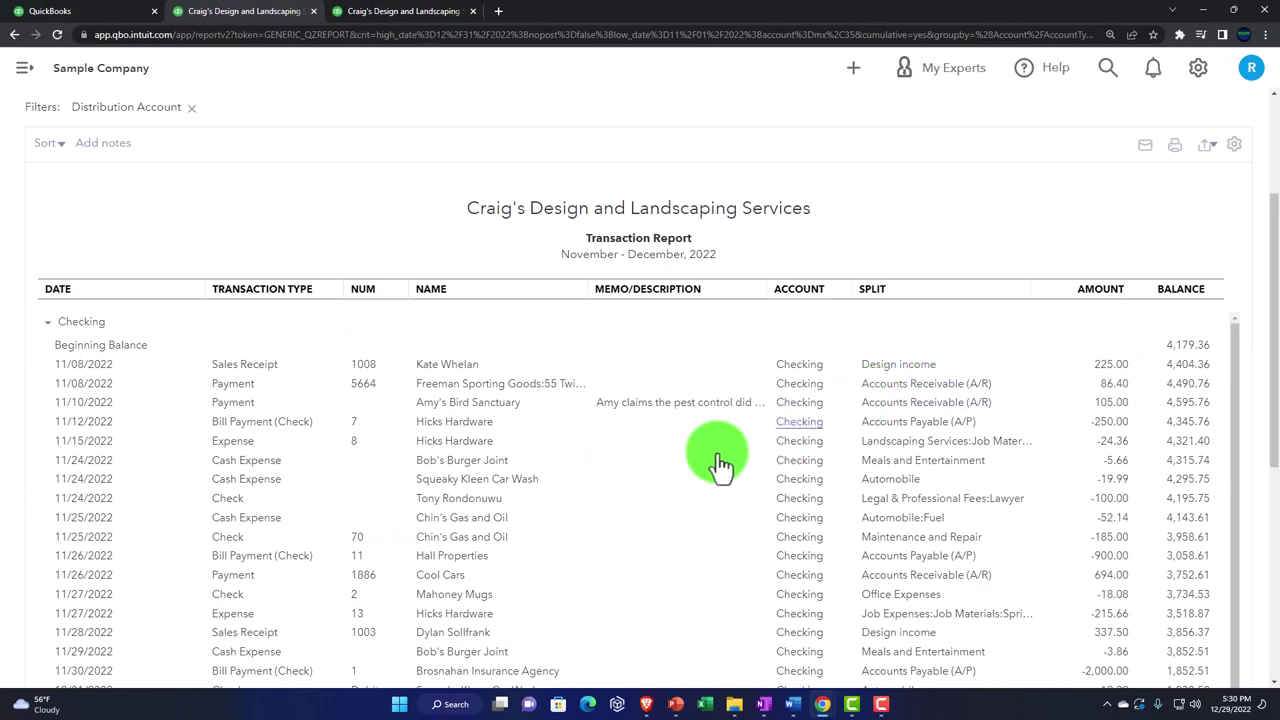
click(150, 385)
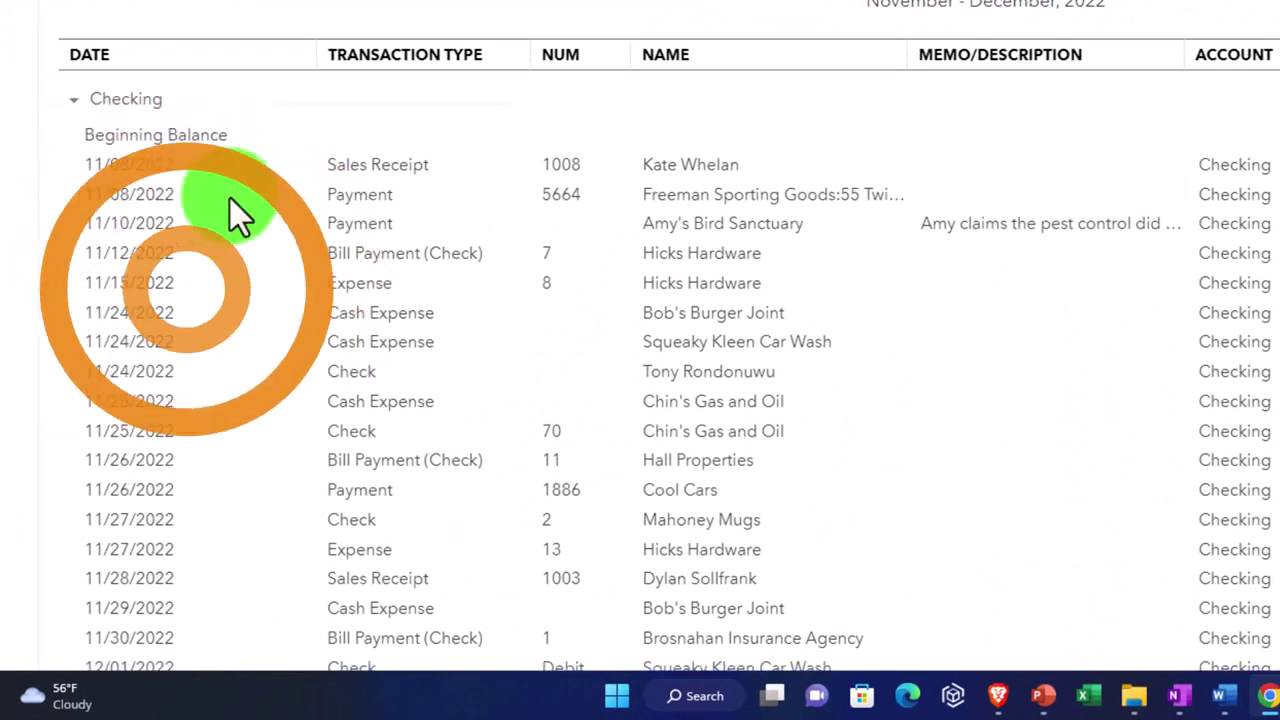
scroll(214, 357, down, 3)
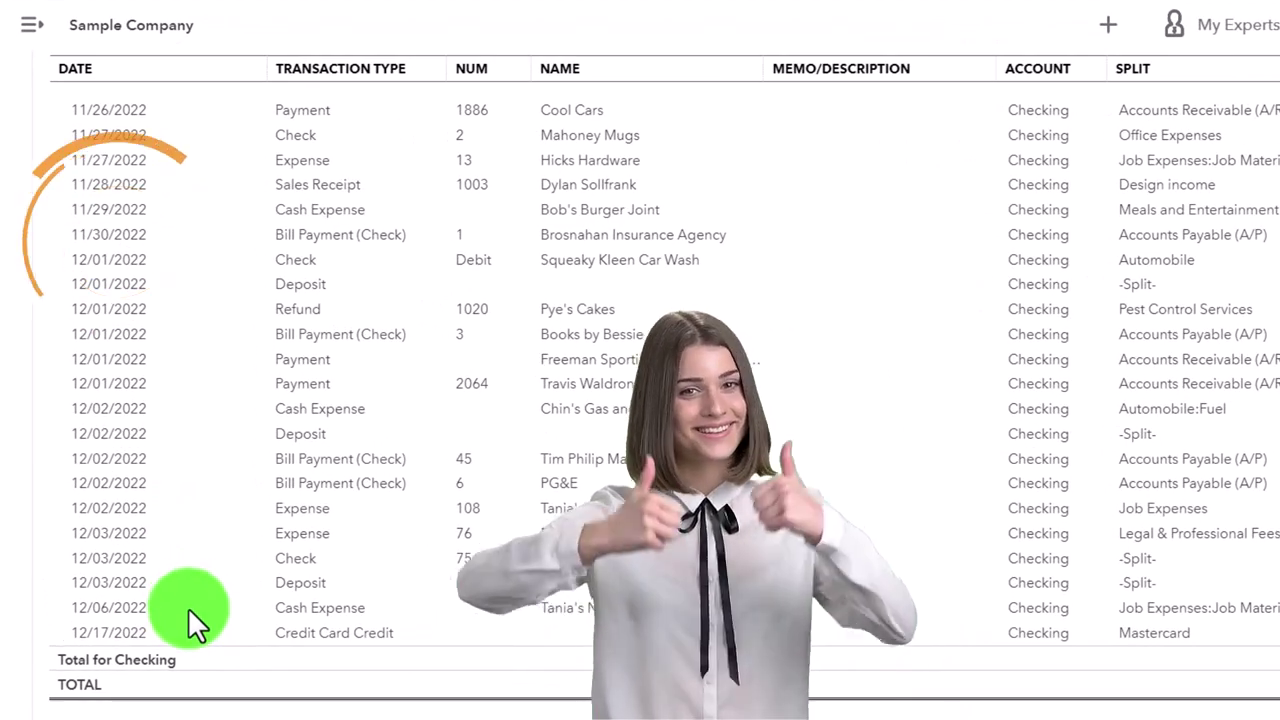
scroll(129, 551, up, 1)
scroll(80, 505, up, 10)
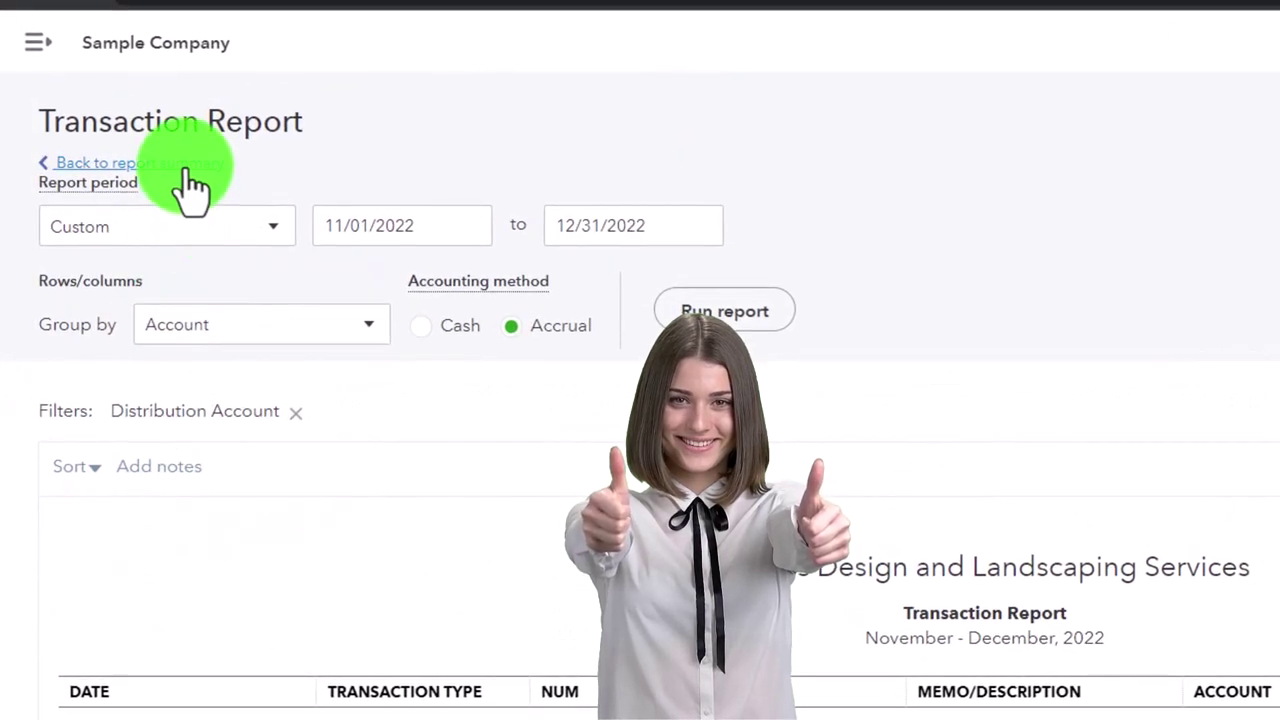
click(185, 168)
scroll(138, 263, down, 3)
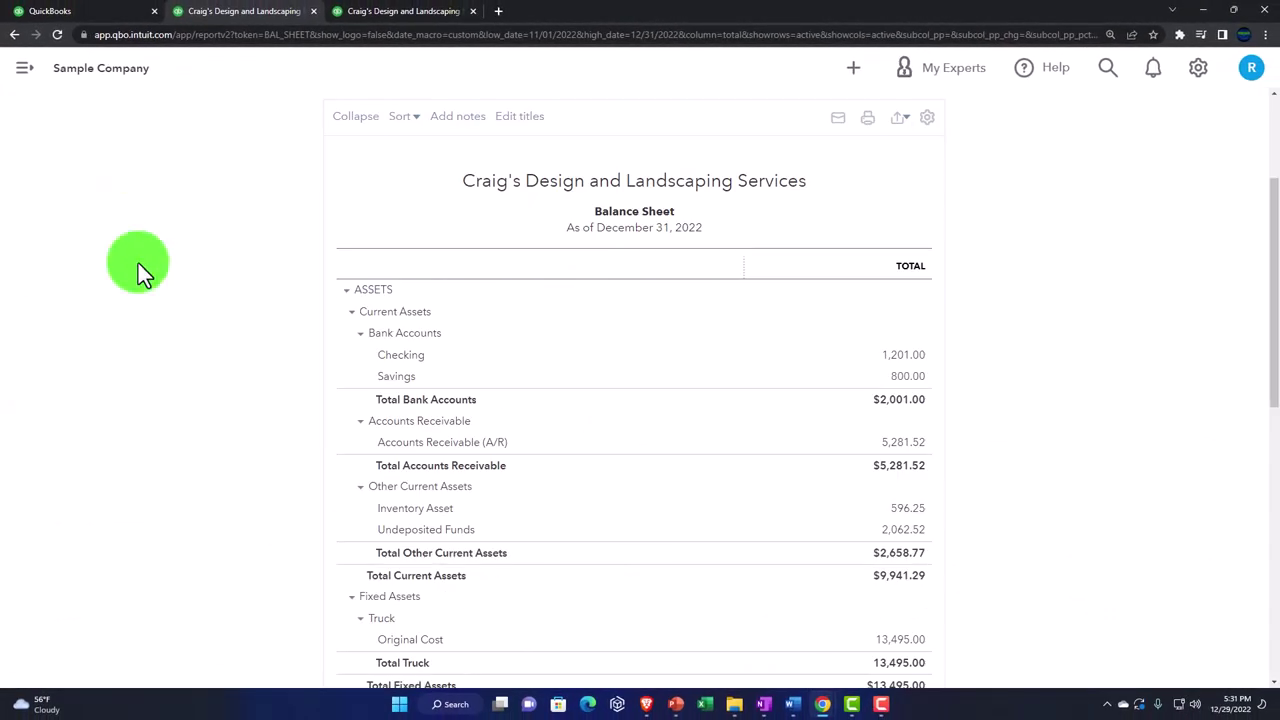
Review the Balance Sheet's column display options and select Total Only
scroll(190, 447, up, 4)
scroll(190, 447, up, 1)
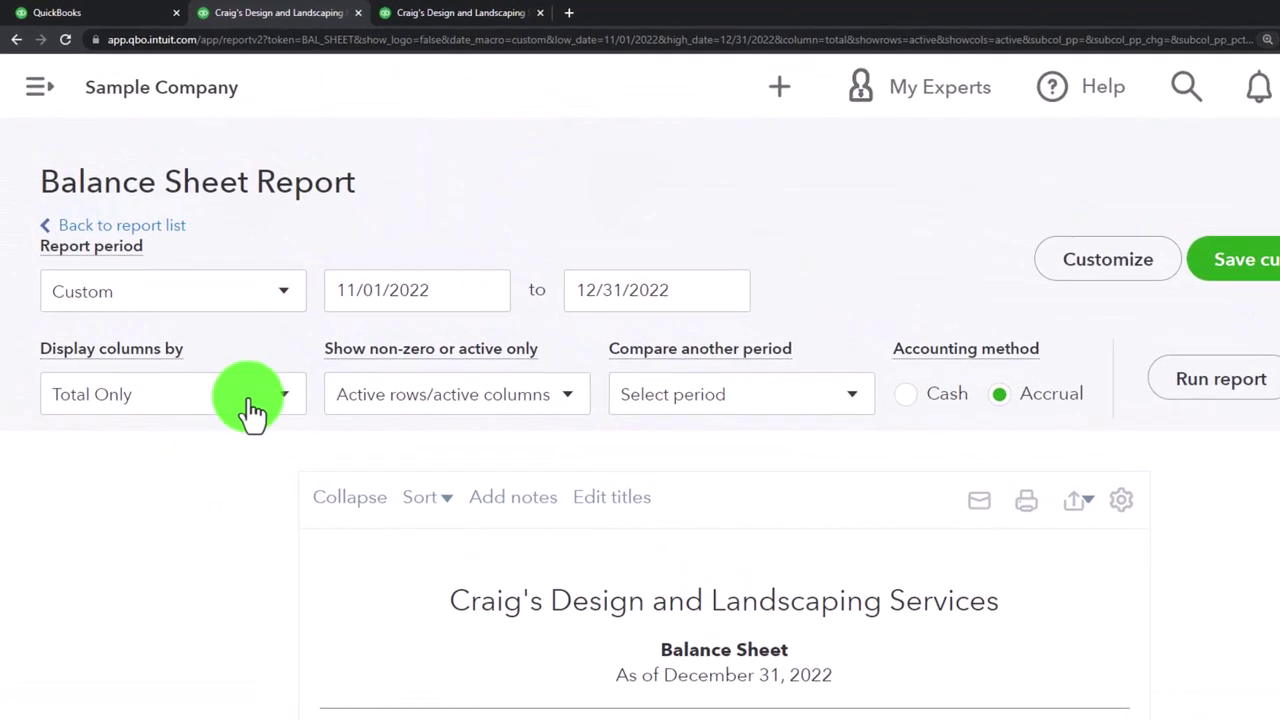
click(260, 400)
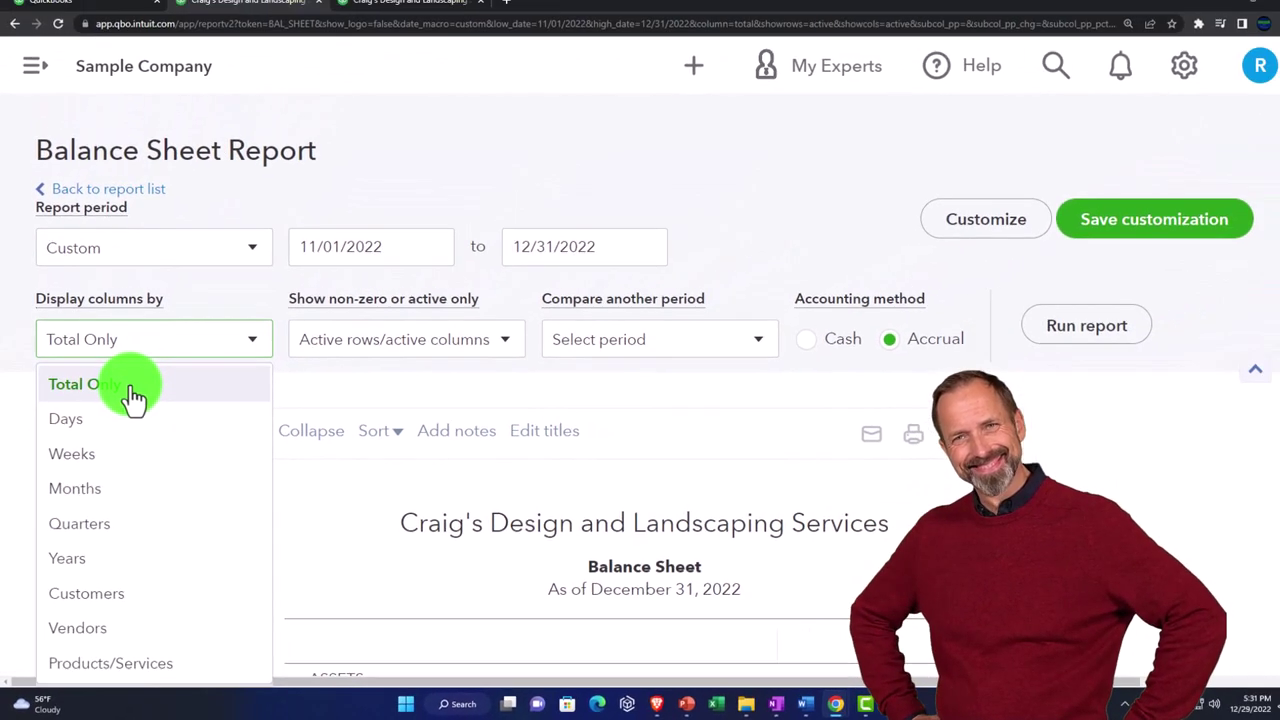
click(134, 397)
scroll(151, 466, down, 1)
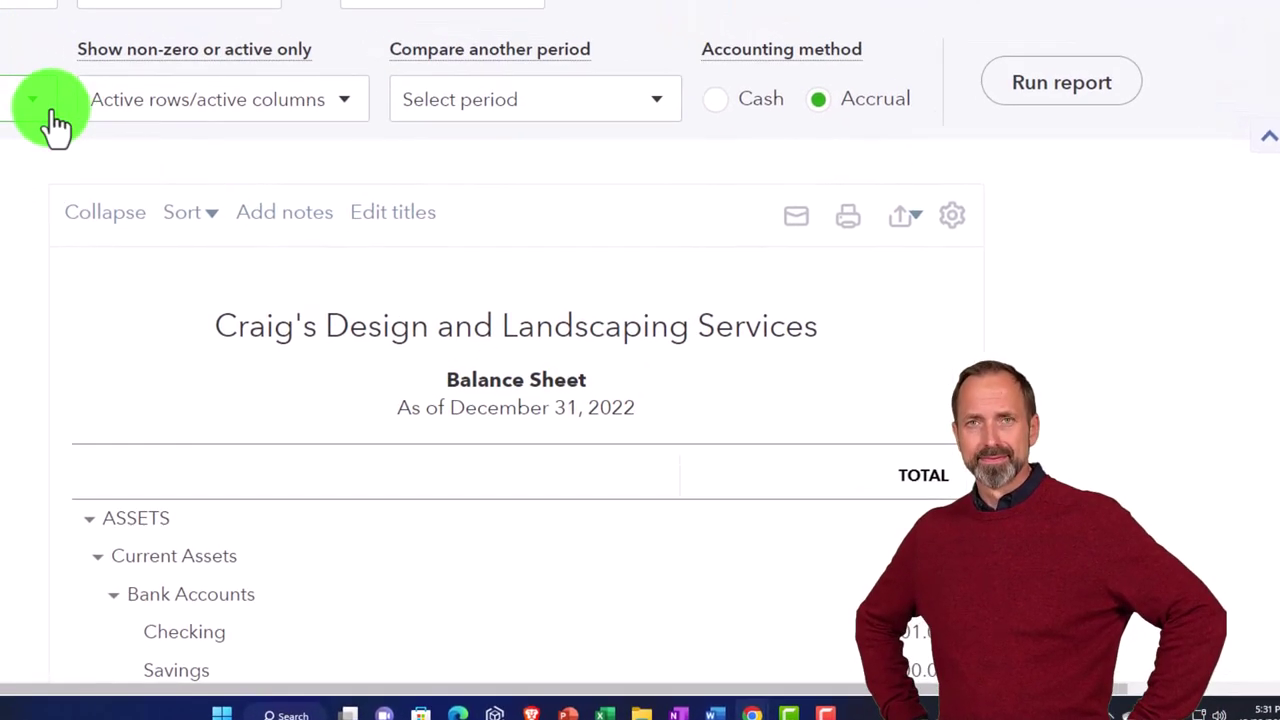
Run the Balance Sheet for the current November to December period with columns displayed by Quarters
click(51, 129)
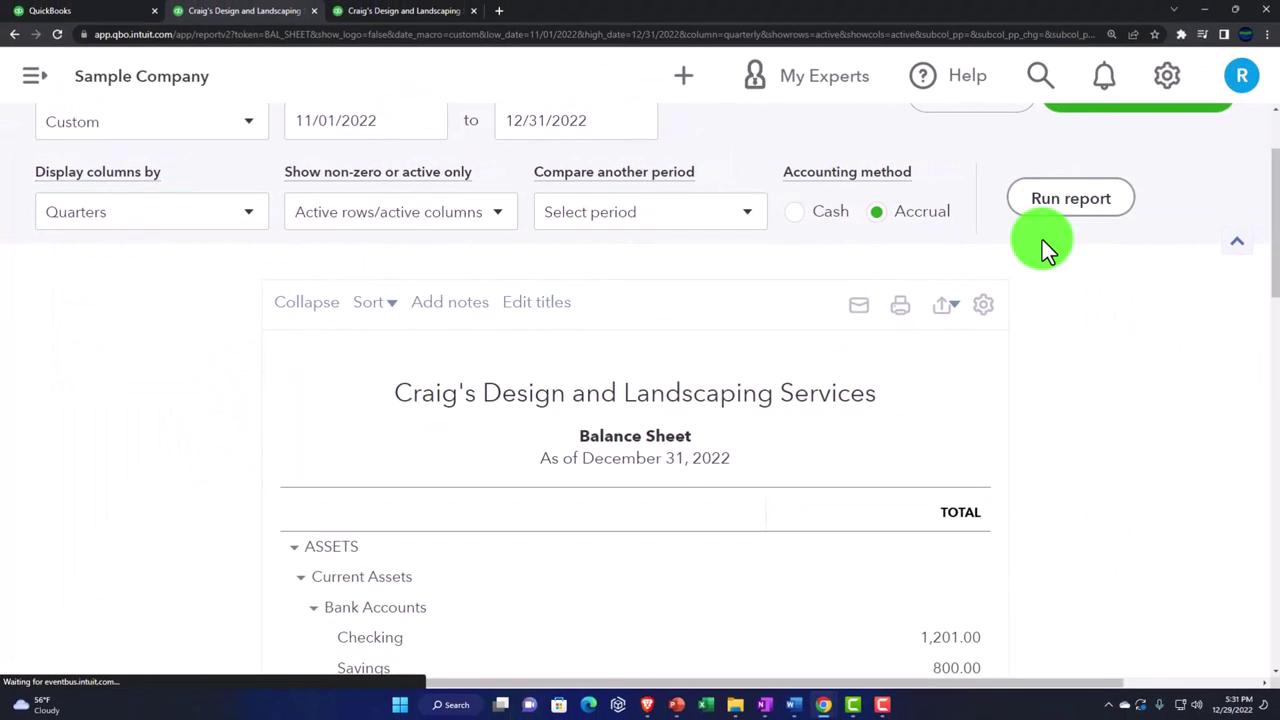
click(1060, 205)
scroll(1030, 300, down, 2)
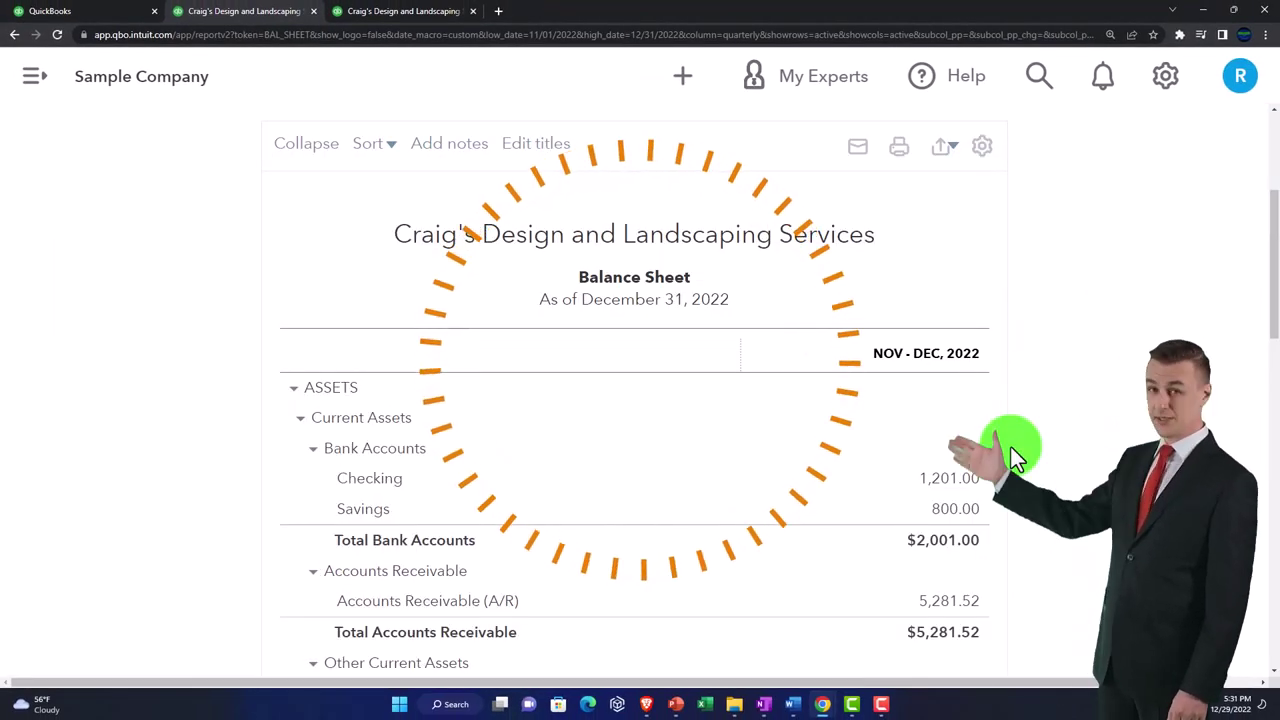
Set the Balance Sheet's start date to 01/01/2022, rerun the report, and review its quarterly columns
scroll(1010, 470, up, 1)
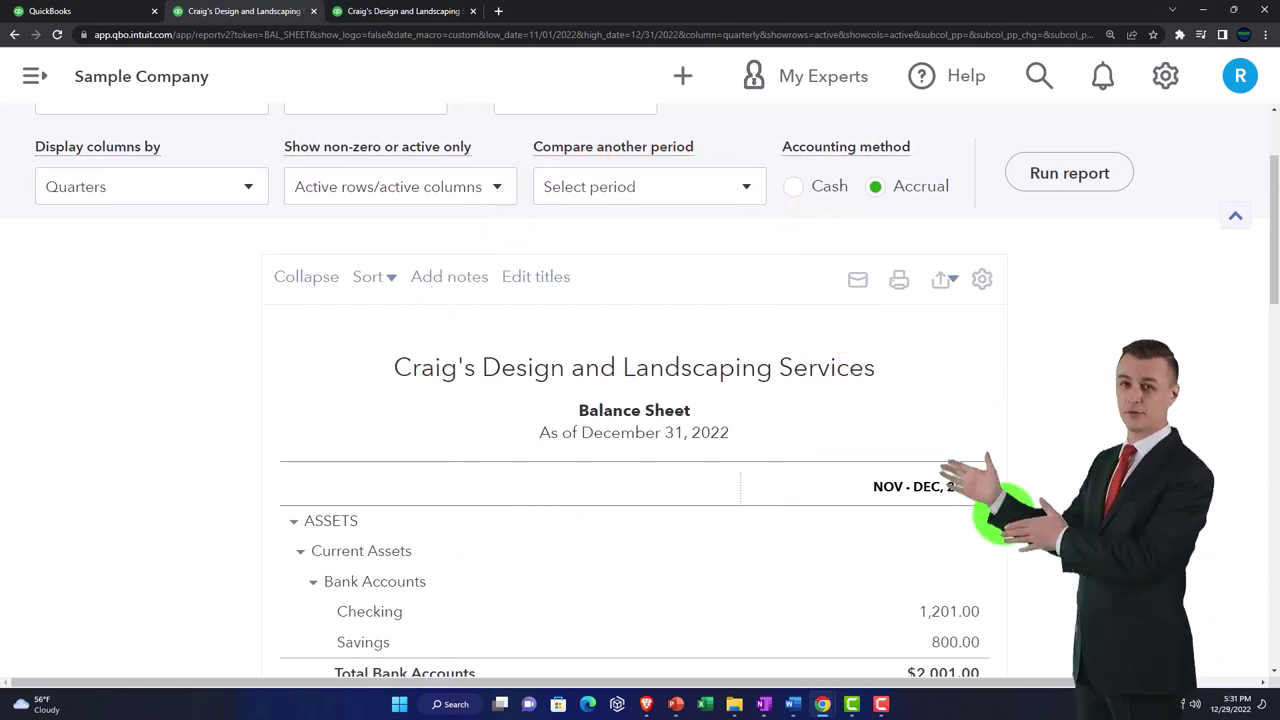
scroll(800, 450, up, 2)
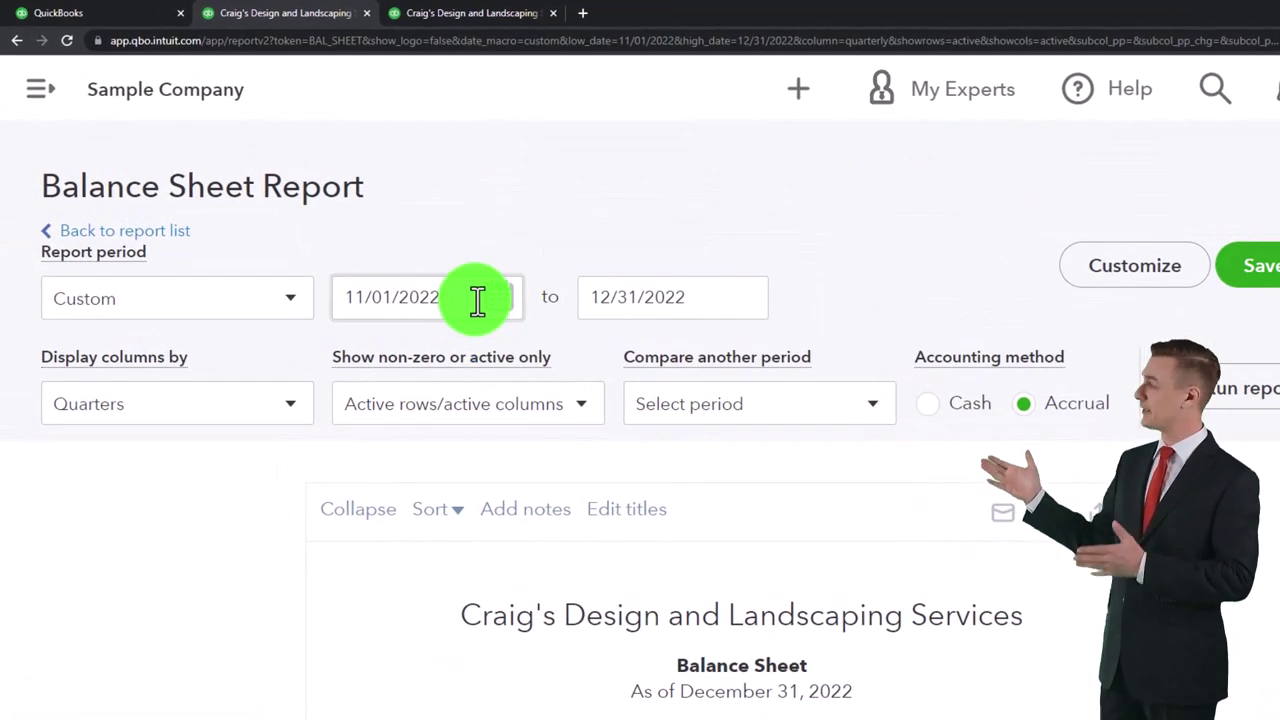
text(01012022)
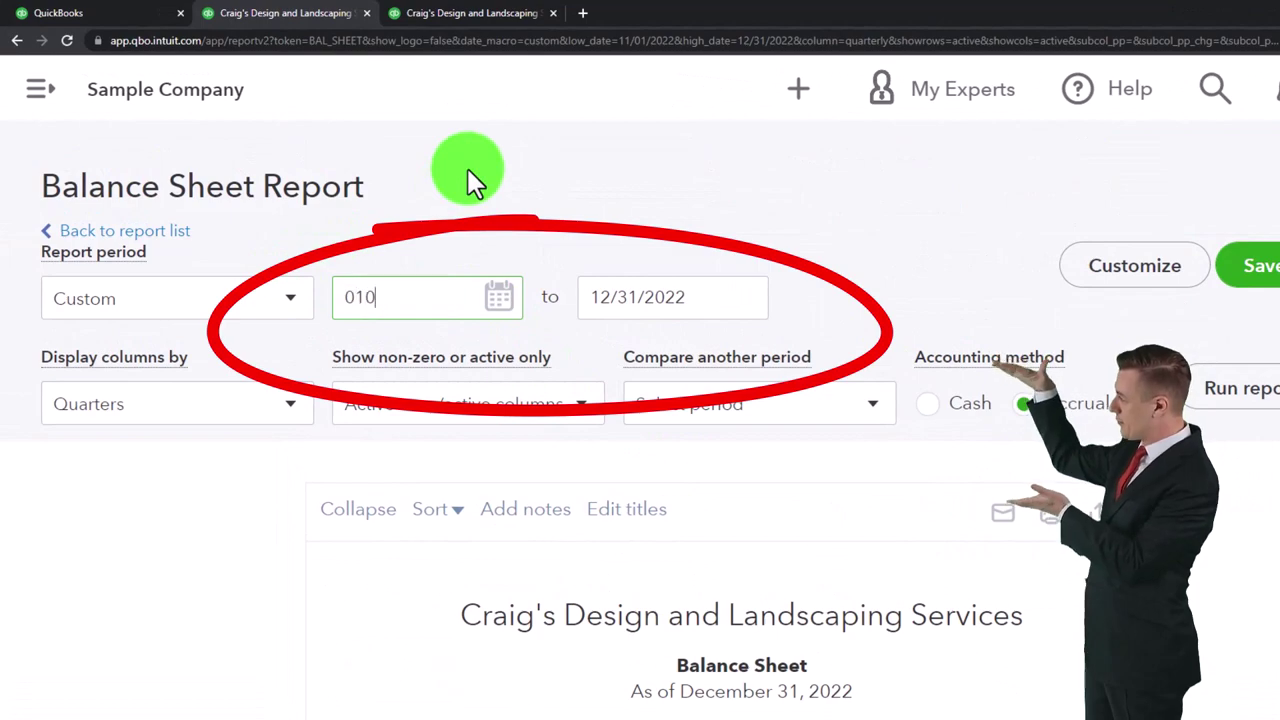
key(Tab)
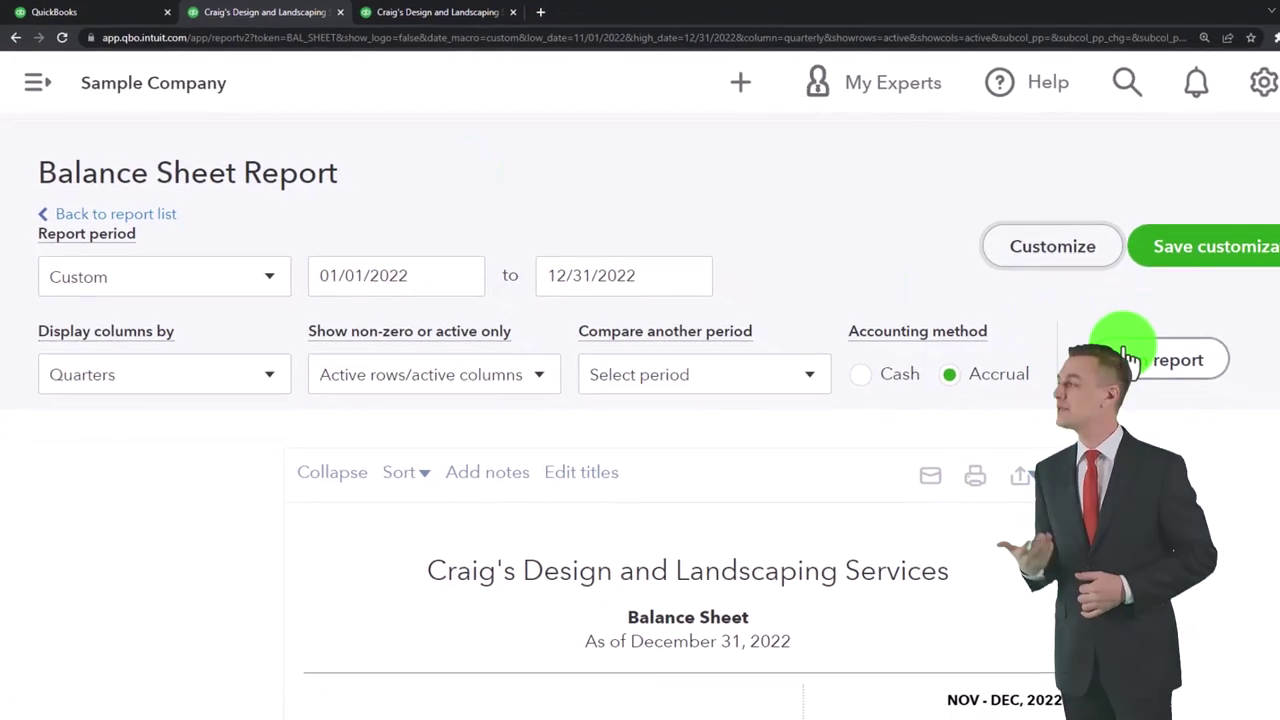
click(1238, 388)
scroll(1230, 380, down, 3)
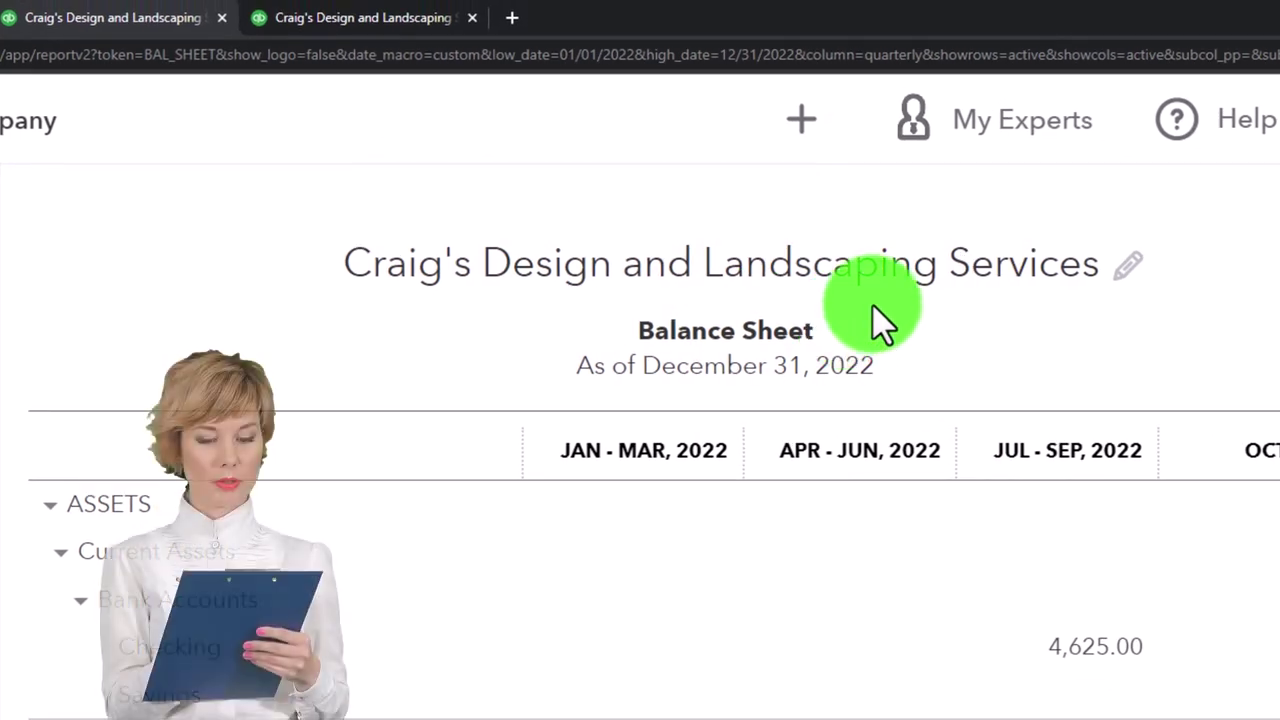
click(785, 330)
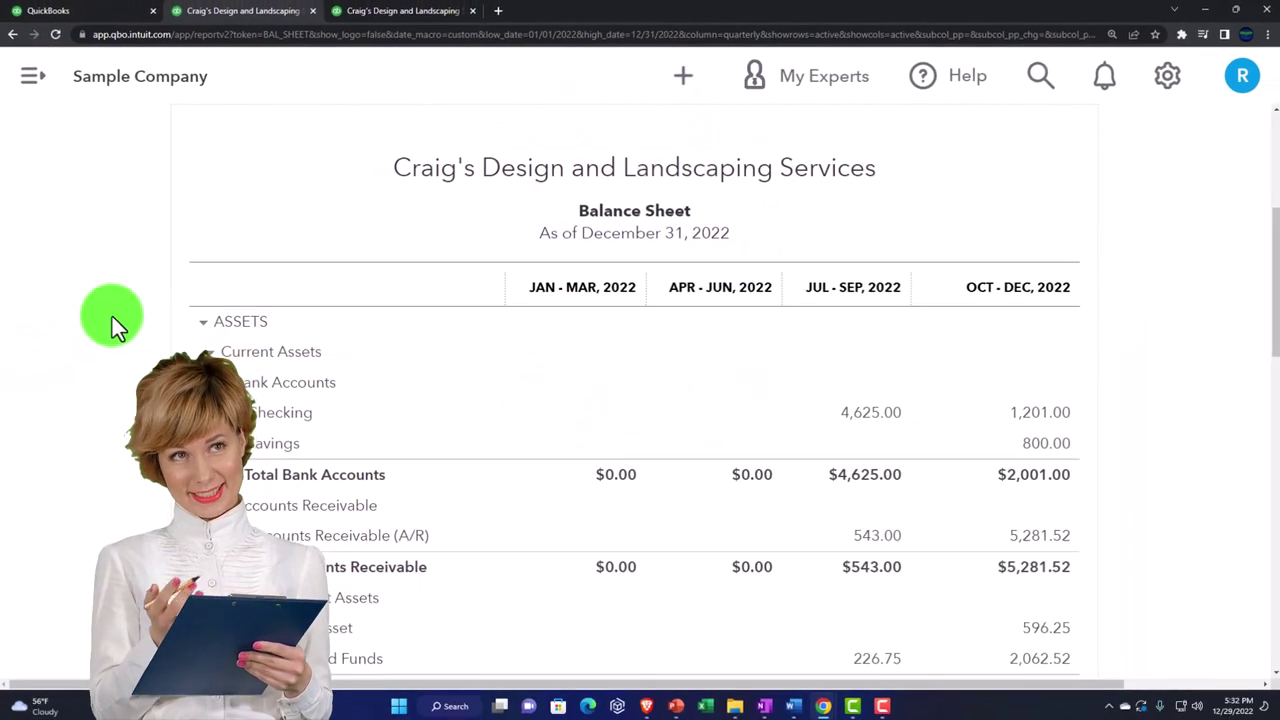
Run the Balance Sheet with columns displayed by Months and review the columns from January through December 2022
scroll(113, 318, up, 5)
click(252, 192)
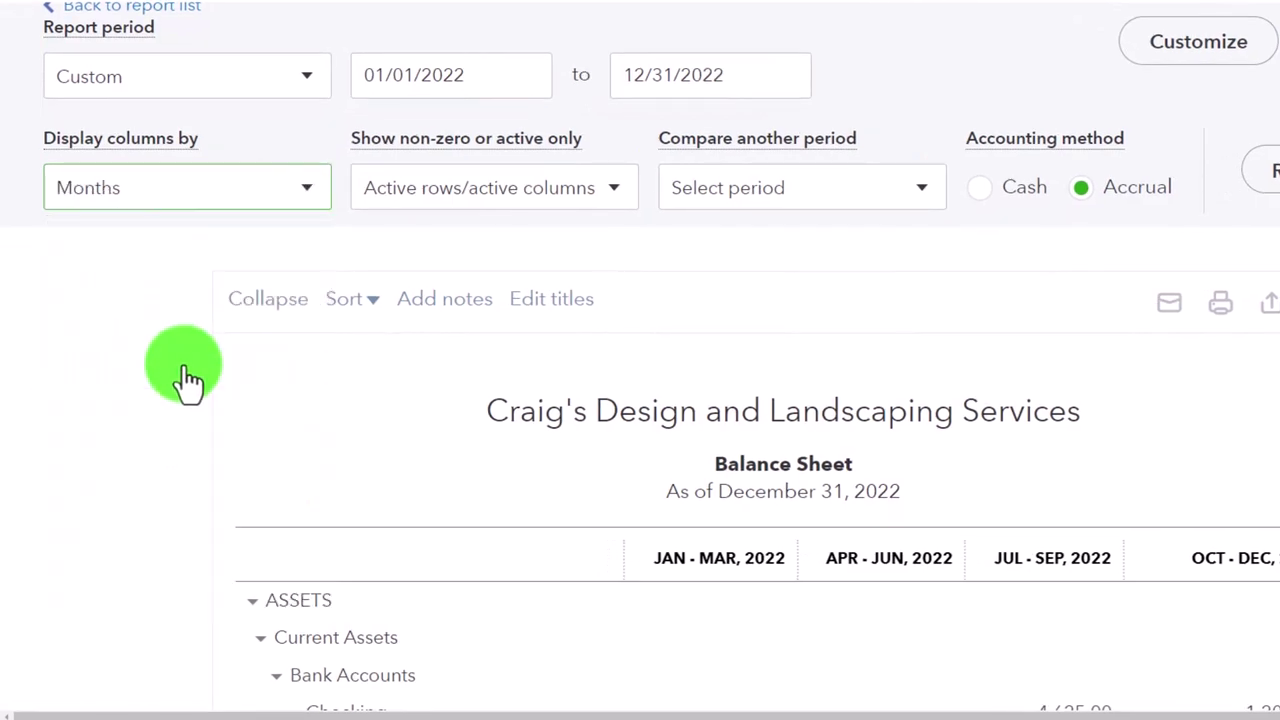
click(1262, 170)
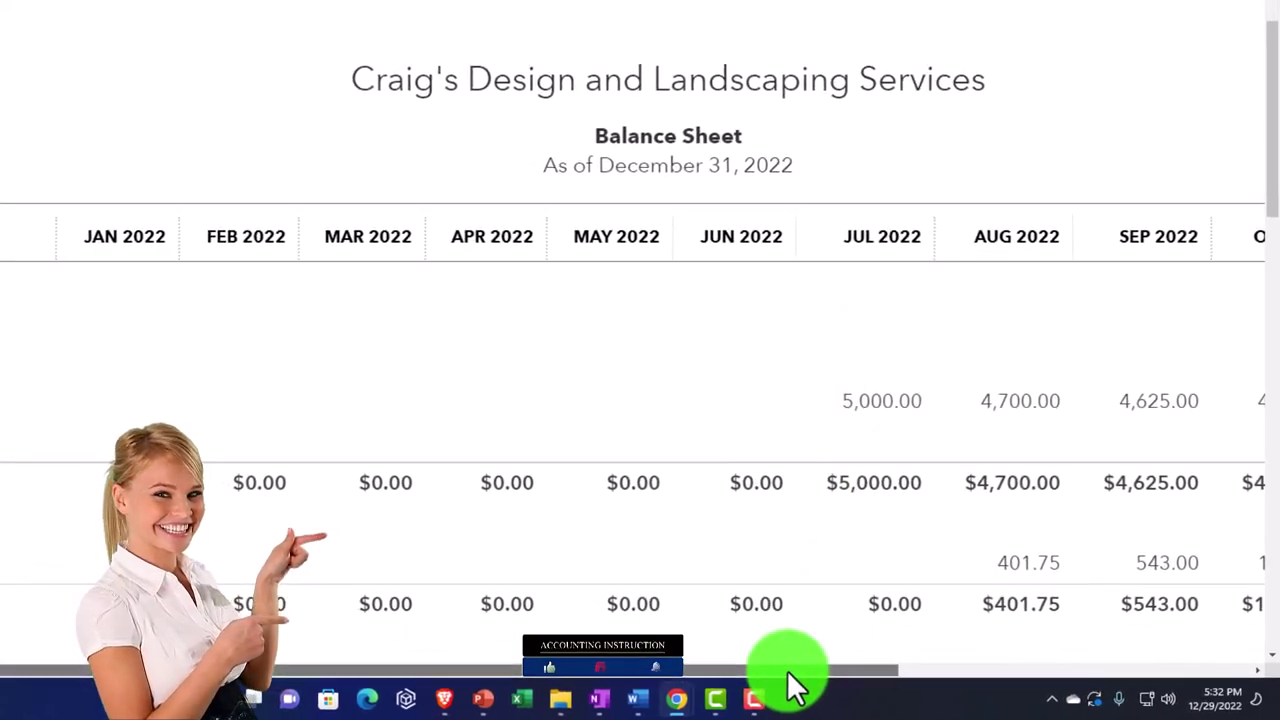
drag(780, 668, 1091, 686)
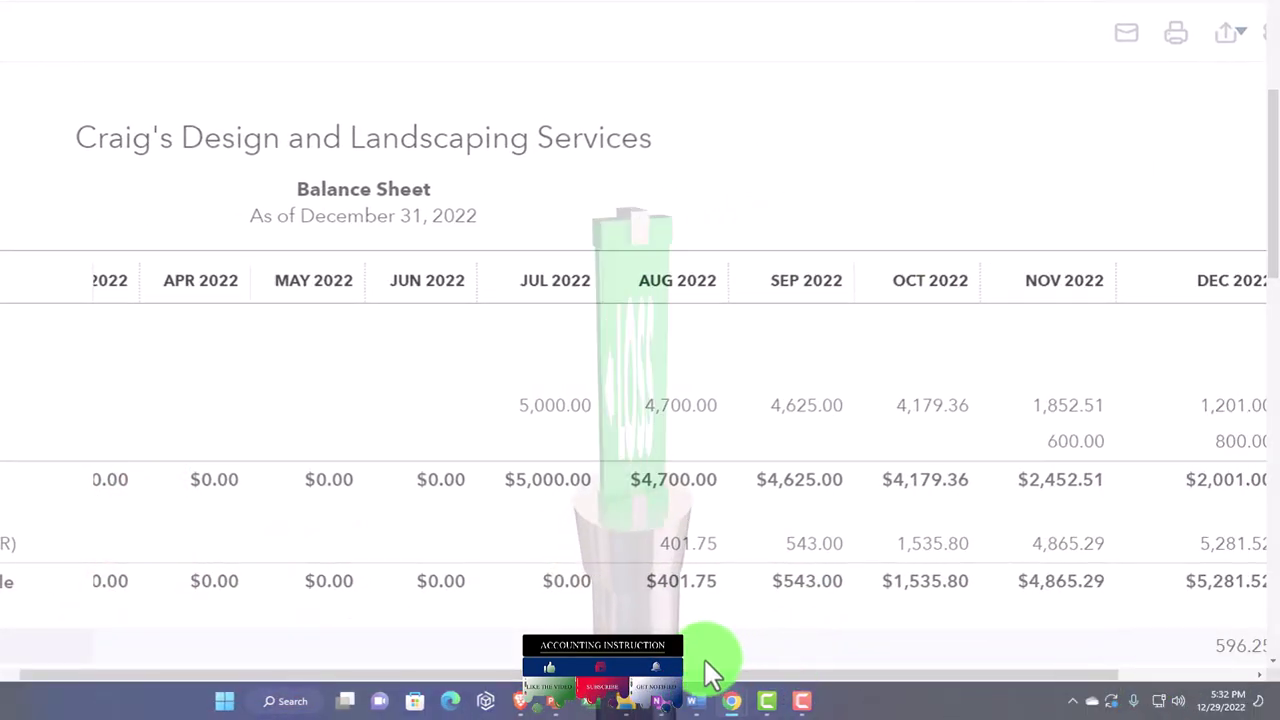
drag(703, 657, 128, 662)
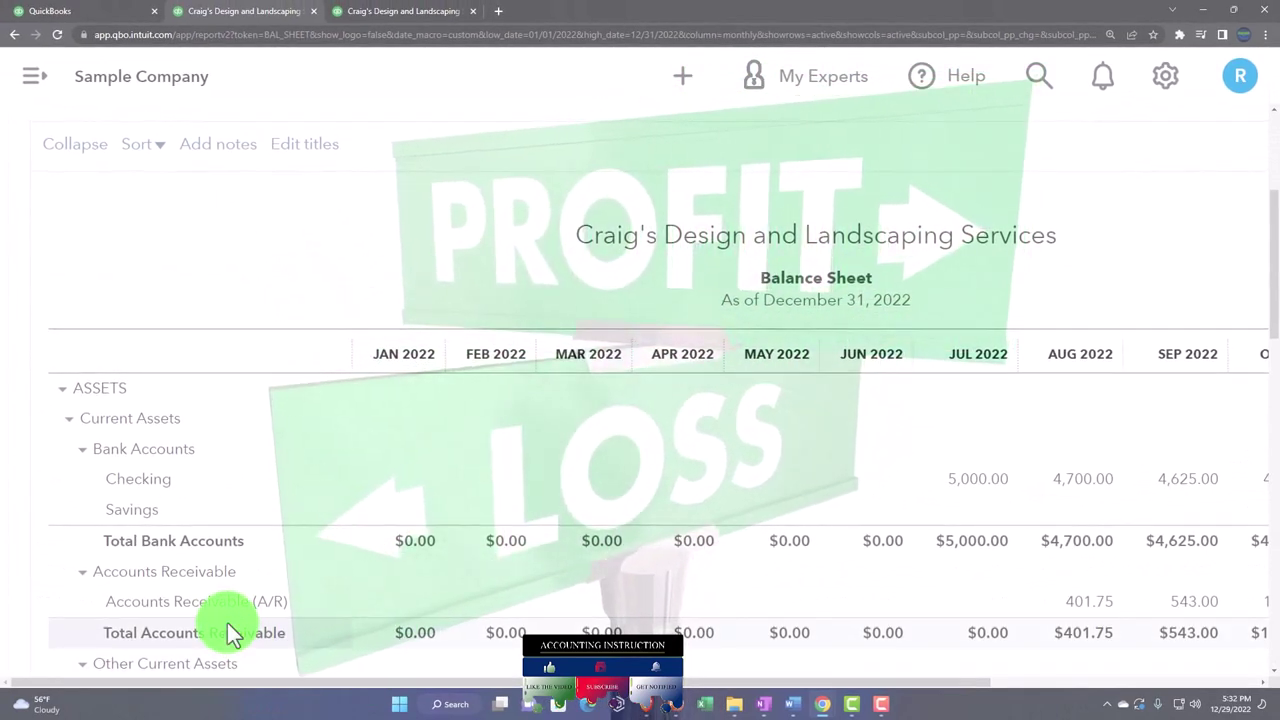
Display the Balance Sheet columns by Years, set the end date to 12/31/2023, and run the report
scroll(227, 632, up, 3)
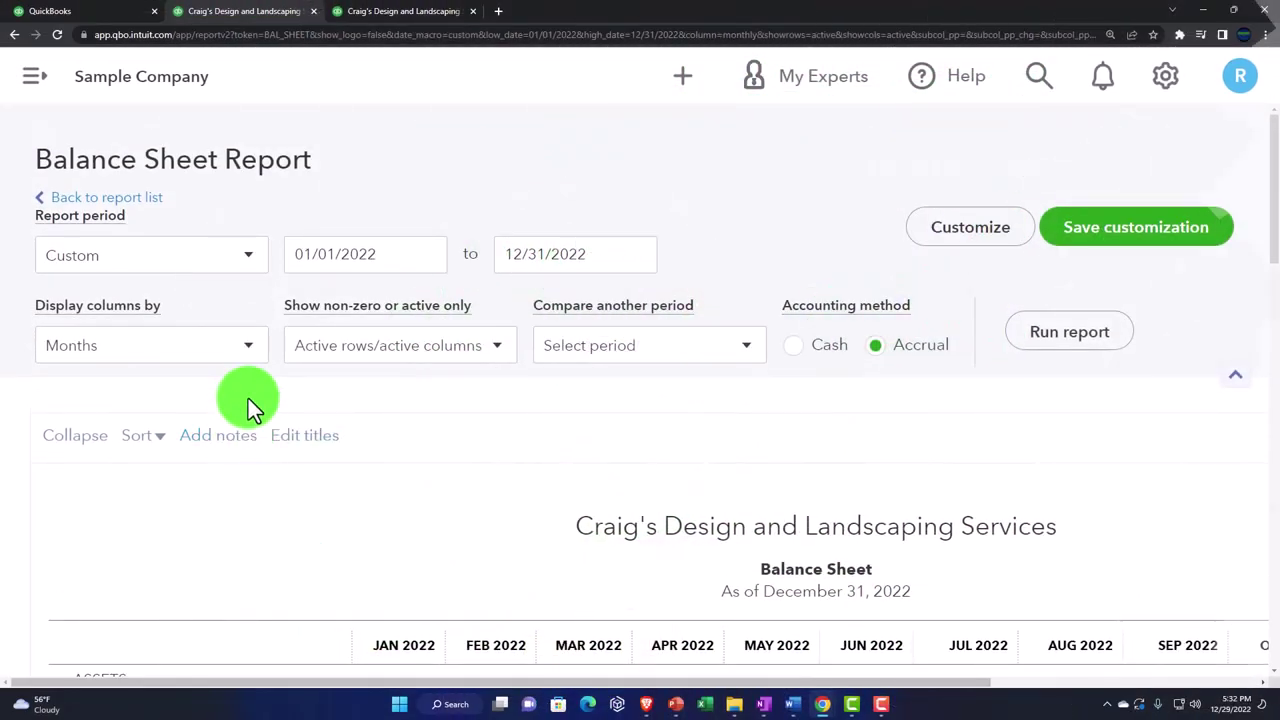
click(248, 348)
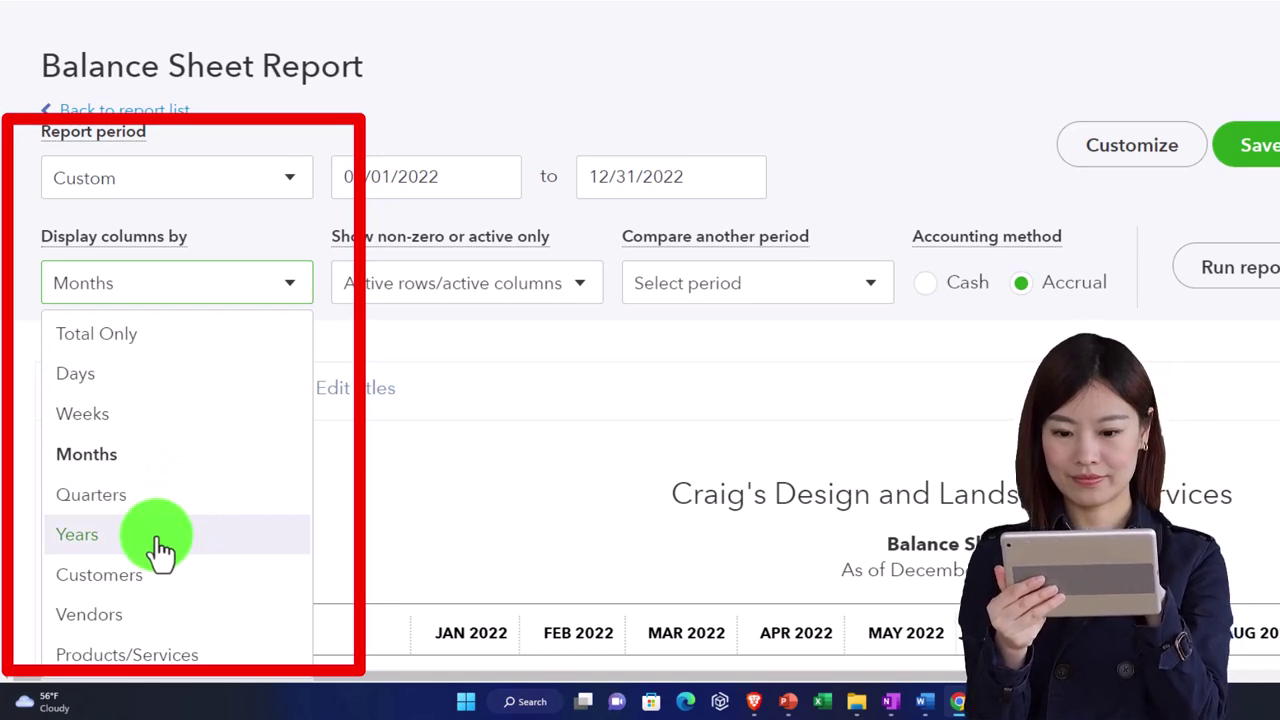
click(700, 190)
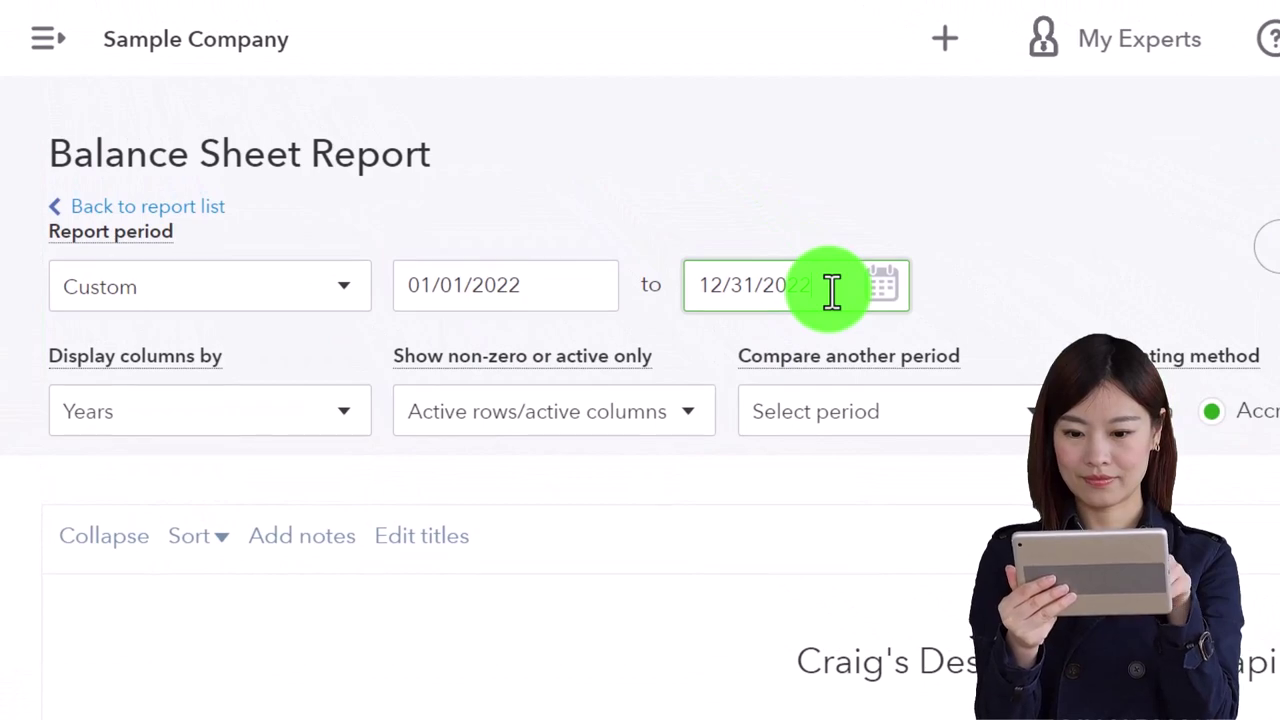
text(3)
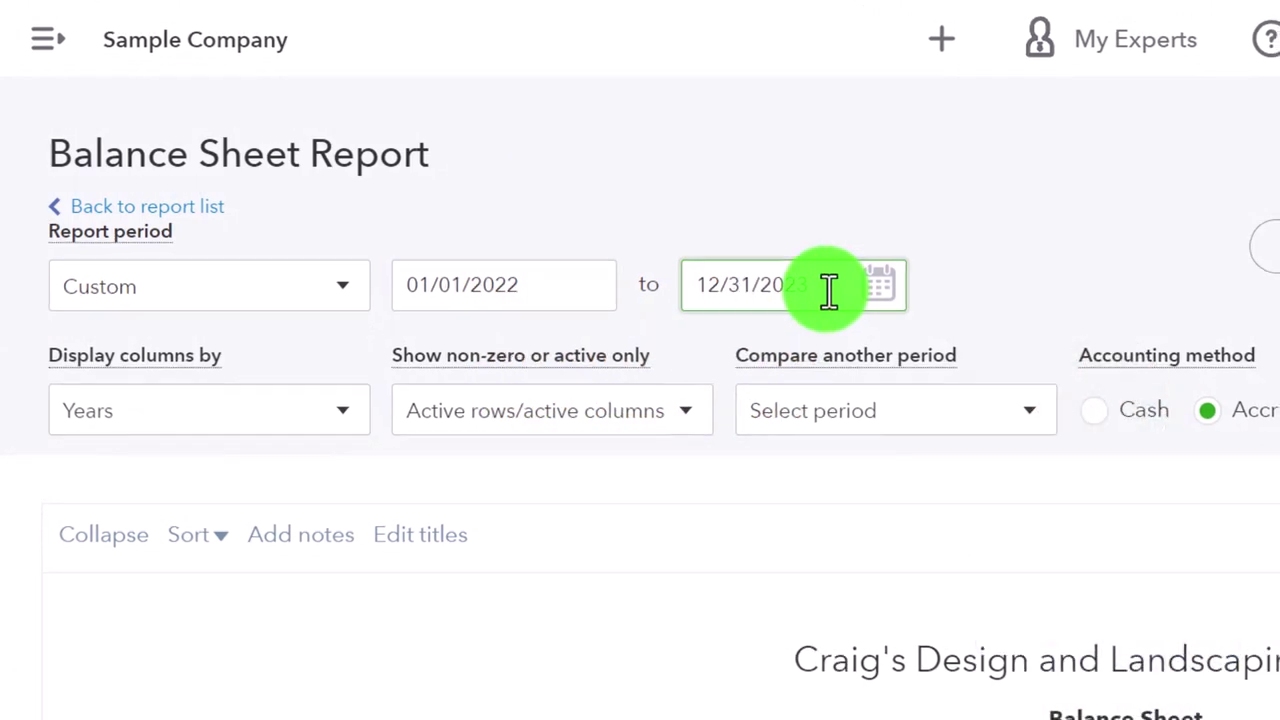
click(1051, 331)
scroll(1047, 333, down, 3)
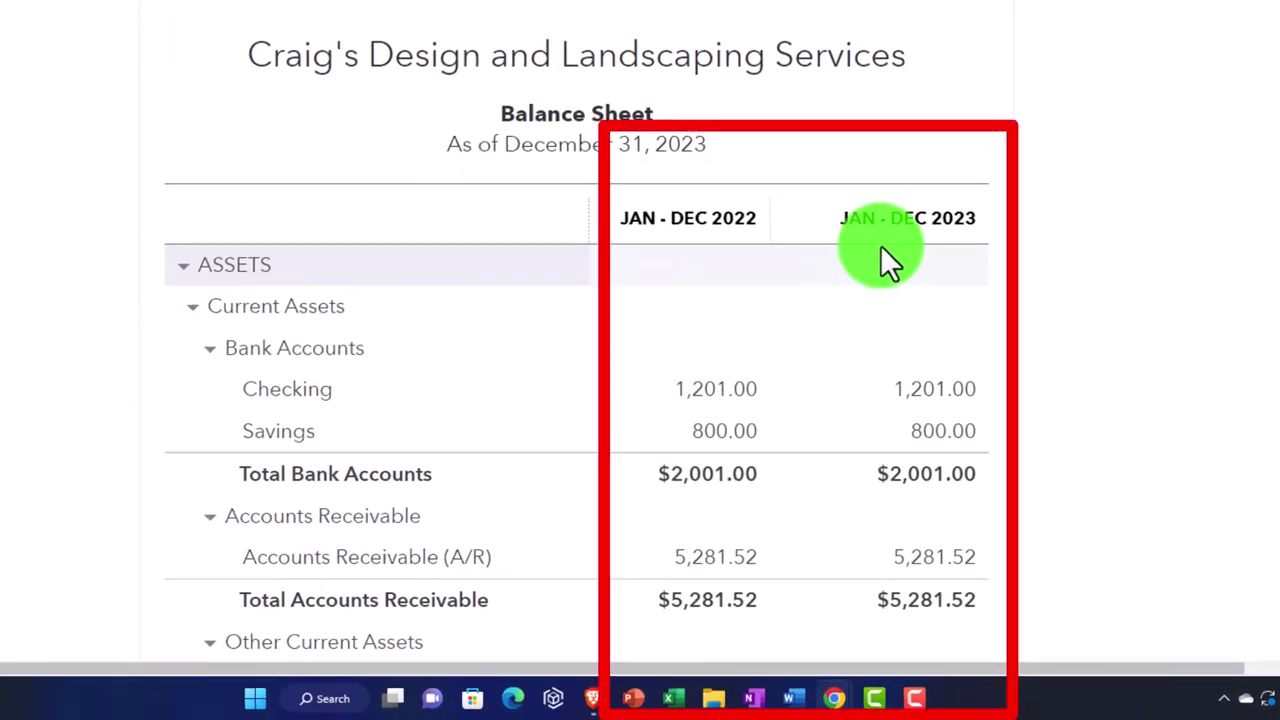
Display the Balance Sheet columns by Quarters, set the end date to 12/31/2022, and run the report
scroll(305, 365, up, 3)
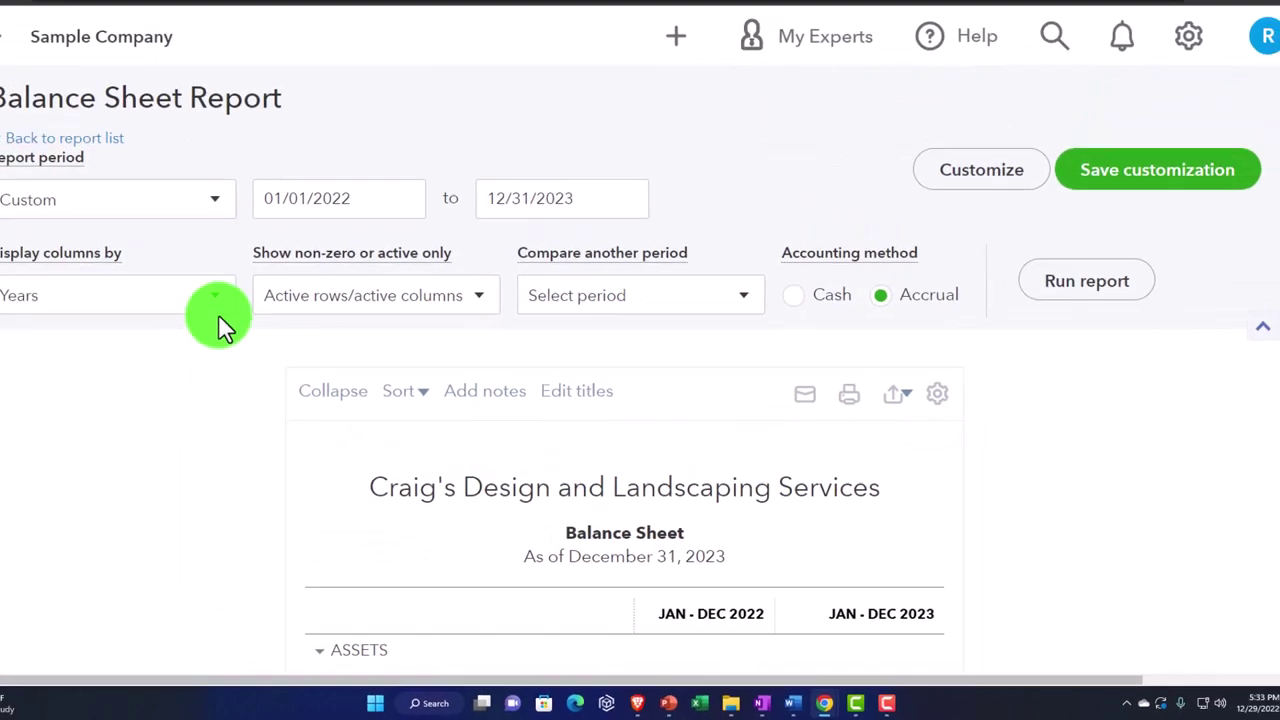
click(222, 304)
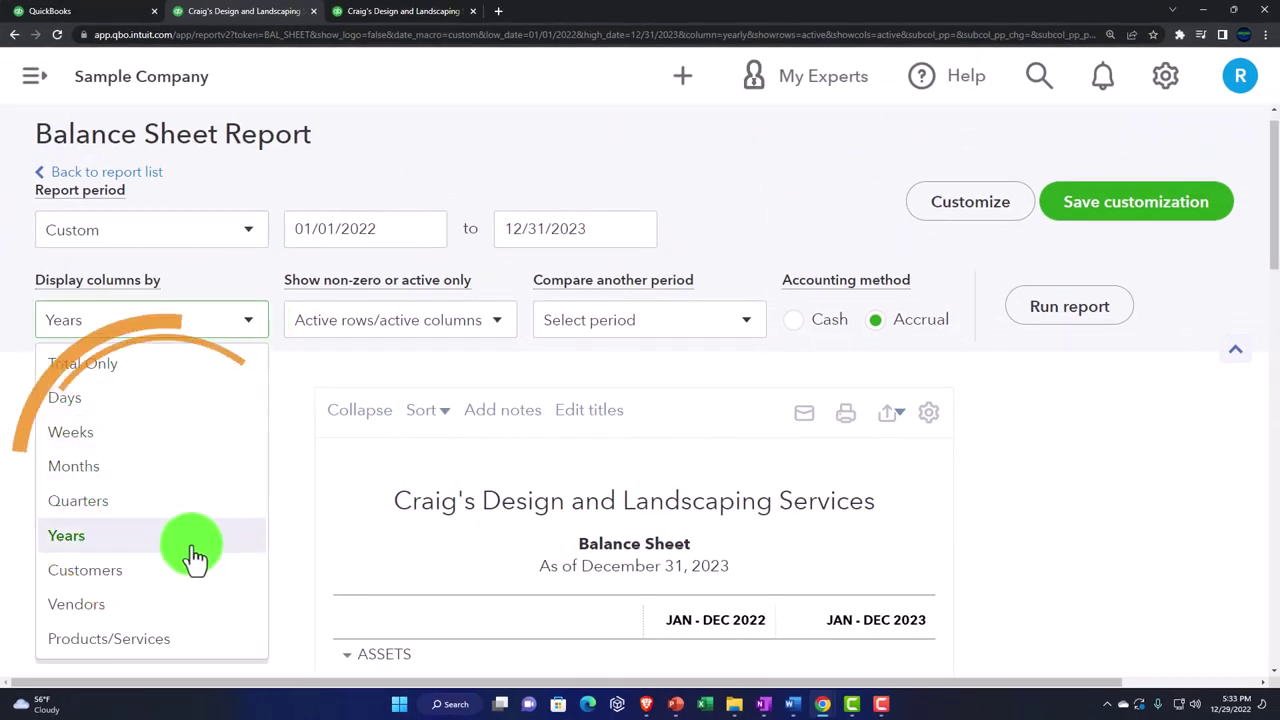
click(608, 230)
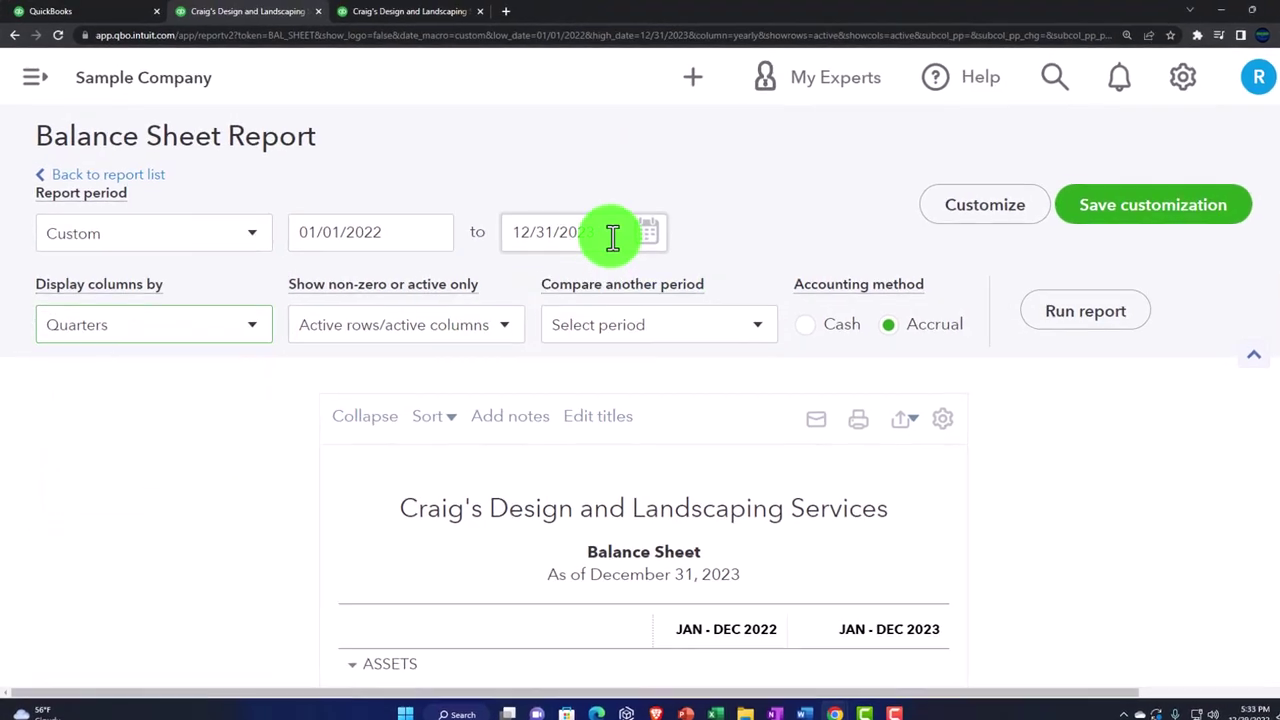
text(123122)
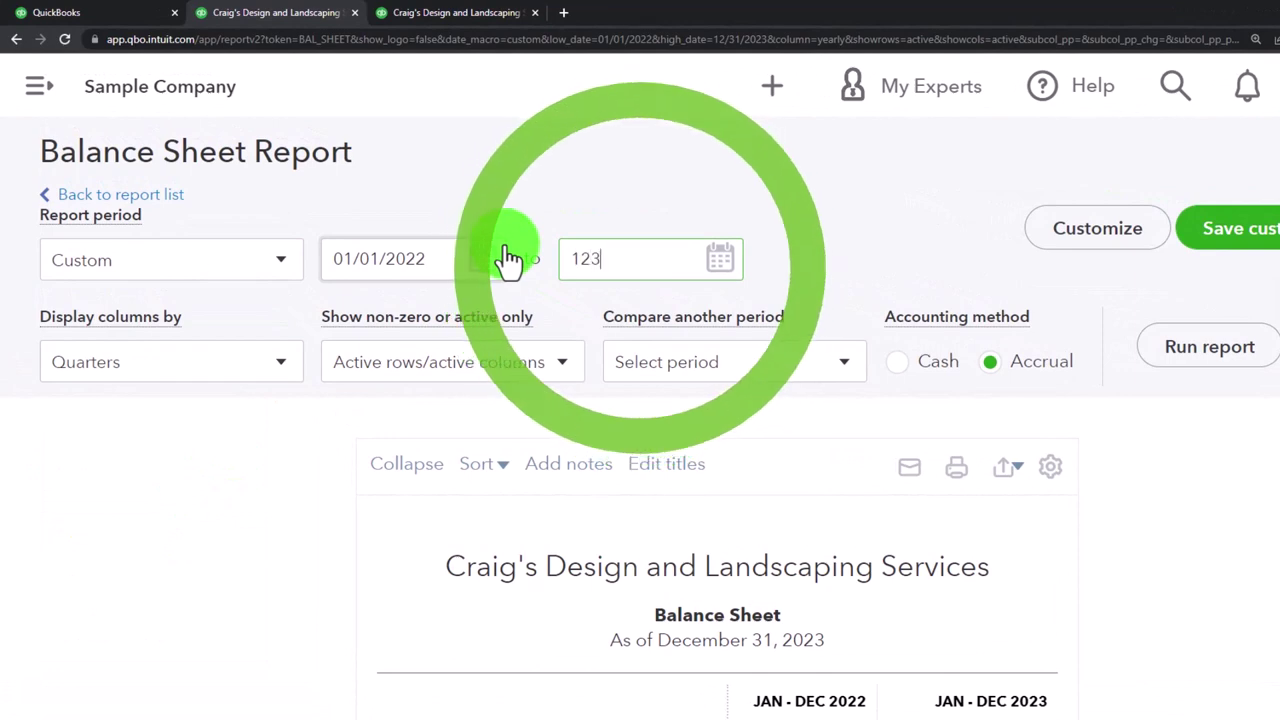
click(1240, 347)
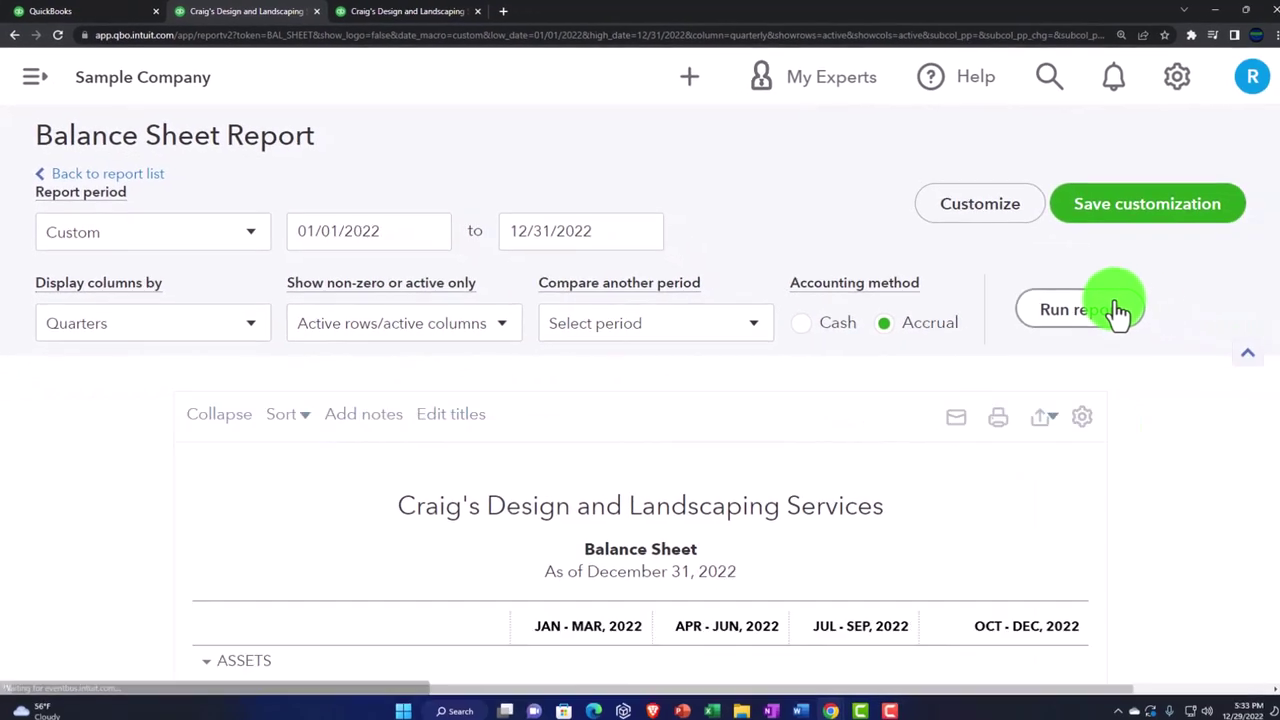
scroll(1107, 311, down, 3)
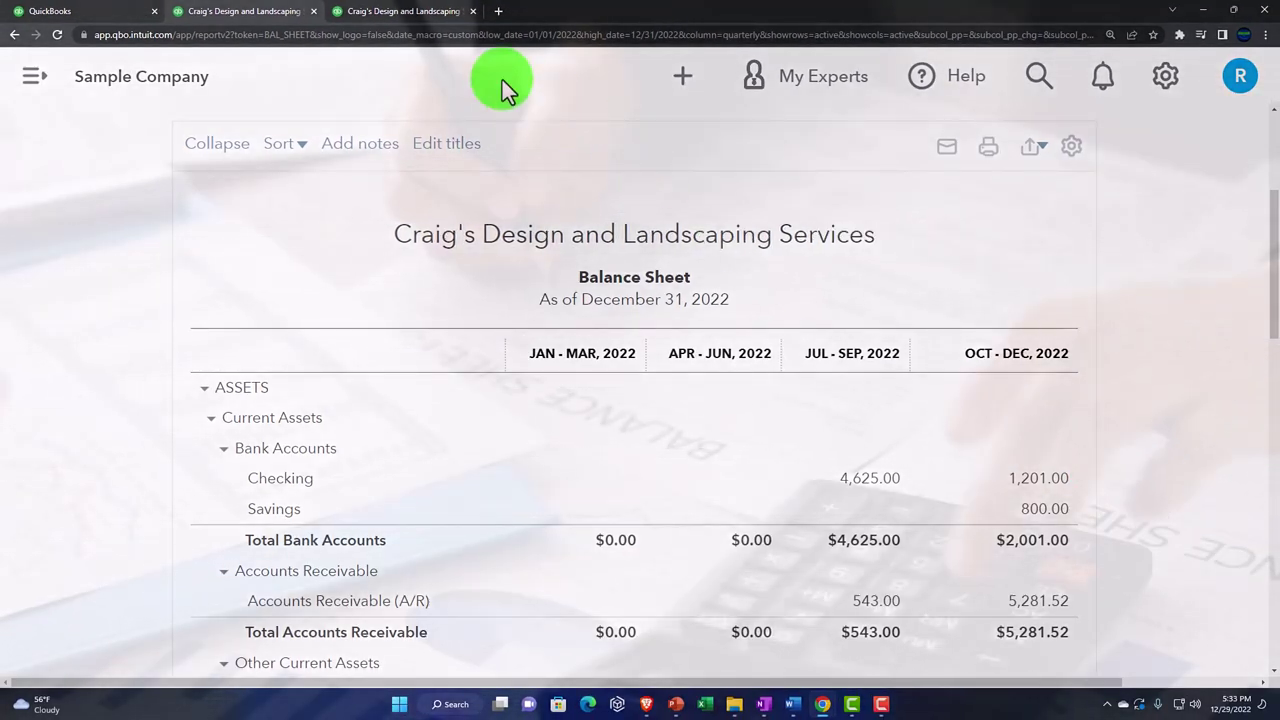
Switch to the Profit and Loss report, run it with columns displayed by Quarters, and review the quarterly and total columns
click(405, 14)
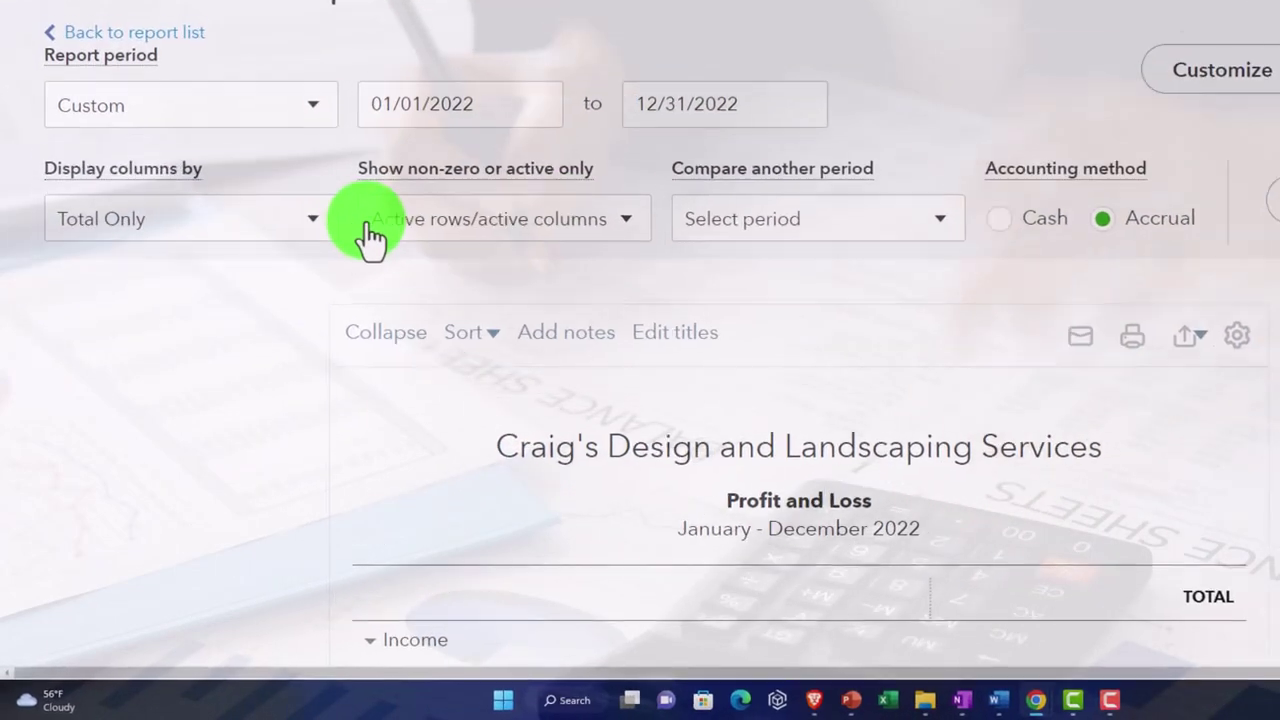
click(245, 321)
click(200, 424)
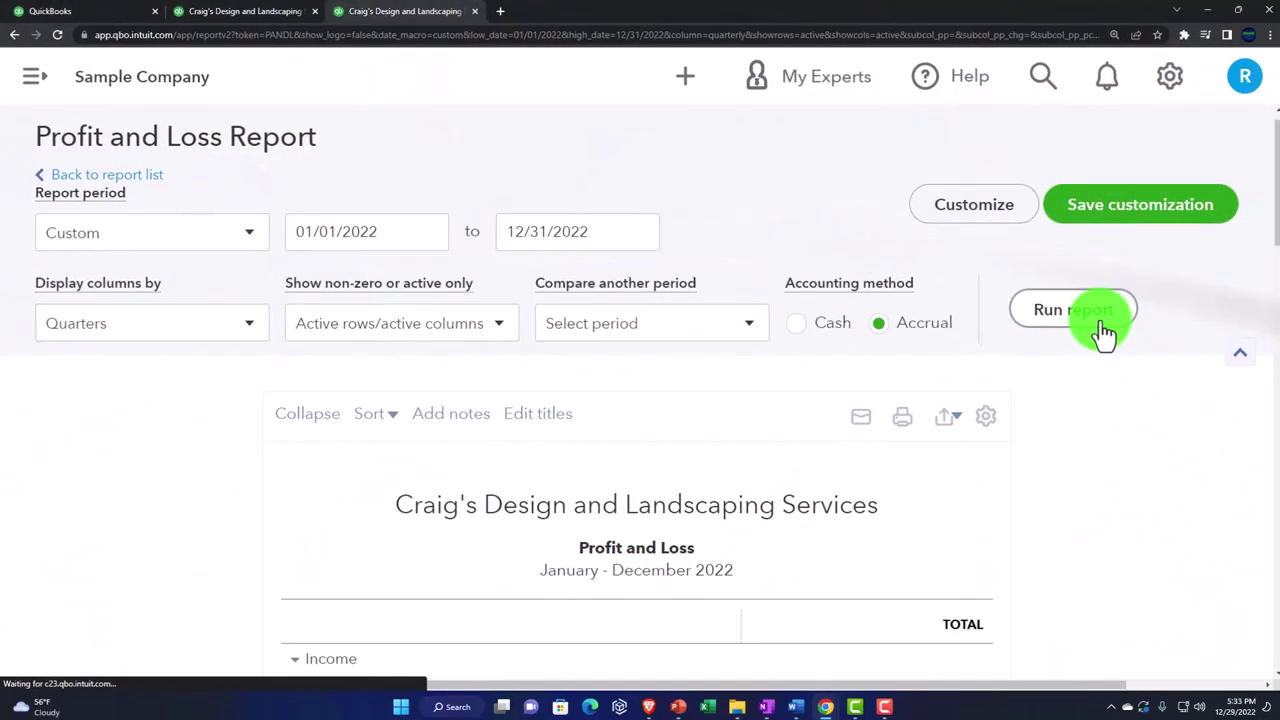
click(1090, 320)
scroll(1075, 432, down, 3)
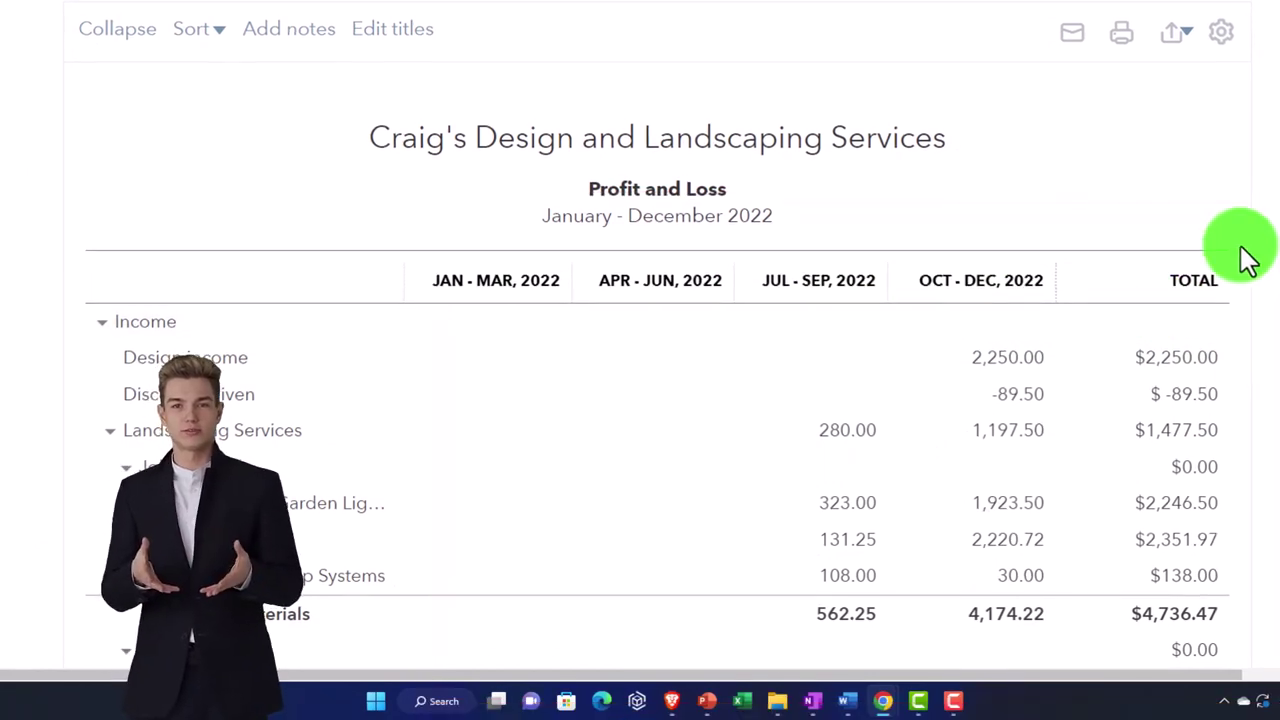
Return to the Balance Sheet and run it with columns displayed as Total Only
click(256, 14)
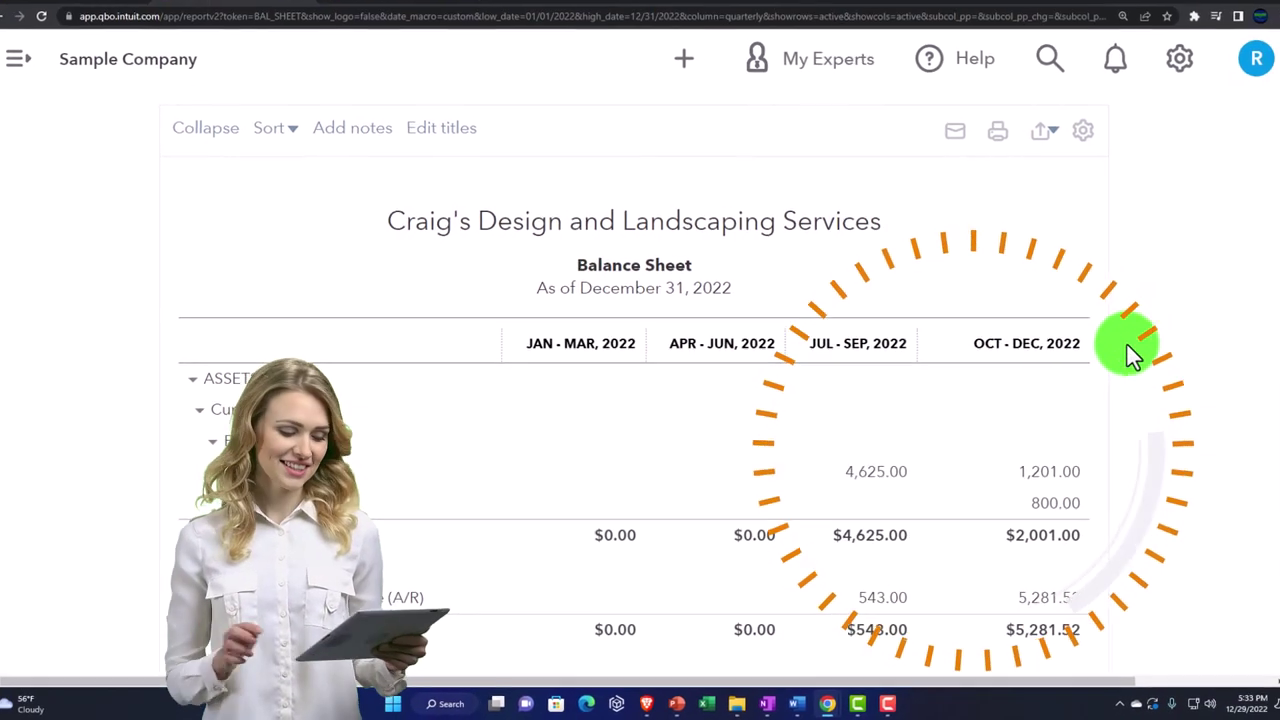
scroll(617, 491, up, 3)
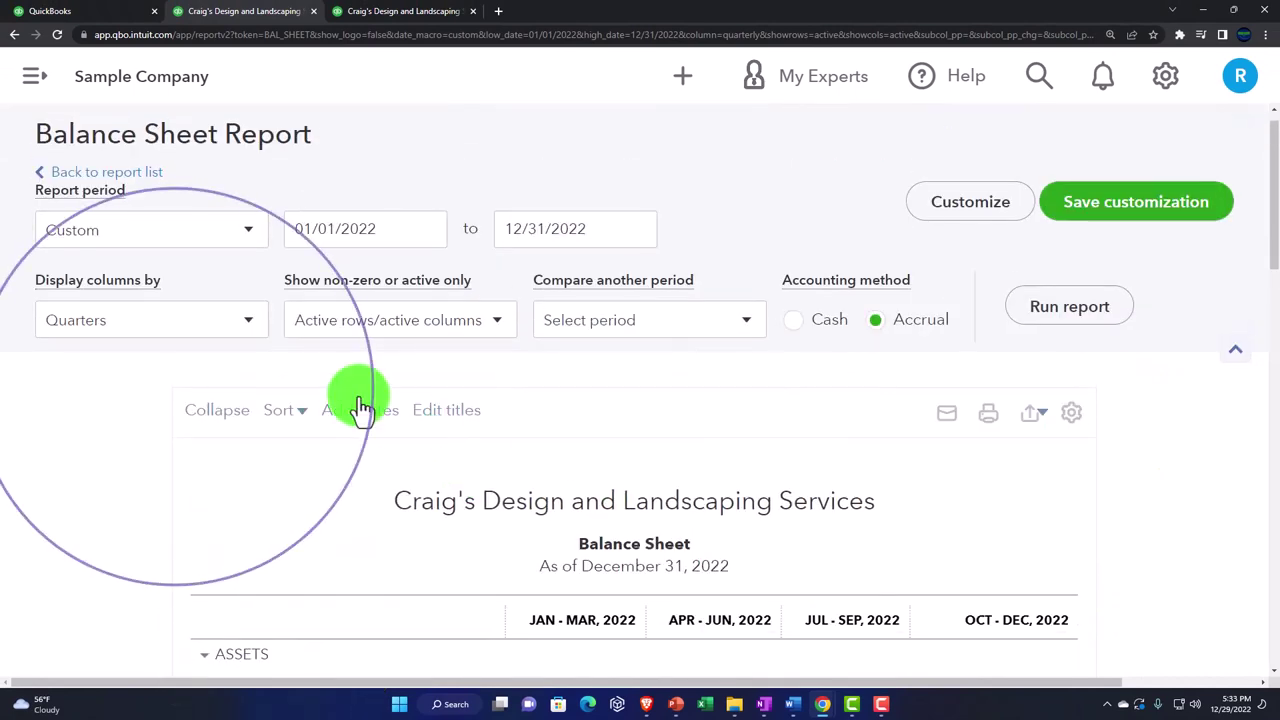
click(248, 332)
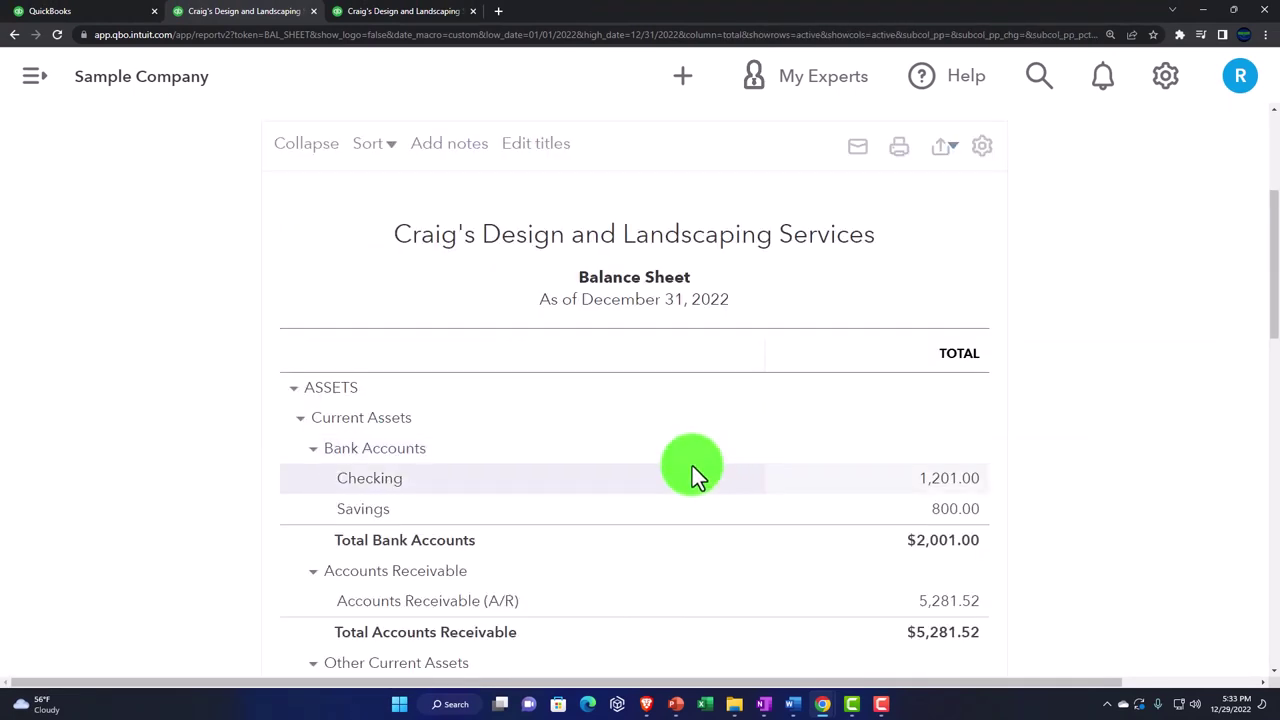
Review the Balance Sheet's options for showing active, all or non-zero rows and columns without changing them
scroll(692, 466, up, 3)
click(590, 250)
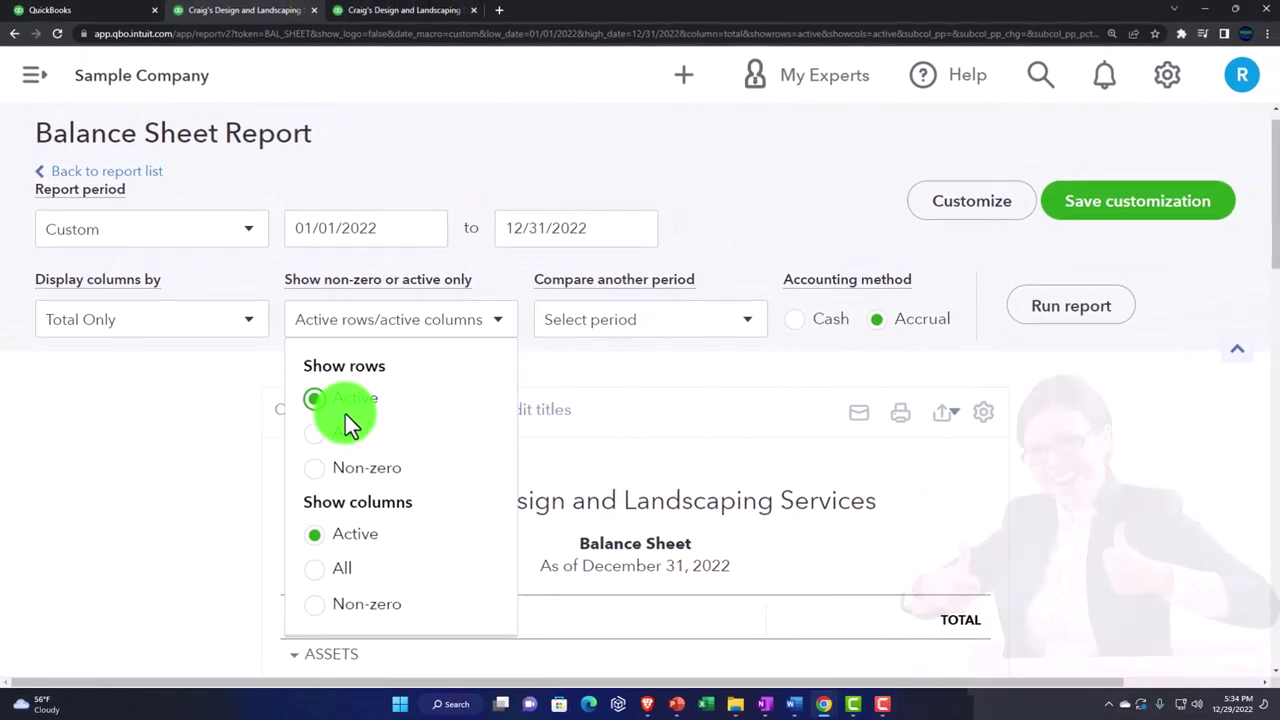
click(198, 455)
Review the Balance Sheet accounts from Bank Accounts and Fixed Assets through the Liabilities and Equity section
scroll(251, 464, down, 5)
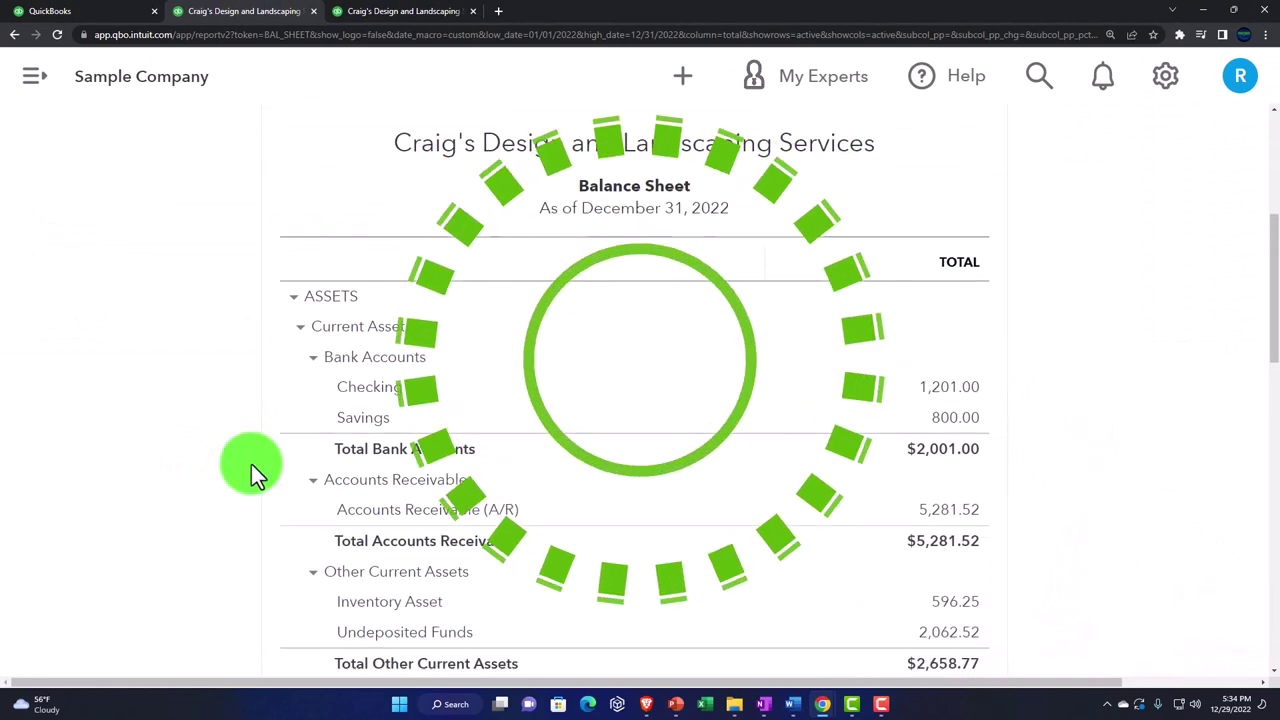
scroll(423, 466, down, 3)
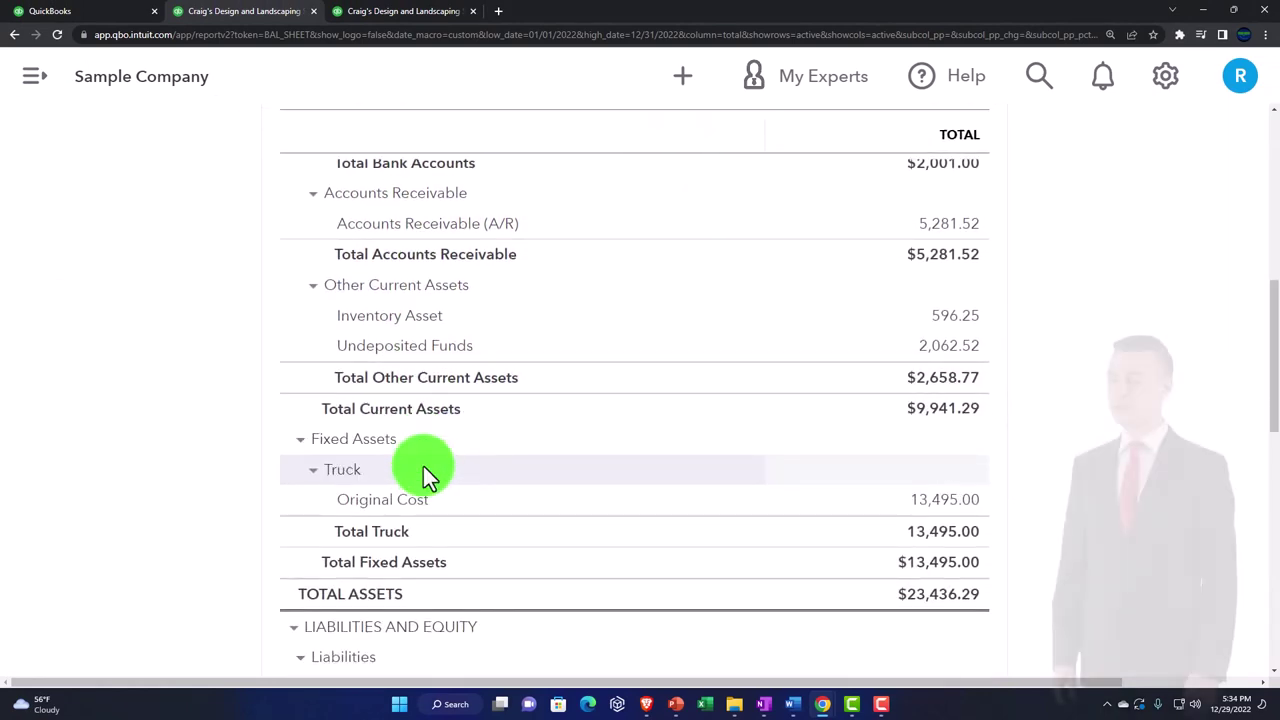
scroll(507, 469, down, 3)
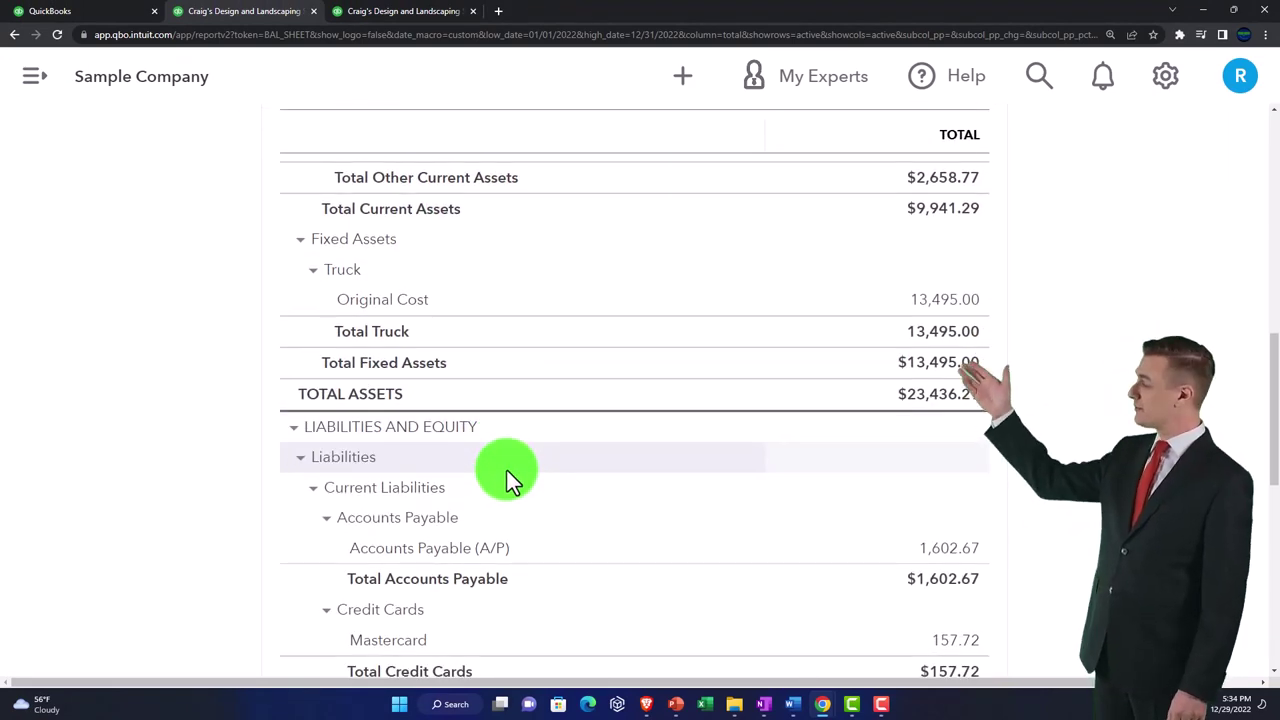
scroll(506, 469, down, 2)
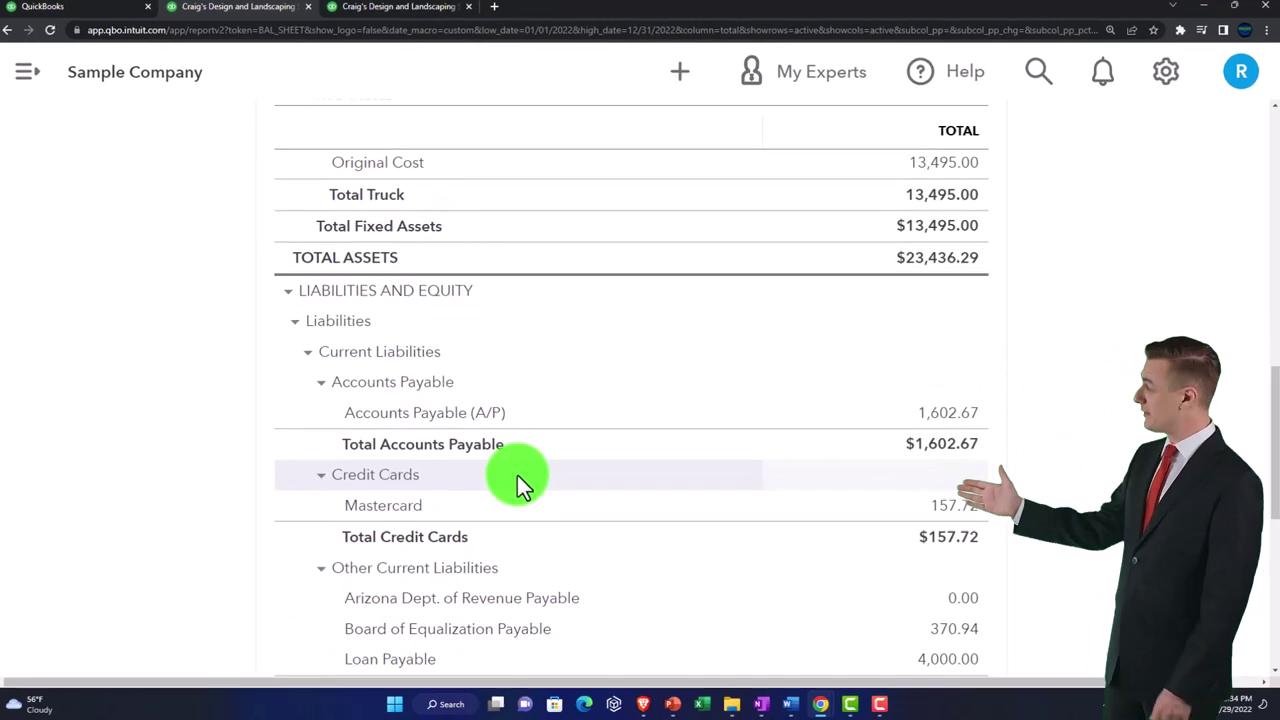
scroll(510, 470, down, 3)
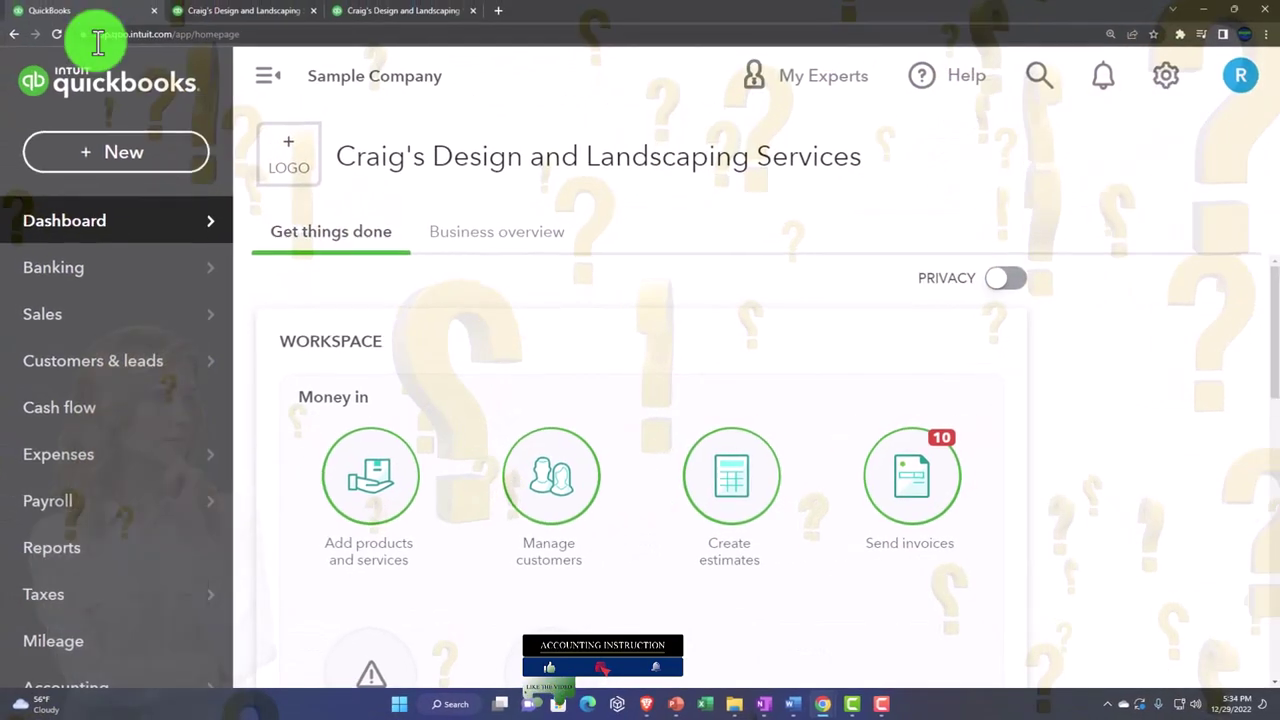
Open the chart of accounts and review its accounts from assets through liabilities, equity and income
scroll(105, 490, down, 4)
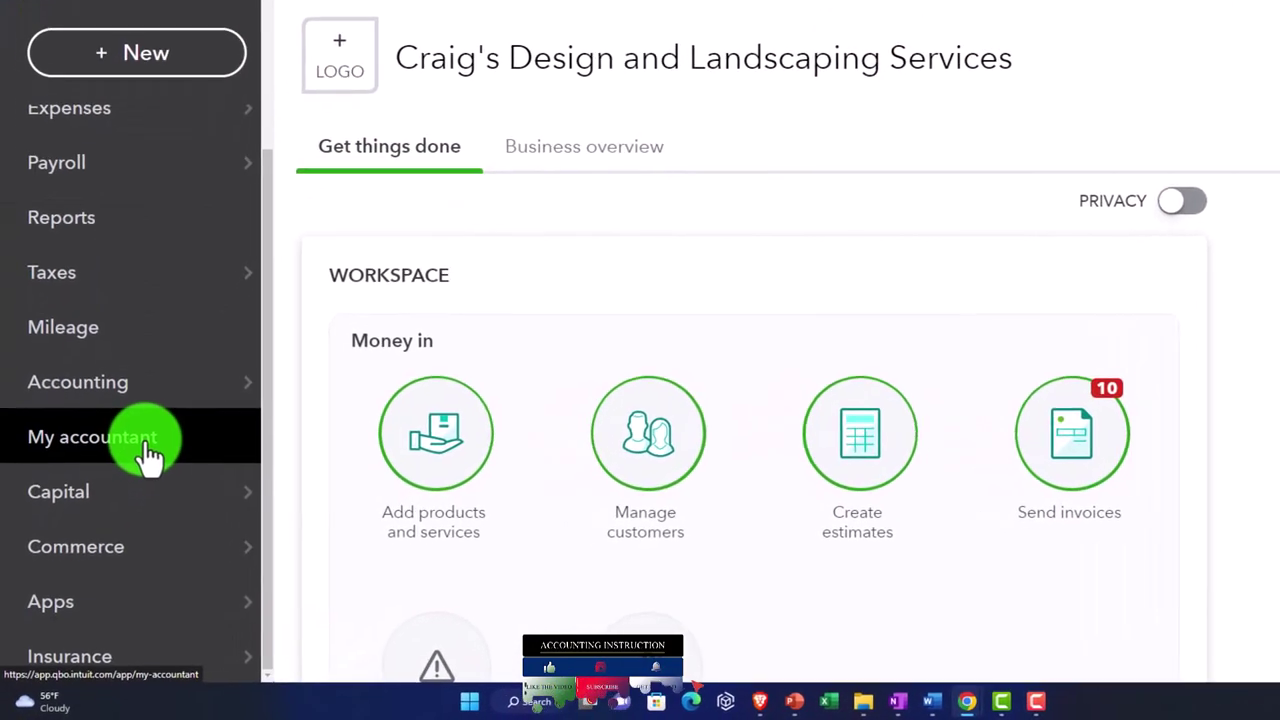
click(115, 425)
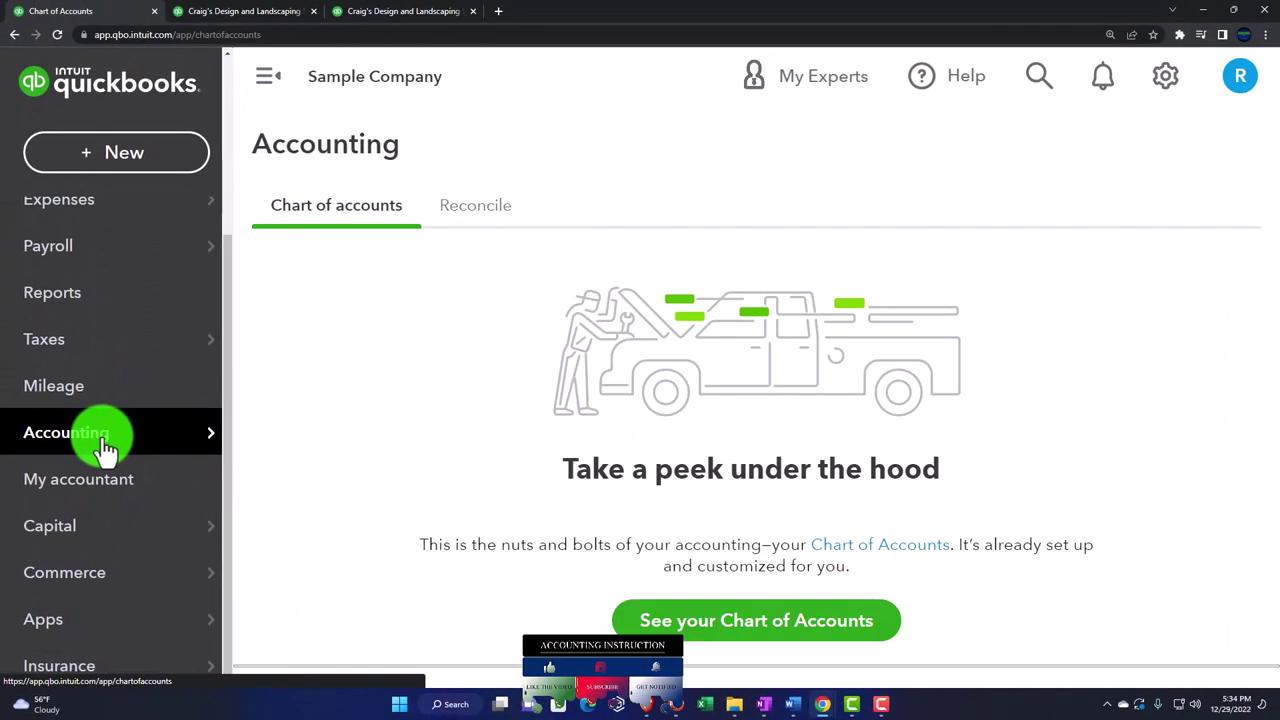
click(728, 628)
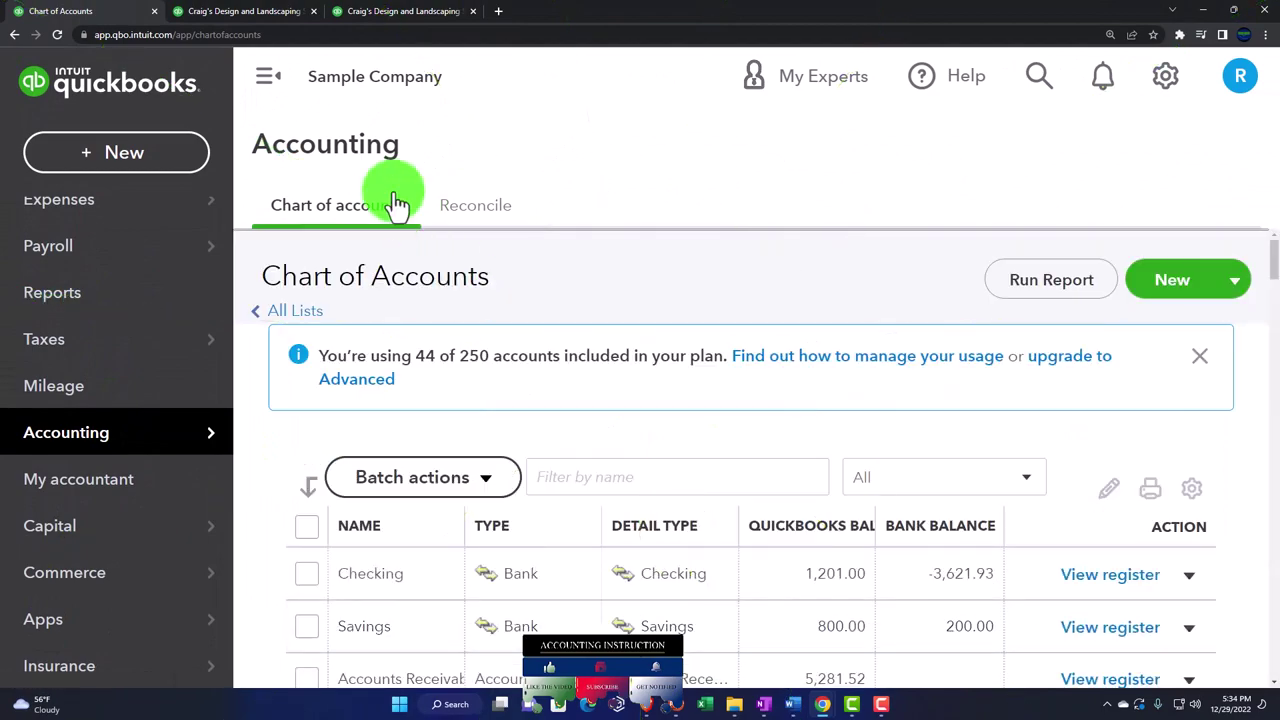
click(268, 78)
scroll(452, 460, down, 3)
scroll(452, 460, down, 6)
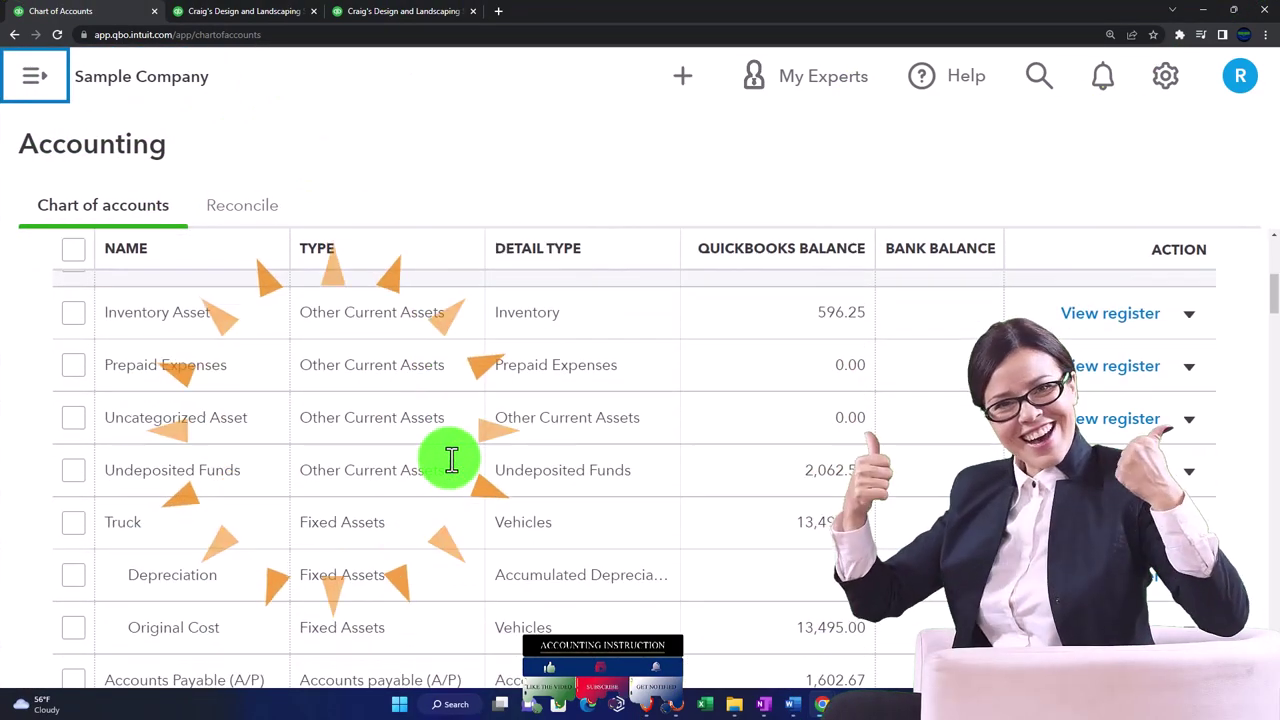
scroll(452, 460, down, 4)
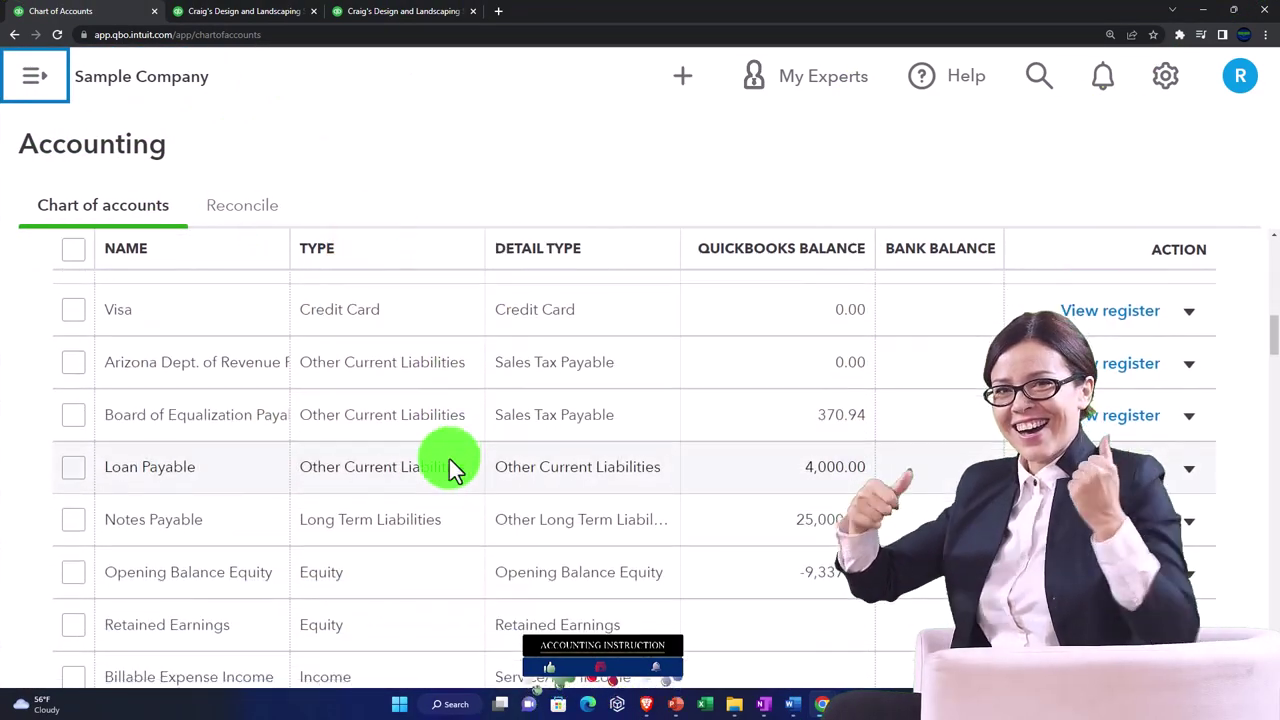
scroll(449, 458, down, 1)
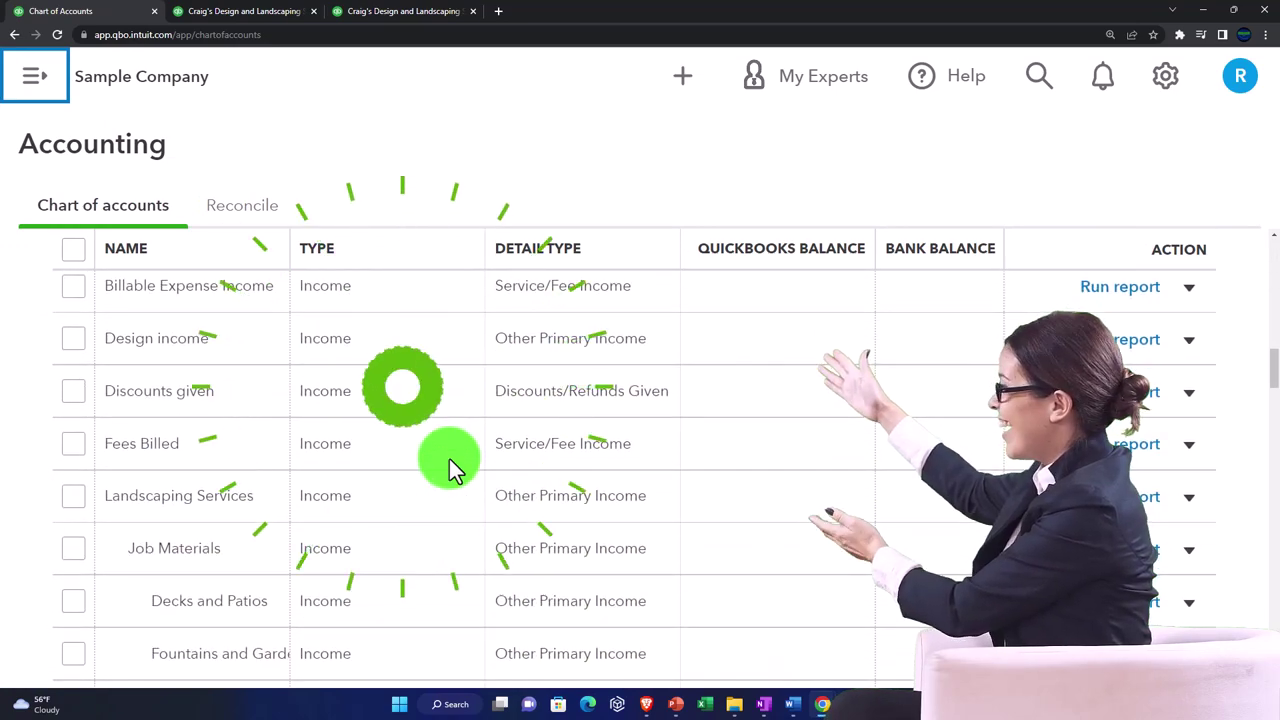
scroll(449, 458, up, 3)
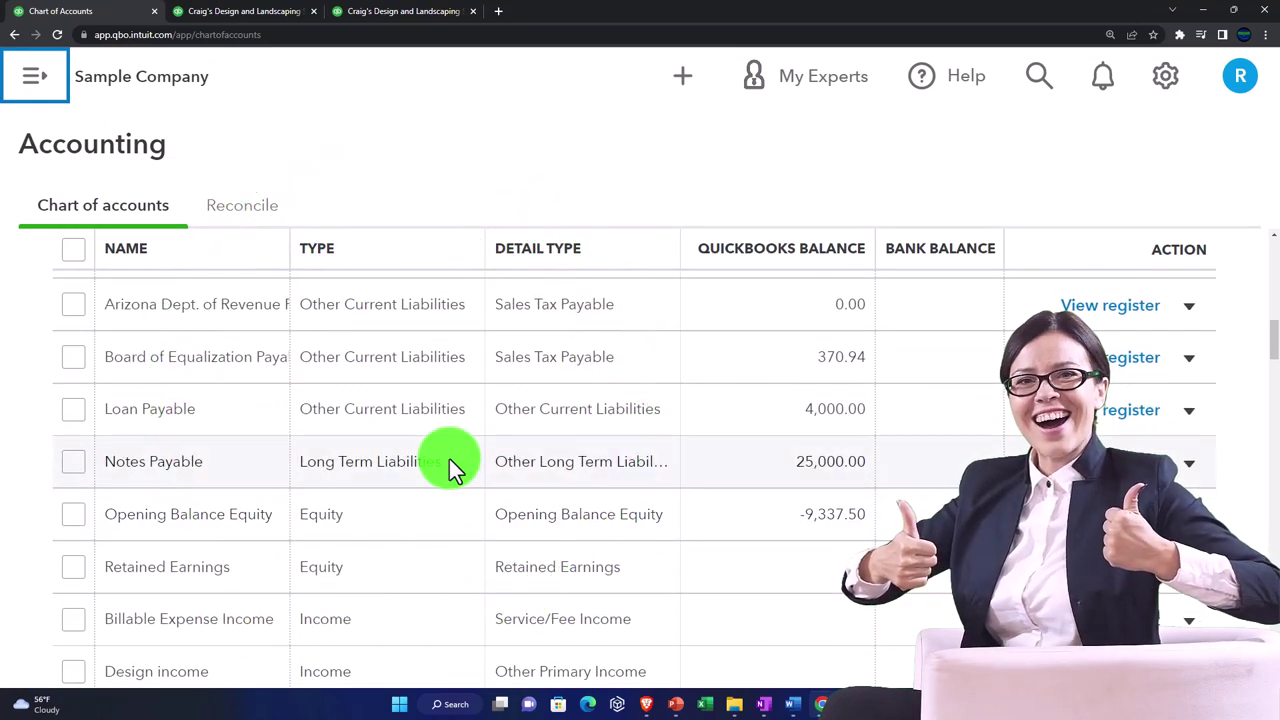
scroll(449, 458, up, 3)
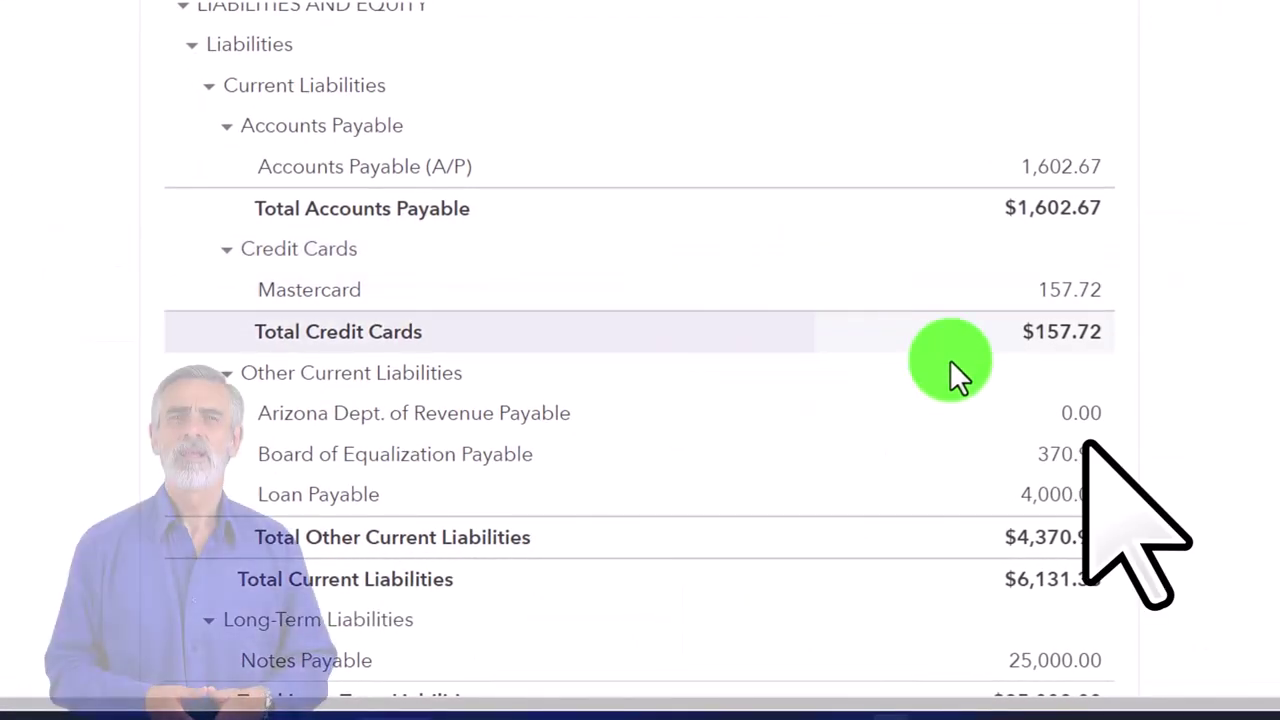
Drill into the Balance Sheet's Arizona Dept. of Revenue Payable amount, examine its transactions, and return to the report
click(1062, 414)
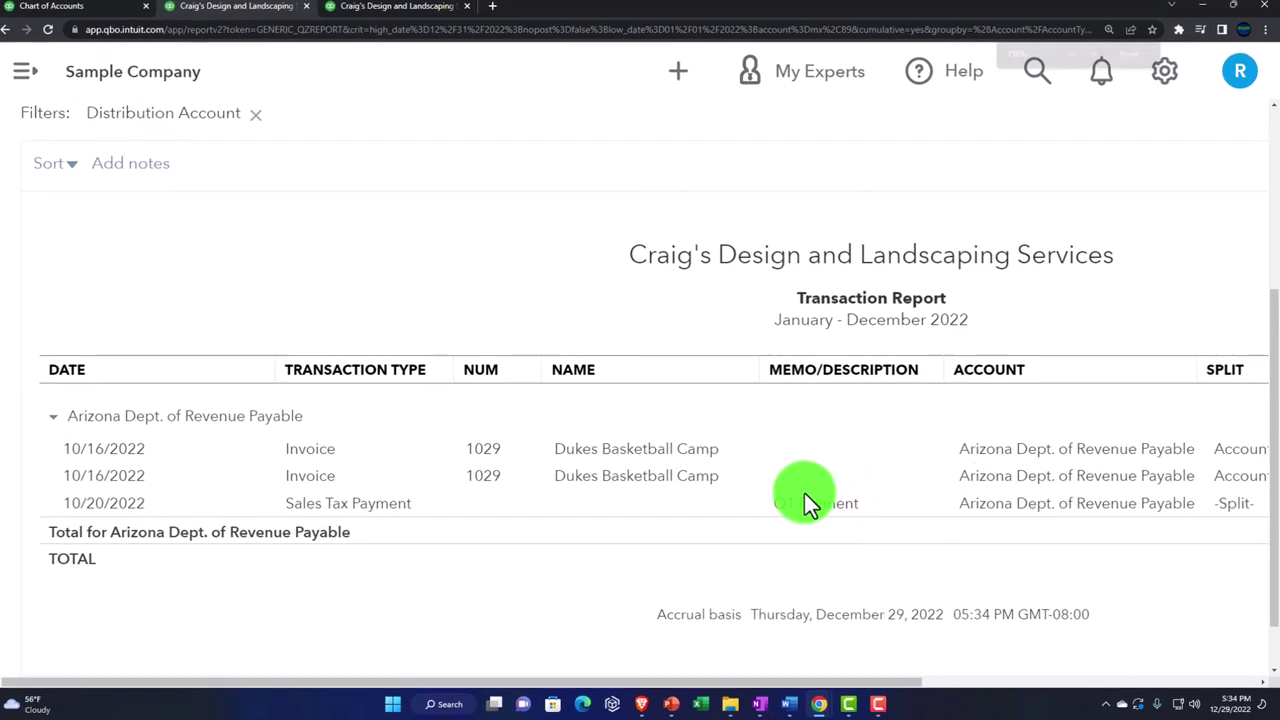
key(ctrl+minus)
key(ctrl+minus)
key(ctrl+minus)
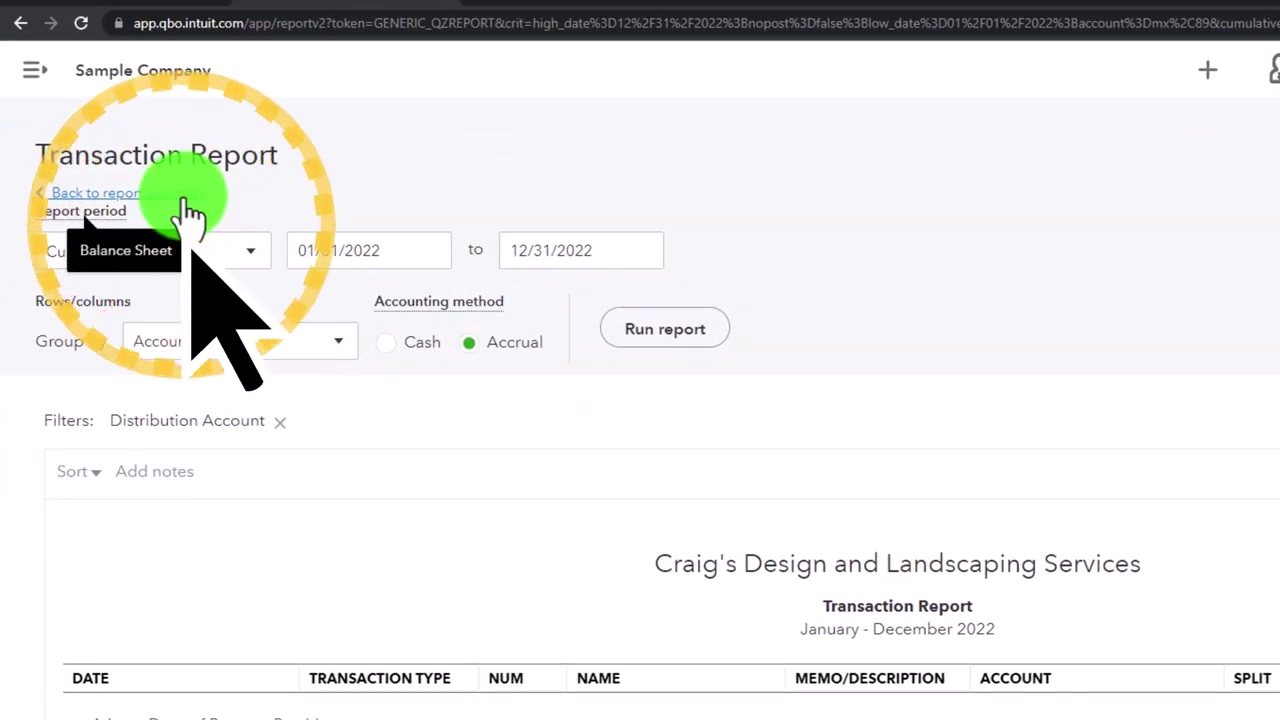
click(185, 198)
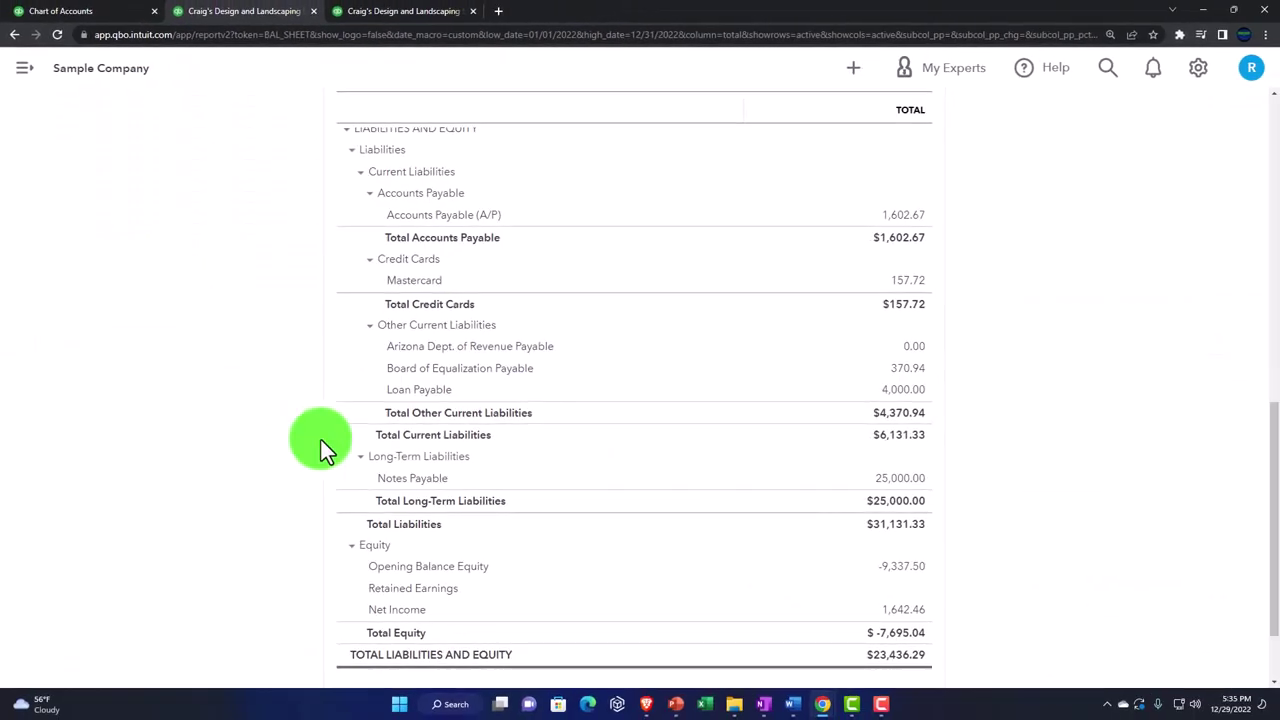
key(ctrl+plus)
key(ctrl+plus)
key(ctrl+plus)
key(ctrl+plus)
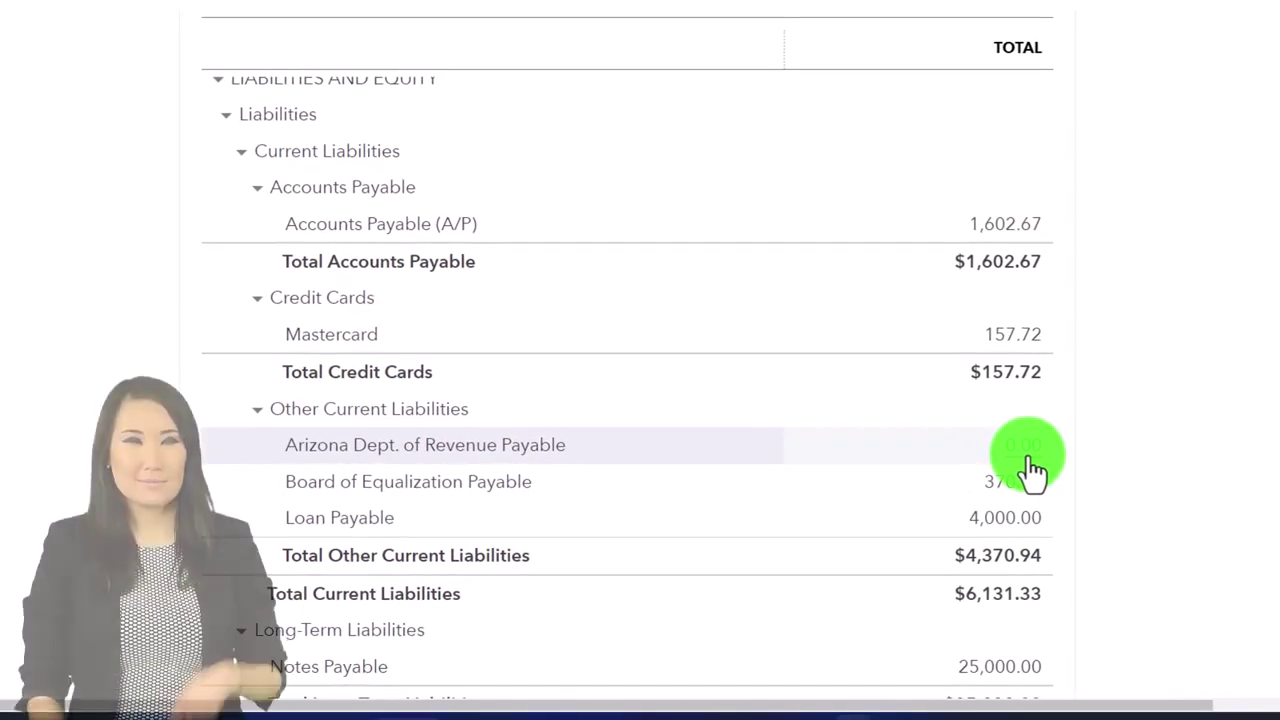
Run the Balance Sheet with non-zero rows and active columns, and check the Other Current Liabilities section
scroll(1030, 470, up, 10)
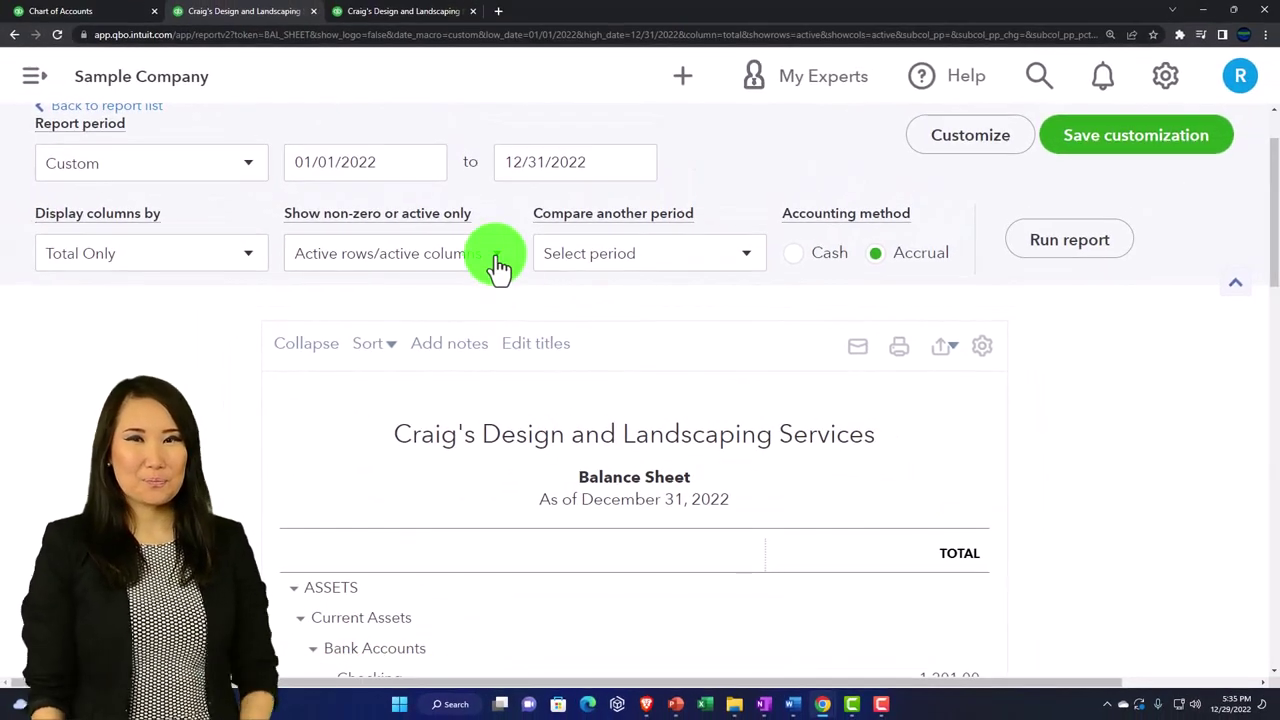
click(497, 258)
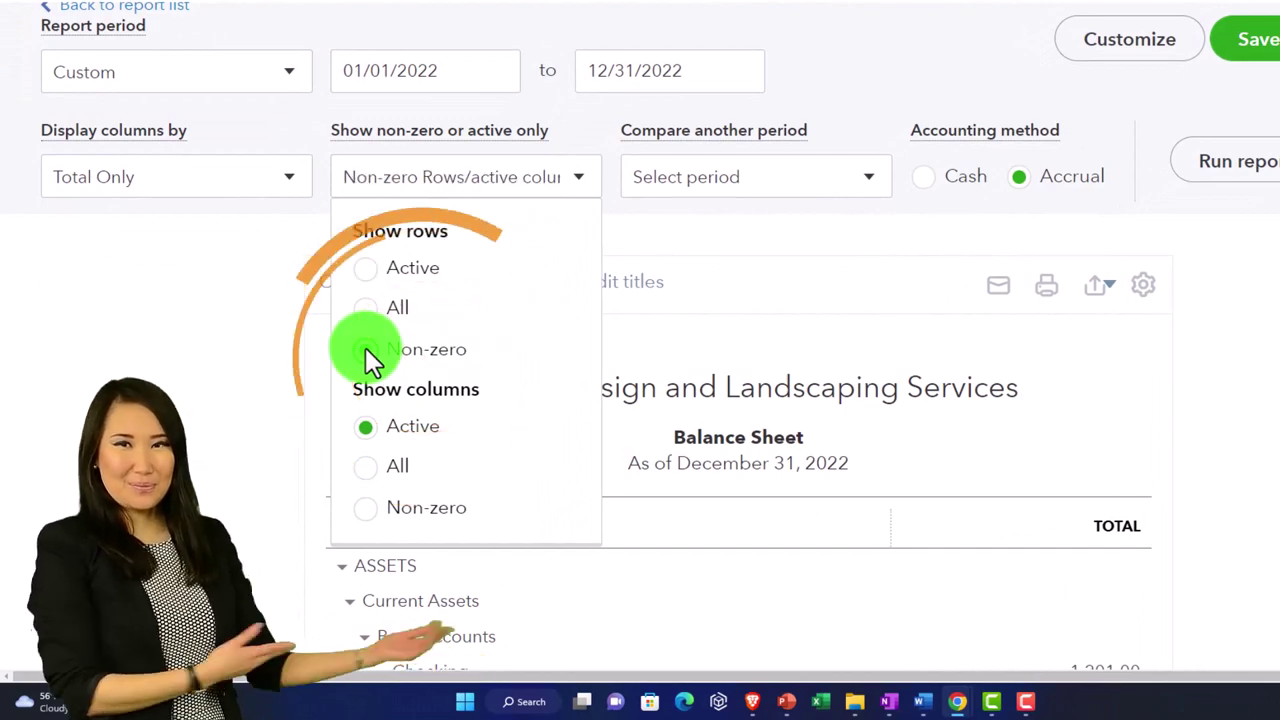
click(1225, 163)
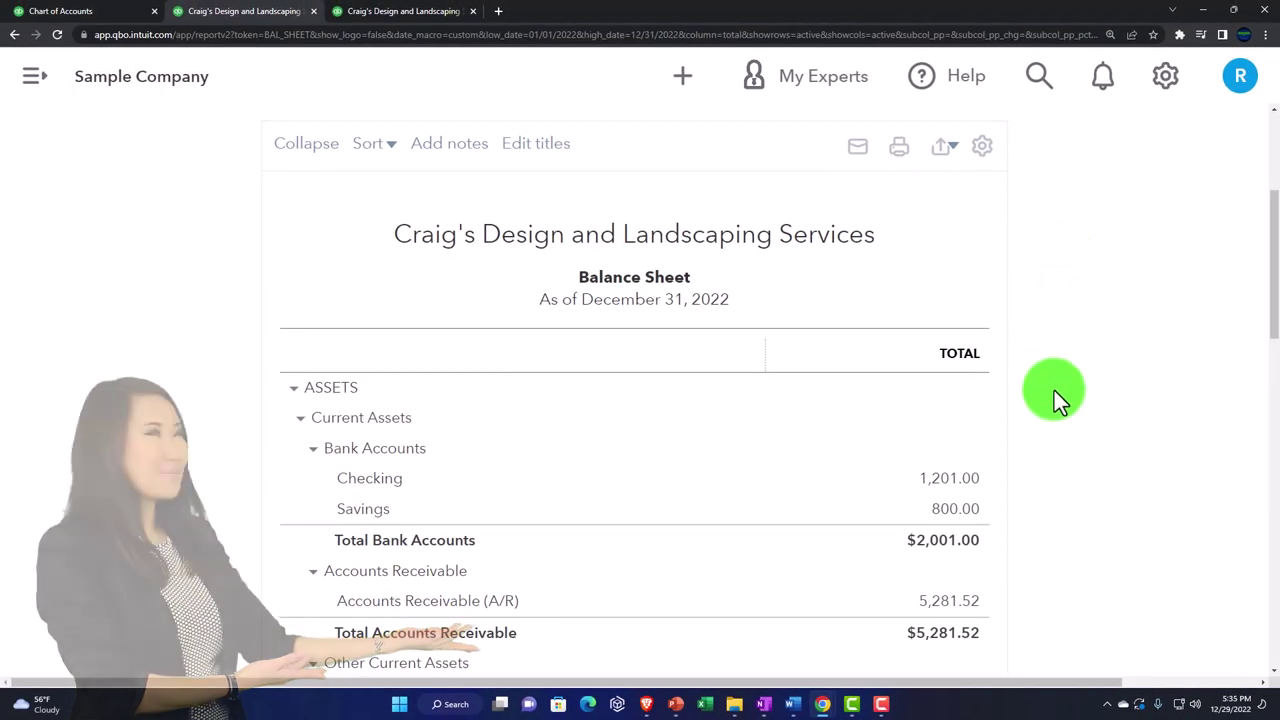
scroll(1060, 400, down, 8)
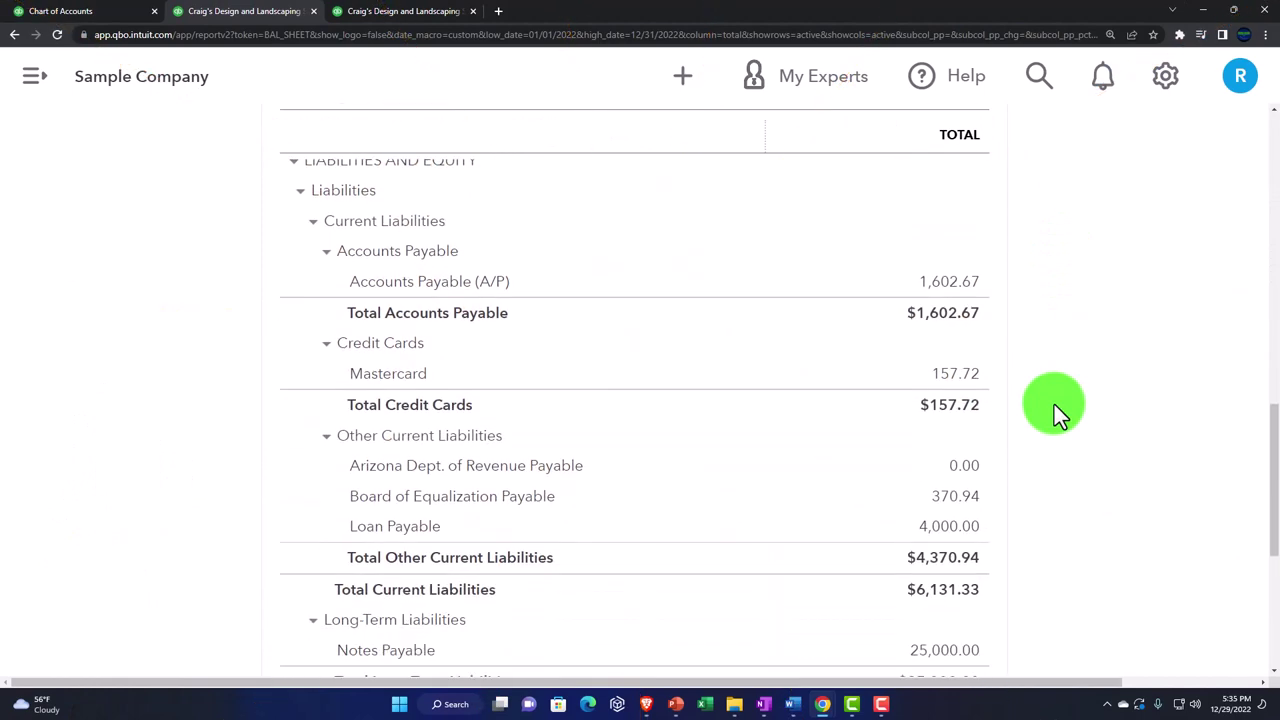
scroll(1054, 404, up, 10)
click(1046, 242)
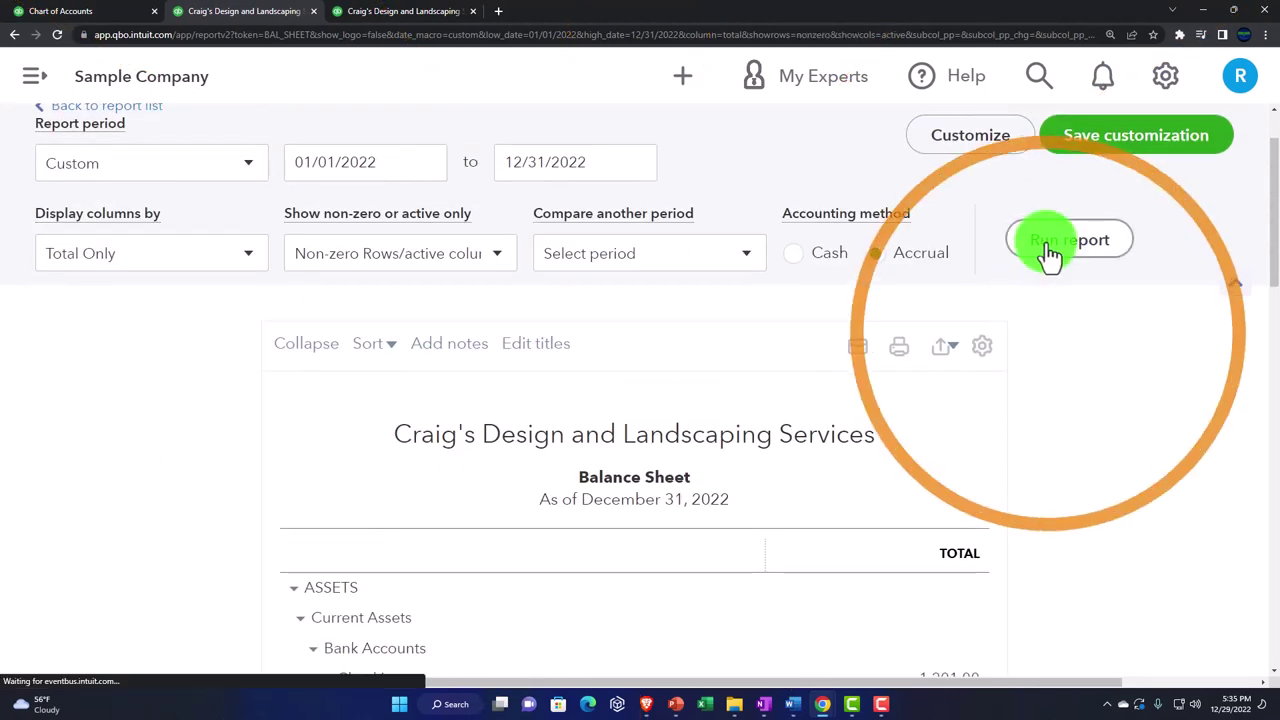
scroll(1046, 260, down, 8)
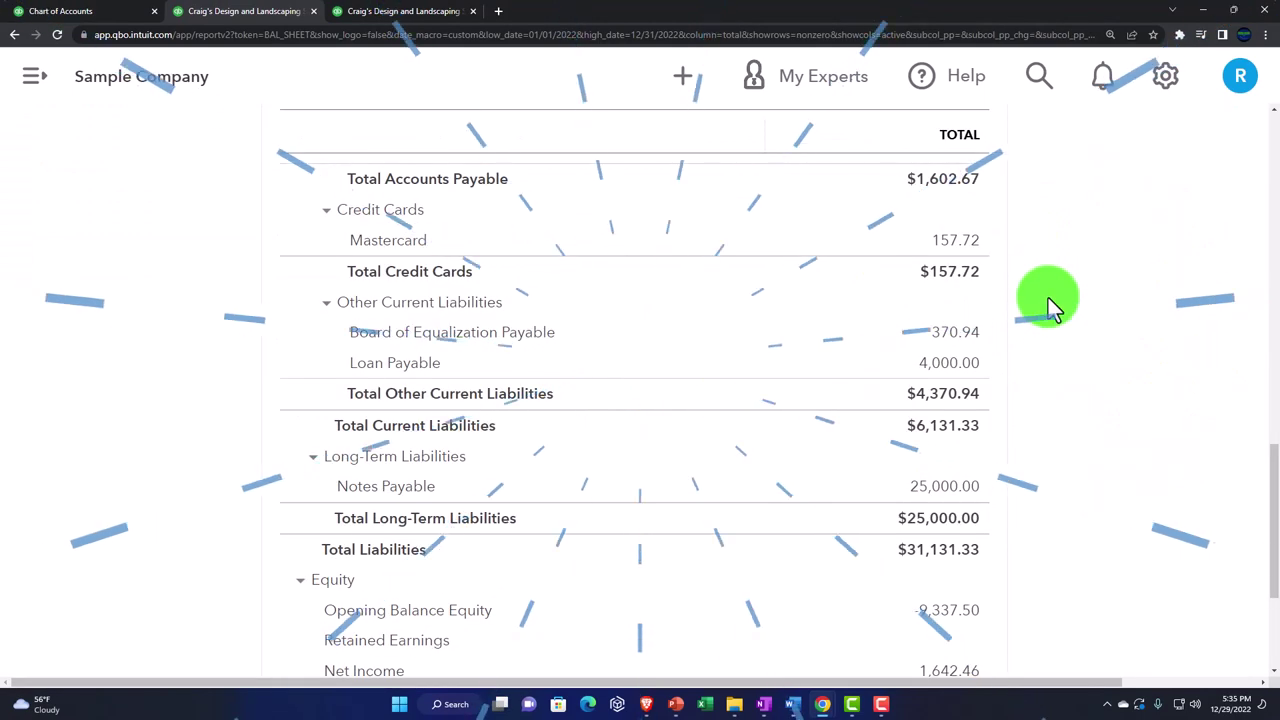
scroll(1048, 298, up, 1)
scroll(1048, 298, up, 10)
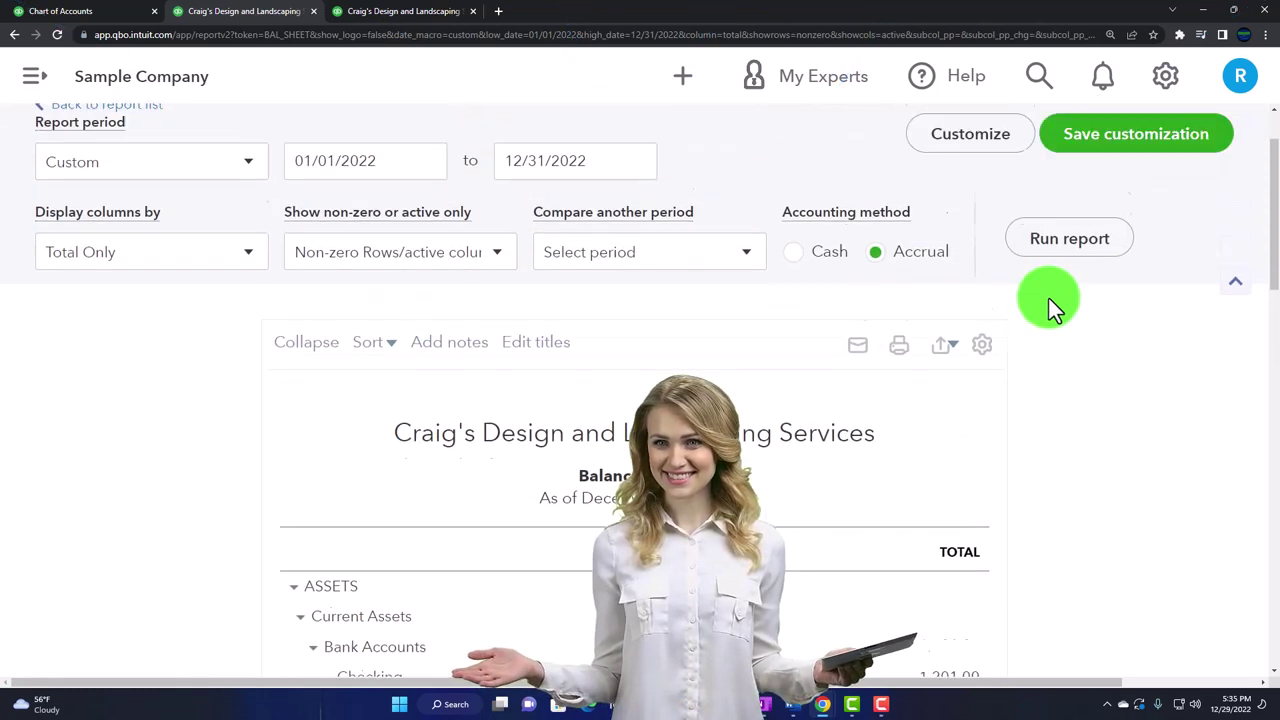
Run the Balance Sheet with all rows and active columns shown
click(502, 256)
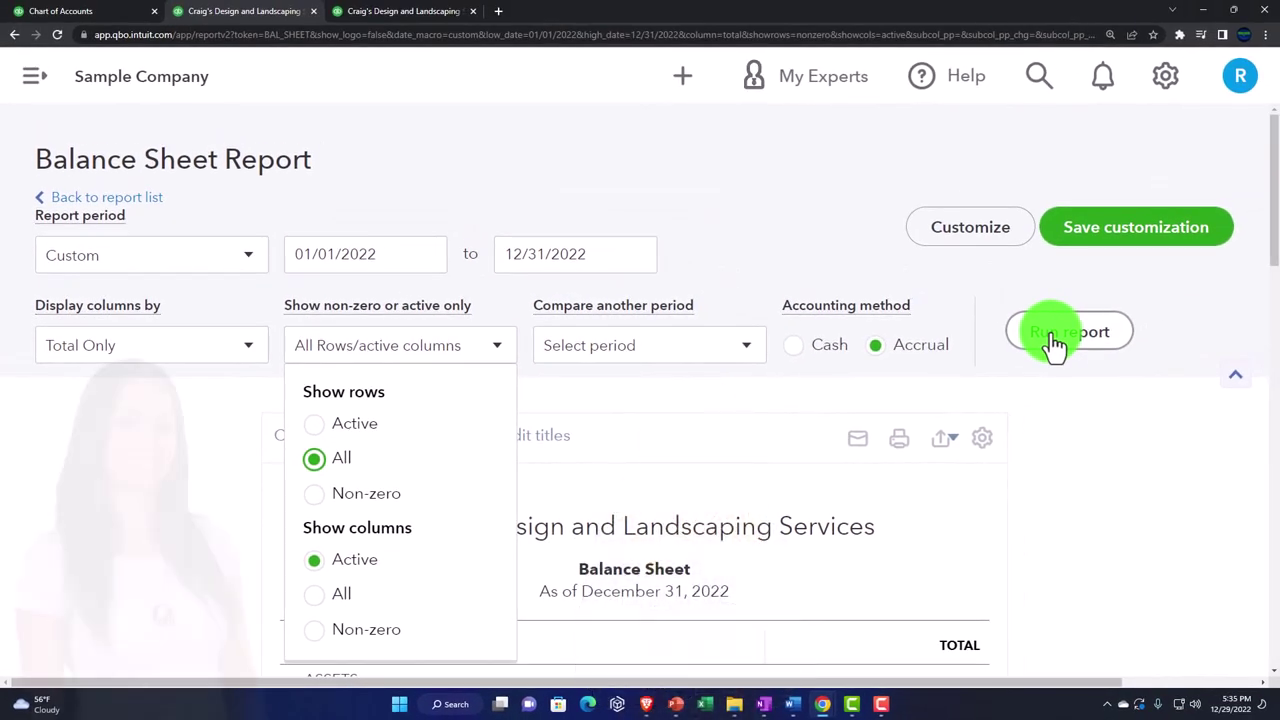
click(1058, 334)
scroll(1055, 340, down, 3)
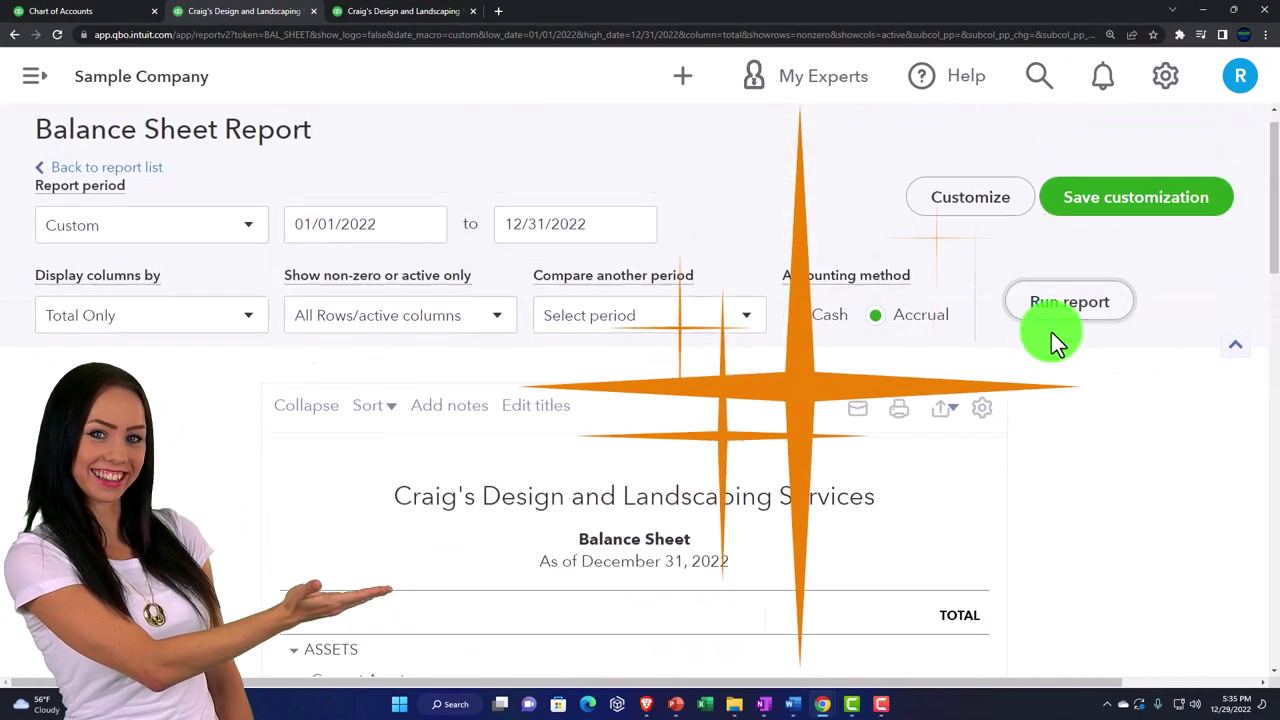
click(1050, 331)
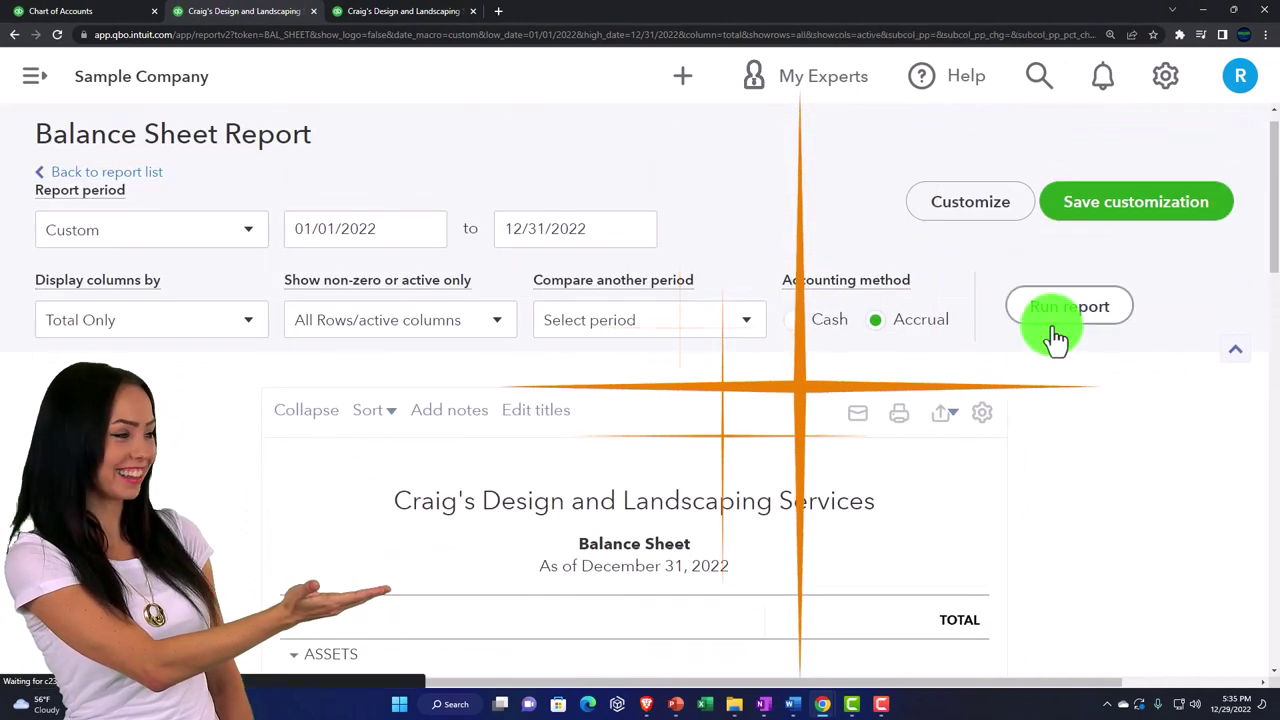
Review the Balance Sheet from Accounts Receivable through Equity for accounts listed without a balance
scroll(1034, 386, down, 5)
scroll(1042, 384, down, 3)
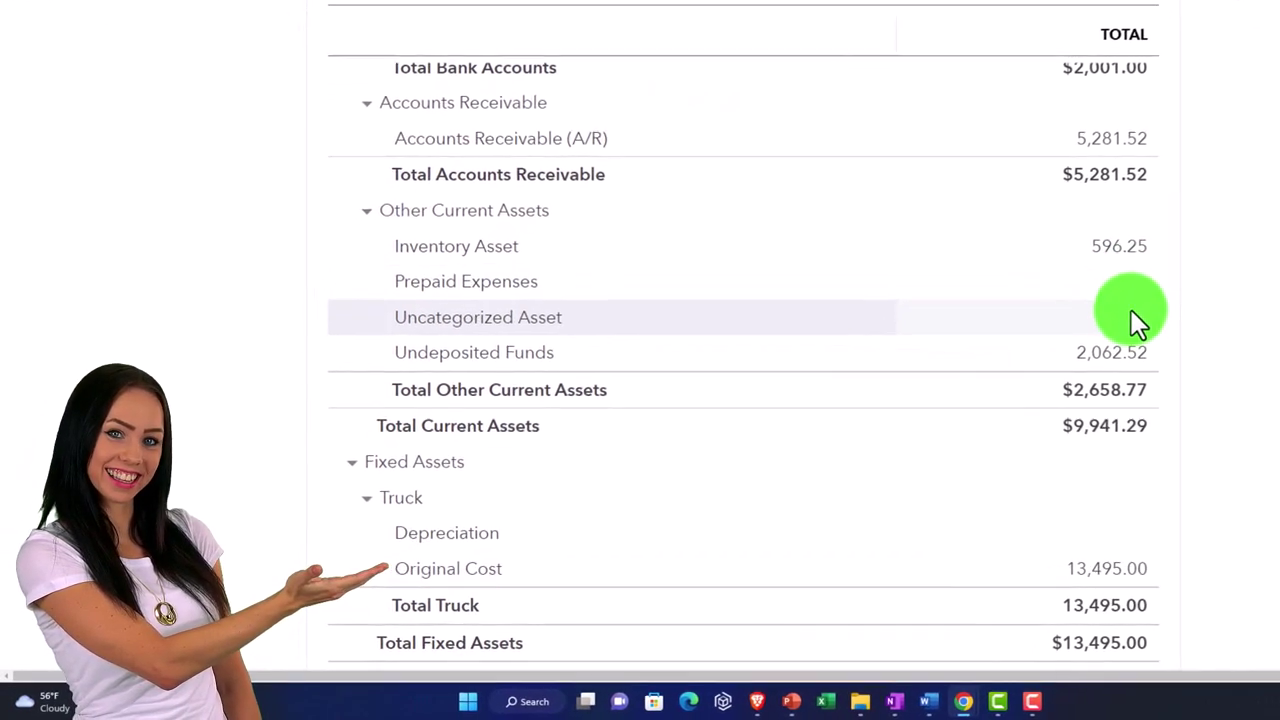
scroll(1136, 307, down, 2)
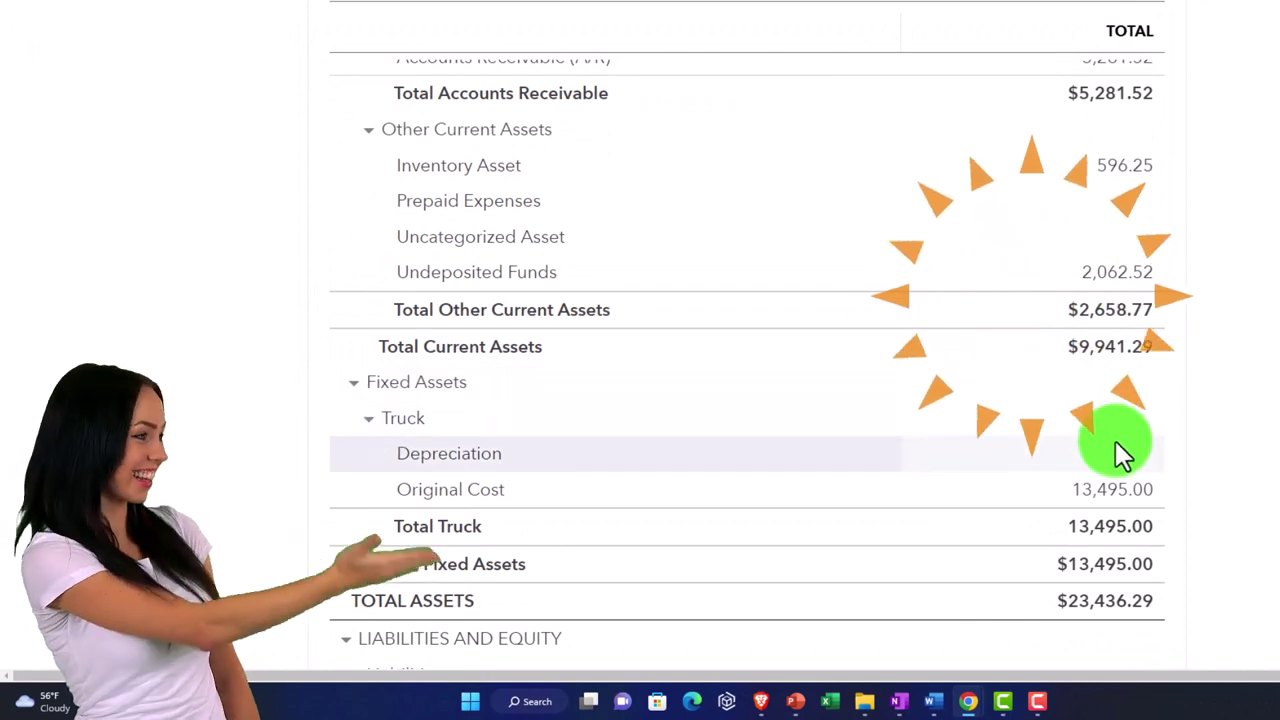
scroll(1115, 453, down, 4)
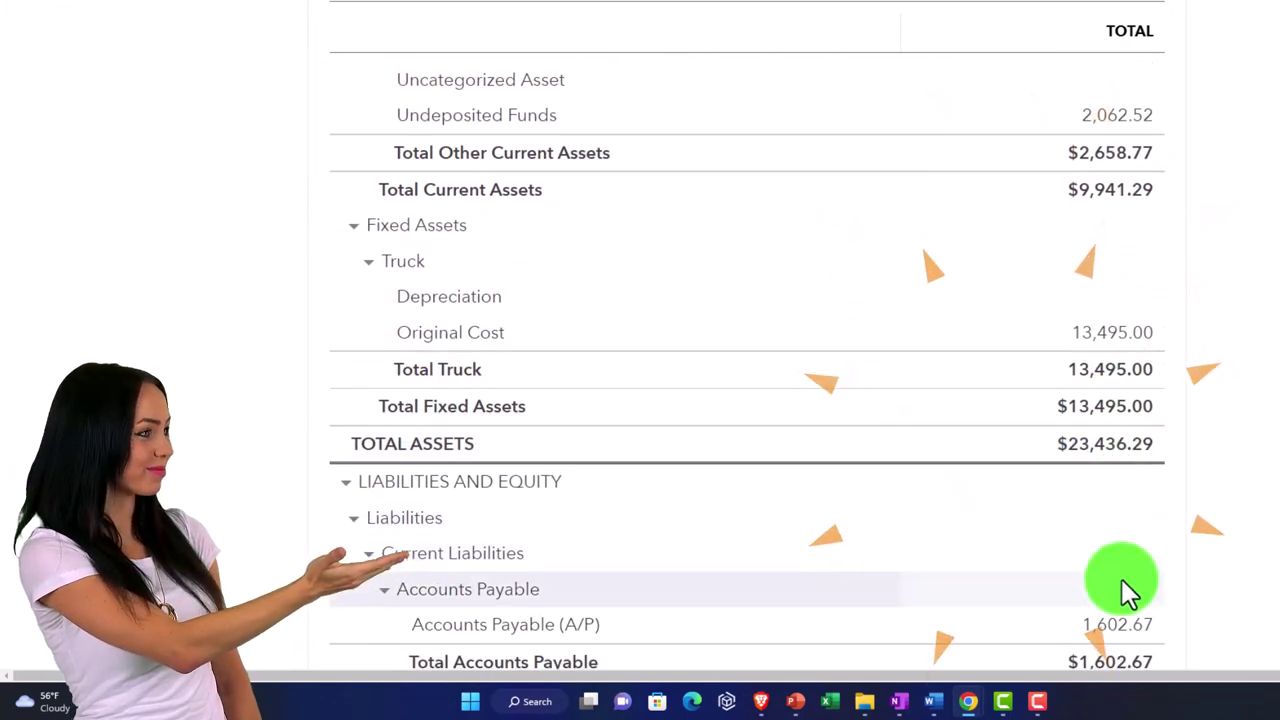
scroll(1121, 584, down, 2)
scroll(1121, 584, down, 10)
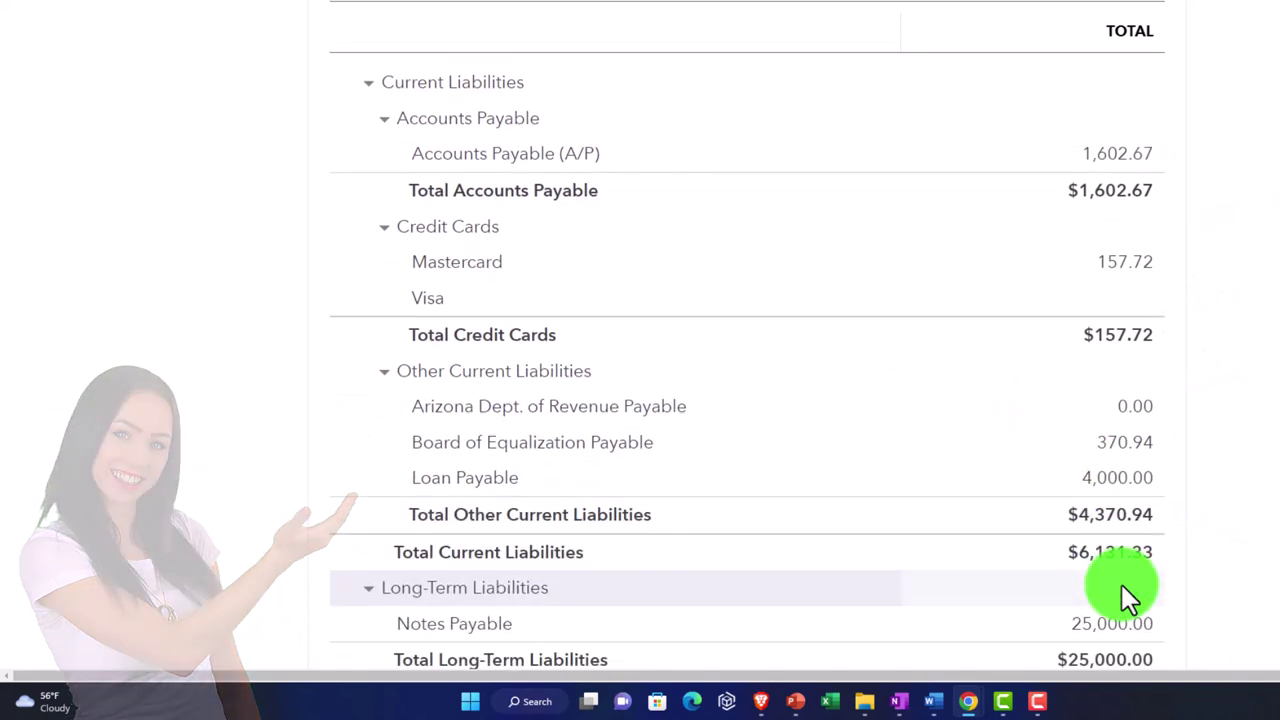
scroll(1121, 584, down, 4)
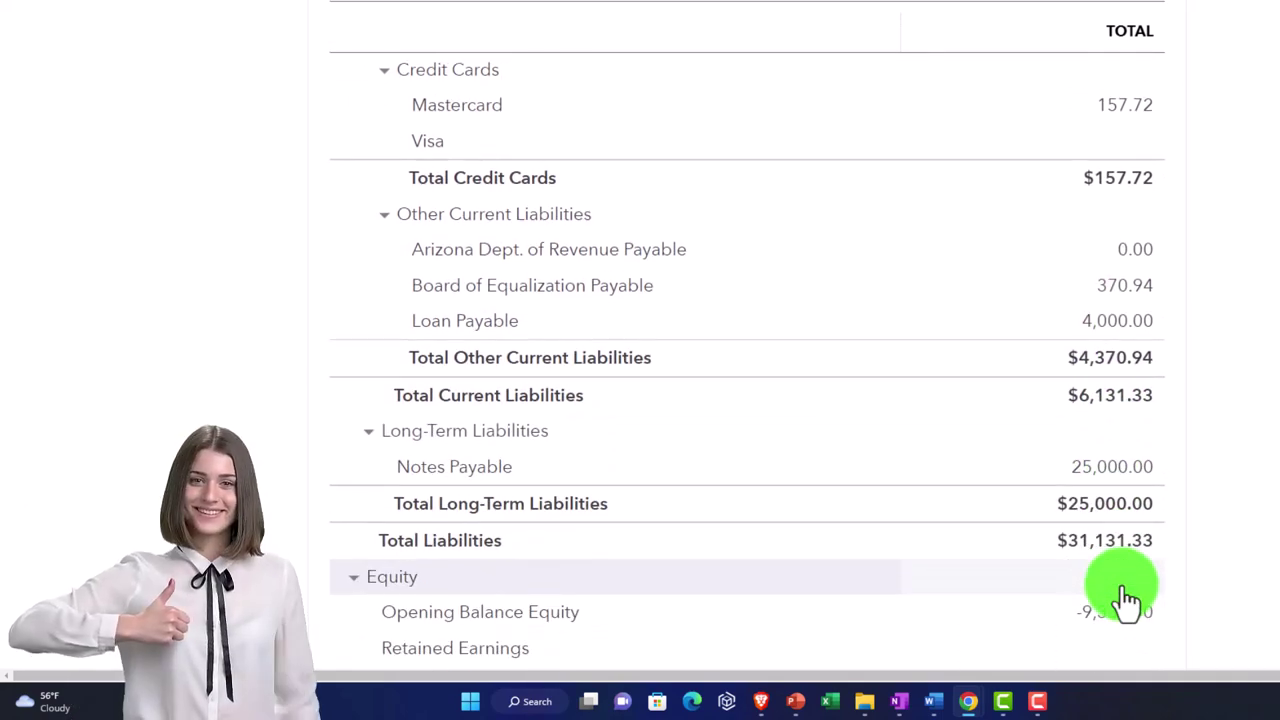
scroll(1121, 590, down, 4)
scroll(467, 457, up, 10)
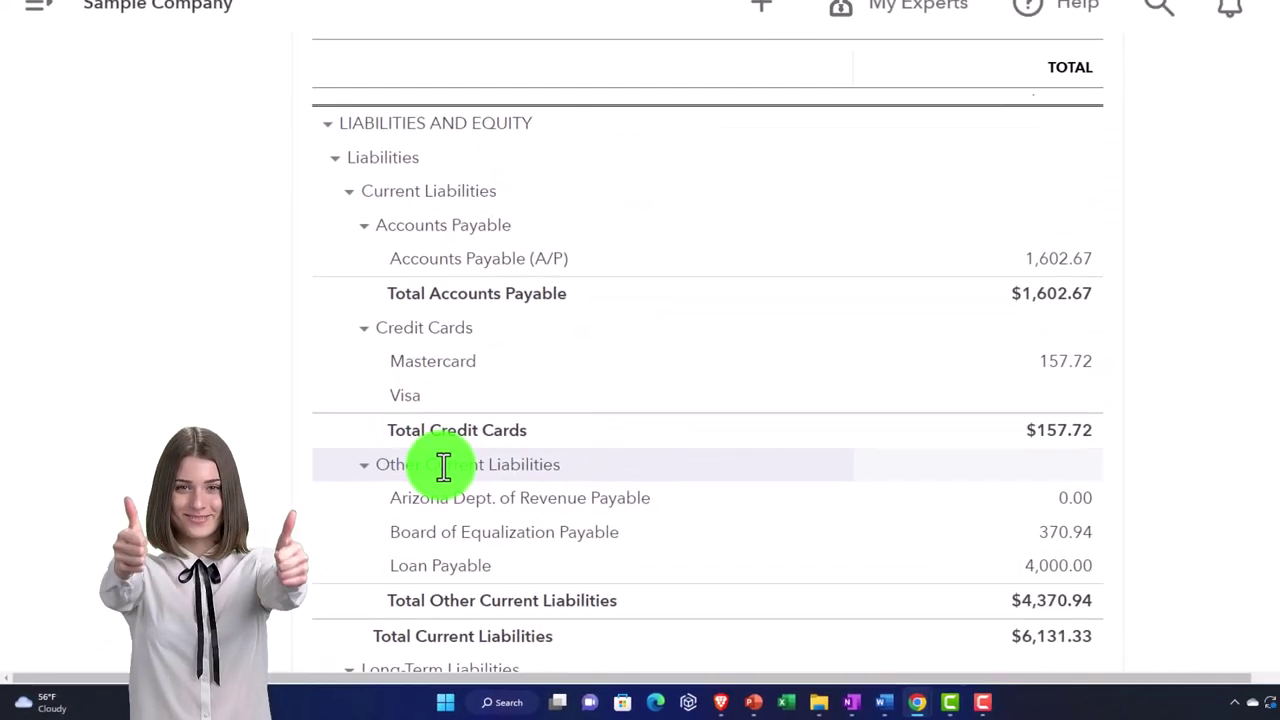
Set the Balance Sheet's rows back to Active with active columns, and rerun the report
scroll(443, 466, up, 15)
click(498, 340)
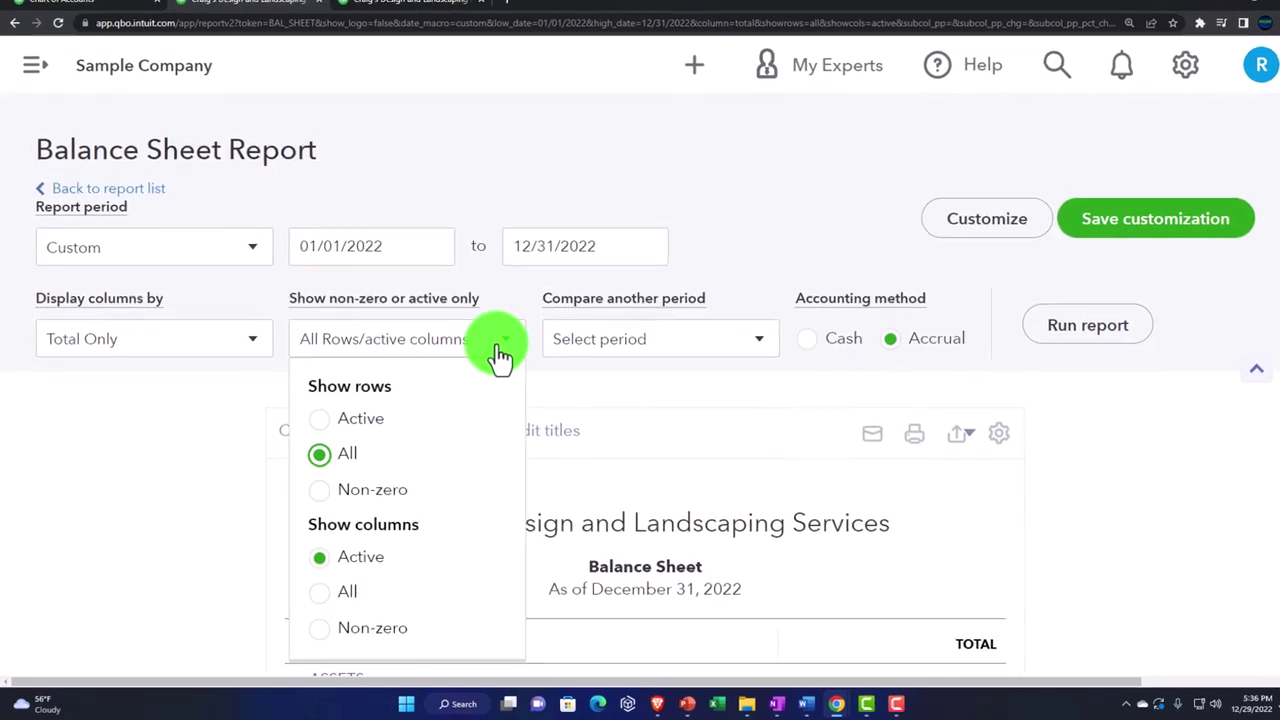
click(330, 418)
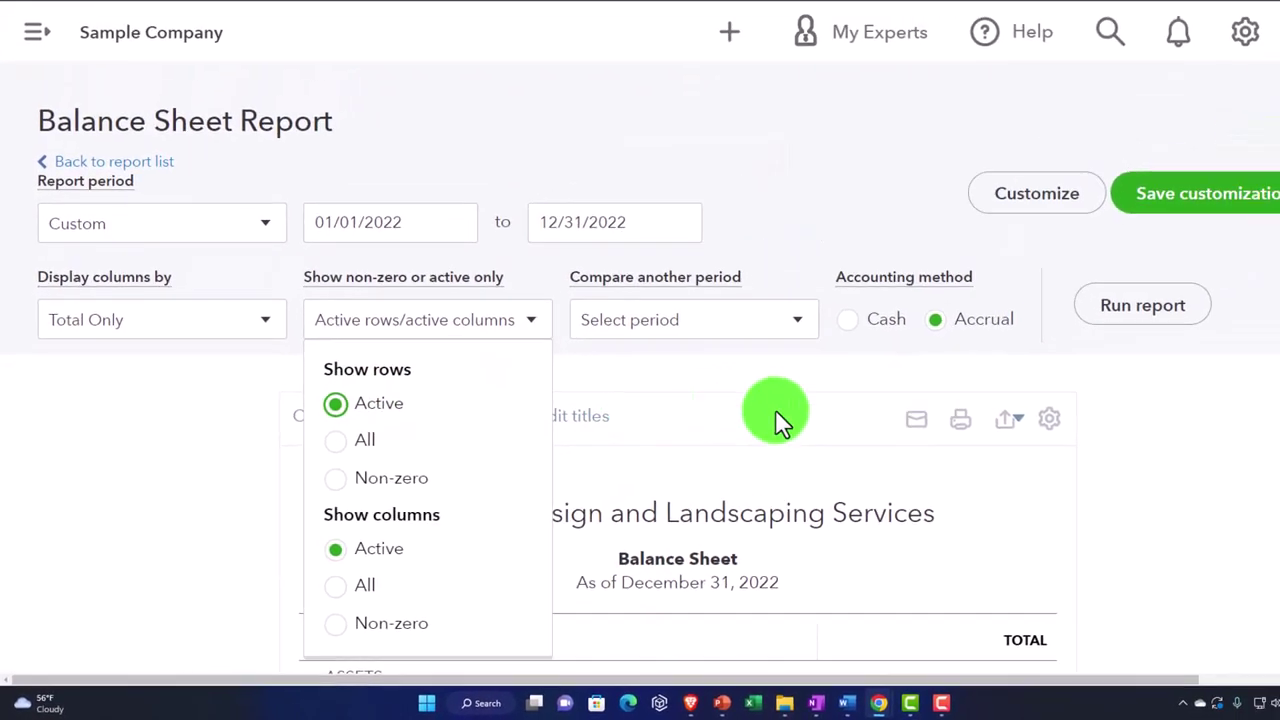
scroll(1093, 432, down, 3)
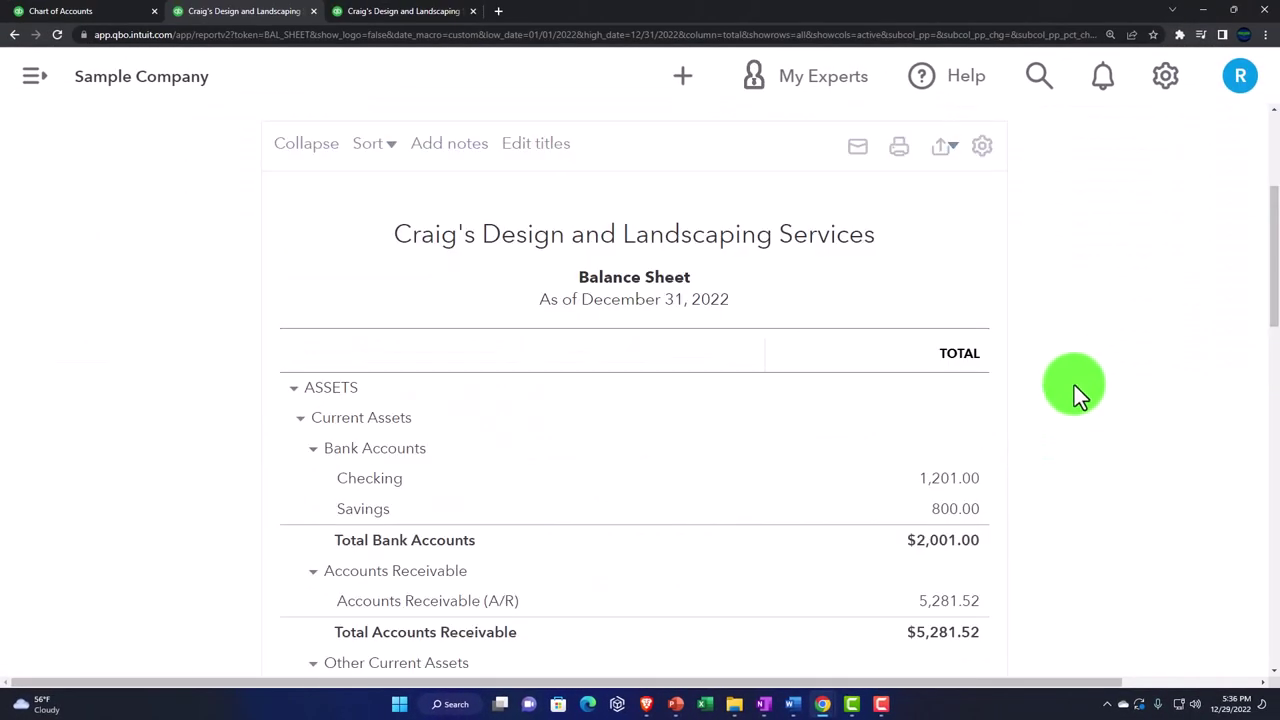
scroll(1074, 385, up, 3)
click(1063, 334)
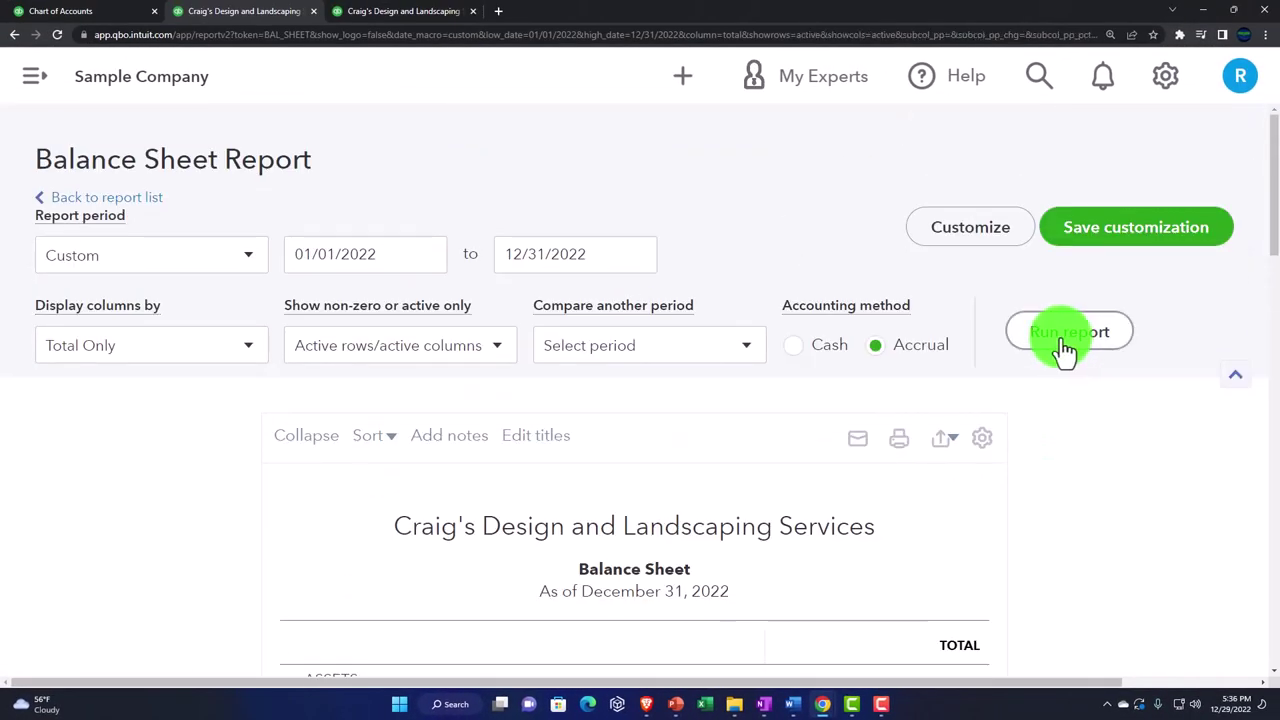
scroll(837, 414, up, 2)
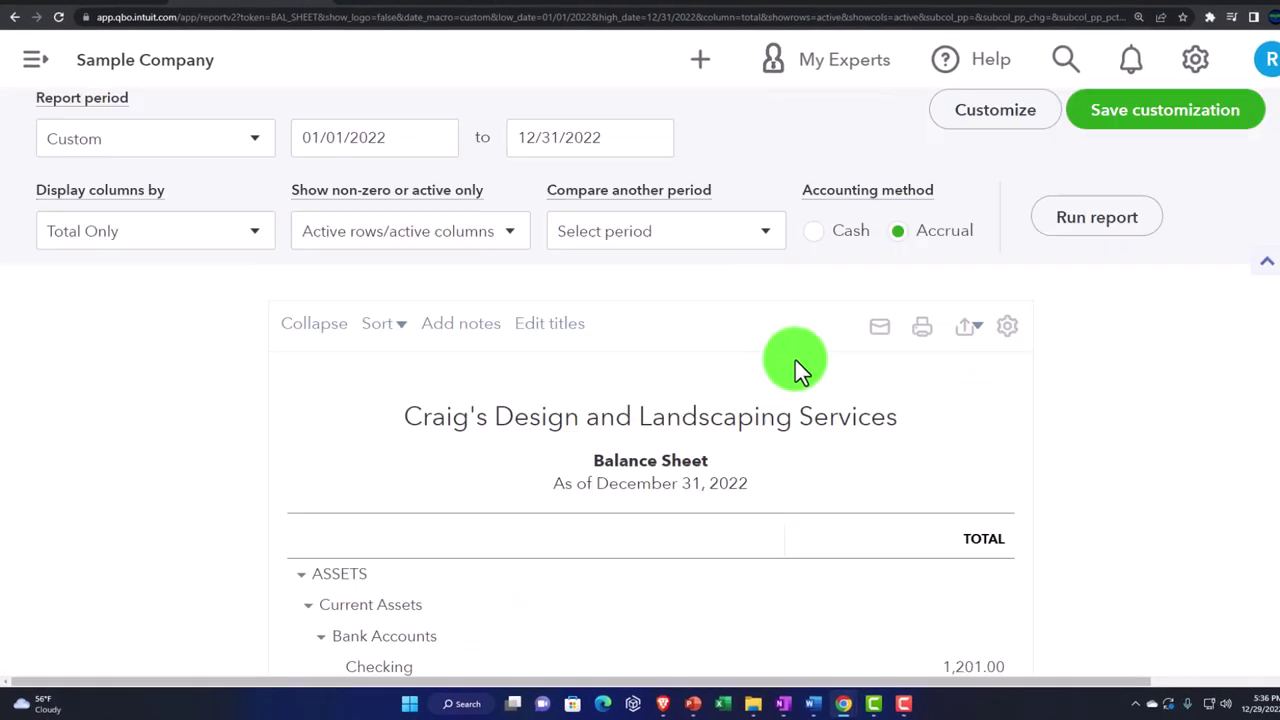
click(777, 236)
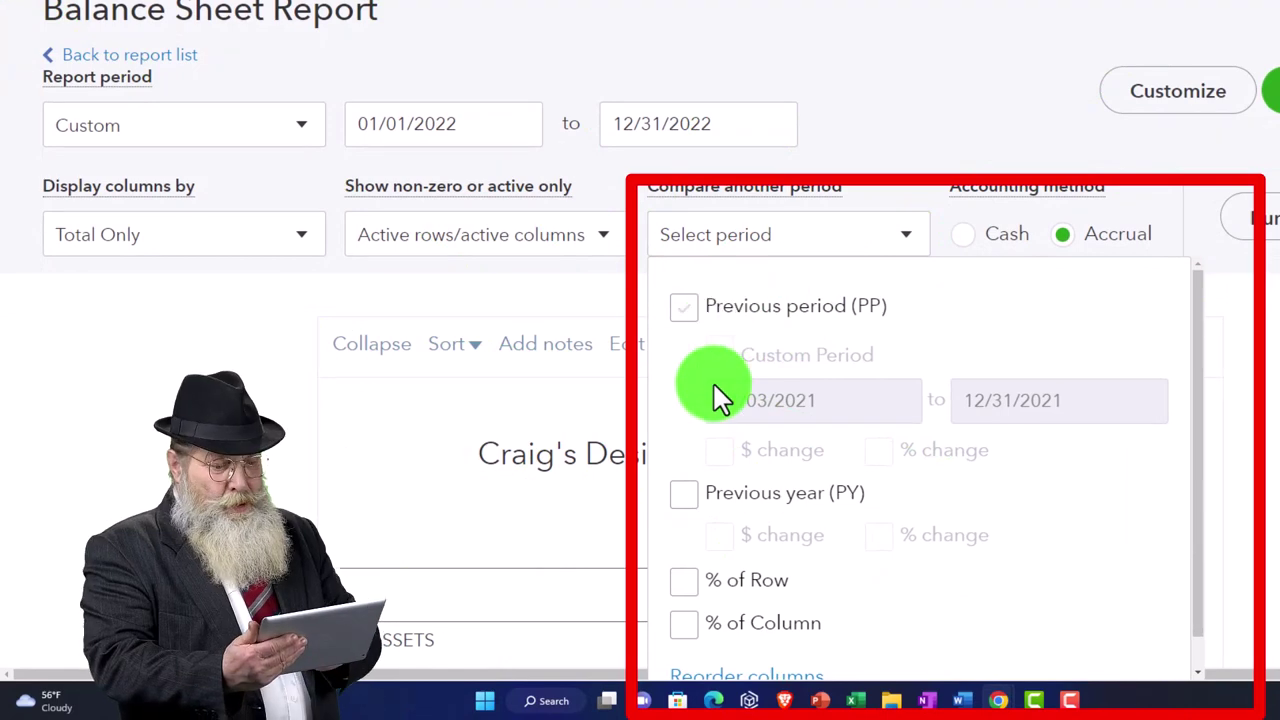
scroll(714, 400, down, 1)
click(720, 459)
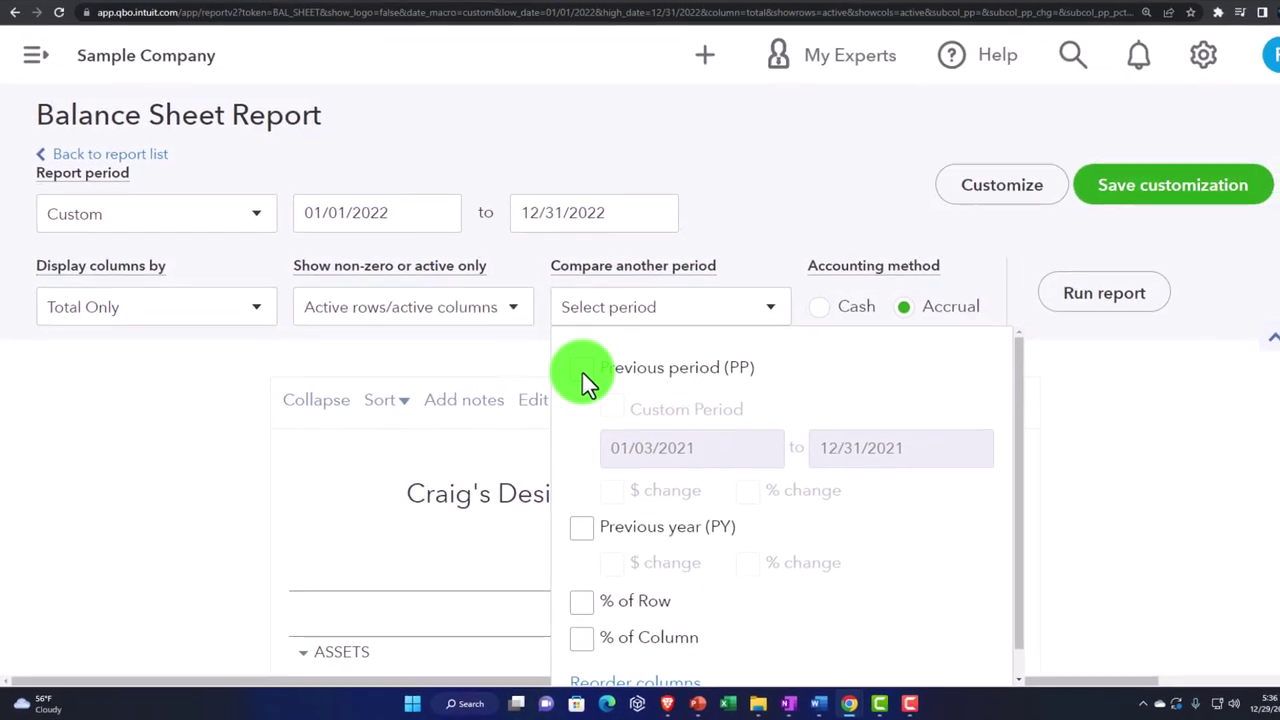
click(185, 433)
scroll(234, 361, down, 2)
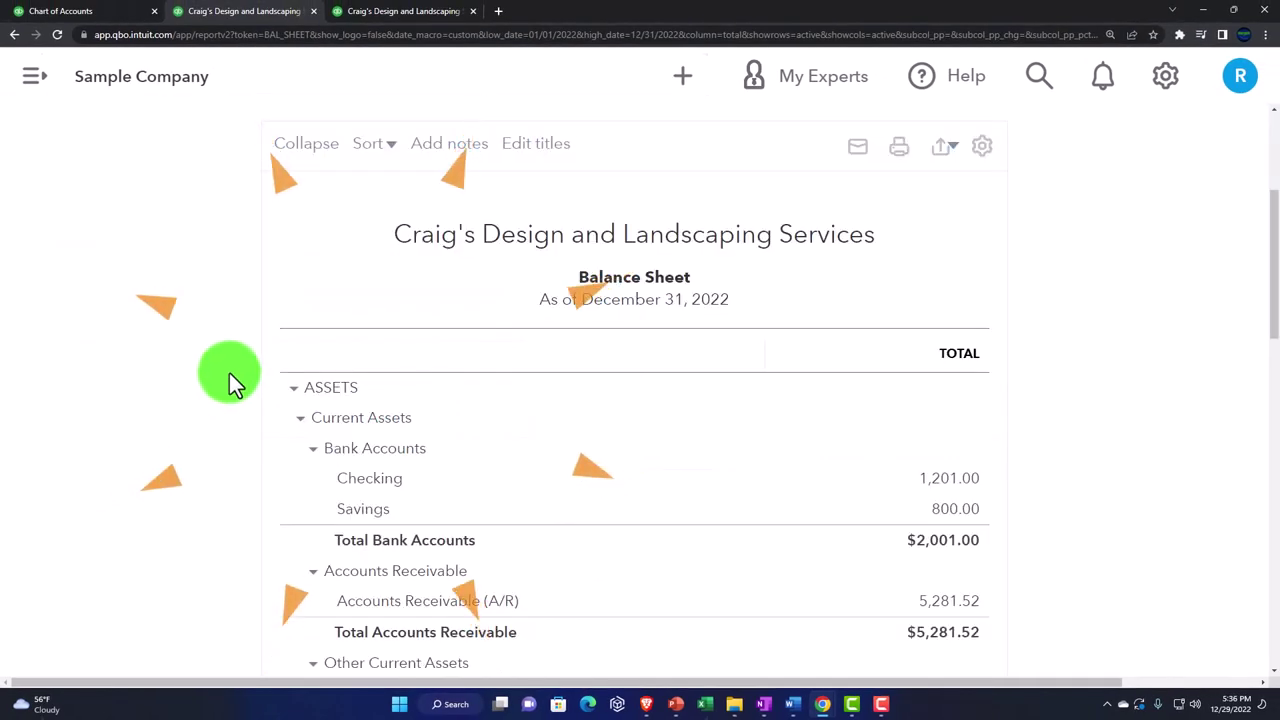
Display the Balance Sheet's columns by quarters, rerun the report and view the quarterly columns
scroll(214, 413, up, 3)
click(254, 329)
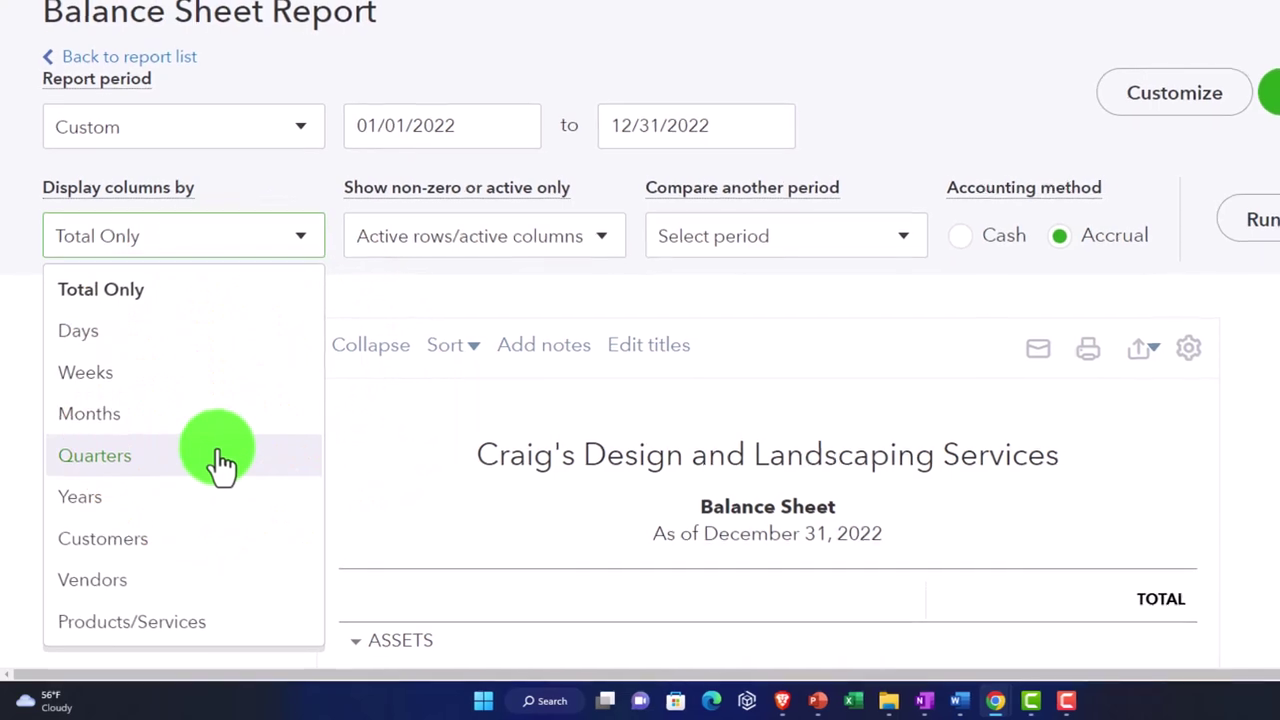
click(220, 462)
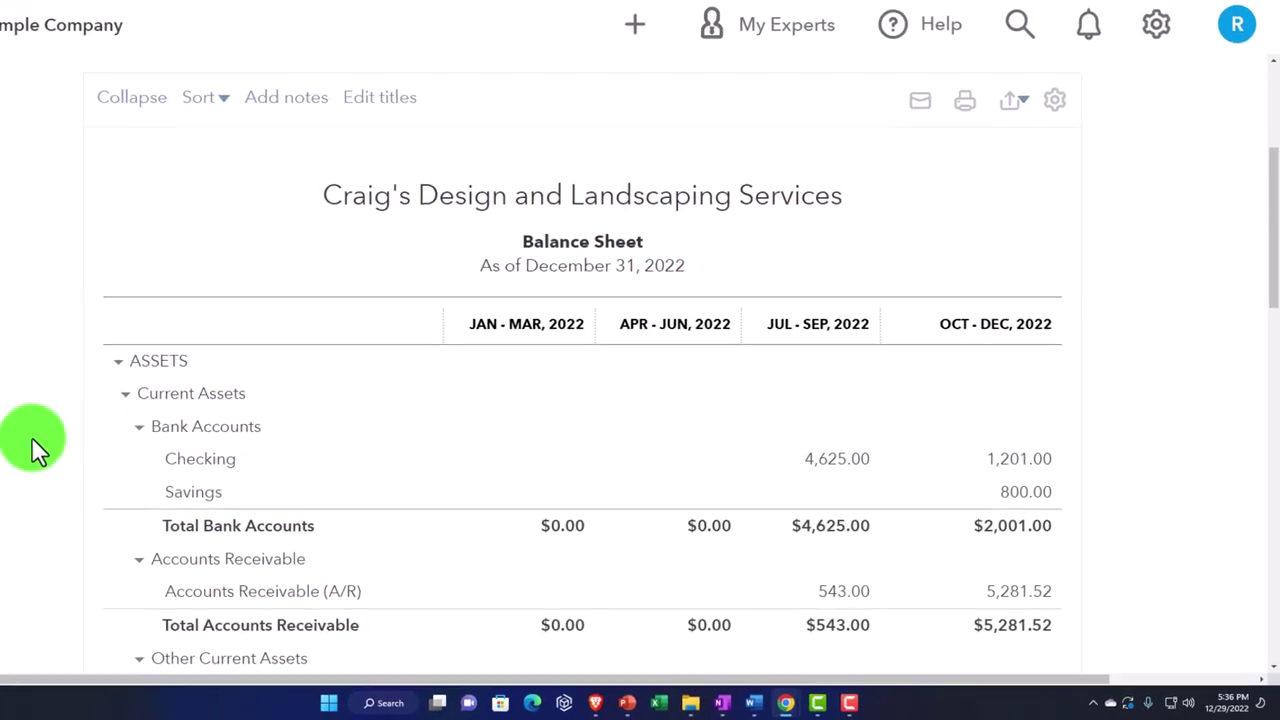
scroll(32, 447, up, 3)
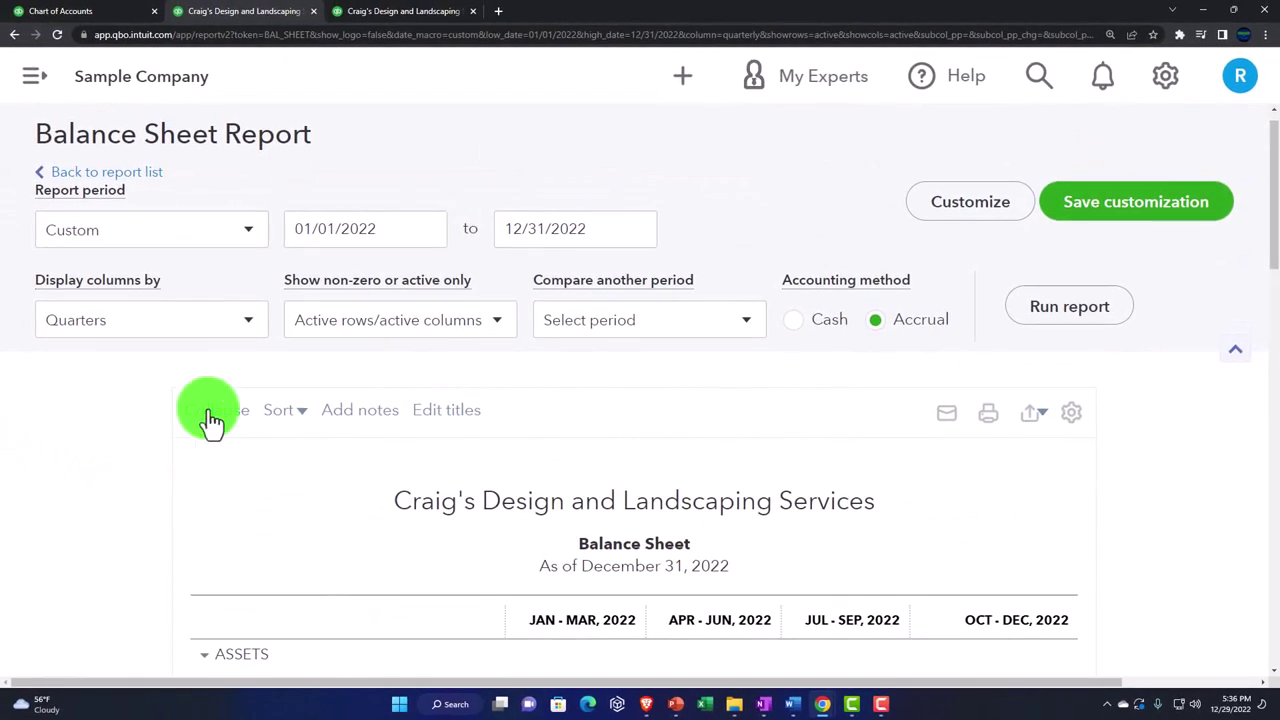
Set the Balance Sheet's columns to Total Only and its start date to 12/01/2022, and rerun the report
click(251, 329)
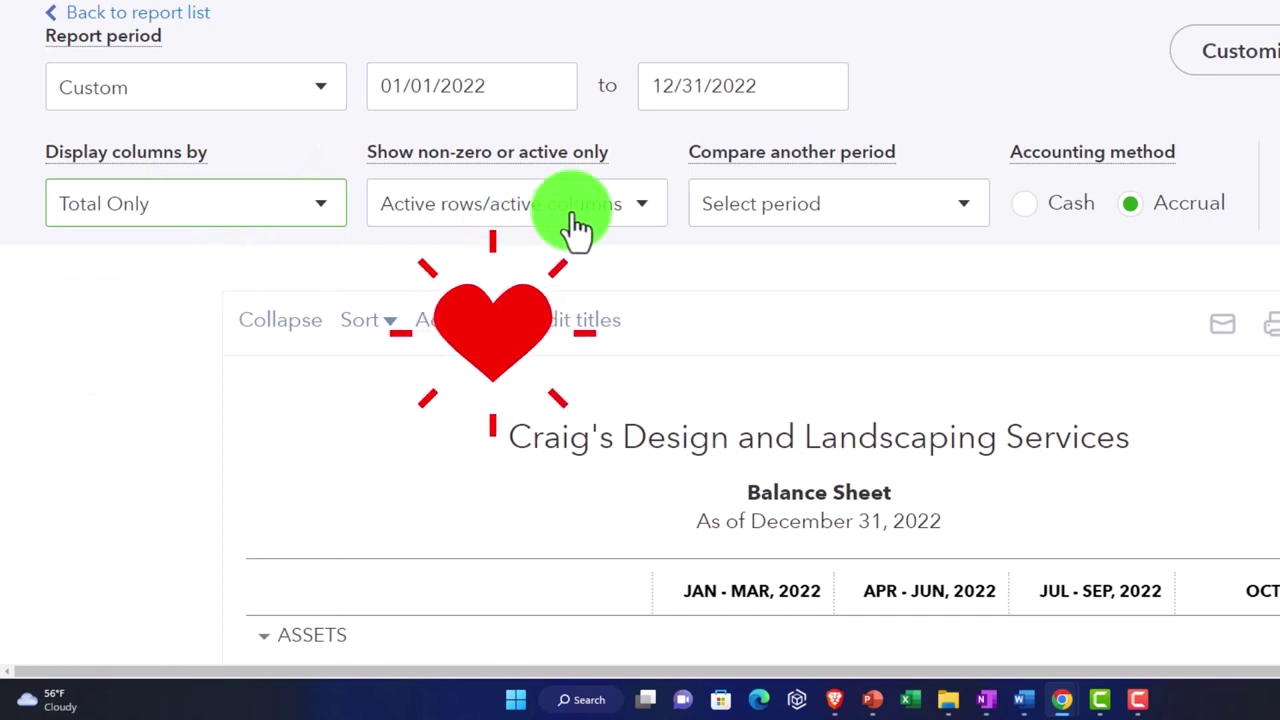
click(782, 210)
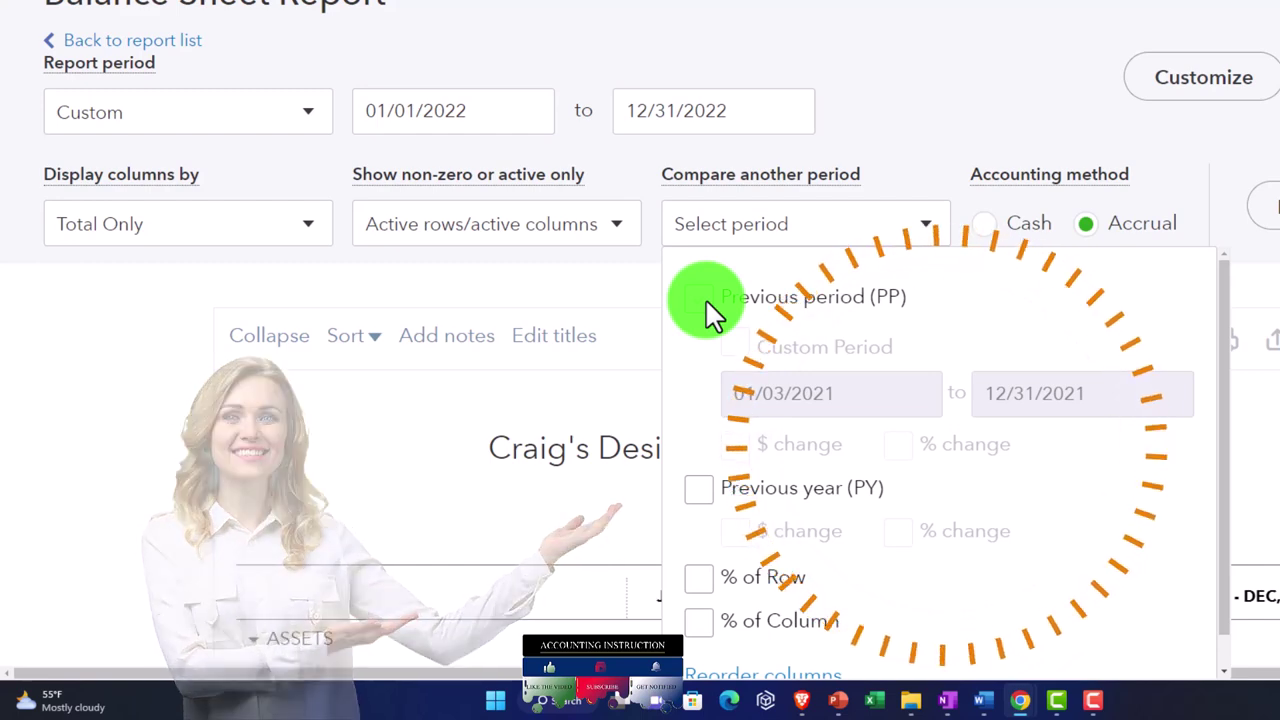
click(168, 347)
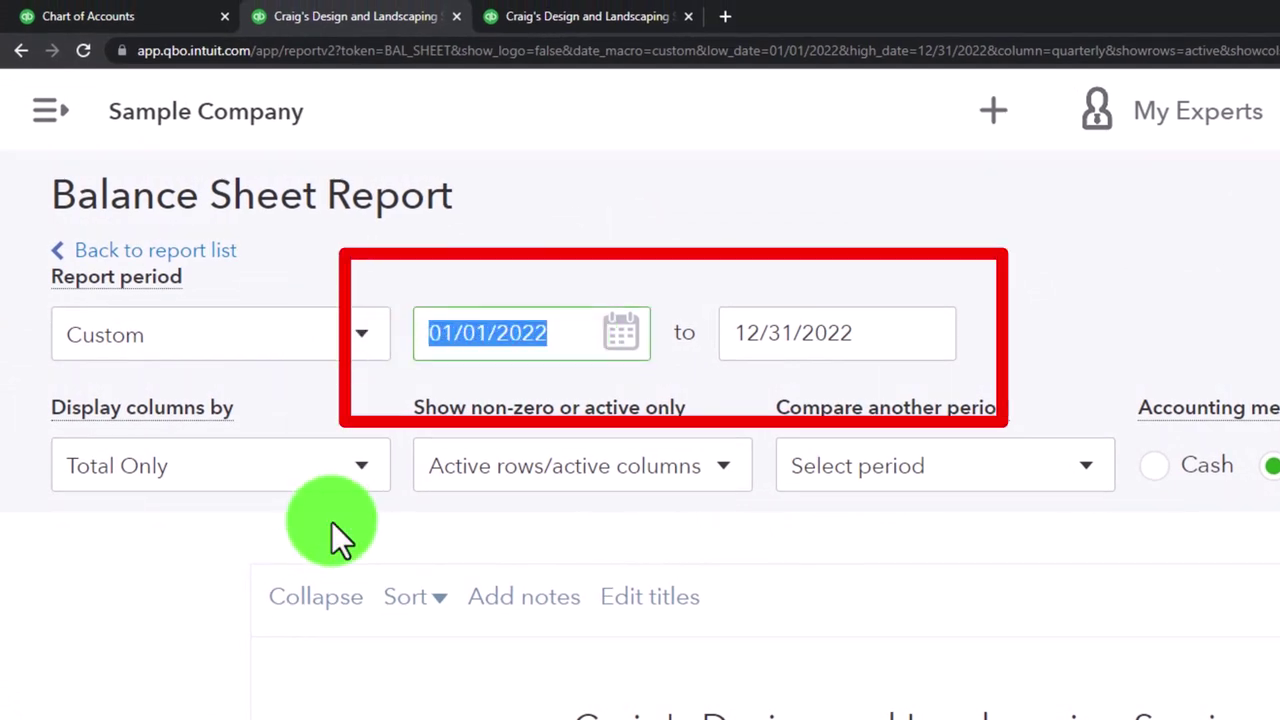
text(12/01/2)
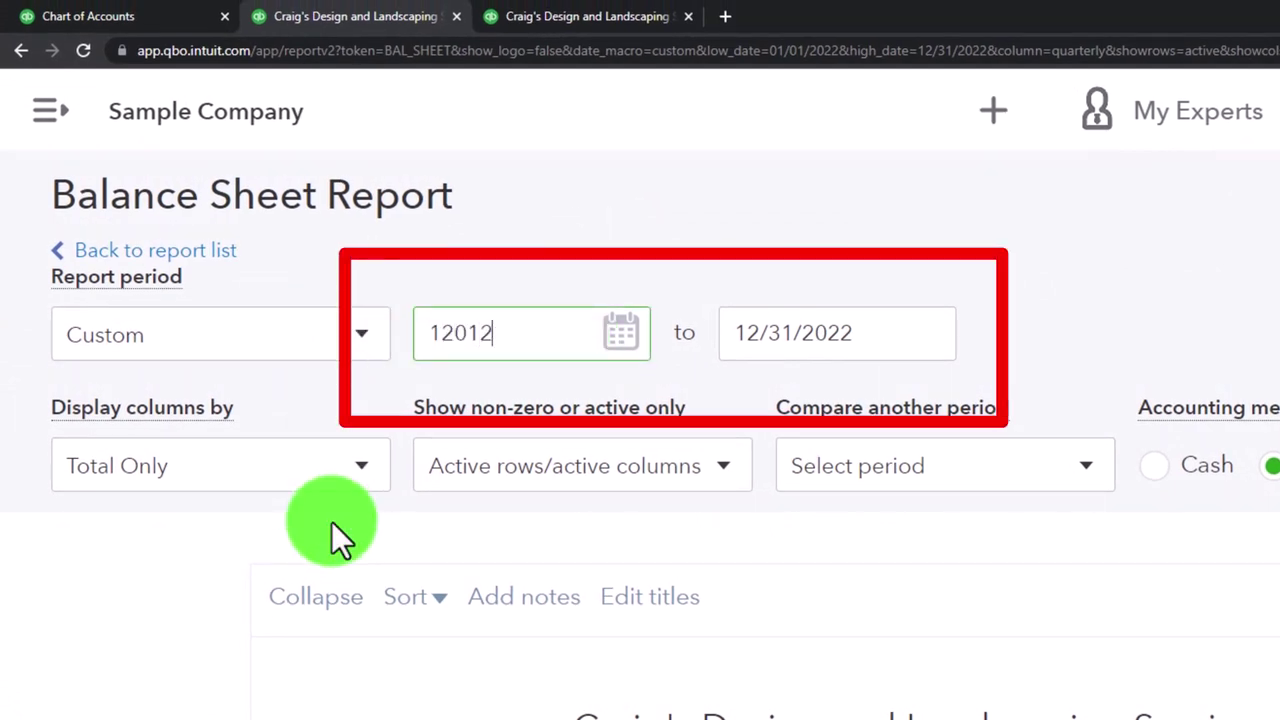
text(022)
key(Tab)
click(1165, 340)
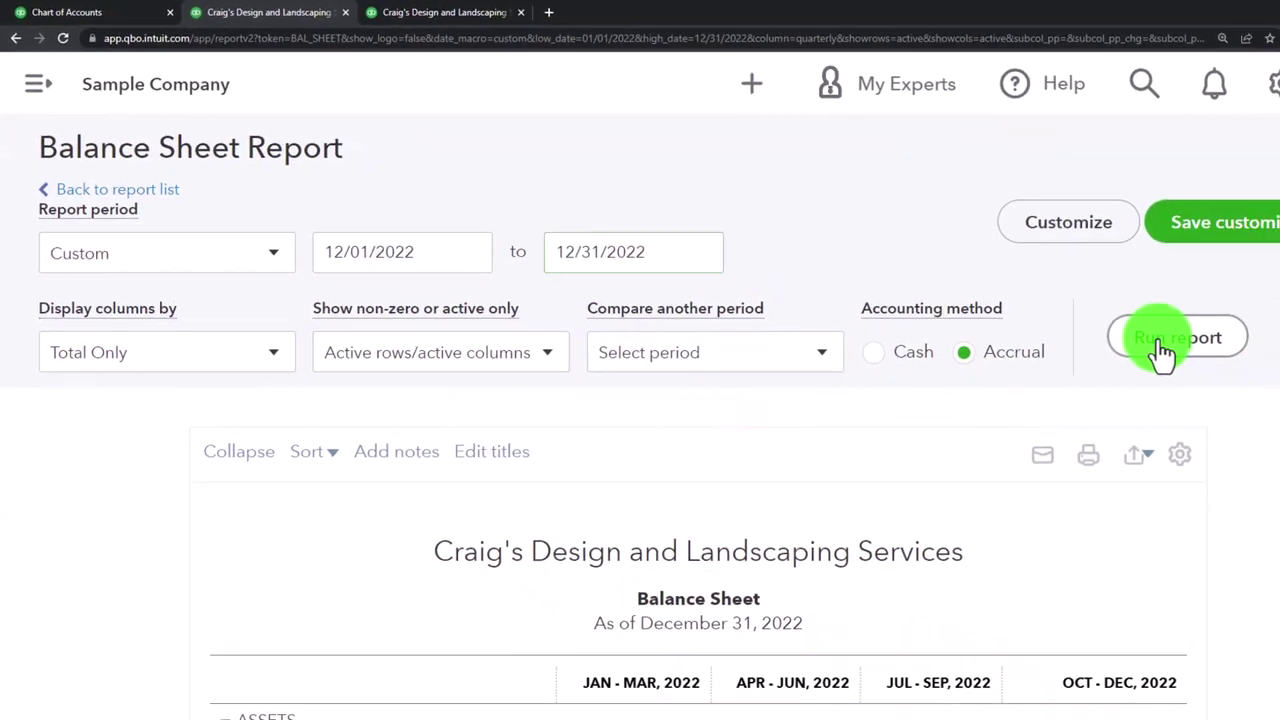
scroll(1160, 350, down, 3)
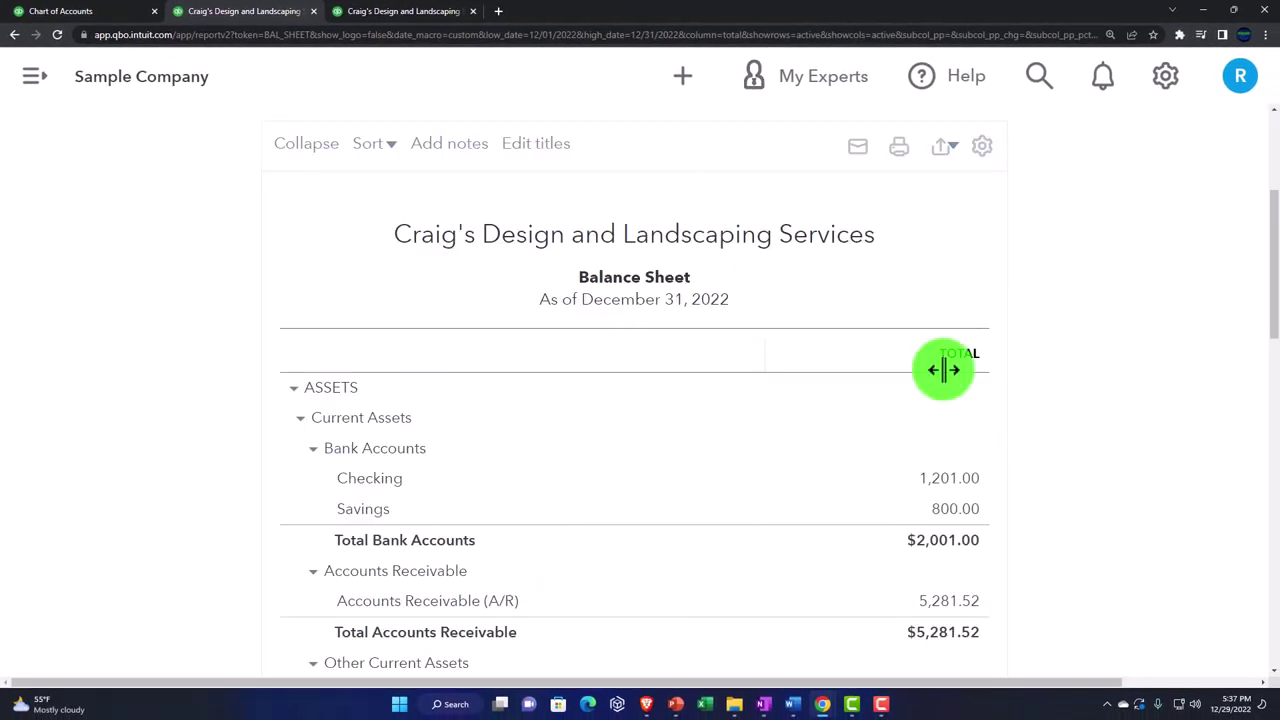
scroll(943, 370, up, 5)
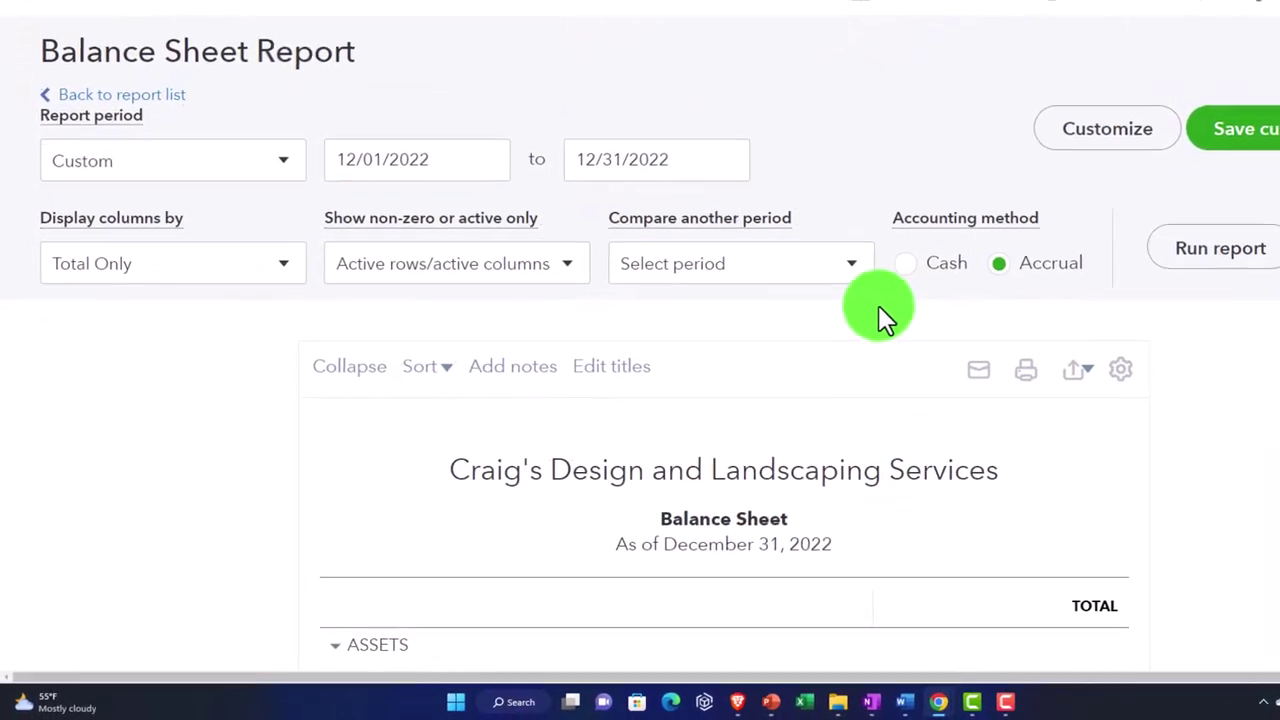
Compare the Balance Sheet with the previous period, 11/01/2022 to 11/30/2022, and rerun the report
click(768, 252)
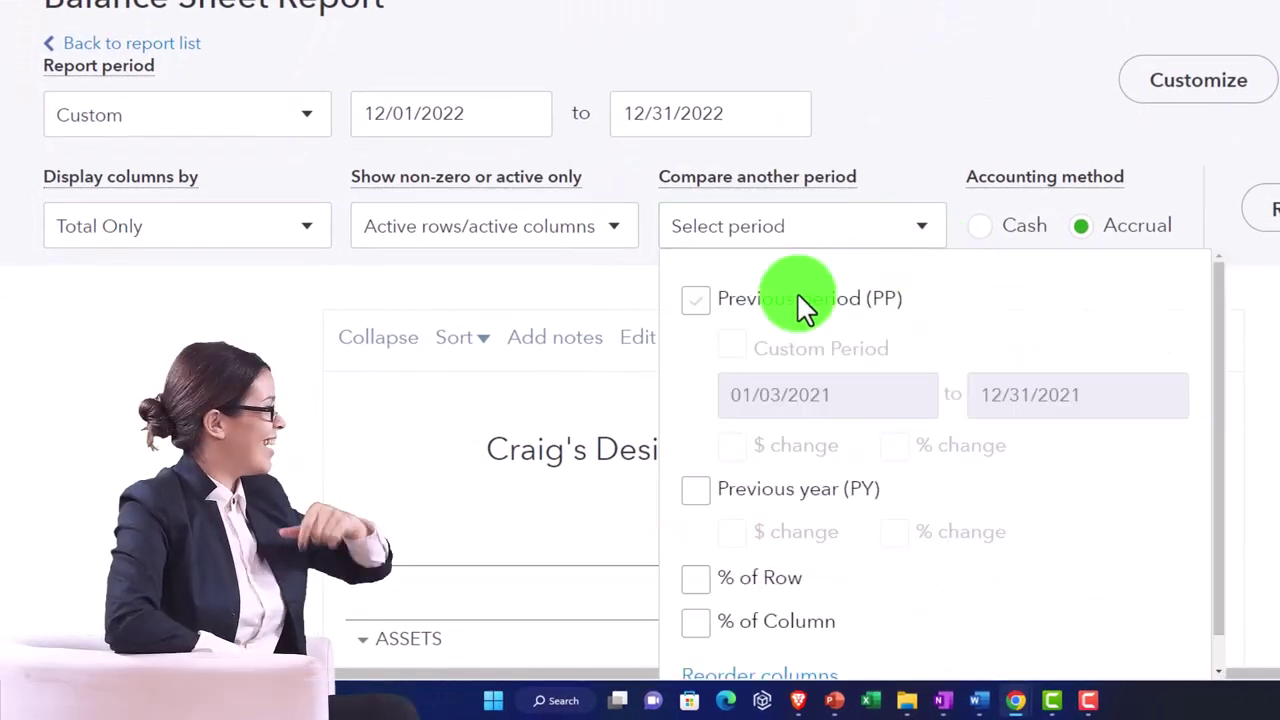
click(697, 302)
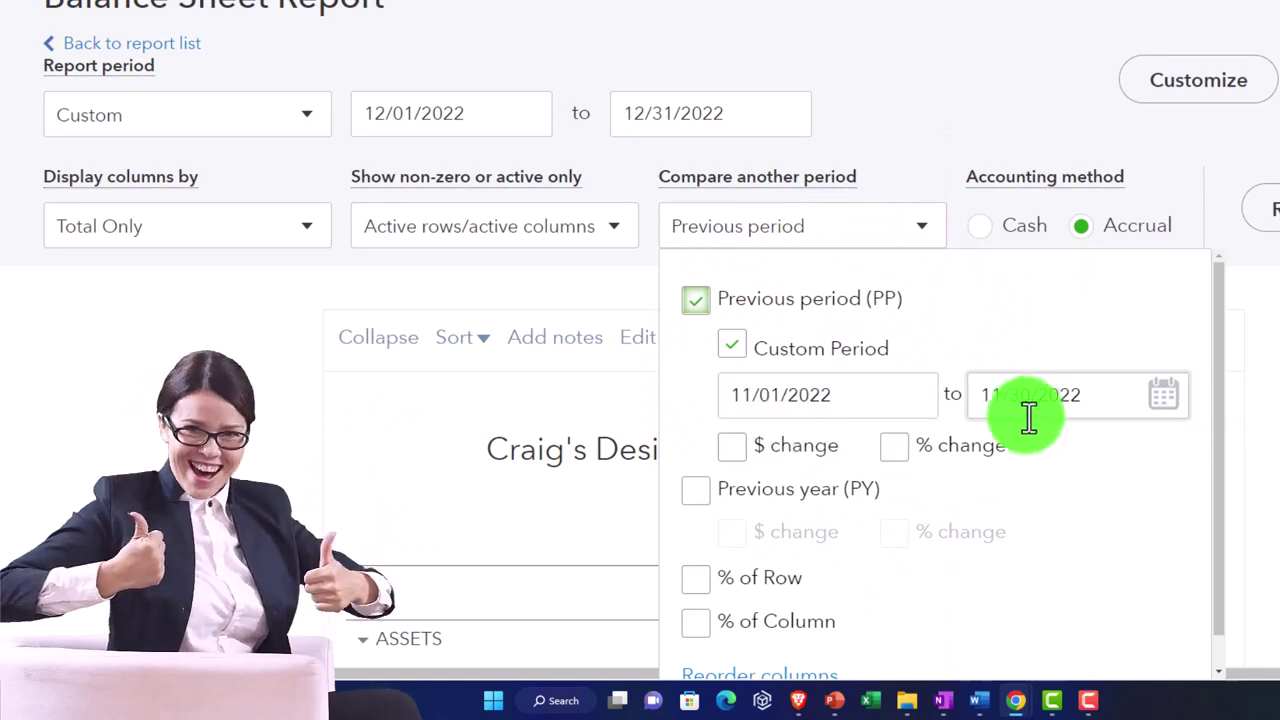
click(1035, 415)
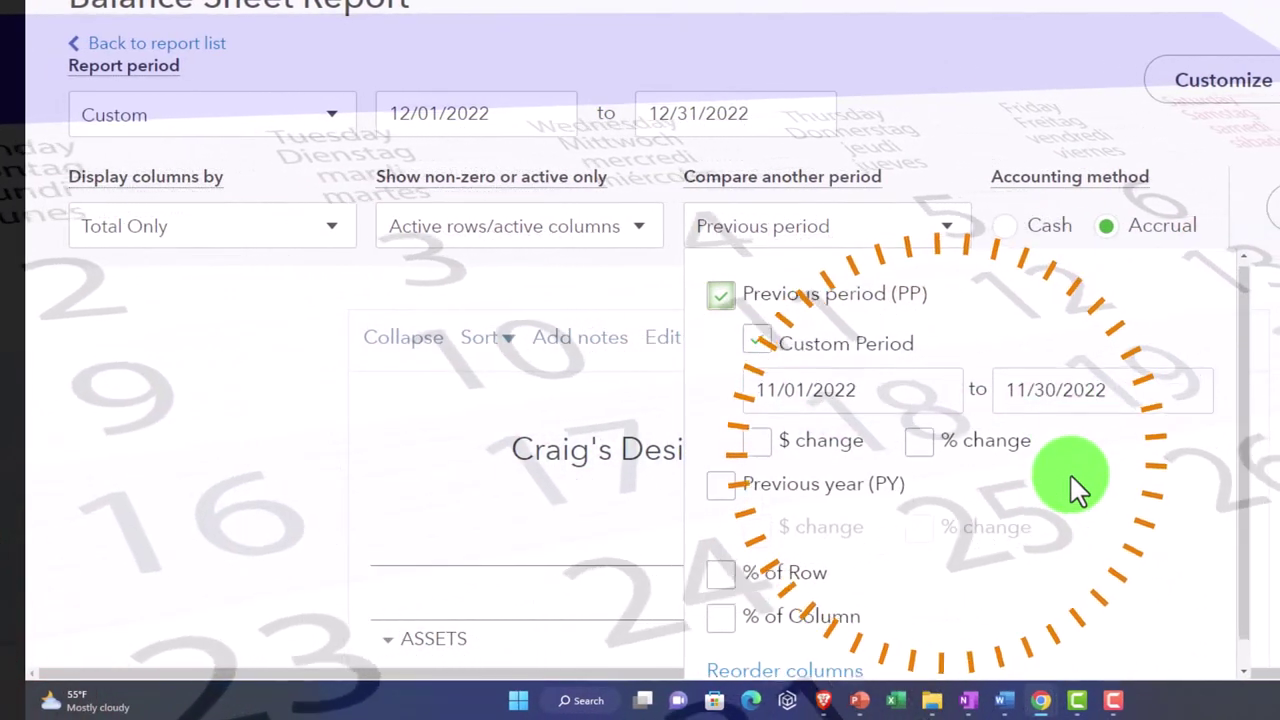
scroll(1071, 476, down, 1)
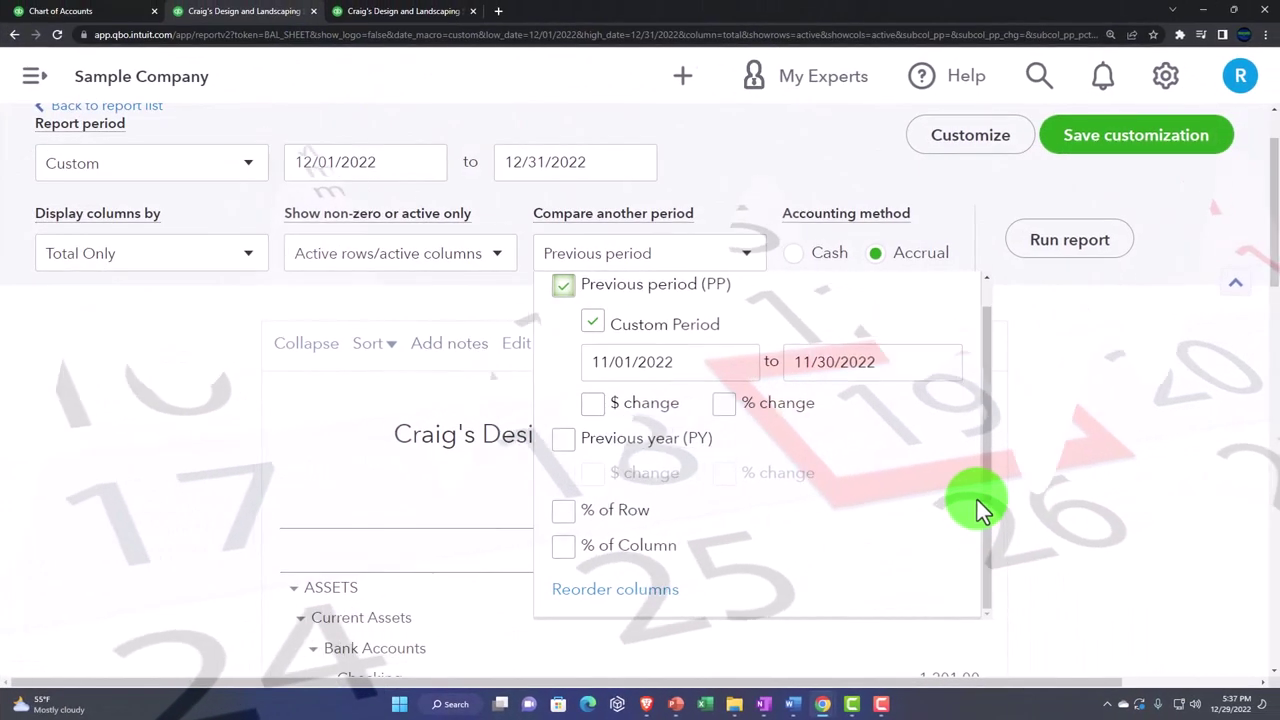
click(1105, 225)
scroll(1070, 255, up, 2)
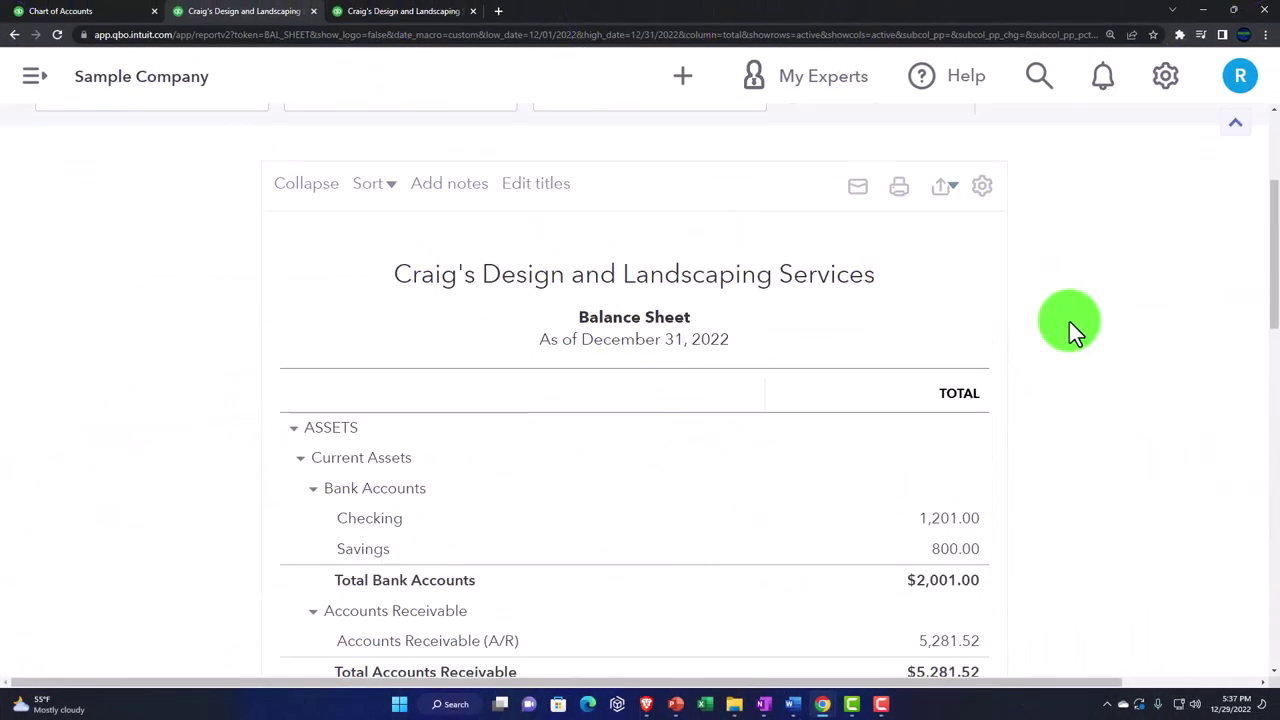
scroll(1049, 290, down, 2)
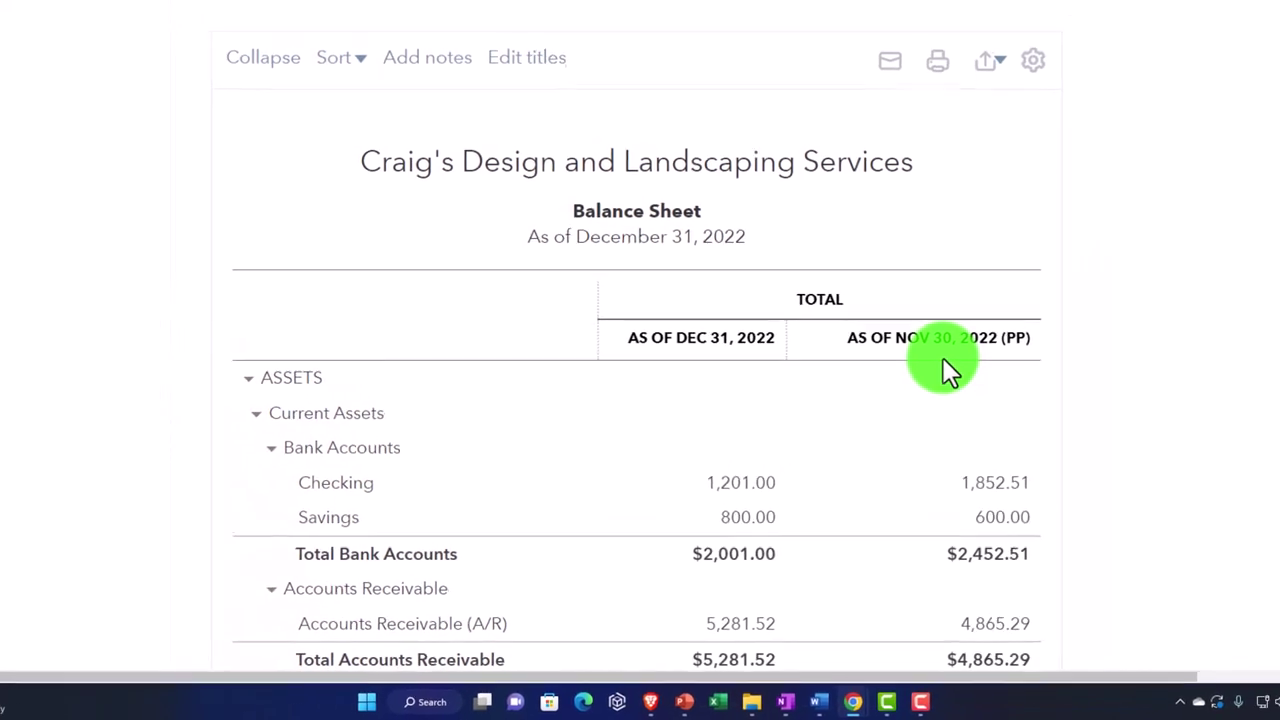
scroll(950, 375, up, 2)
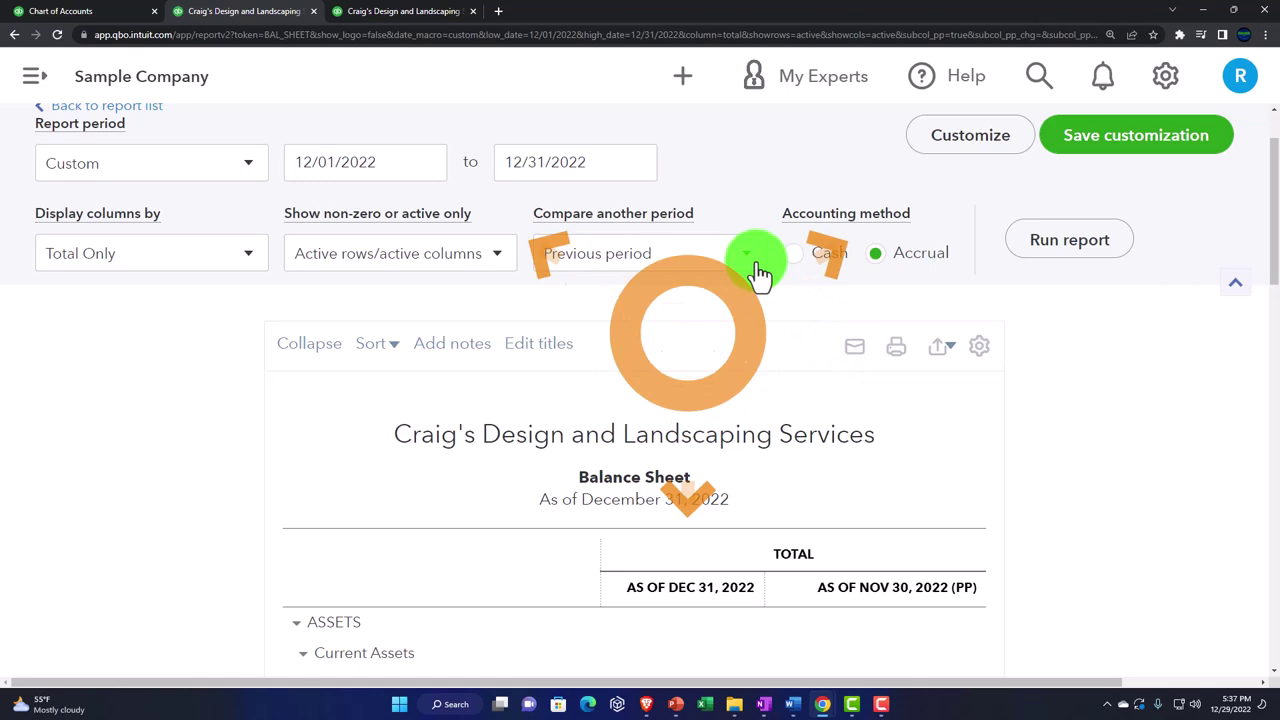
Add the $ change column to the previous period comparison and rerun the Balance Sheet
click(757, 262)
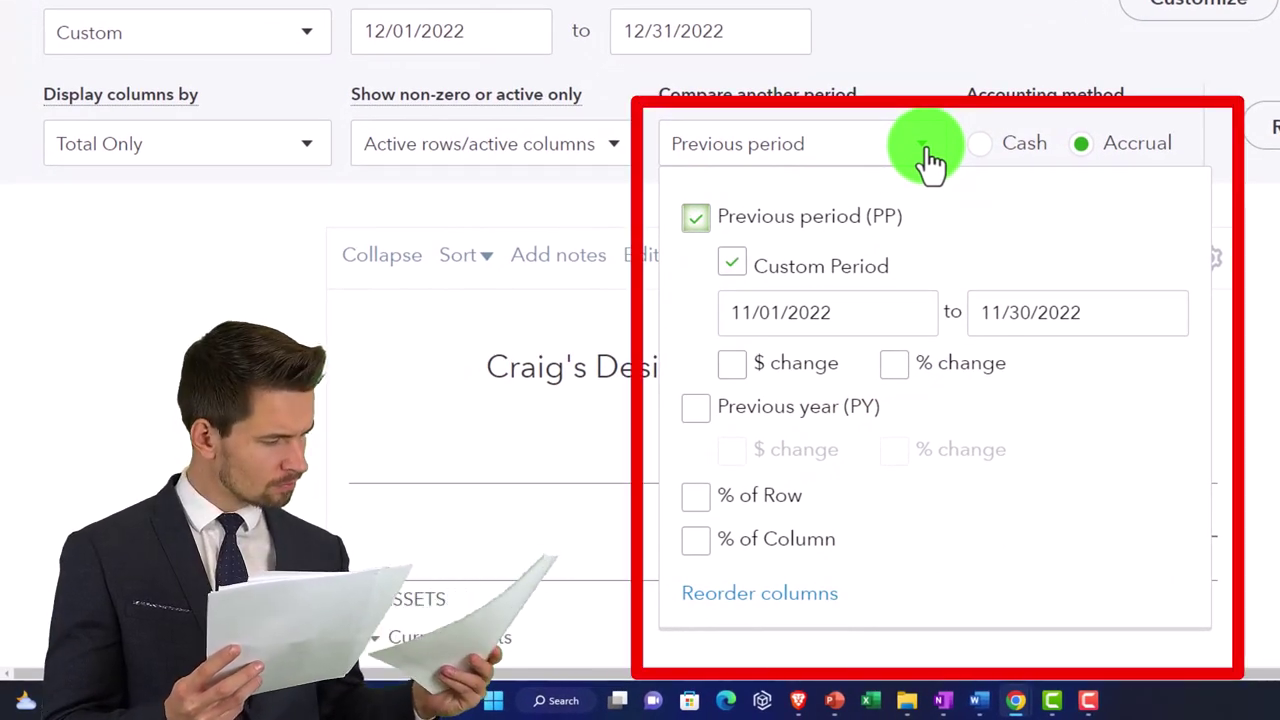
click(738, 363)
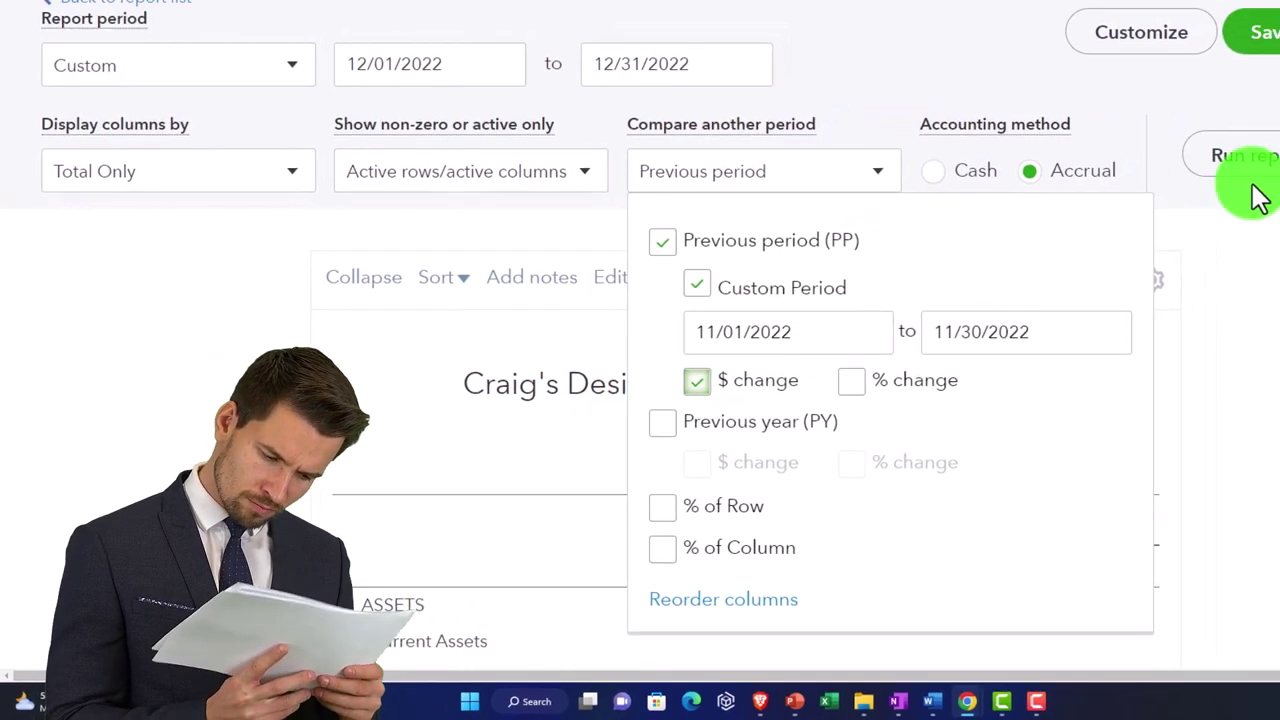
click(1266, 128)
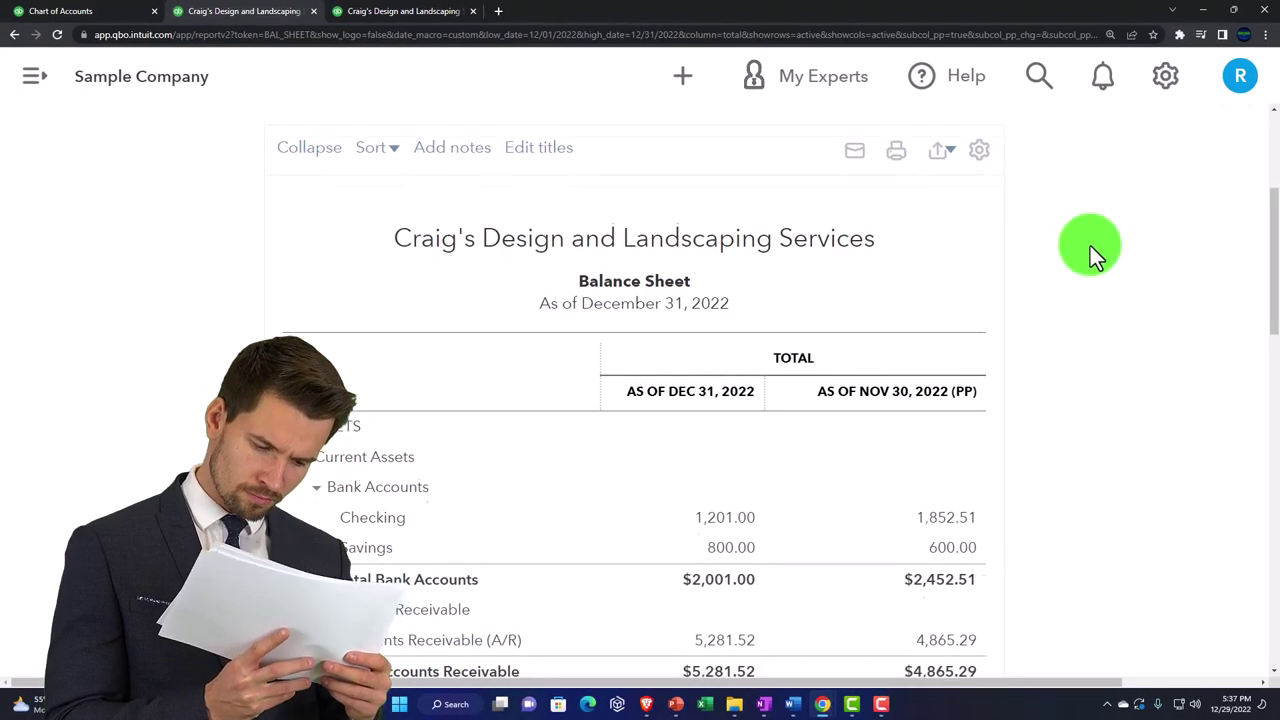
scroll(1090, 246, up, 2)
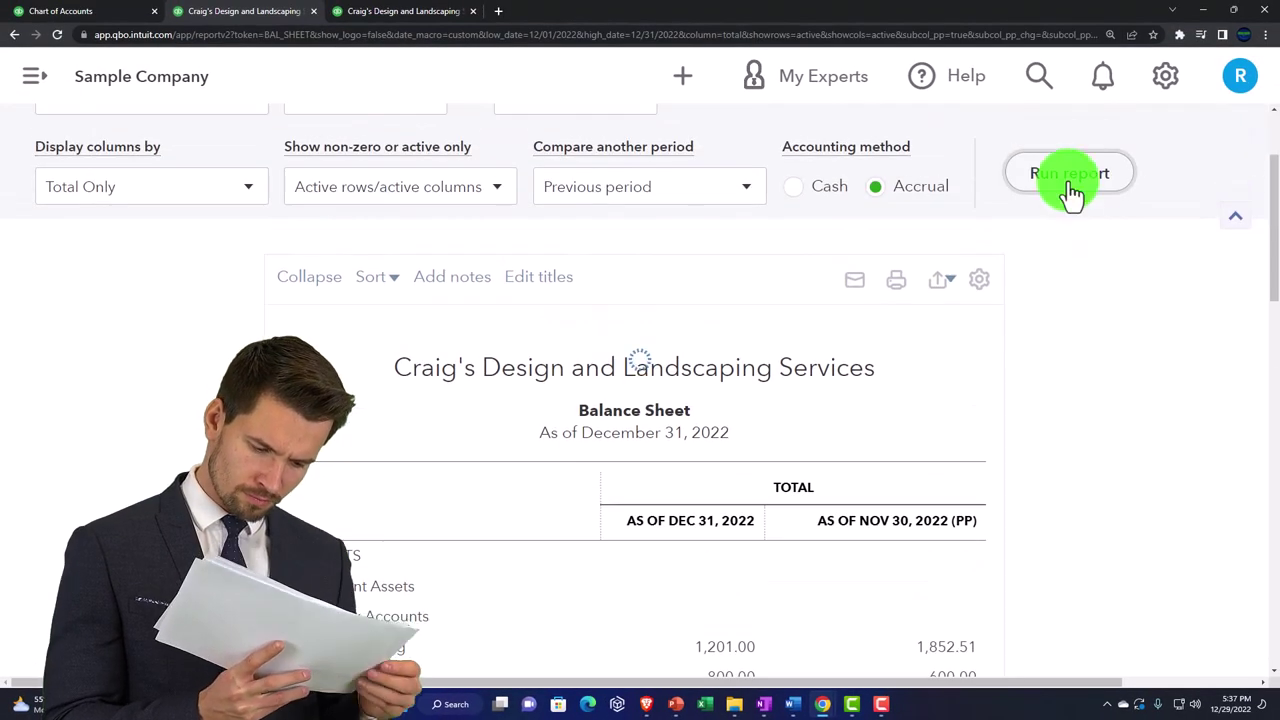
click(1070, 182)
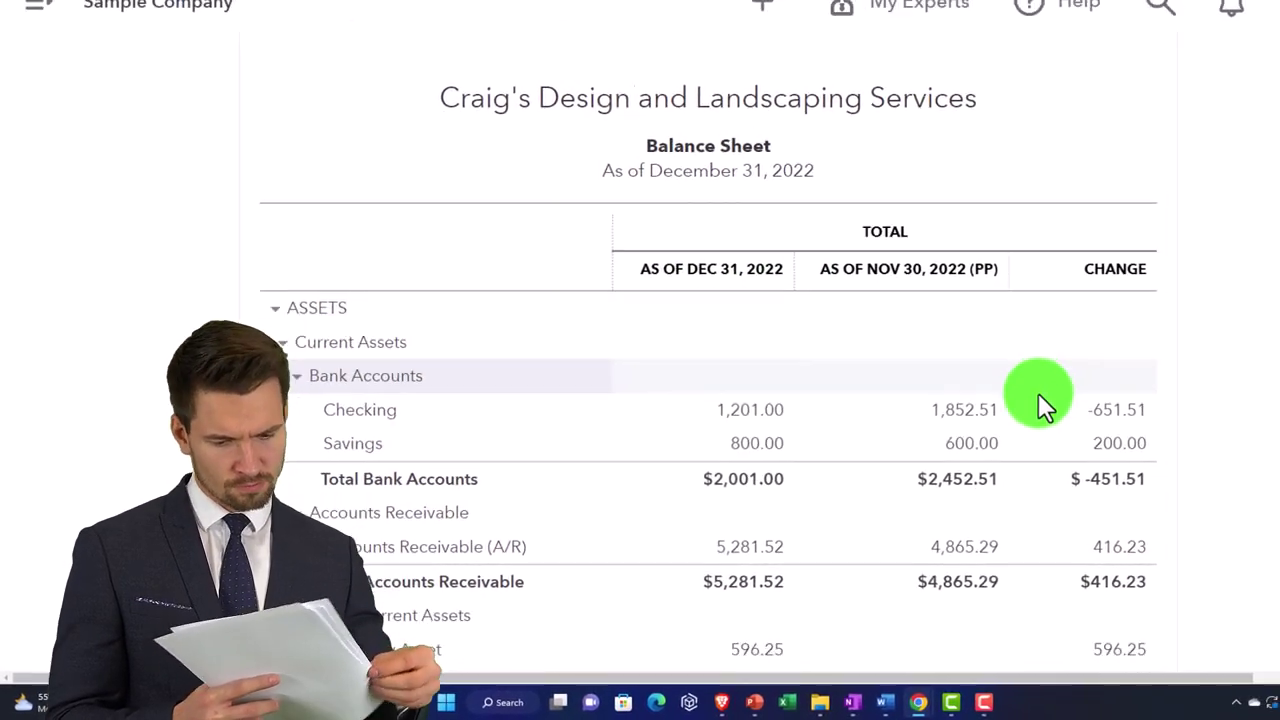
scroll(1038, 393, down, 1)
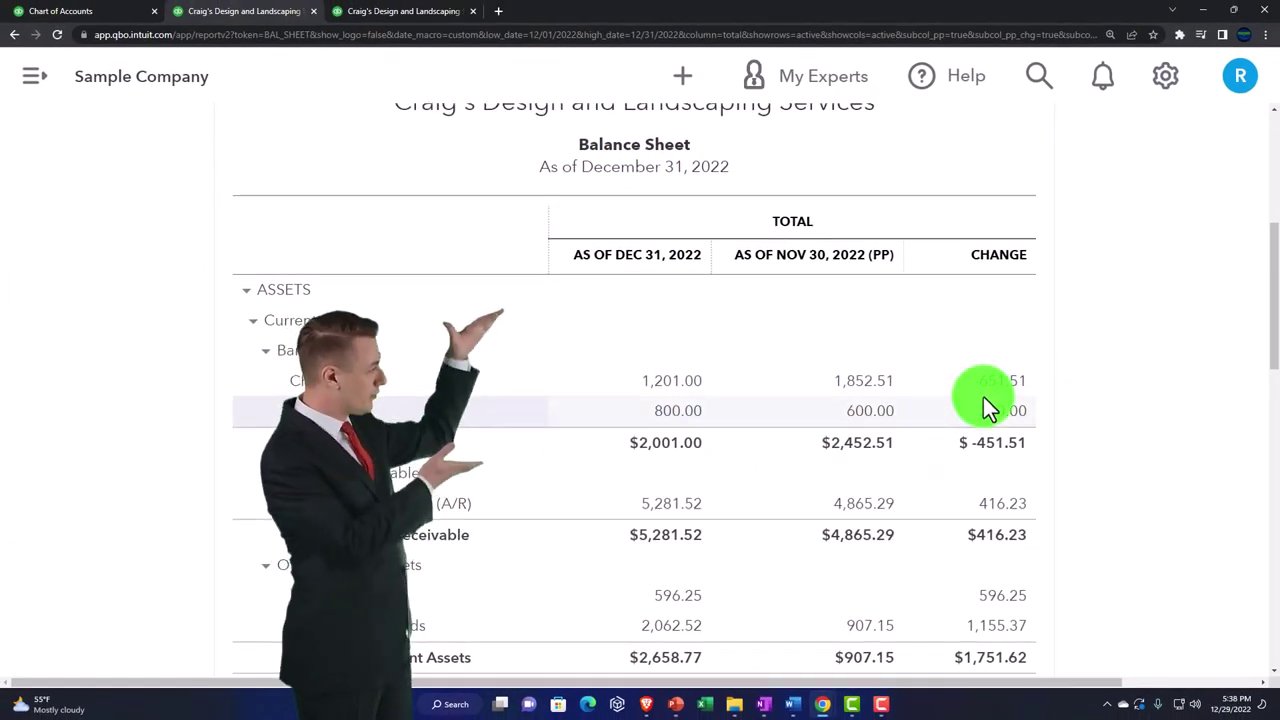
Add the % change column to the previous period comparison and rerun the Balance Sheet
scroll(981, 397, up, 4)
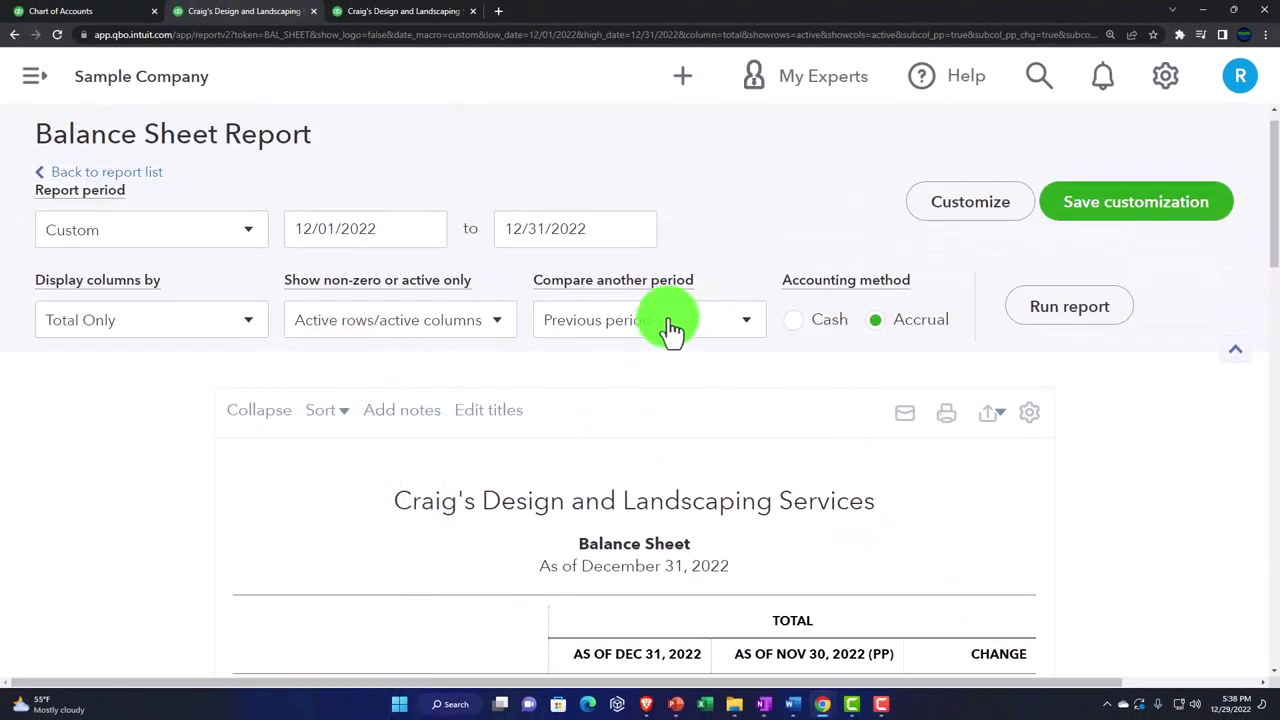
click(672, 322)
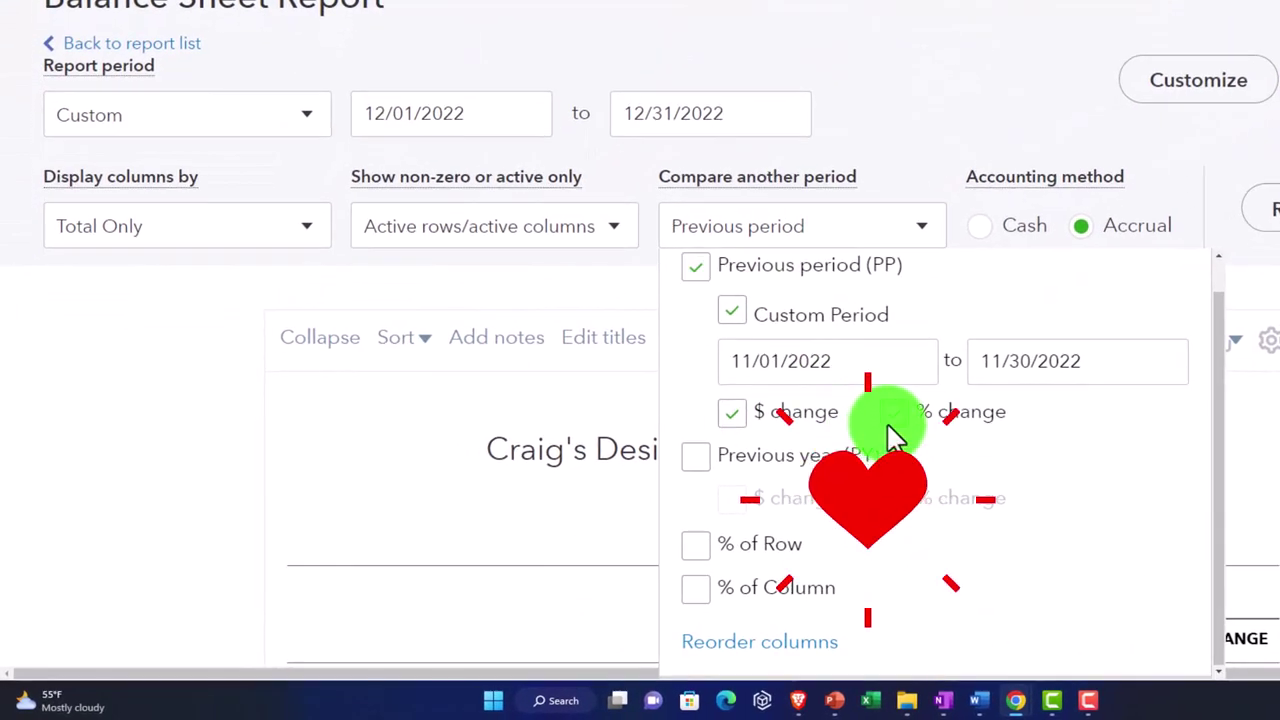
click(1262, 208)
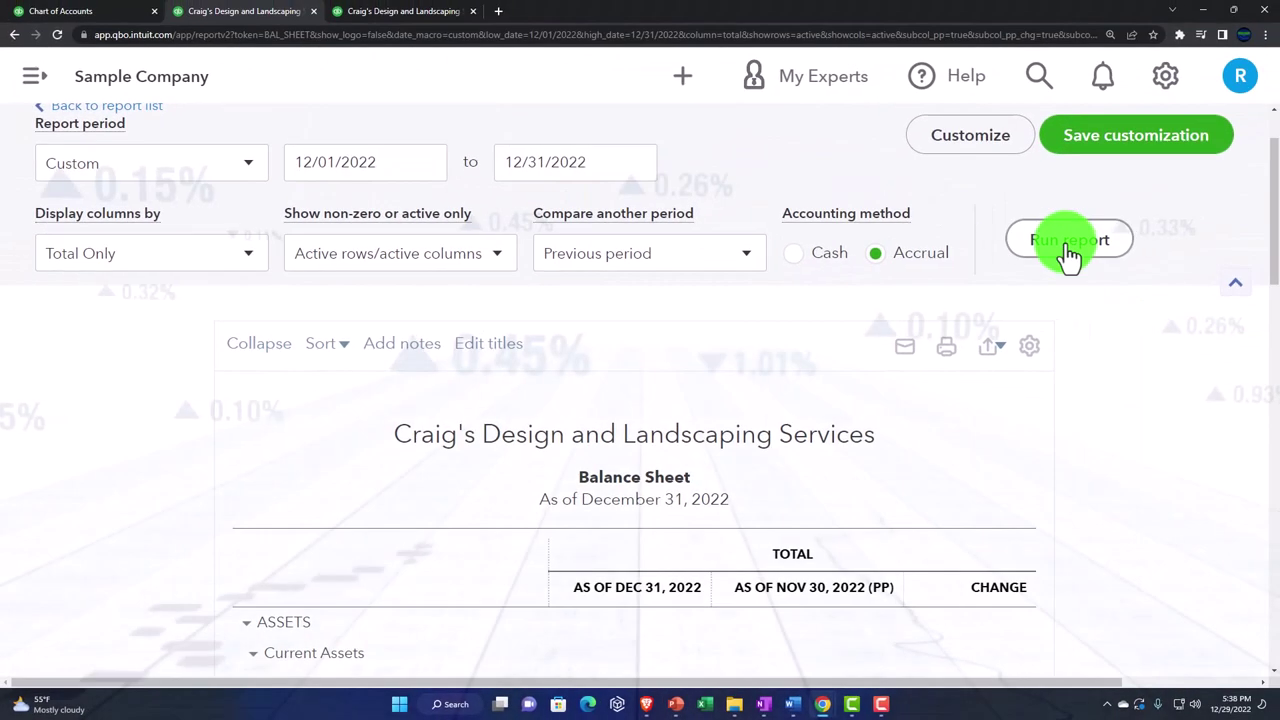
Open the Windows Calculator, keep it on top, and place it over the Balance Sheet beside the Accounts Receivable rows
click(446, 703)
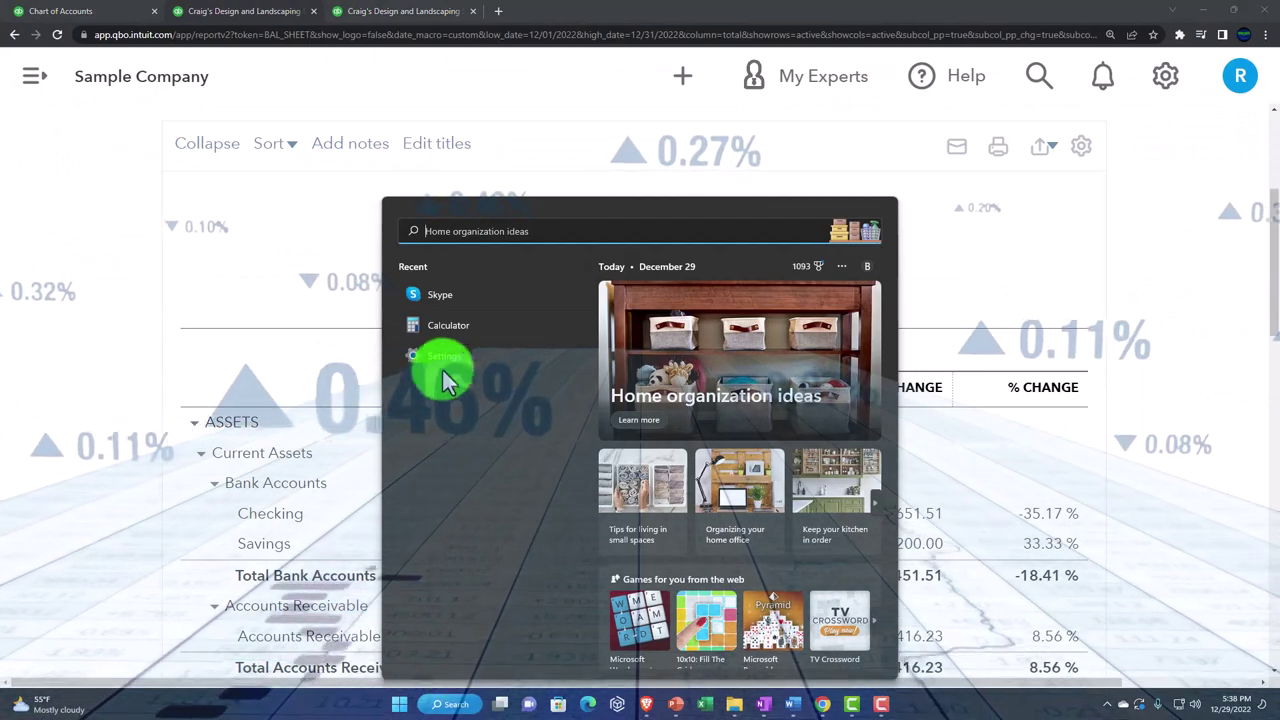
click(440, 325)
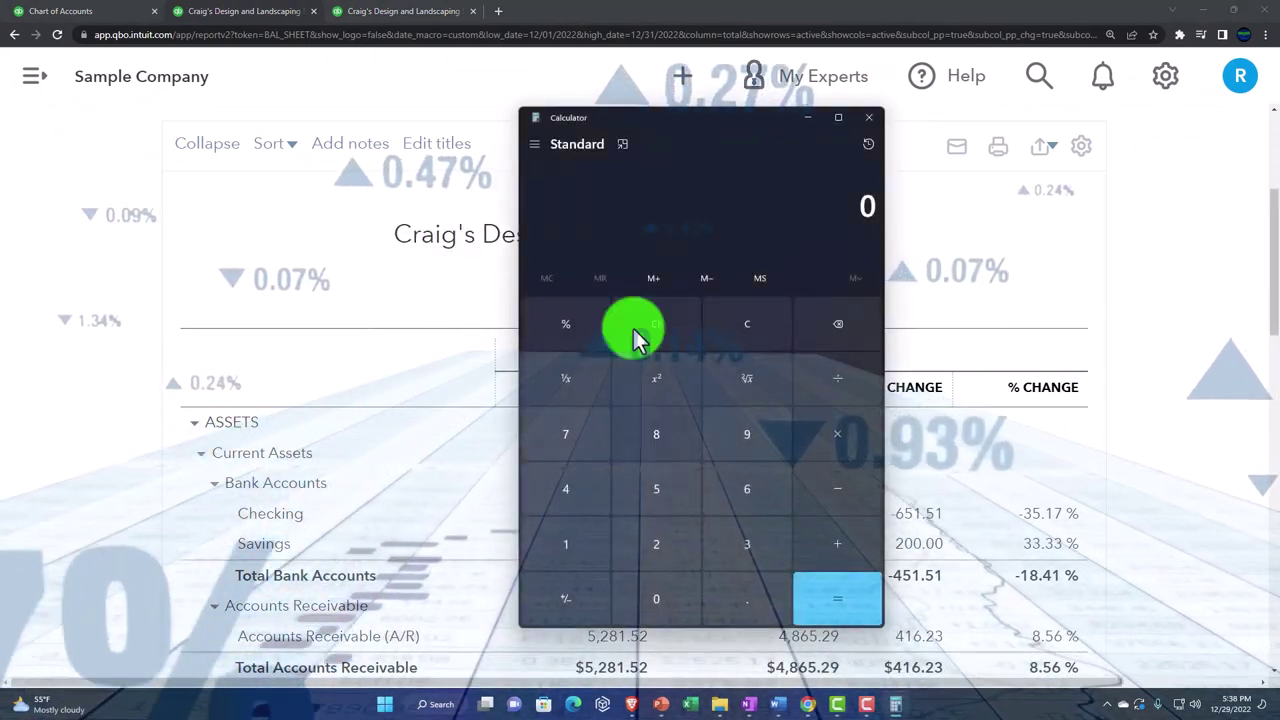
click(625, 145)
drag(1100, 43, 853, 316)
scroll(810, 400, down, 4)
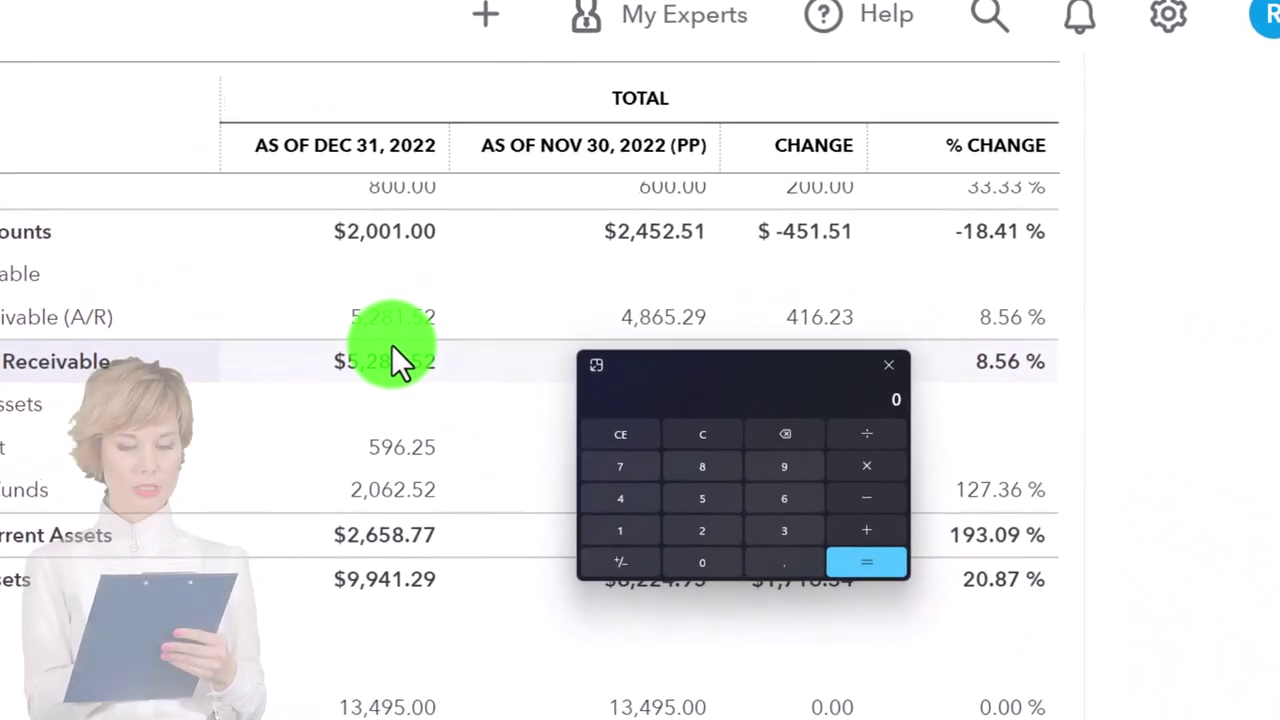
Calculate the Accounts Receivable dollar change in the calculator by subtracting 4865.29 from 5281.52
text(5)
text(28)
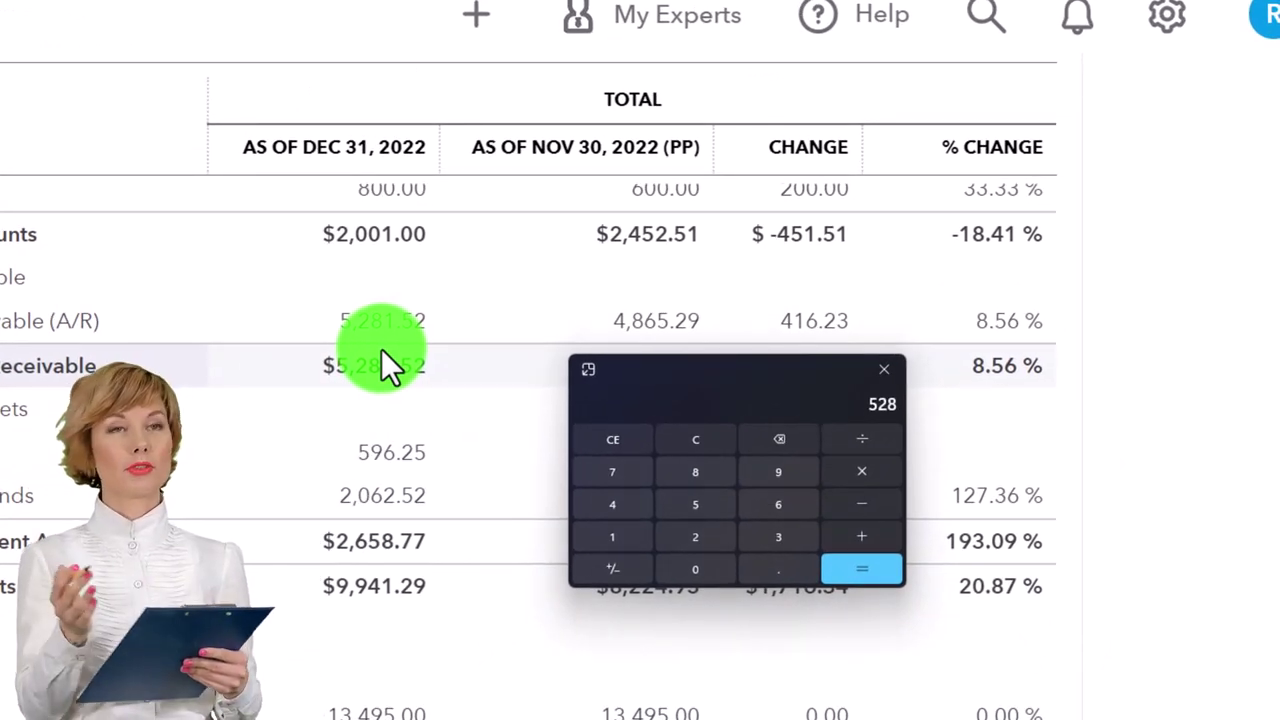
text(1.5248)
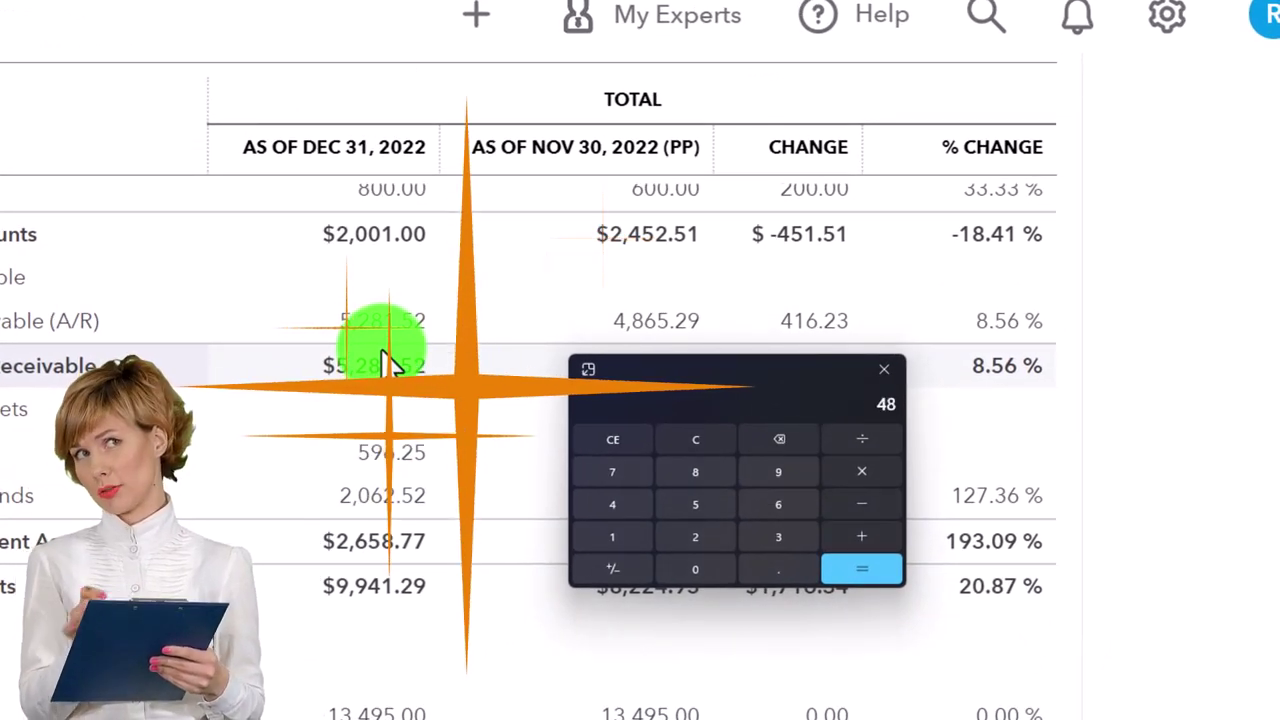
text(65.29)
key(Return)
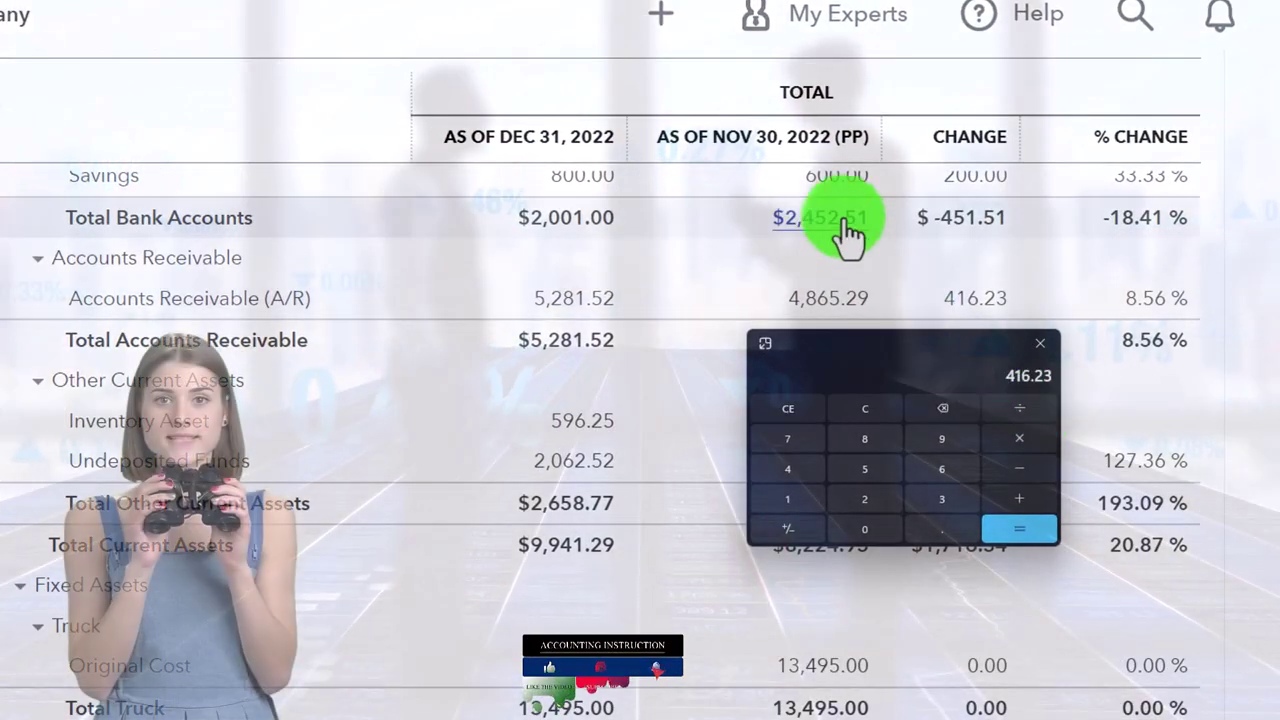
Divide the 416.23 Accounts Receivable change by 4865.29 in the calculator, and clear the calculator off the report
click(815, 200)
click(843, 404)
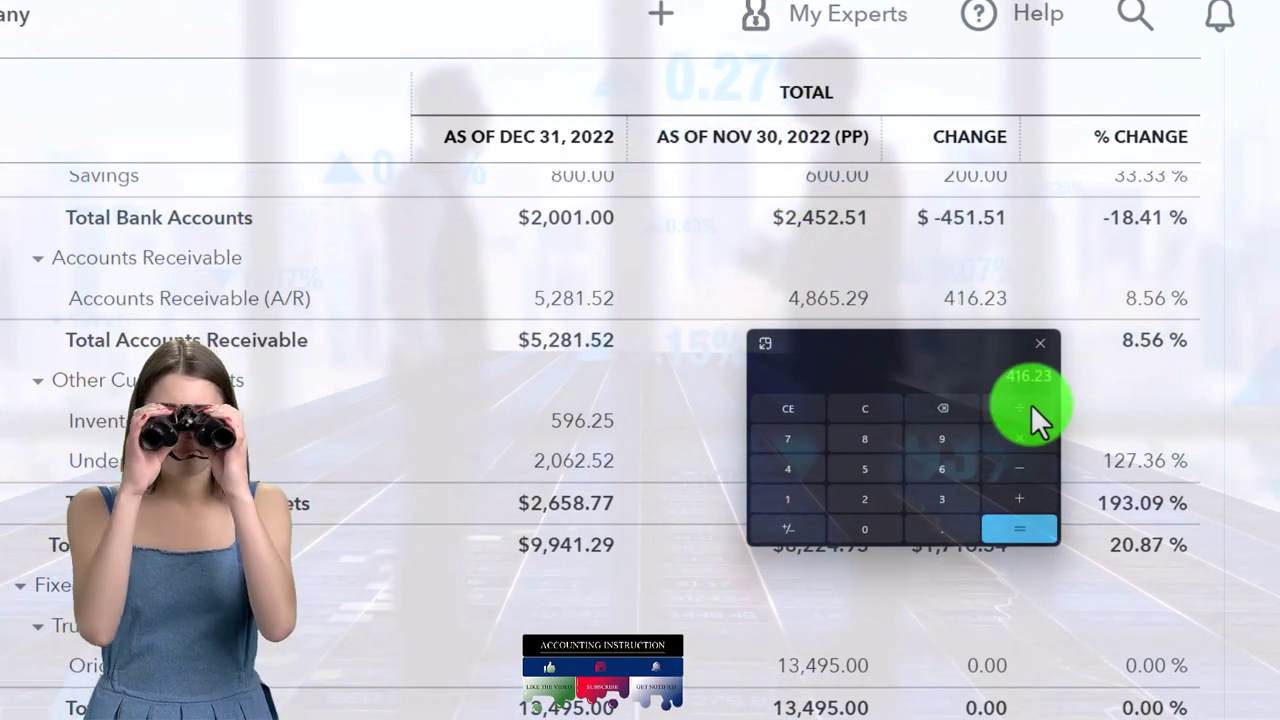
text(486)
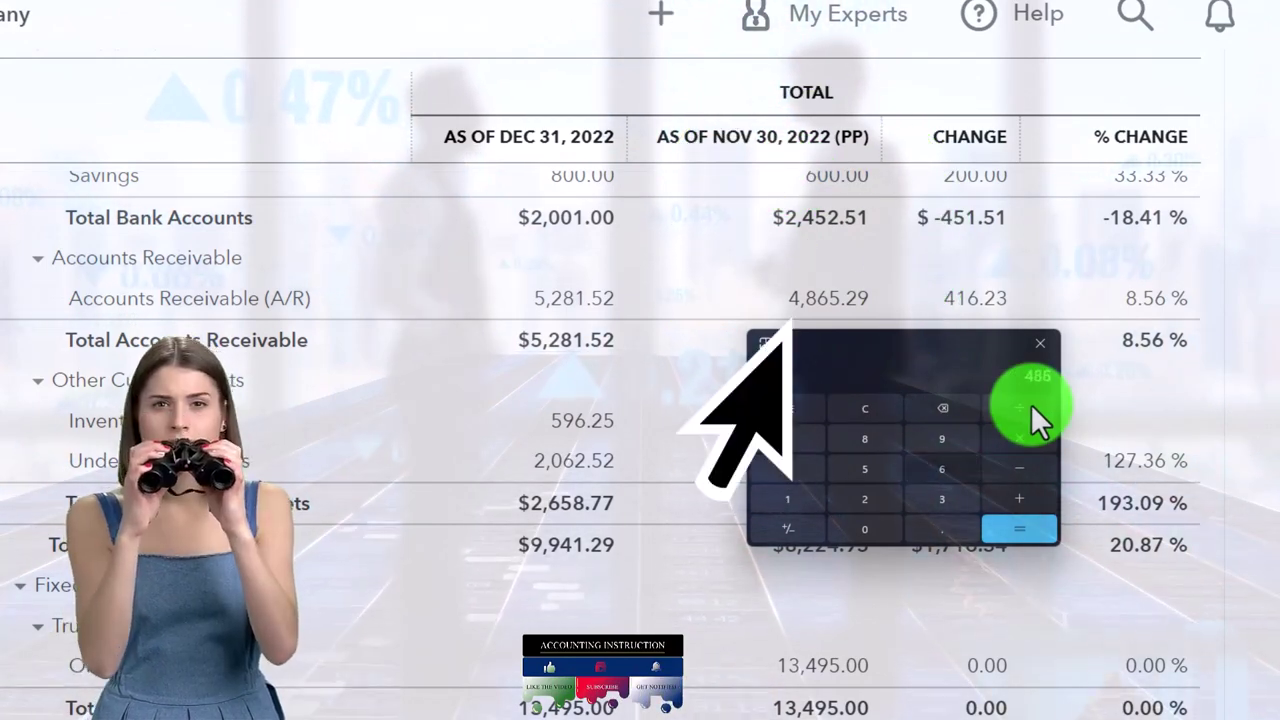
text(5.29)
key(Return)
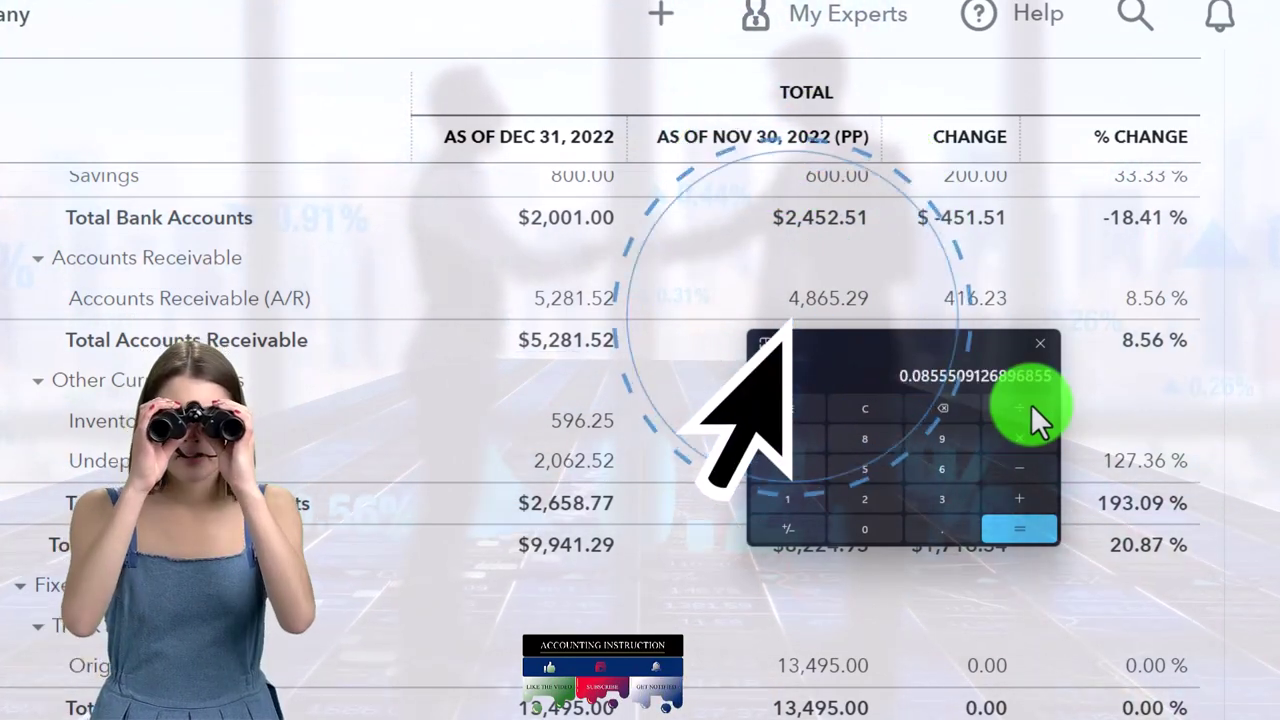
click(930, 395)
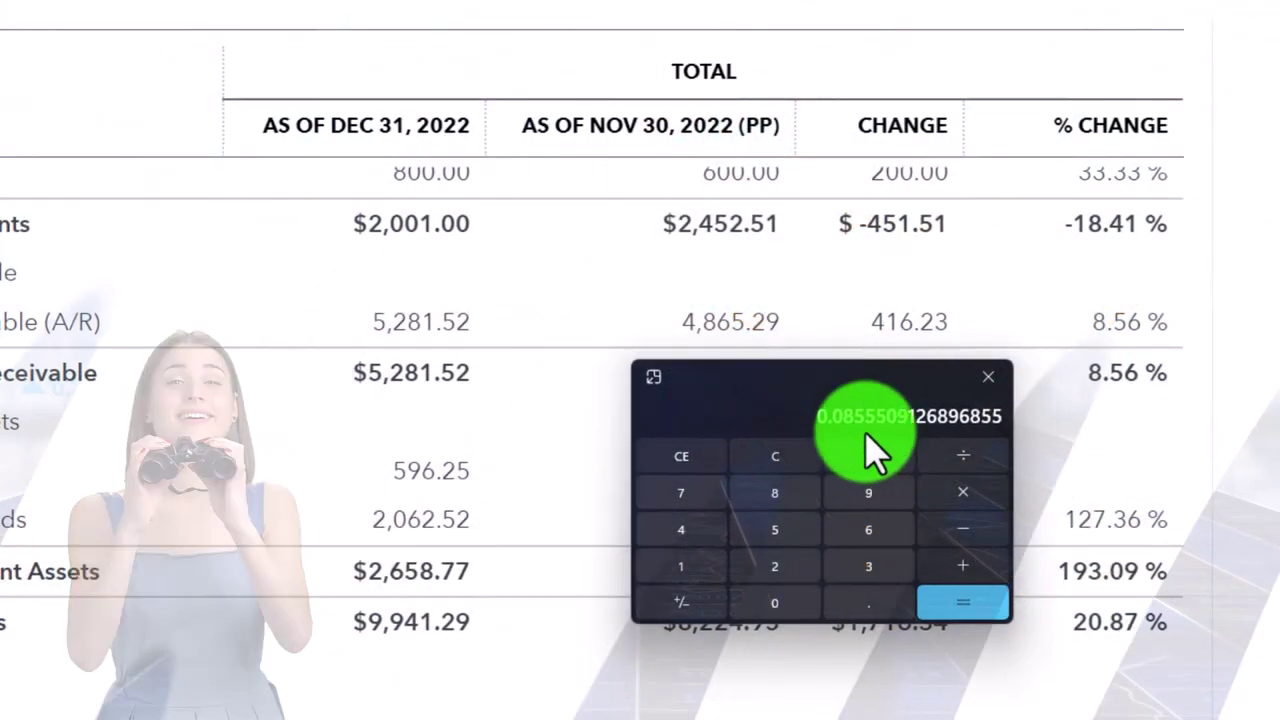
drag(846, 409, 1063, 417)
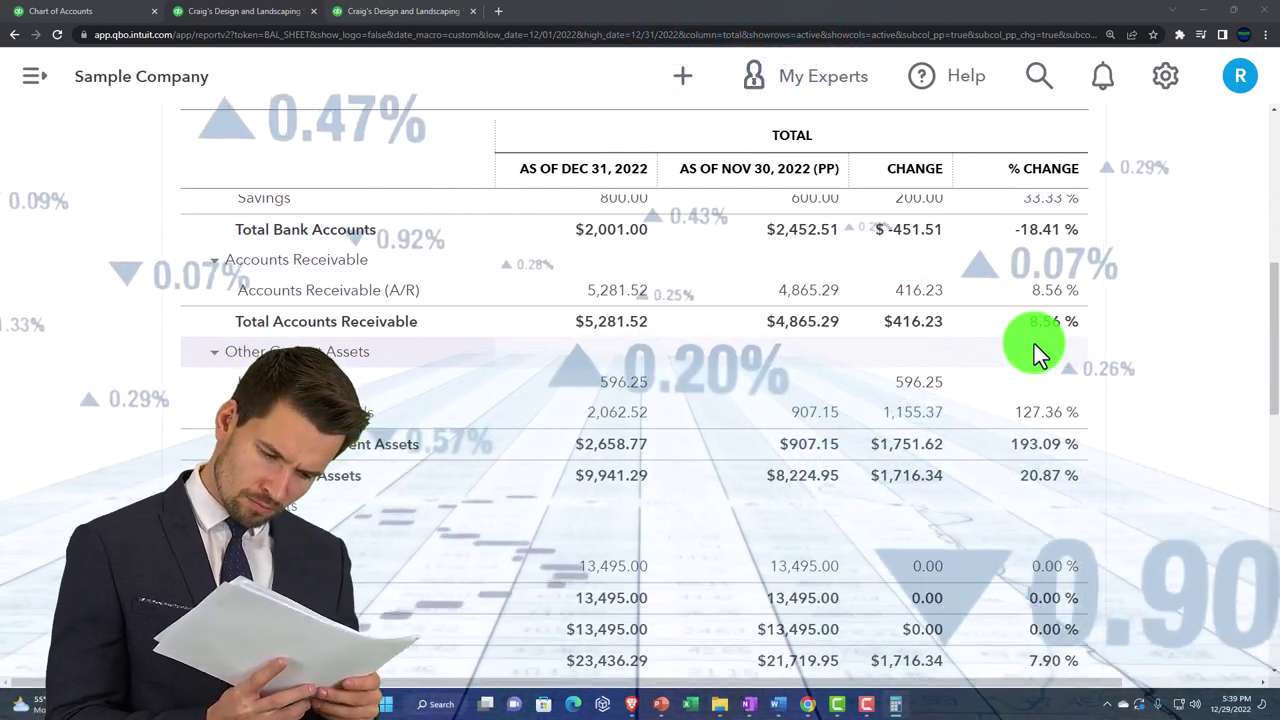
Set the start date of the custom previous period comparison to 10/01/2022
scroll(1034, 344, up, 3)
scroll(1034, 344, up, 3)
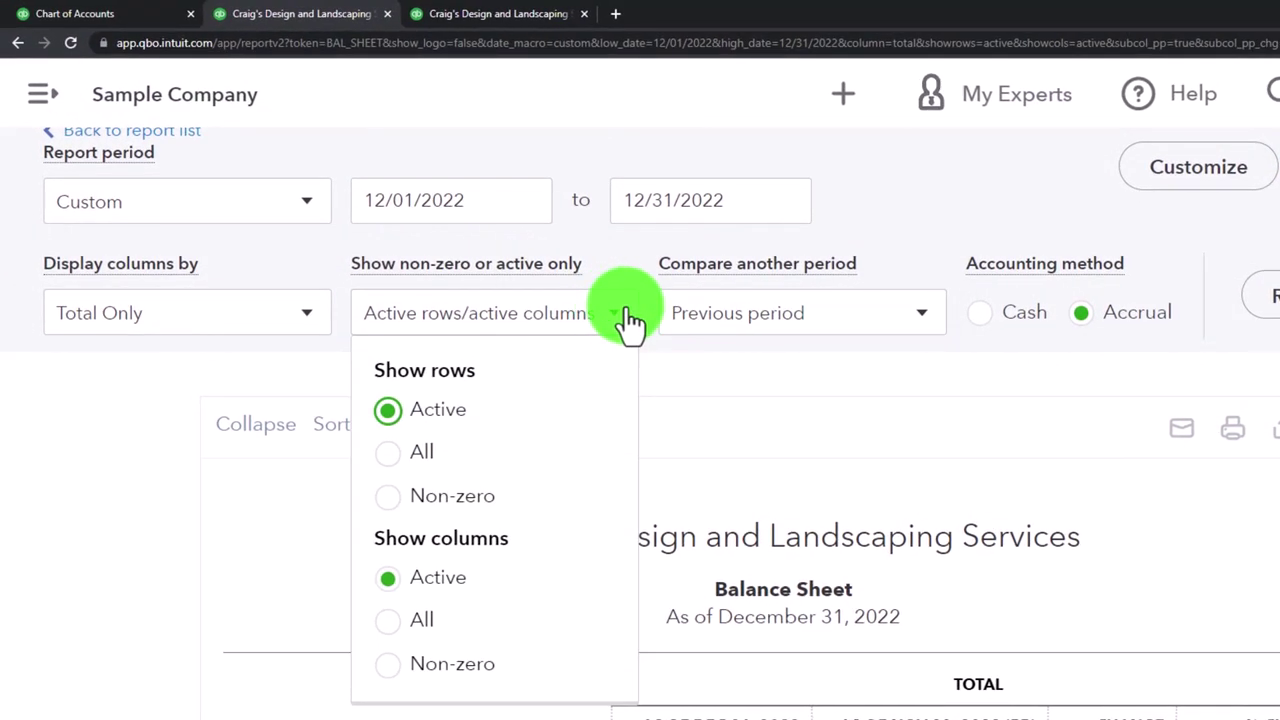
click(626, 314)
scroll(766, 323, down, 3)
scroll(771, 300, up, 4)
click(757, 285)
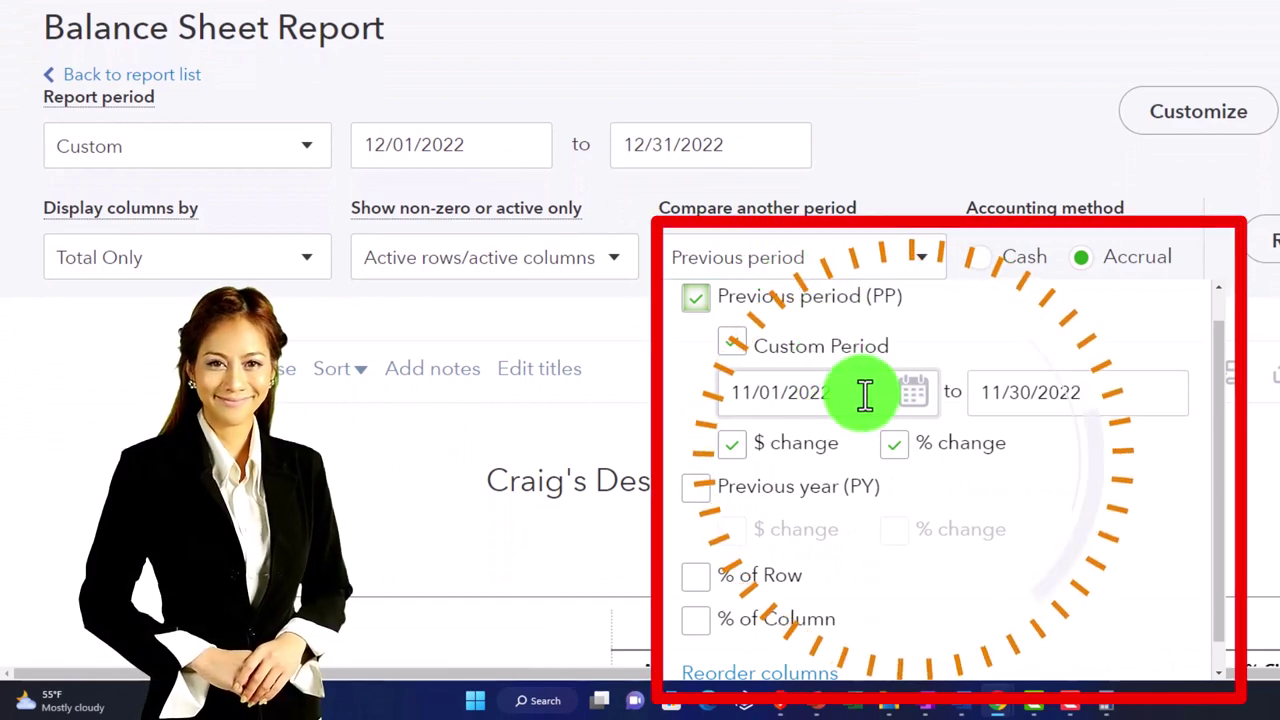
drag(862, 398, 729, 388)
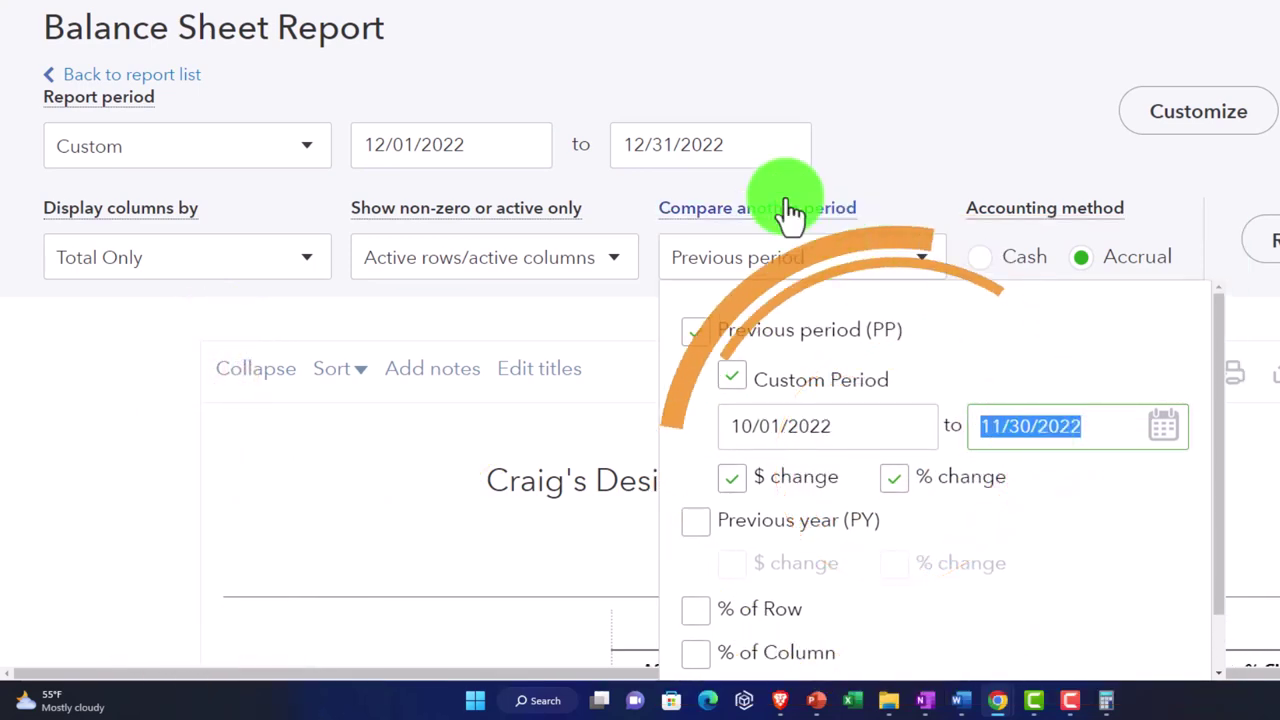
Set the report period's start date to 10/01/2022 and rerun the Balance Sheet
click(519, 148)
key(ctrl+a)
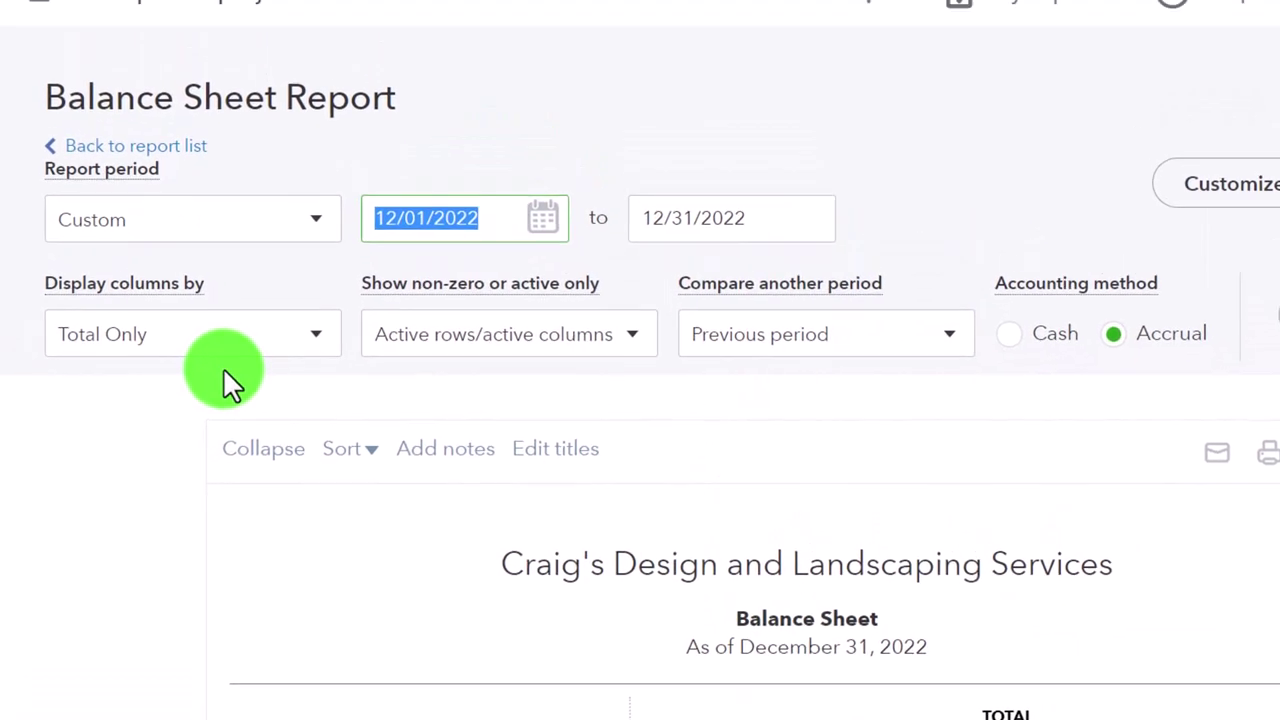
text(10)
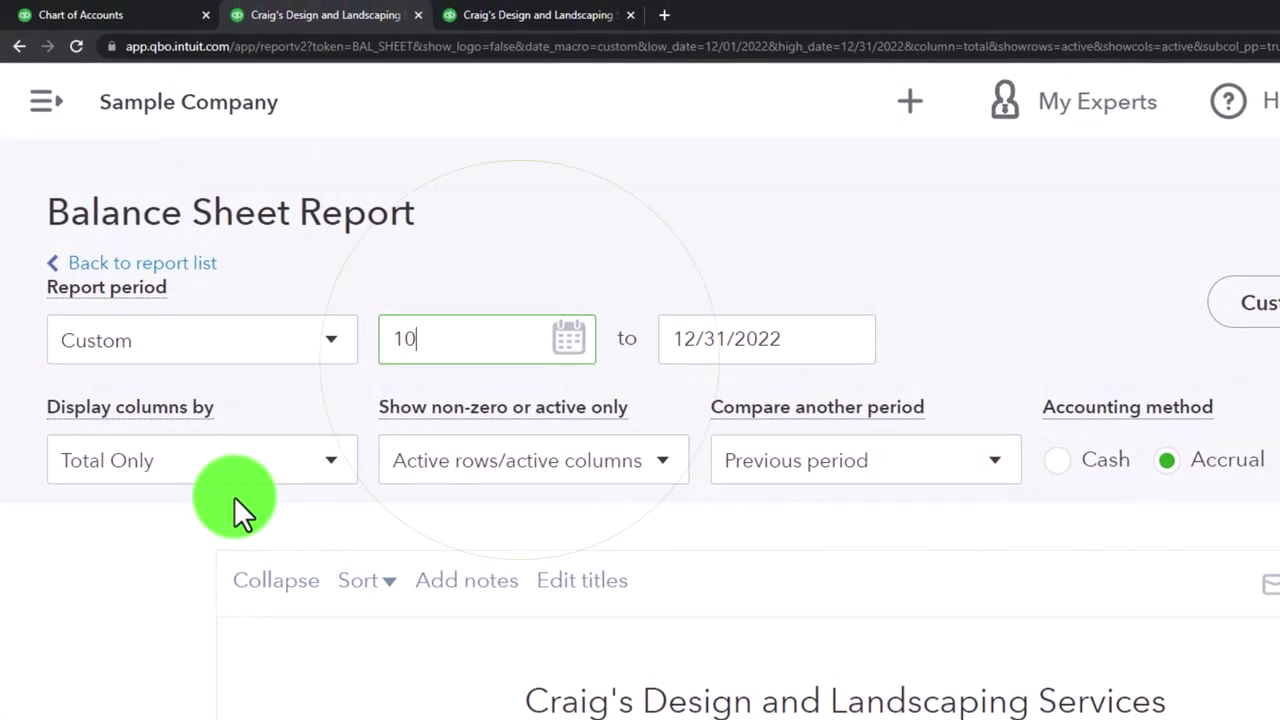
text(0122)
key(Tab)
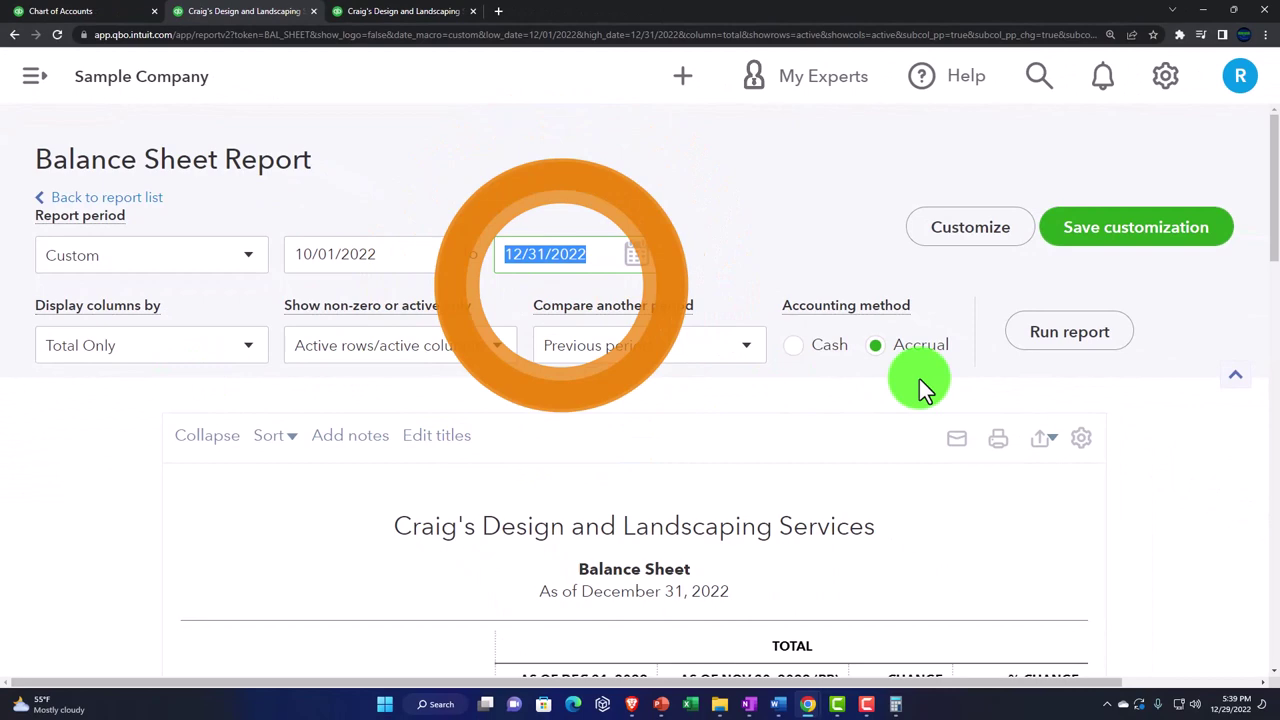
click(1062, 340)
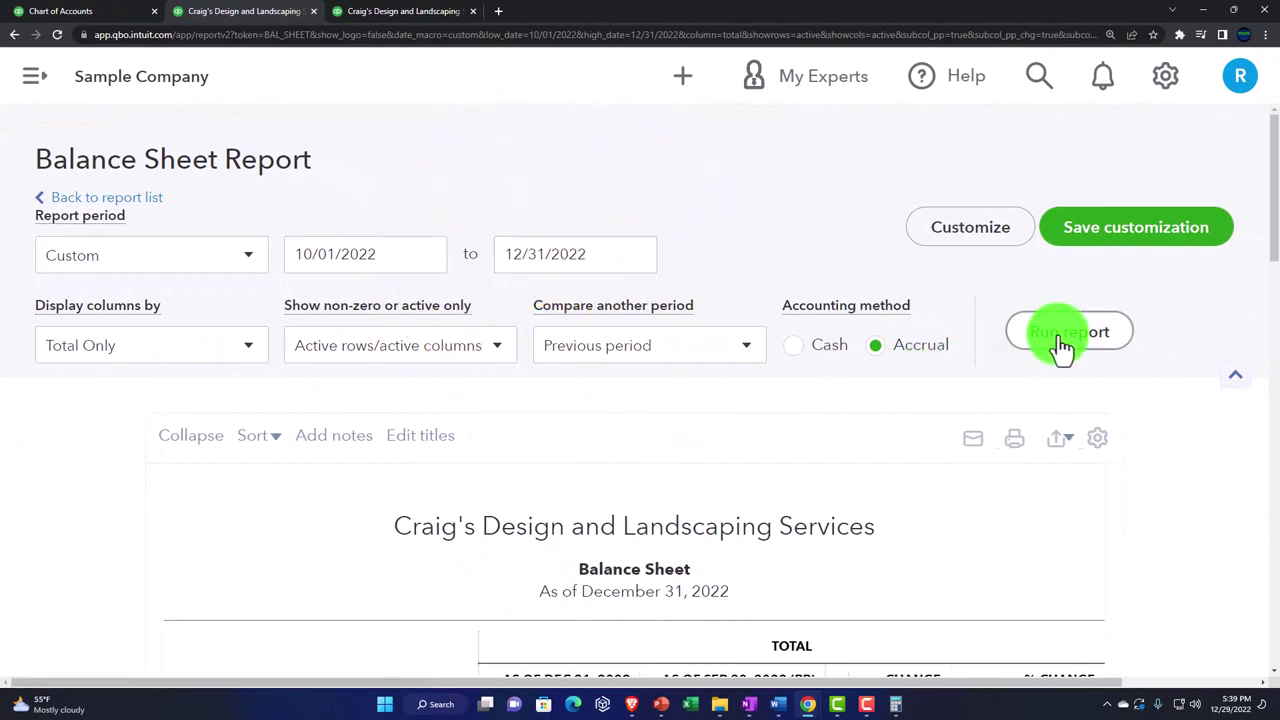
Check the custom previous period dates used for comparison with the new report range, and review the report's column headings
click(753, 355)
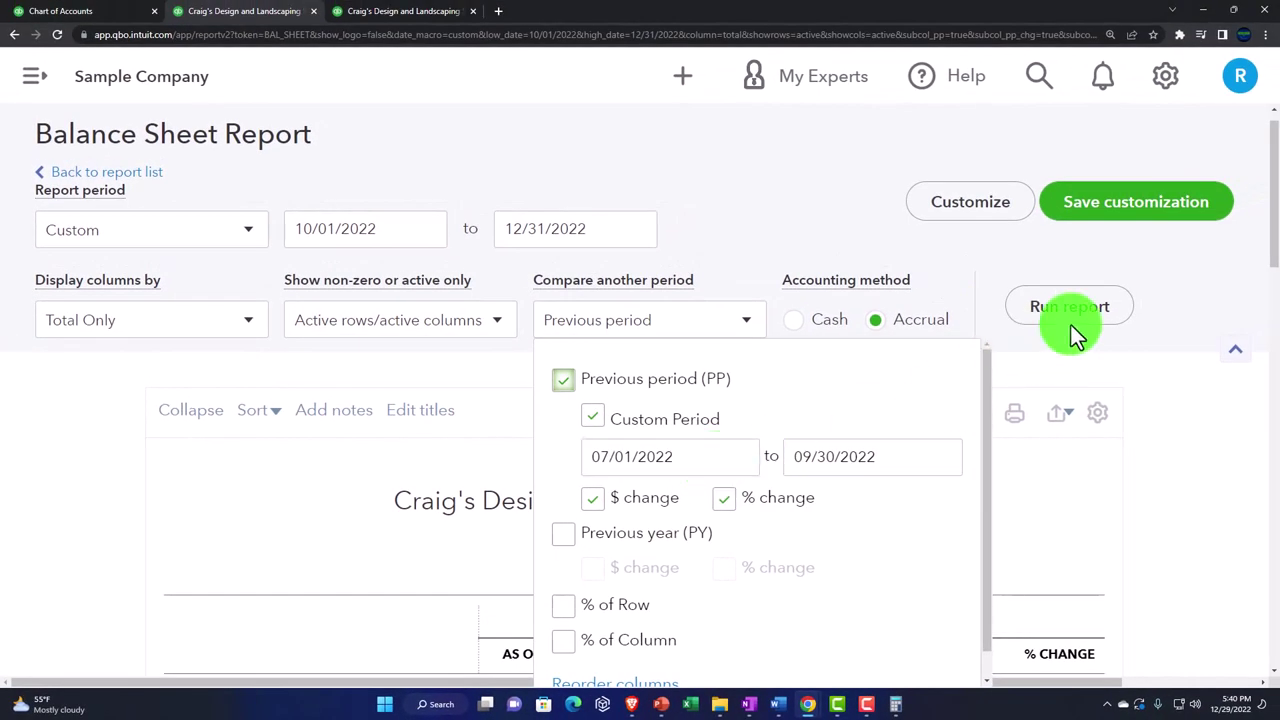
click(1071, 322)
scroll(1093, 312, down, 3)
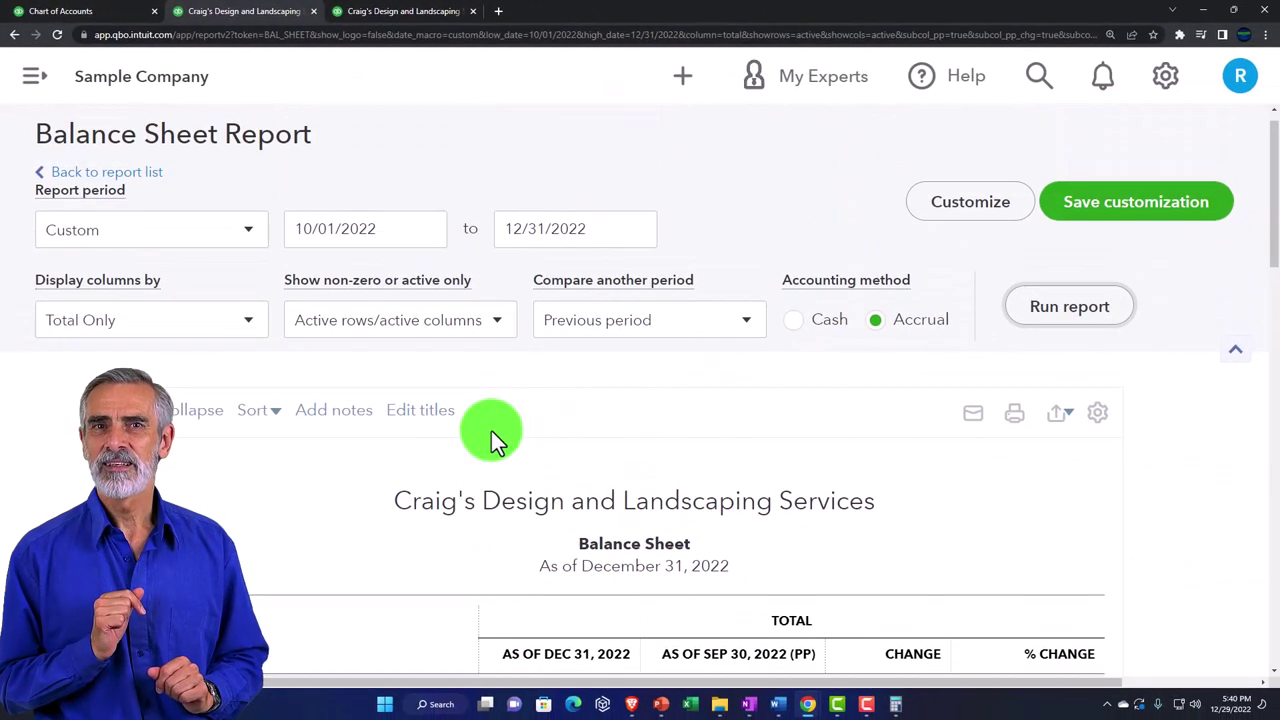
scroll(491, 430, down, 2)
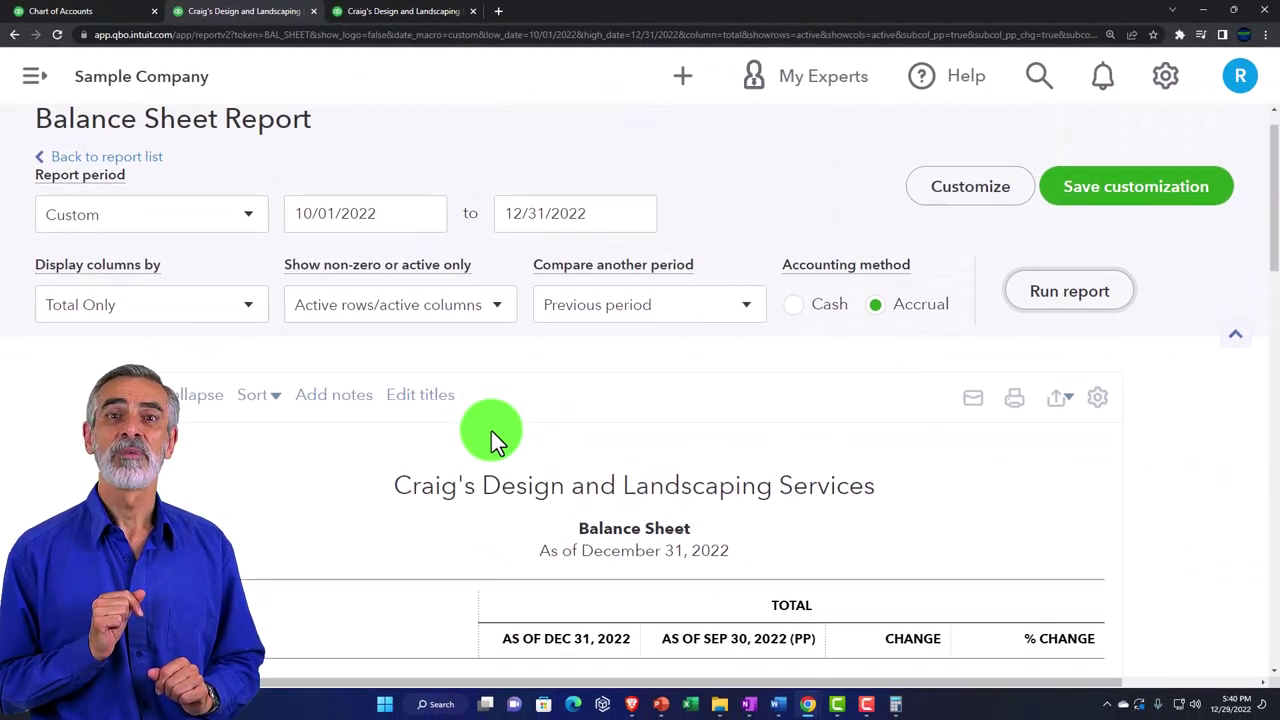
scroll(491, 430, up, 2)
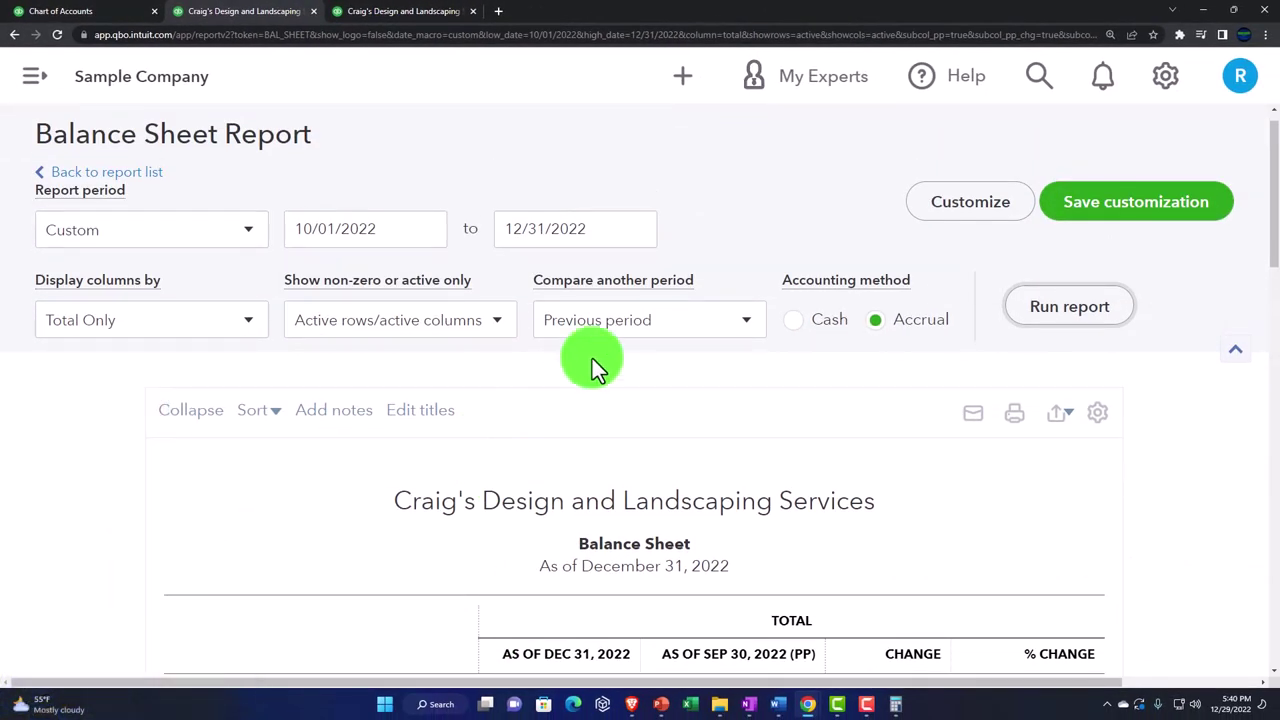
Remove the previous period comparison and rerun the Balance Sheet
click(664, 326)
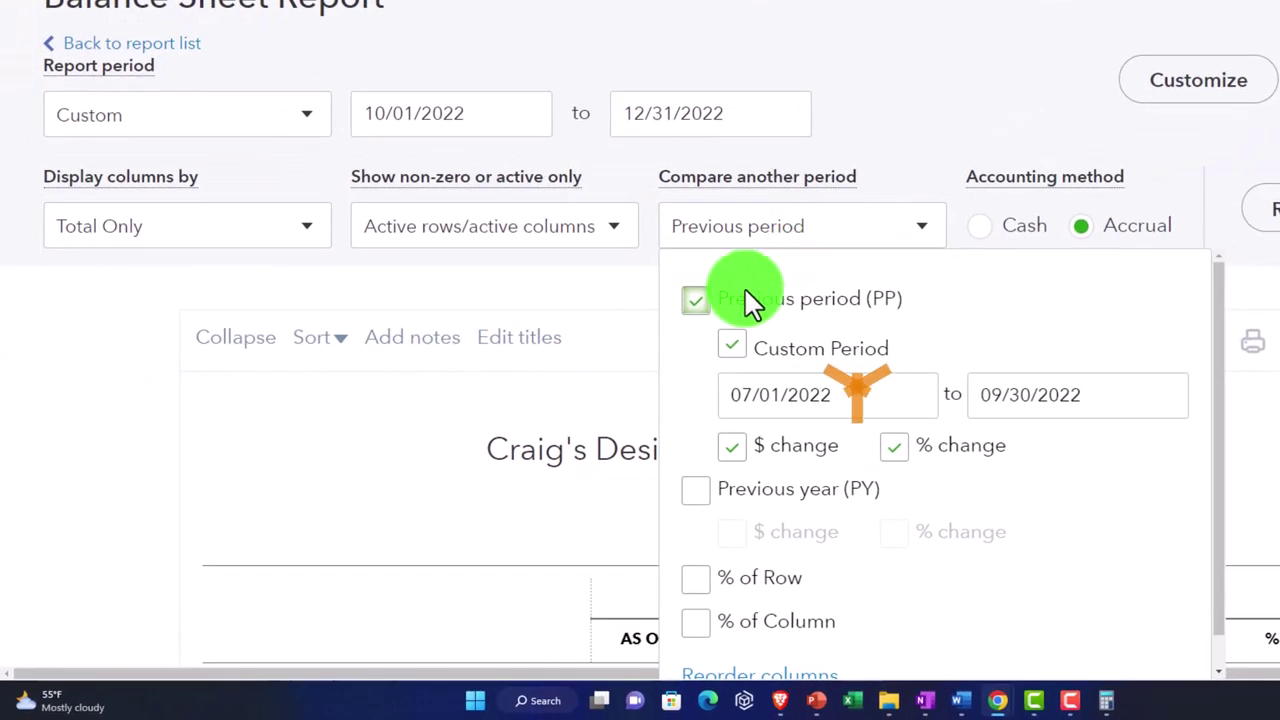
click(697, 299)
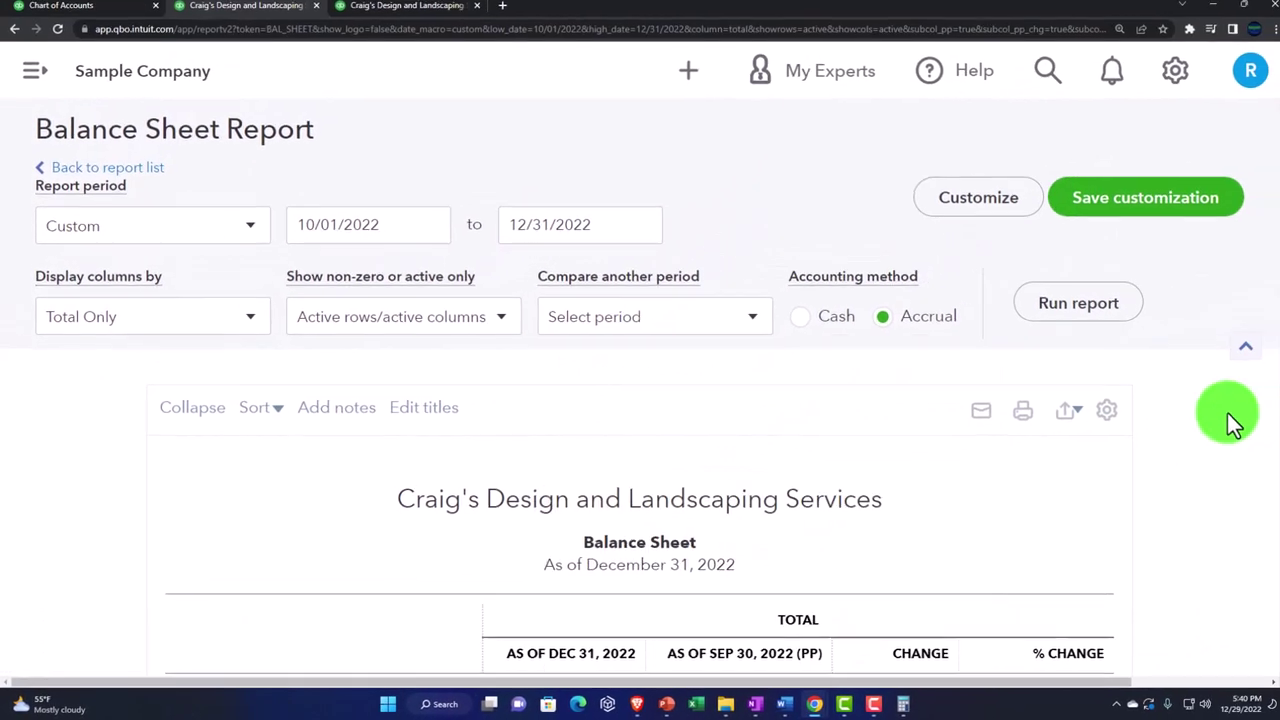
click(1108, 318)
scroll(494, 409, down, 3)
scroll(494, 409, up, 3)
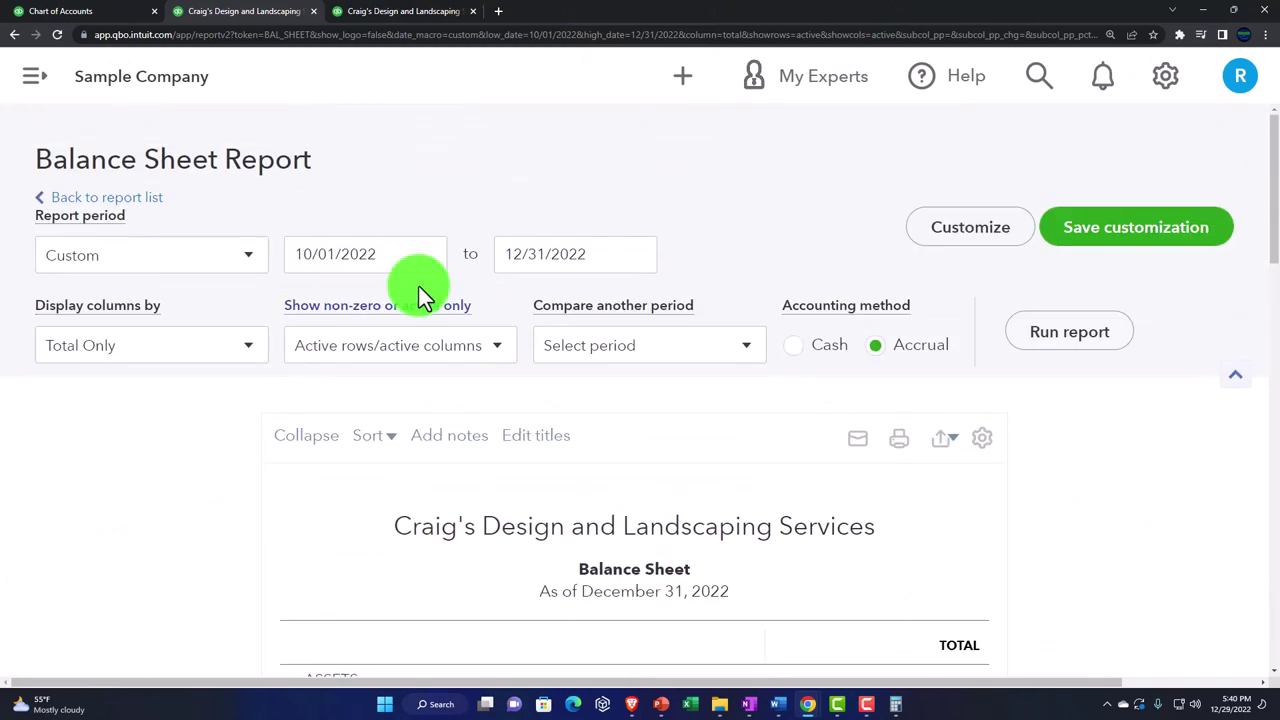
Set the report period's start date to 01/01/2022 and rerun the Balance Sheet
click(455, 280)
text(01/01/2)
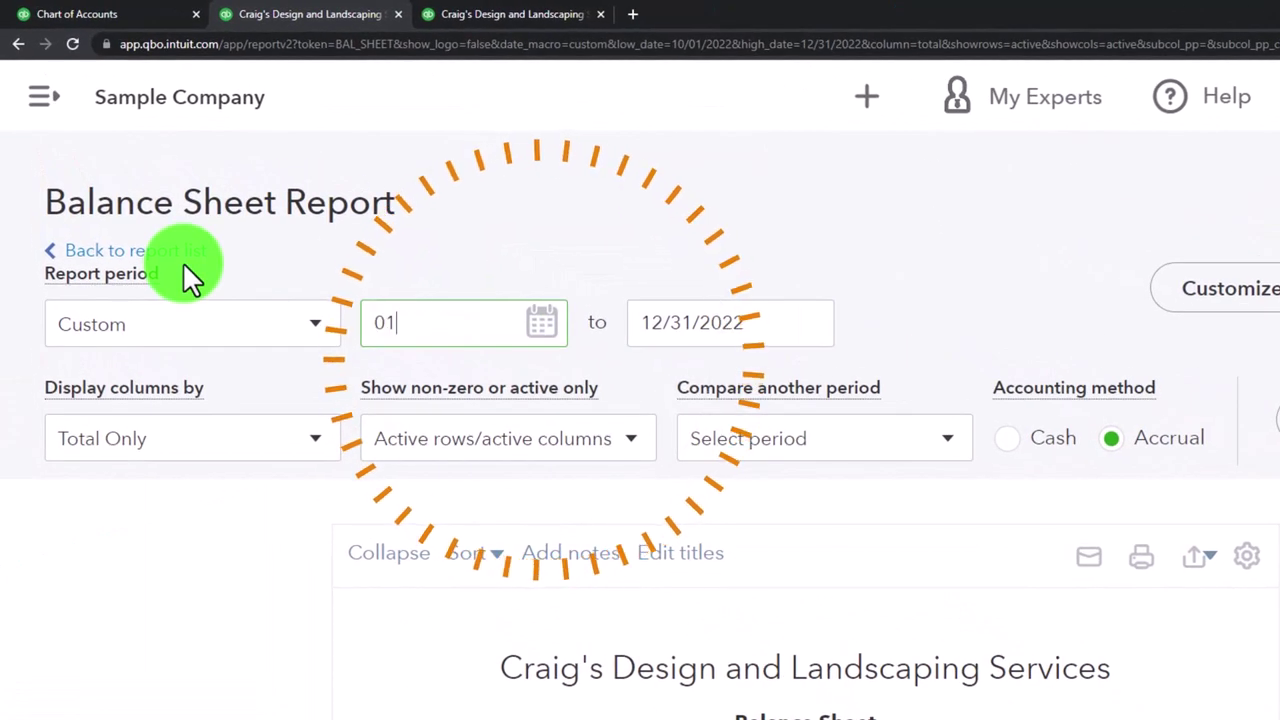
text(022)
key(Tab)
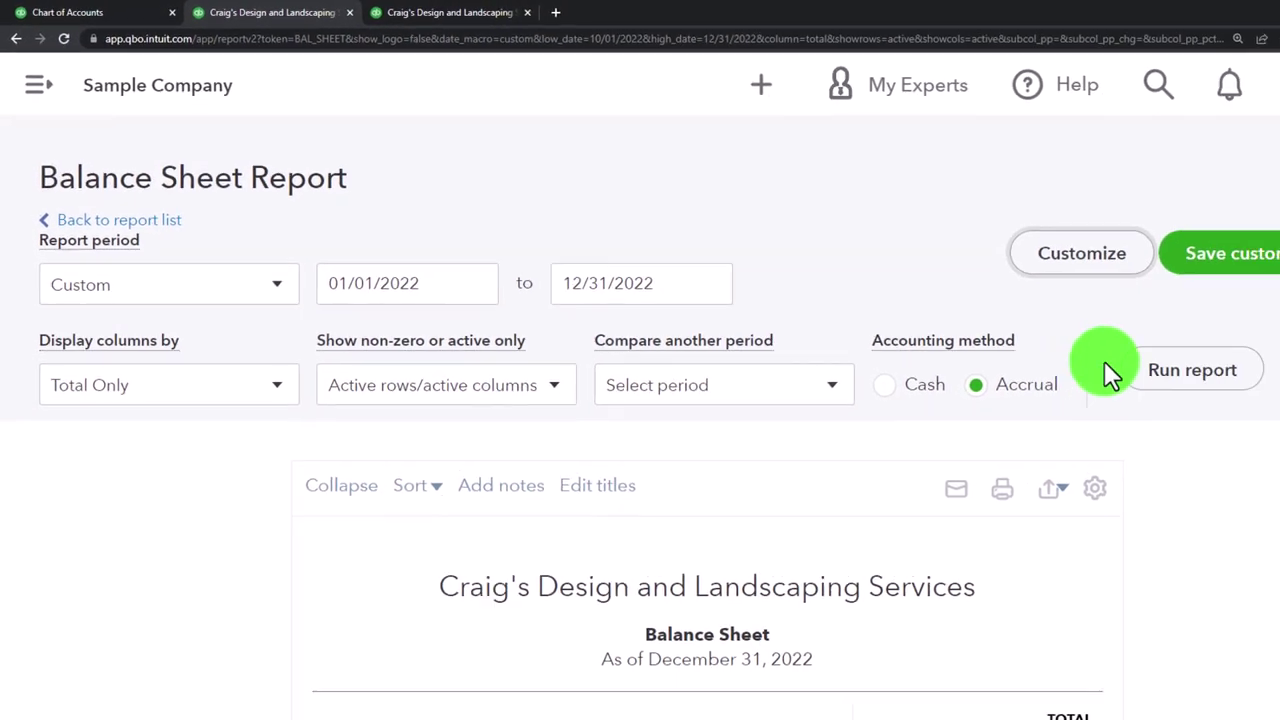
click(1058, 344)
scroll(1051, 343, down, 3)
scroll(777, 349, up, 2)
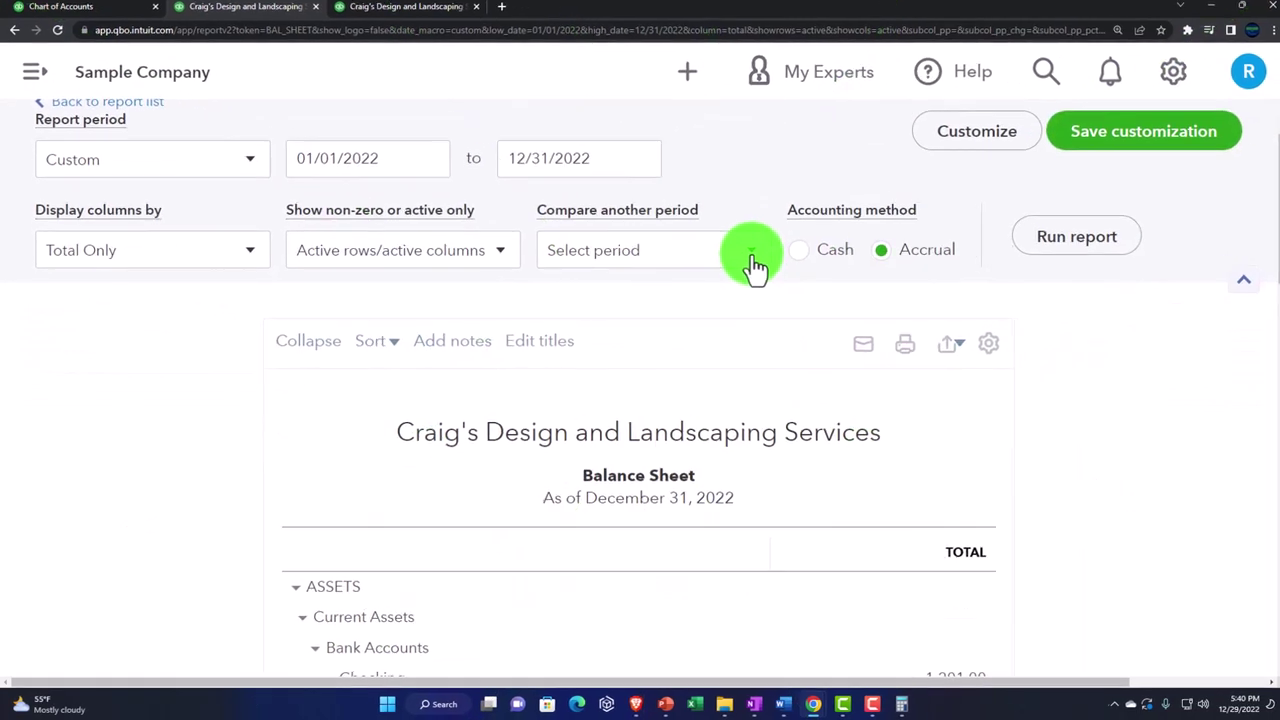
Compare the Balance Sheet with the previous year (PY) and rerun the report
click(755, 265)
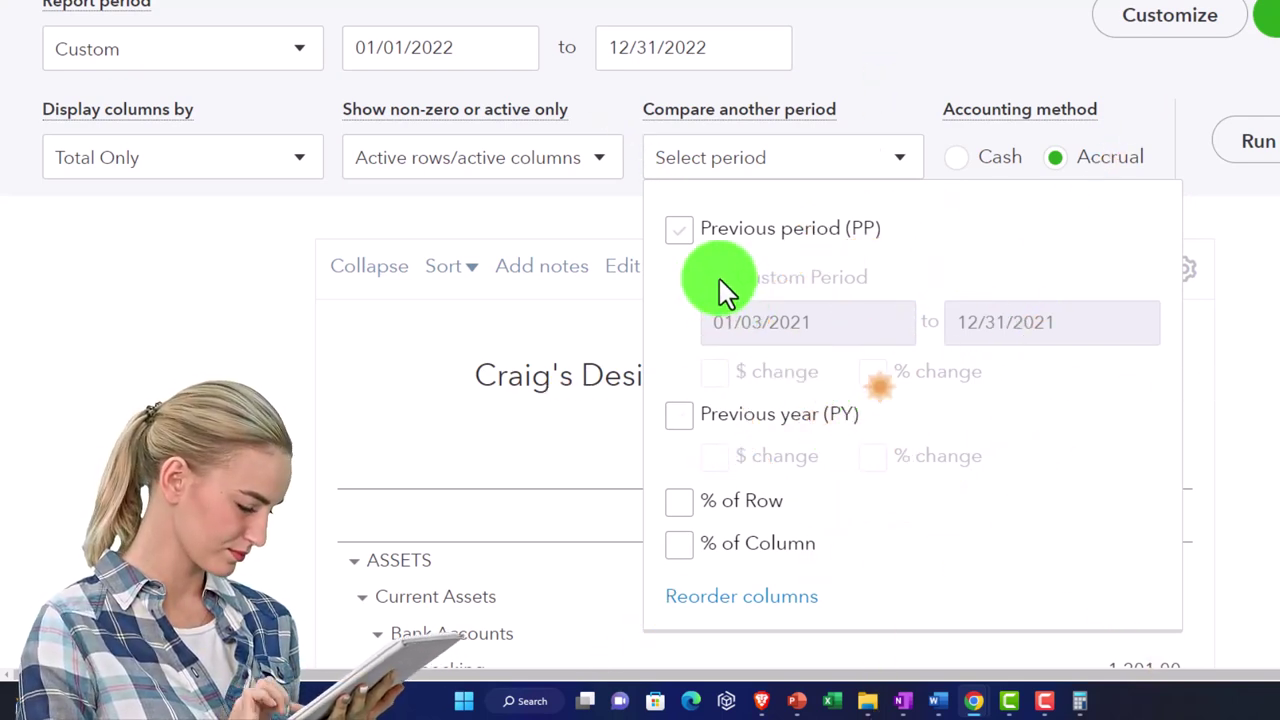
click(688, 418)
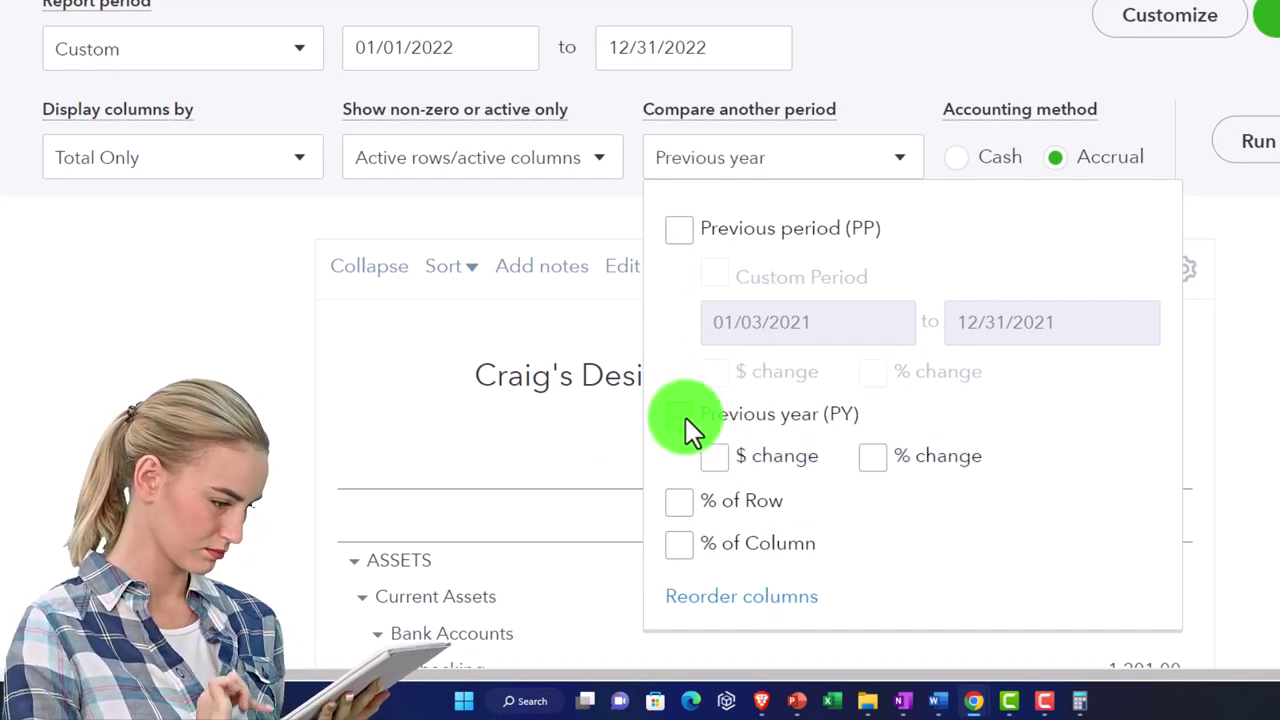
scroll(1100, 420, down, 3)
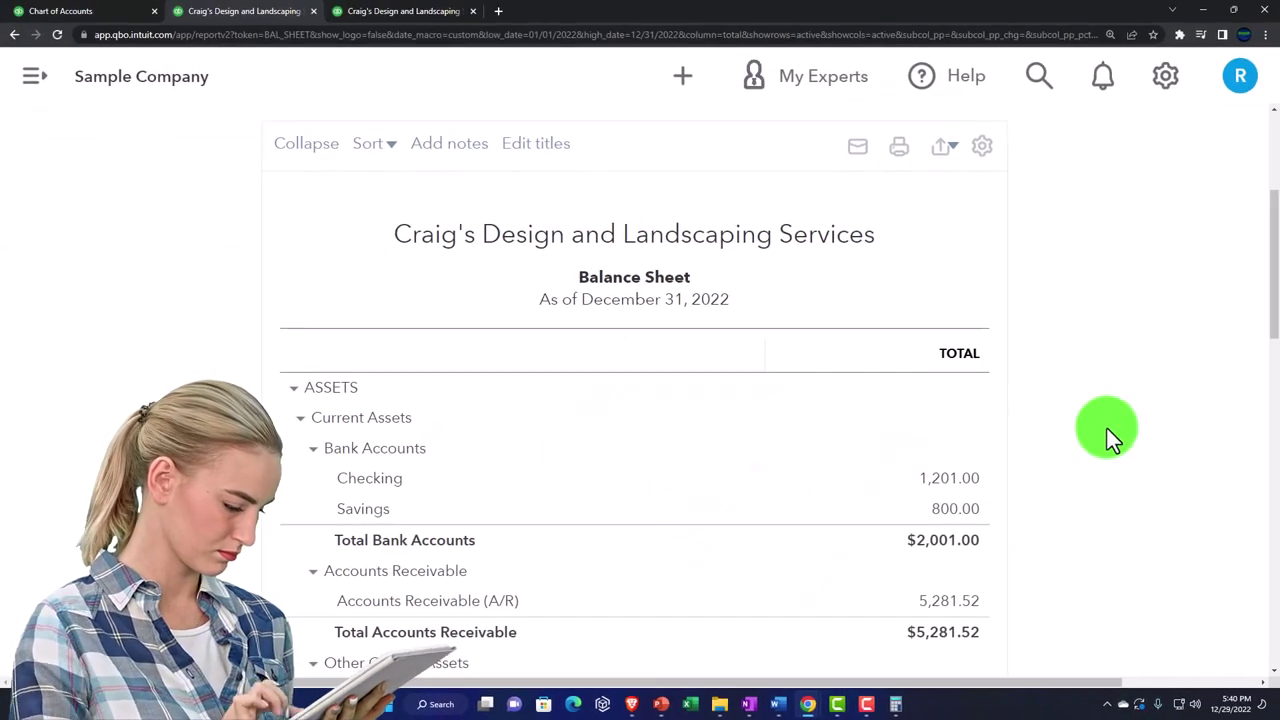
scroll(1095, 380, up, 3)
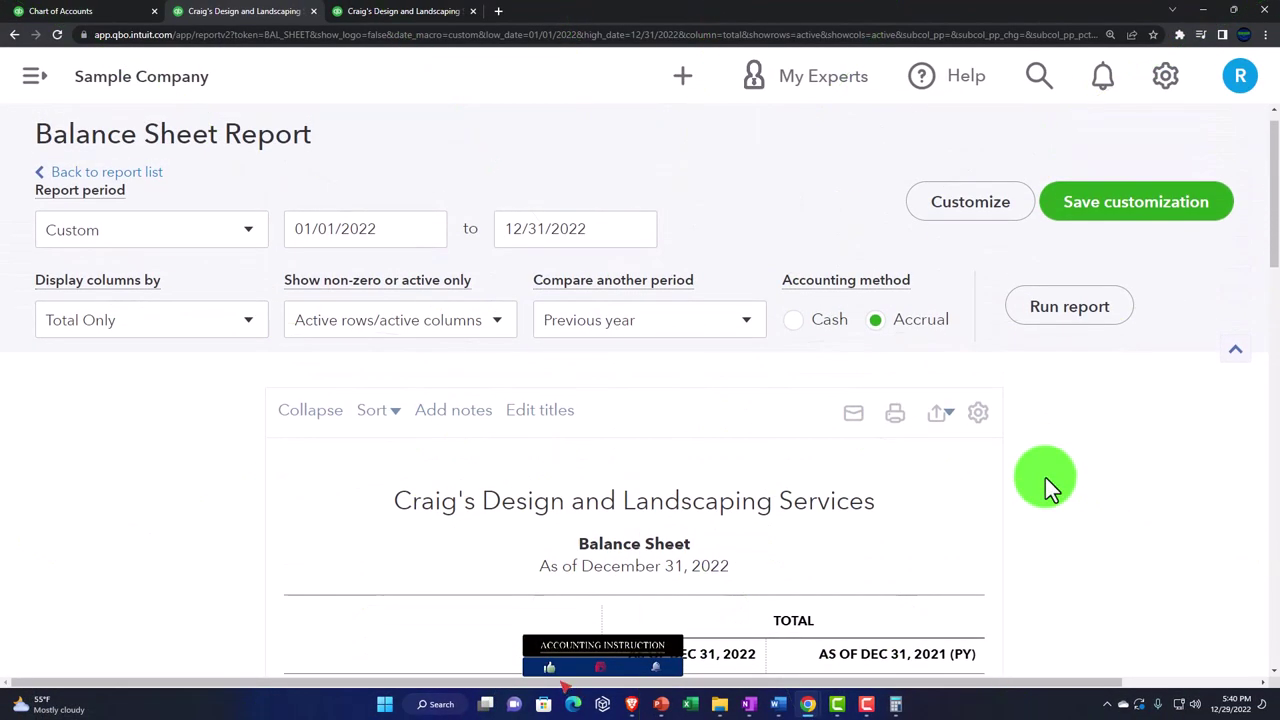
Set the report period's end date to 10/31/2022 and rerun the Balance Sheet
scroll(1000, 520, down, 2)
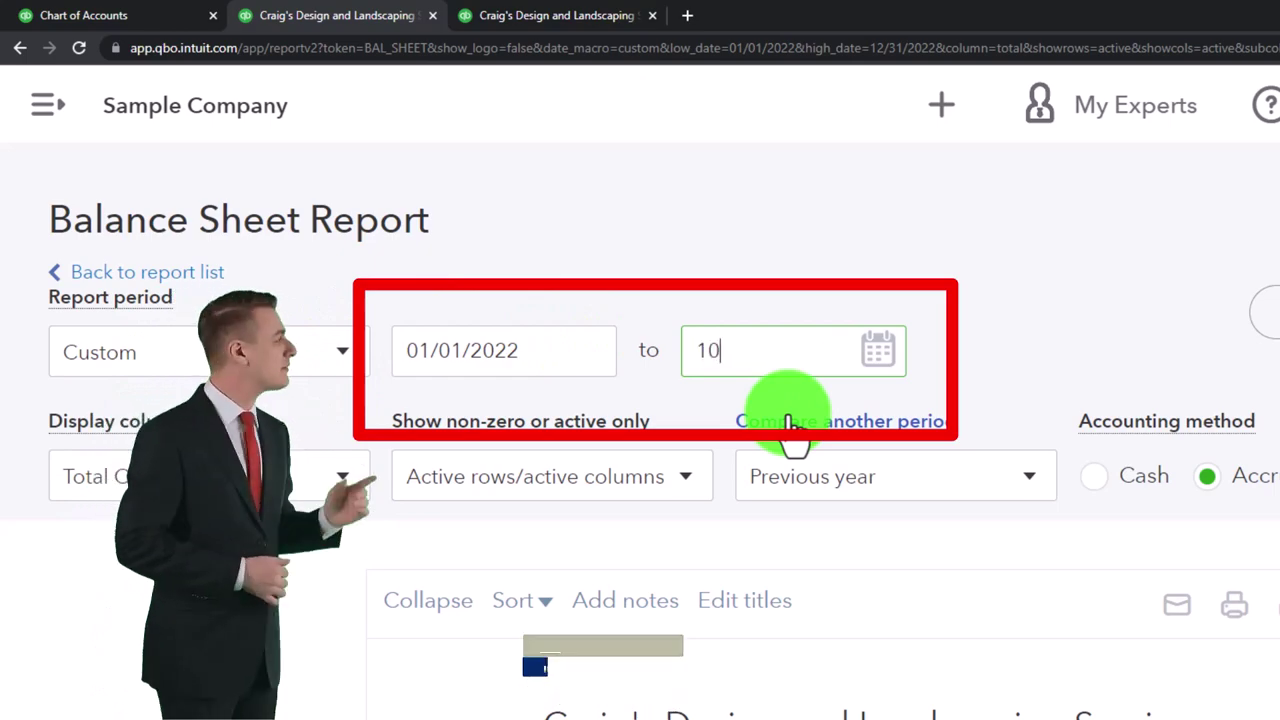
text(22)
key(Tab)
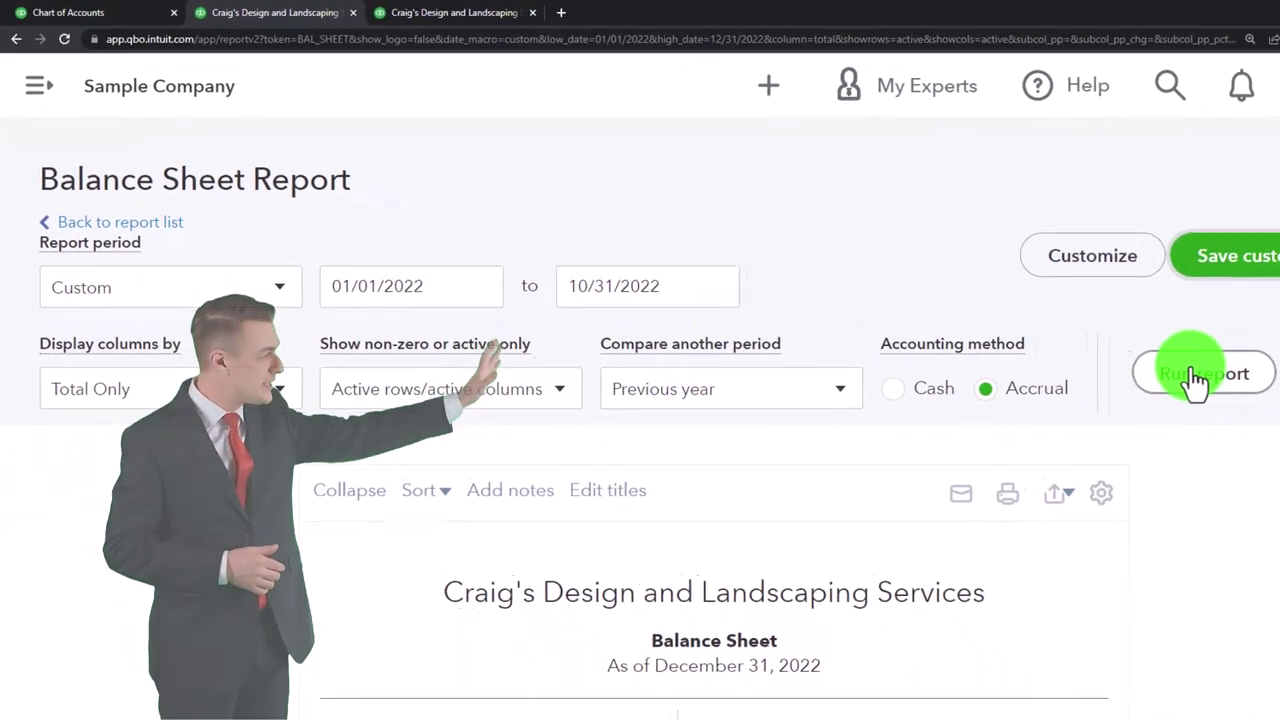
click(1195, 376)
scroll(1184, 396, down, 3)
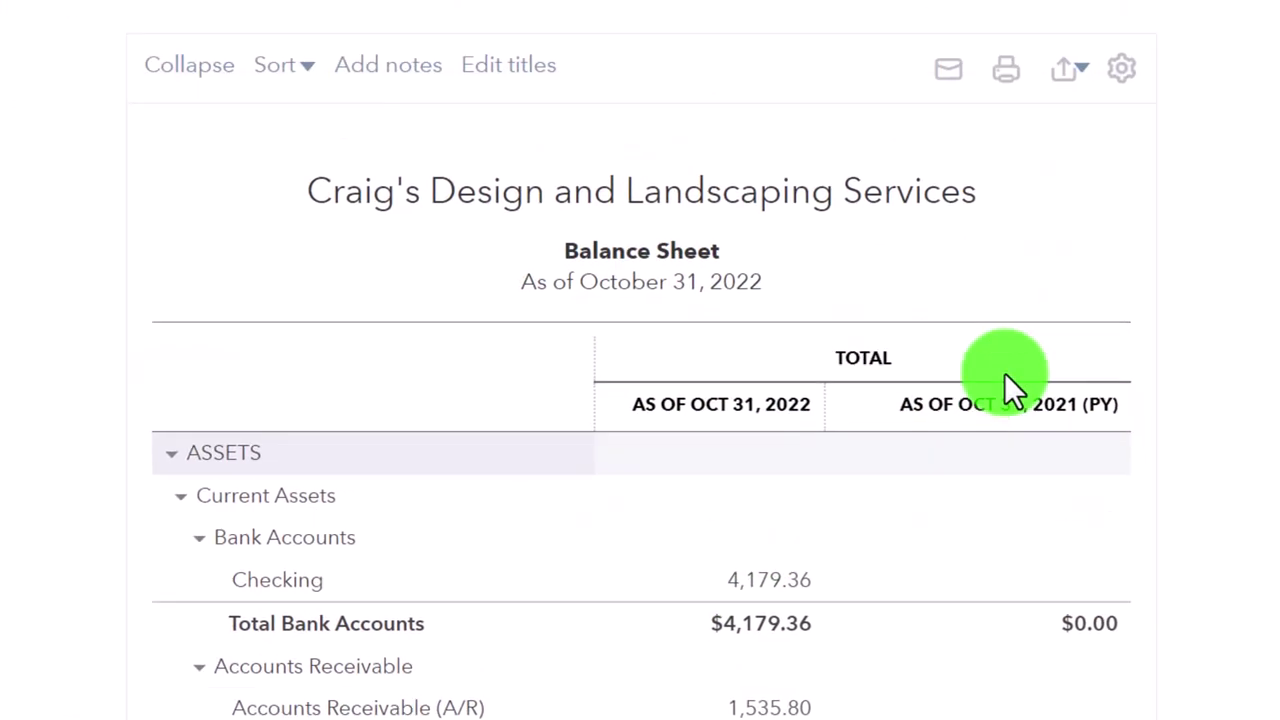
click(690, 262)
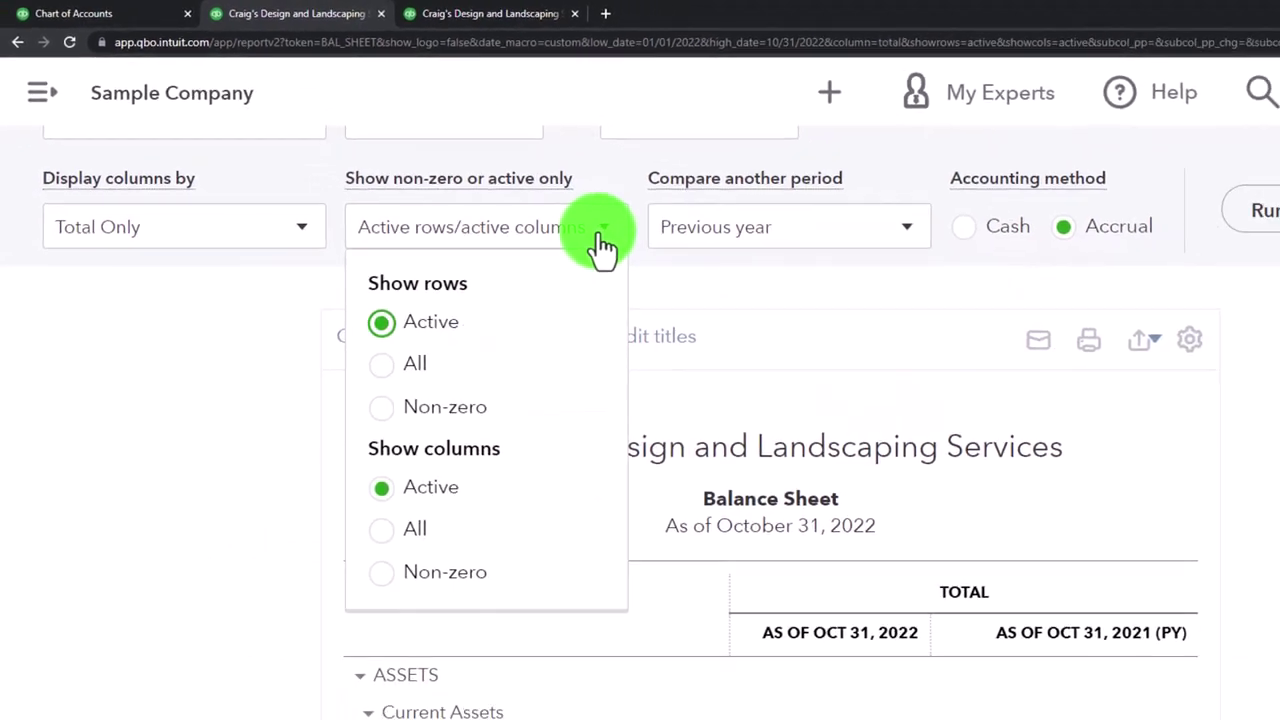
click(808, 232)
scroll(815, 225, up, 2)
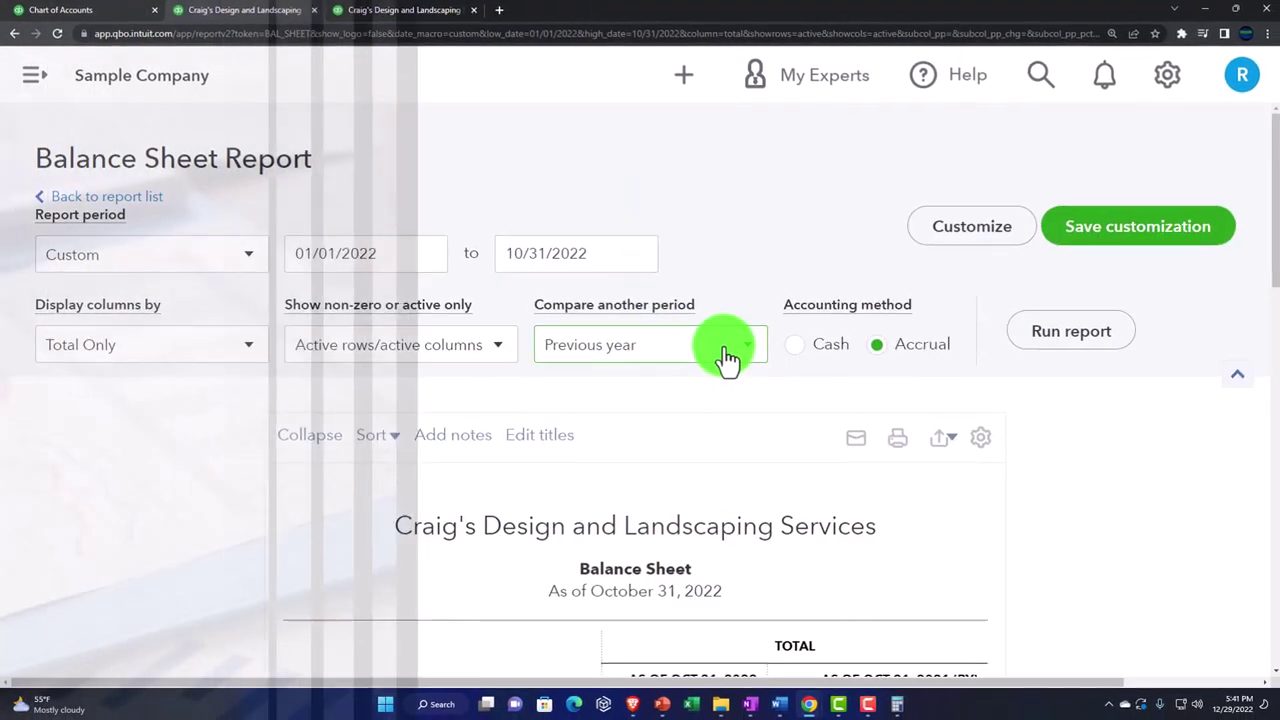
click(728, 347)
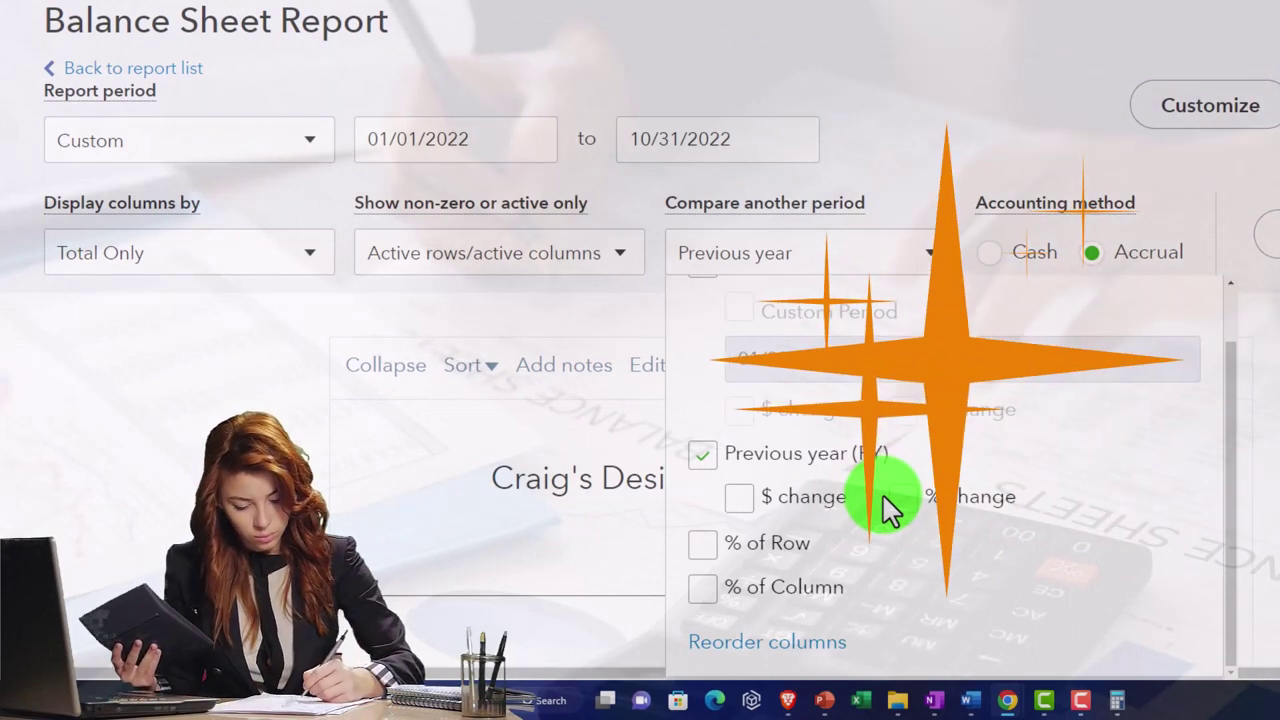
click(994, 514)
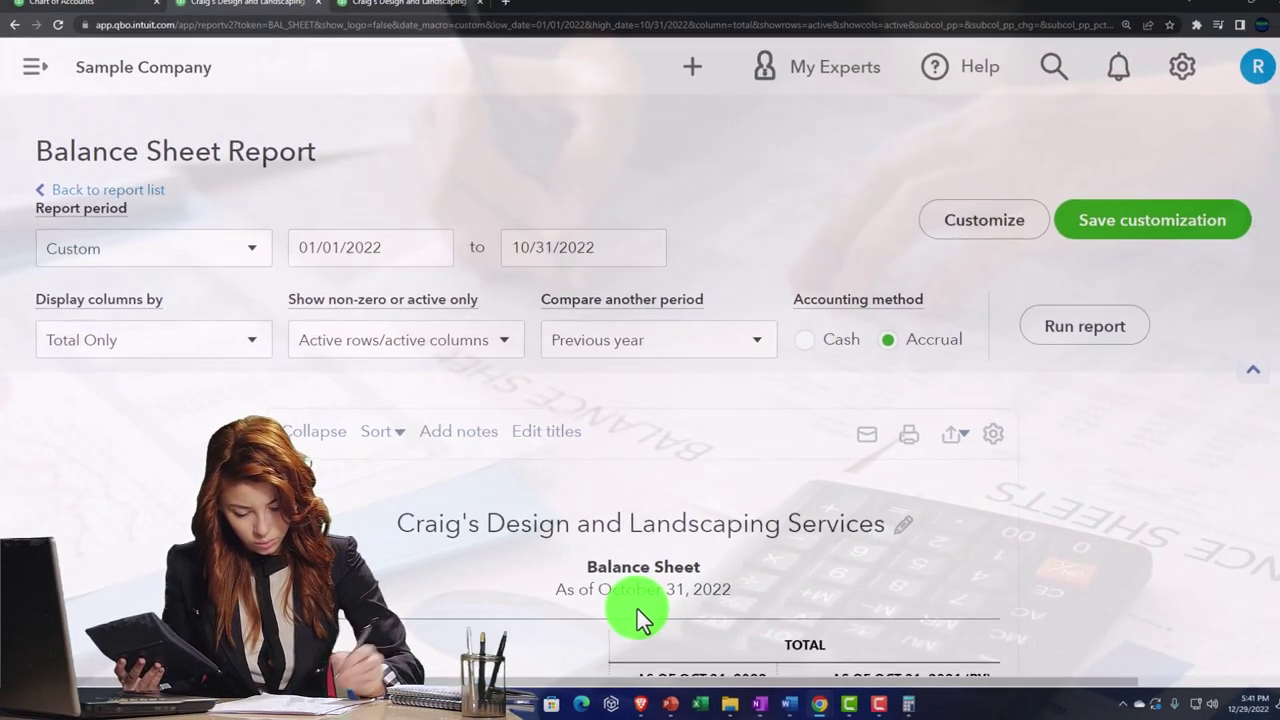
scroll(723, 600, down, 2)
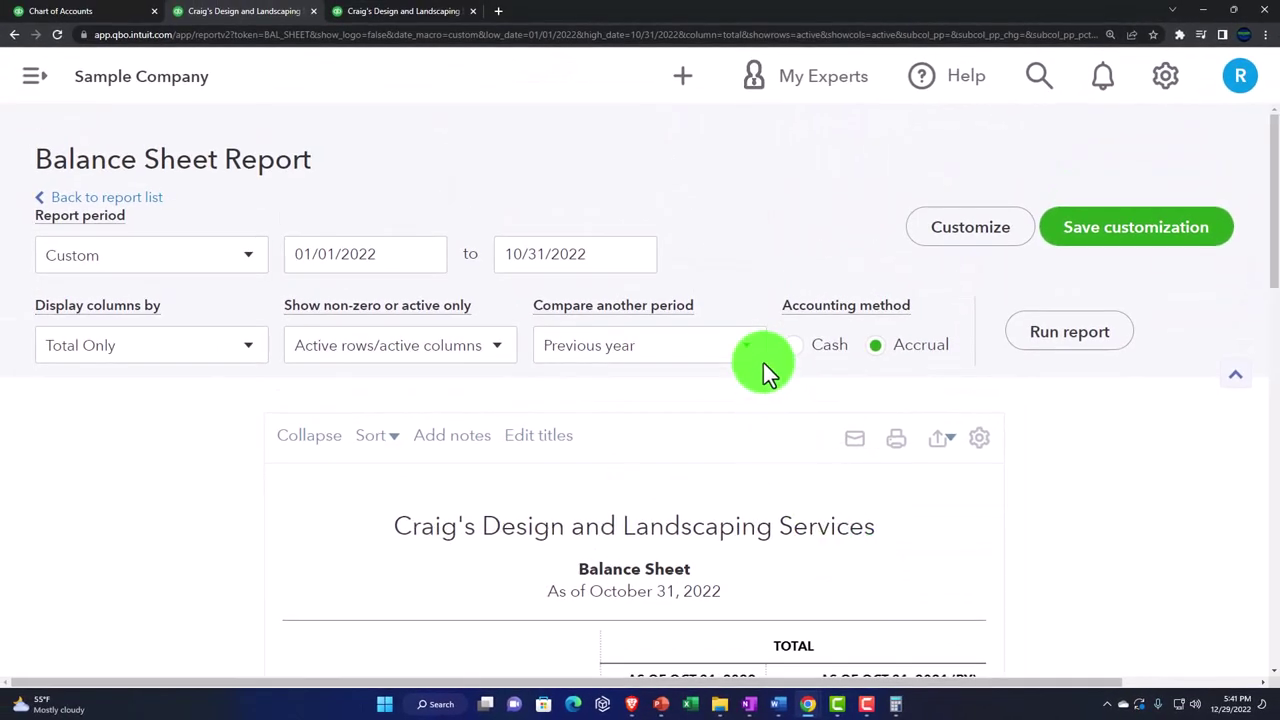
Add the $ change and % change columns to the previous year (PY) comparison and rerun the Balance Sheet
click(763, 363)
click(645, 564)
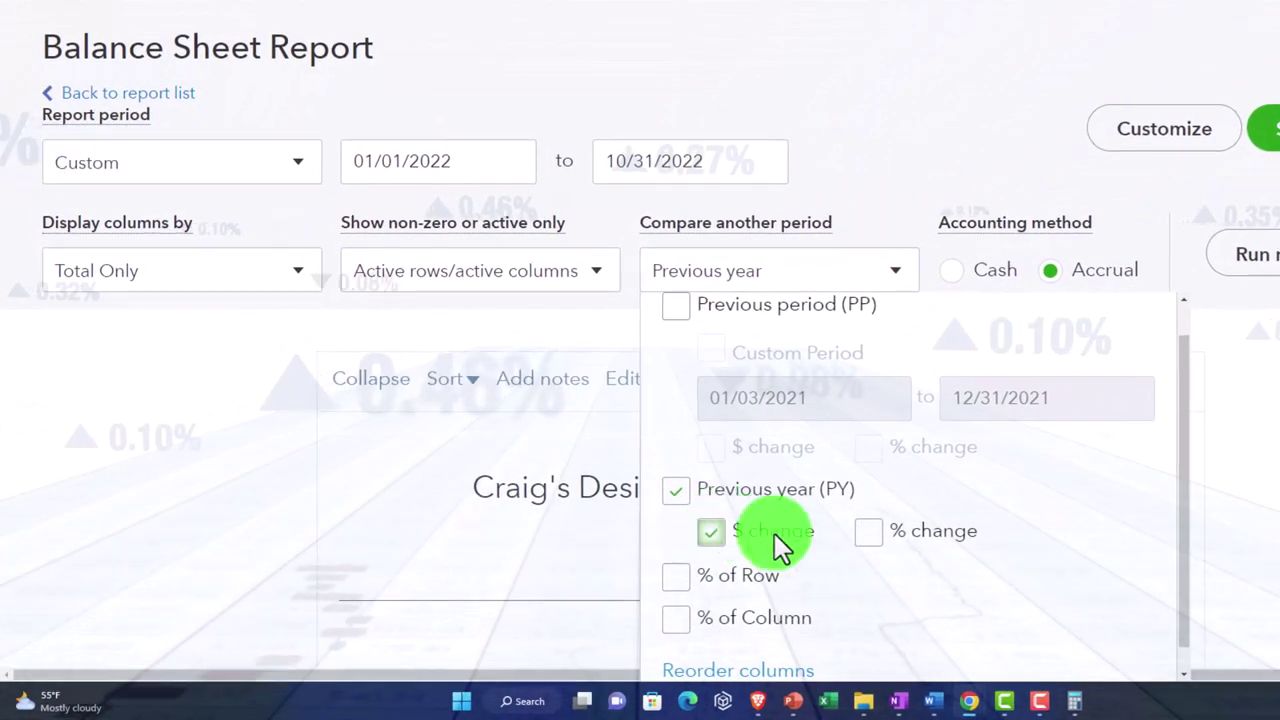
click(878, 539)
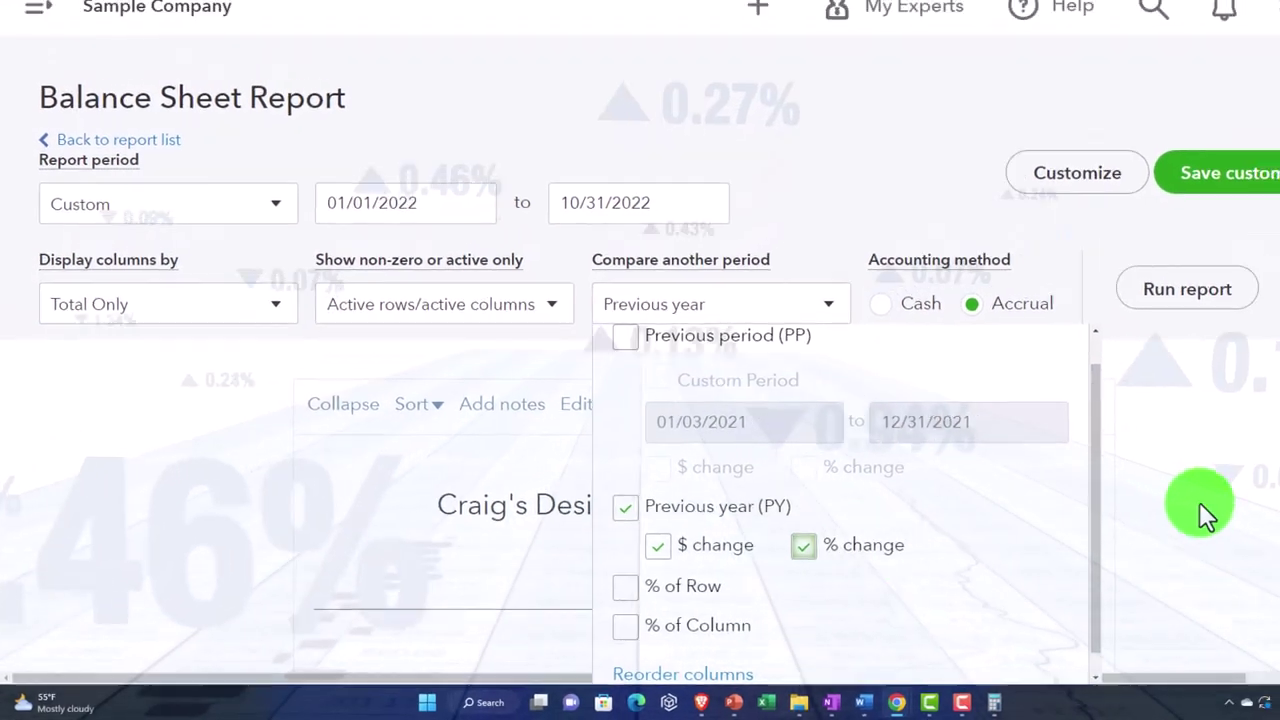
click(1262, 256)
scroll(1083, 437, down, 4)
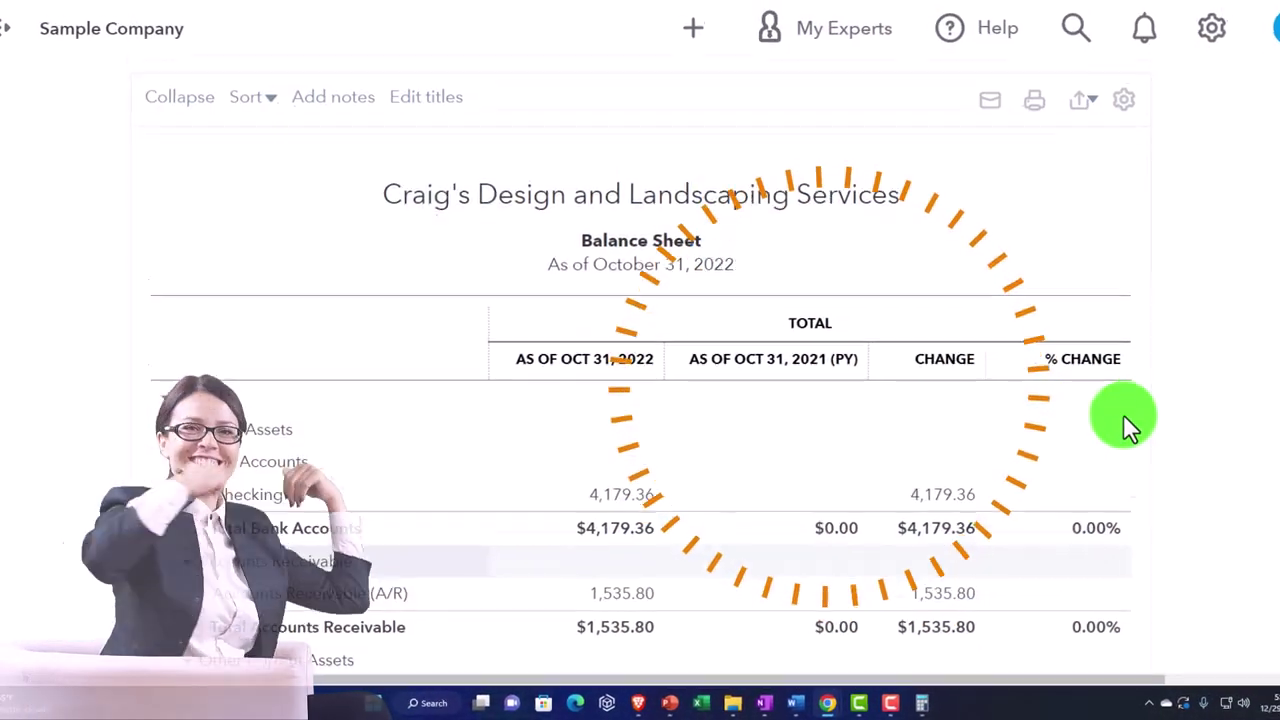
Remove the previous year (PY) comparison with its change columns and rerun the Balance Sheet
scroll(1083, 436, up, 3)
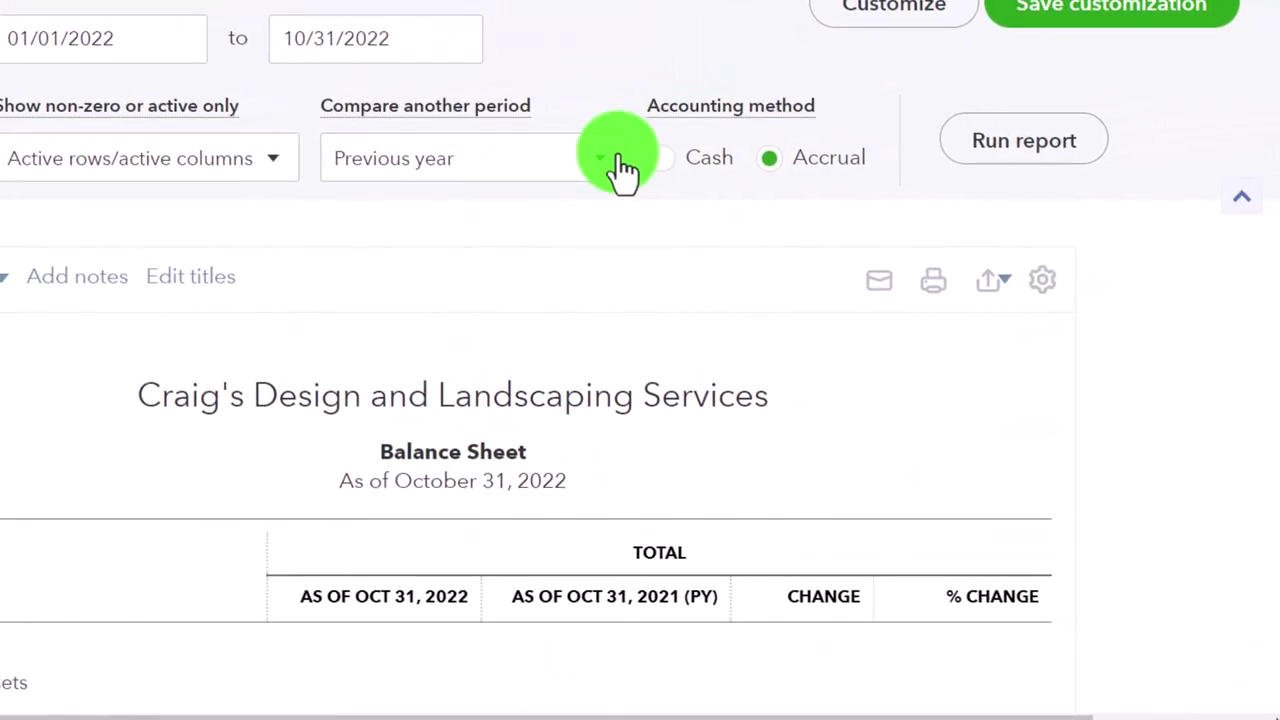
click(612, 165)
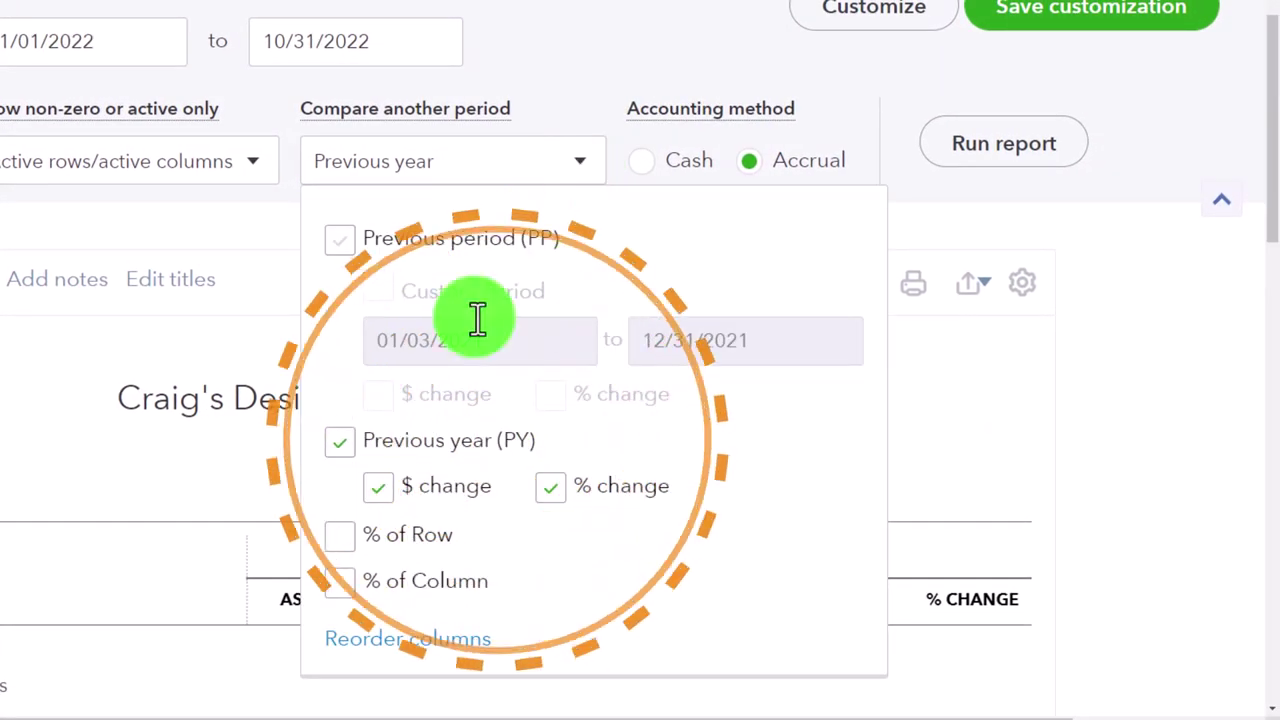
click(342, 440)
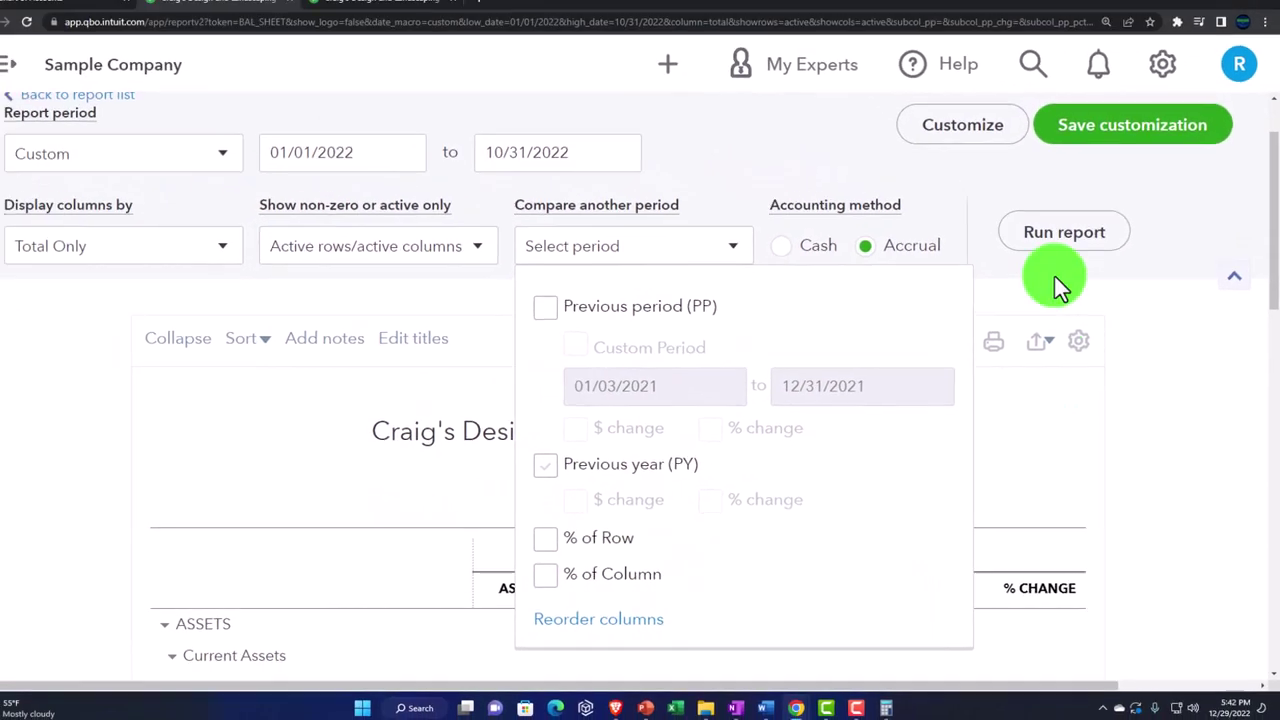
scroll(998, 180, down, 2)
scroll(1070, 270, up, 2)
click(1076, 330)
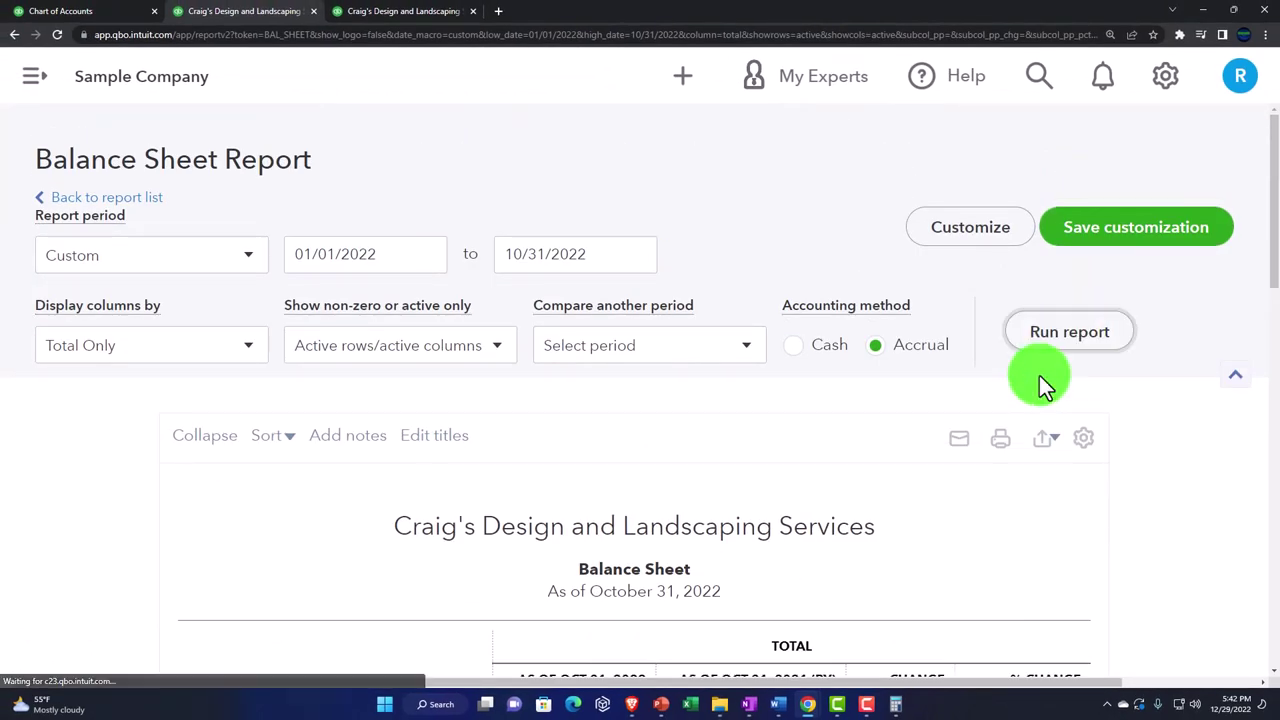
scroll(1039, 375, down, 2)
scroll(461, 360, up, 3)
Set the report period's end date to 12/31/2022 and rerun the Balance Sheet
click(386, 251)
key(Tab)
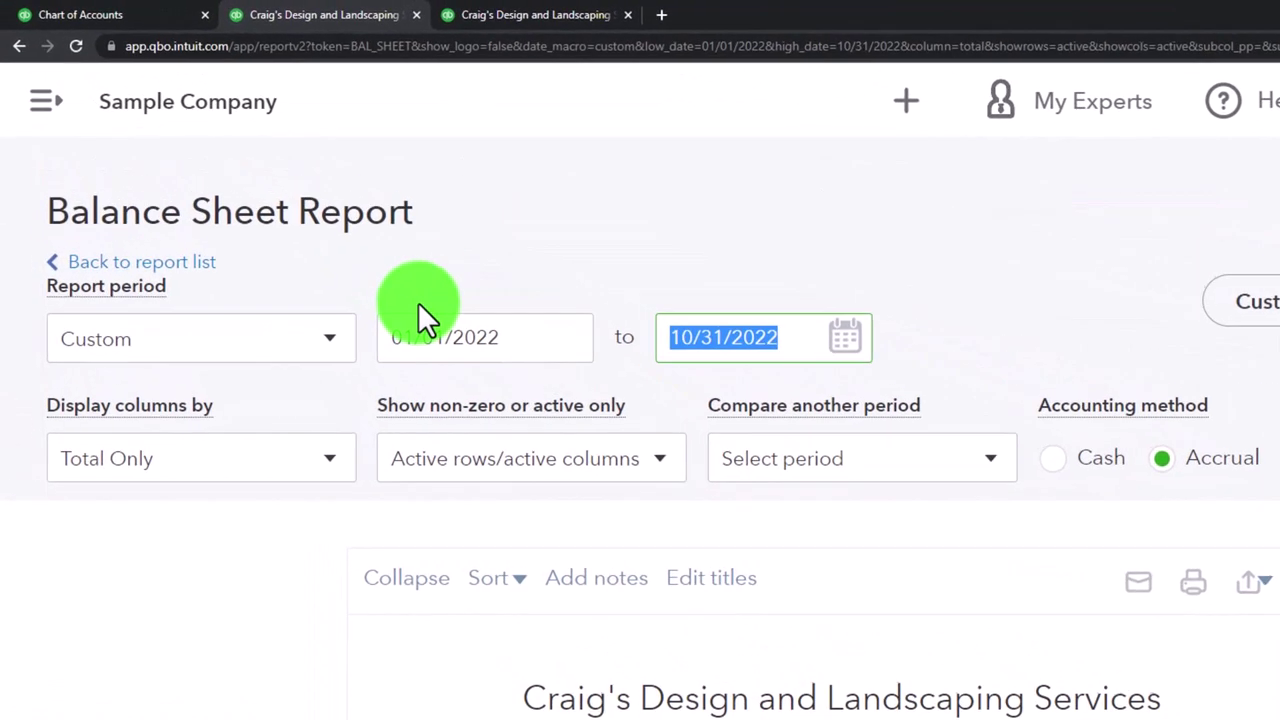
text(123122)
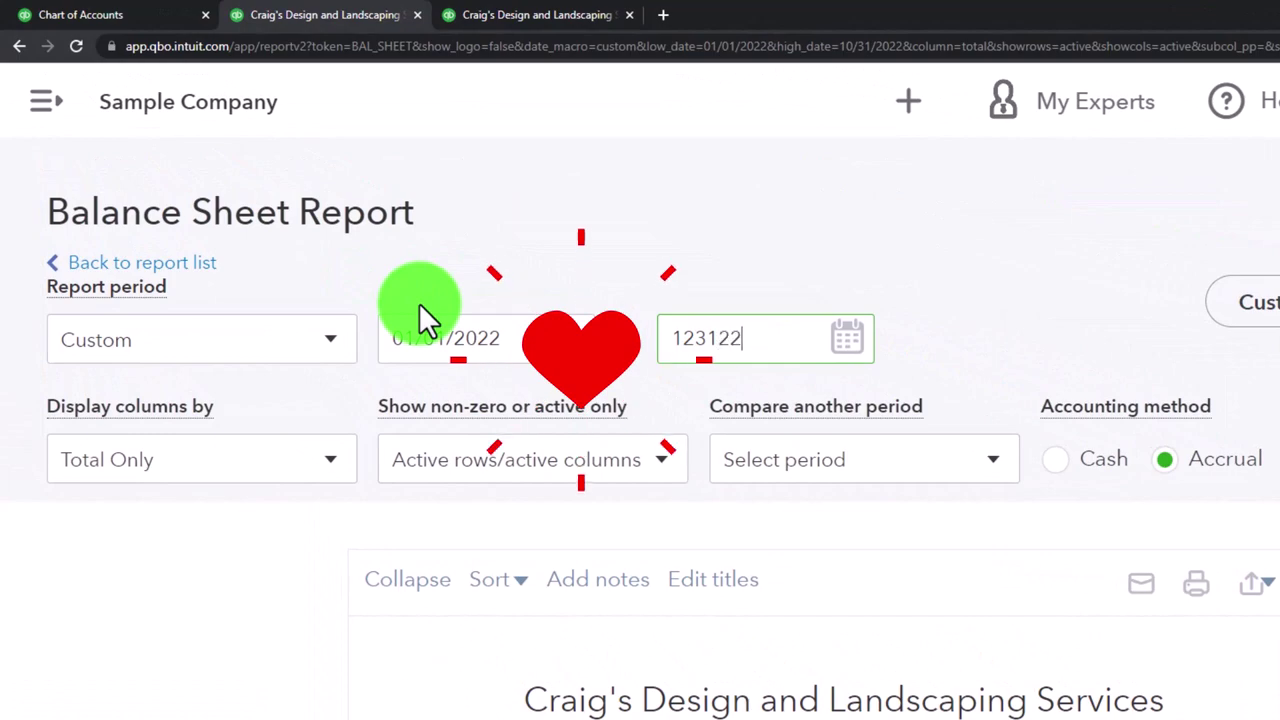
click(1090, 395)
click(1114, 360)
scroll(1051, 343, down, 3)
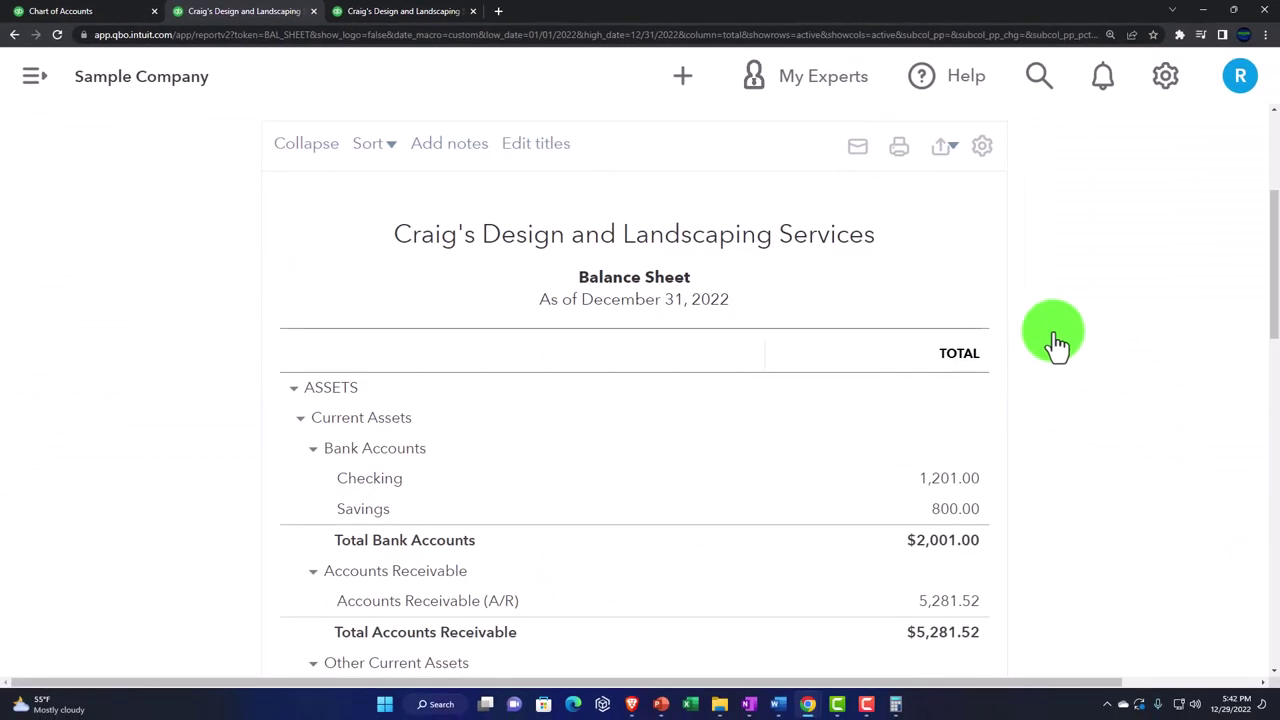
Add the % of Column comparison to the Balance Sheet and rerun the report
scroll(779, 367, up, 2)
click(735, 265)
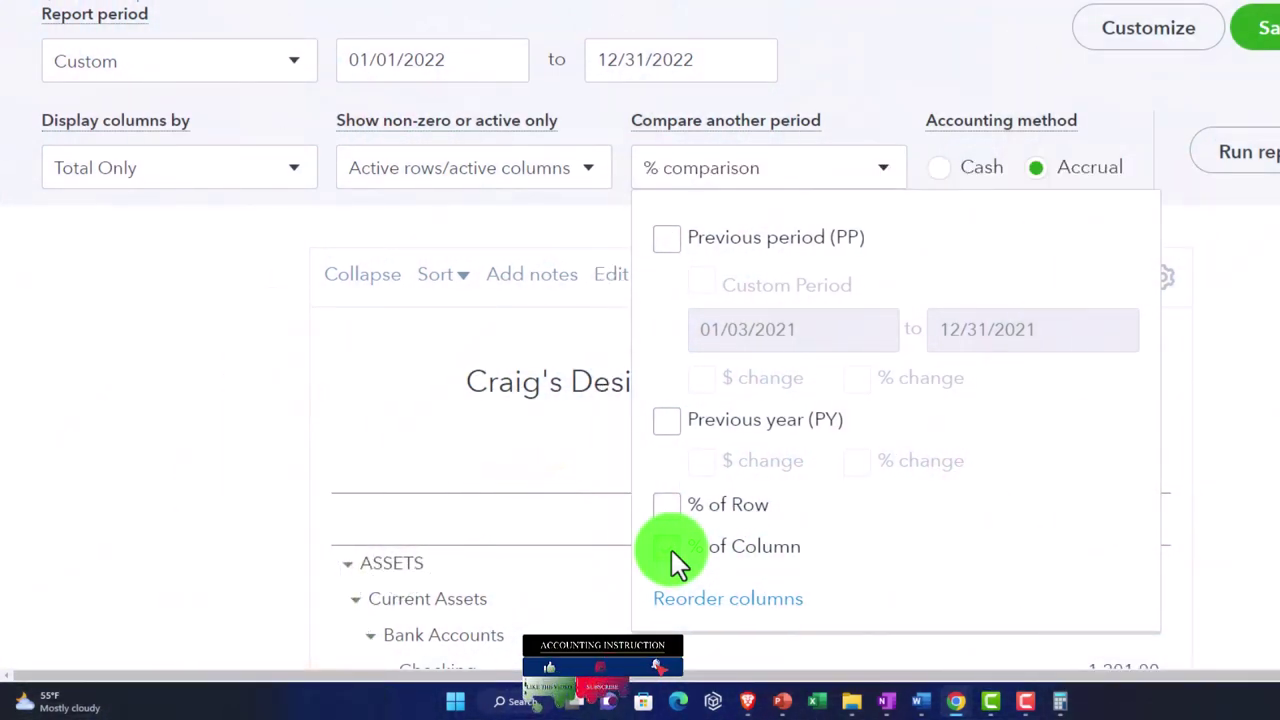
click(590, 580)
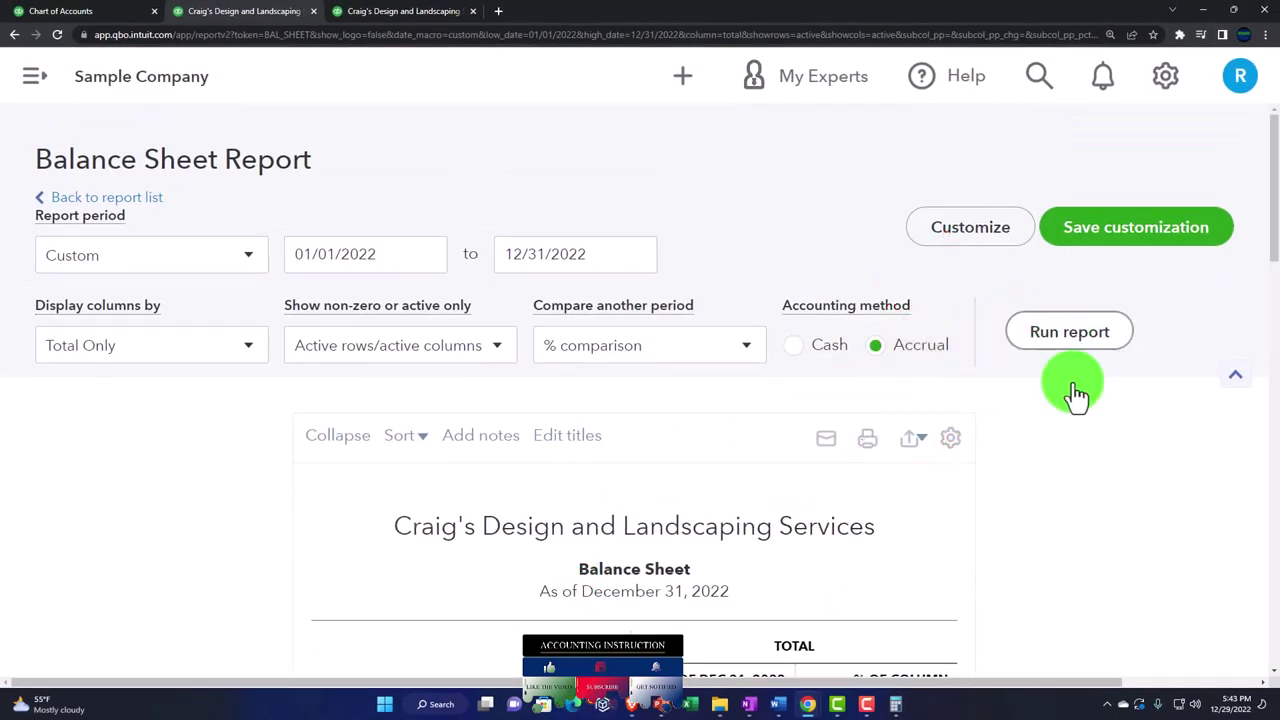
scroll(1062, 417, down, 5)
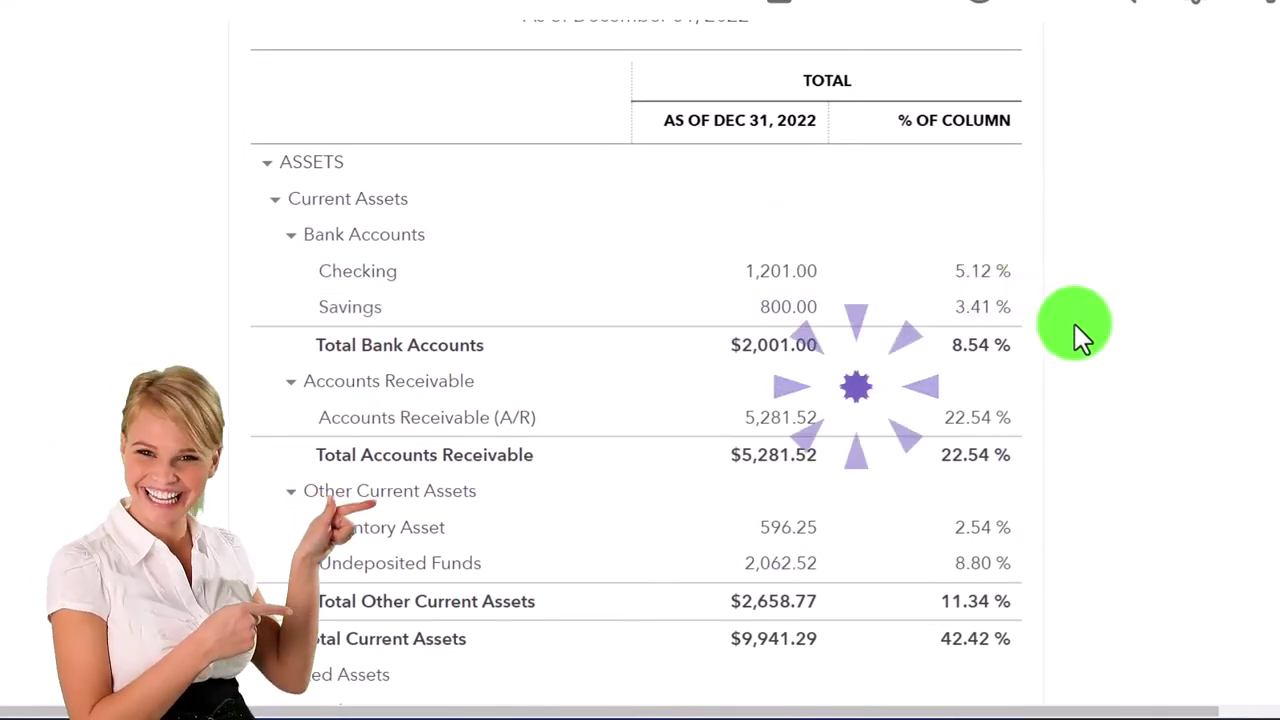
In Calculator, divide total bank accounts of 2,001 by total assets of 23,436.29 to check the report's % of Column figure
click(895, 704)
drag(866, 431, 164, 282)
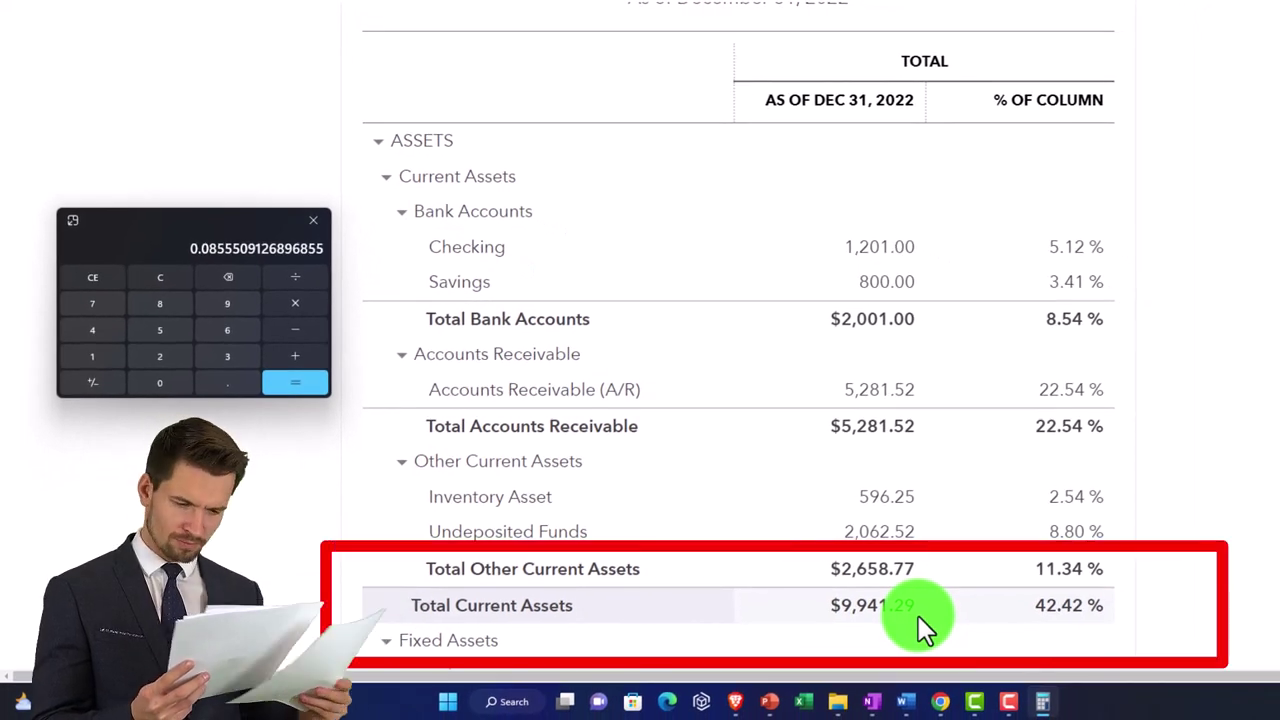
click(160, 277)
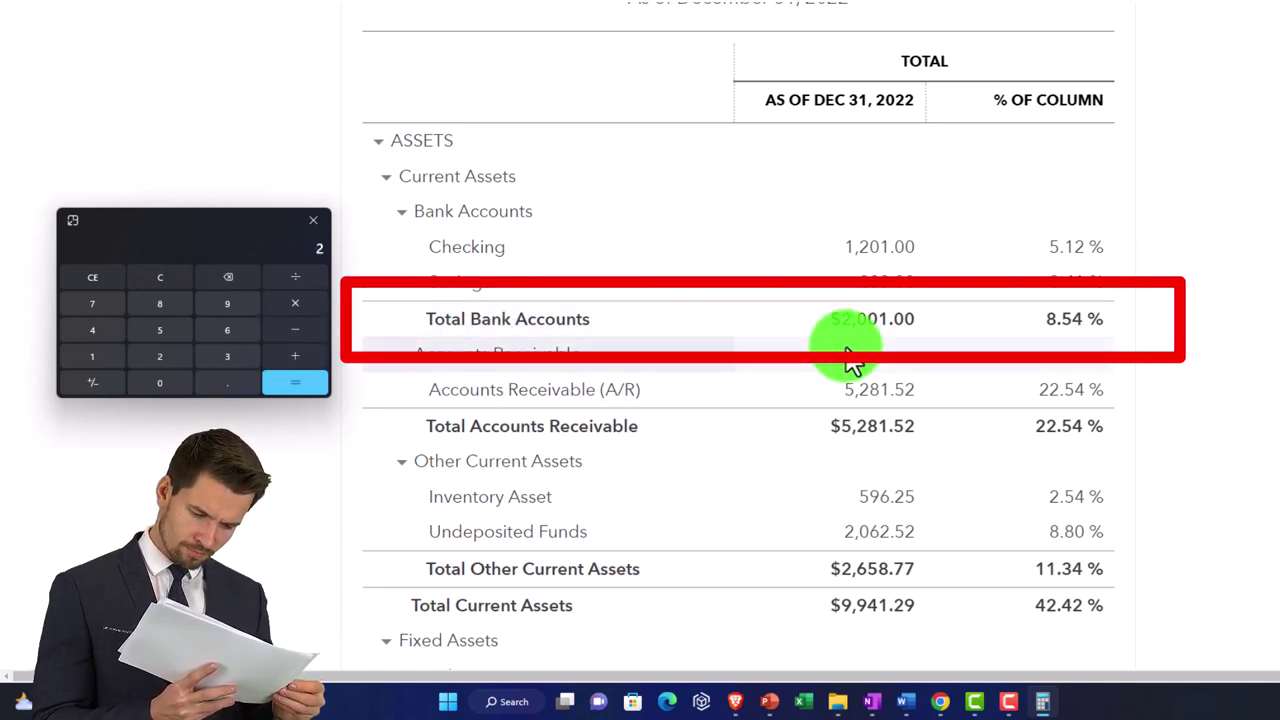
text(2,001)
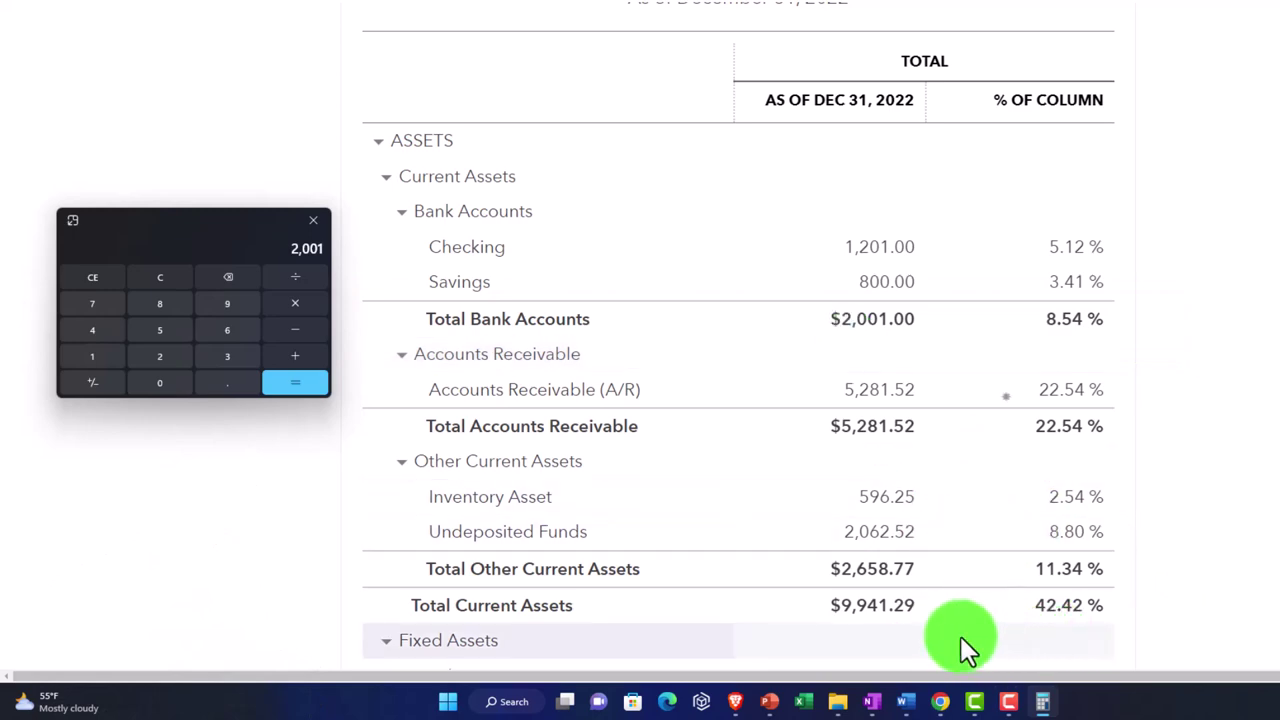
scroll(960, 636, down, 2)
scroll(907, 520, down, 1)
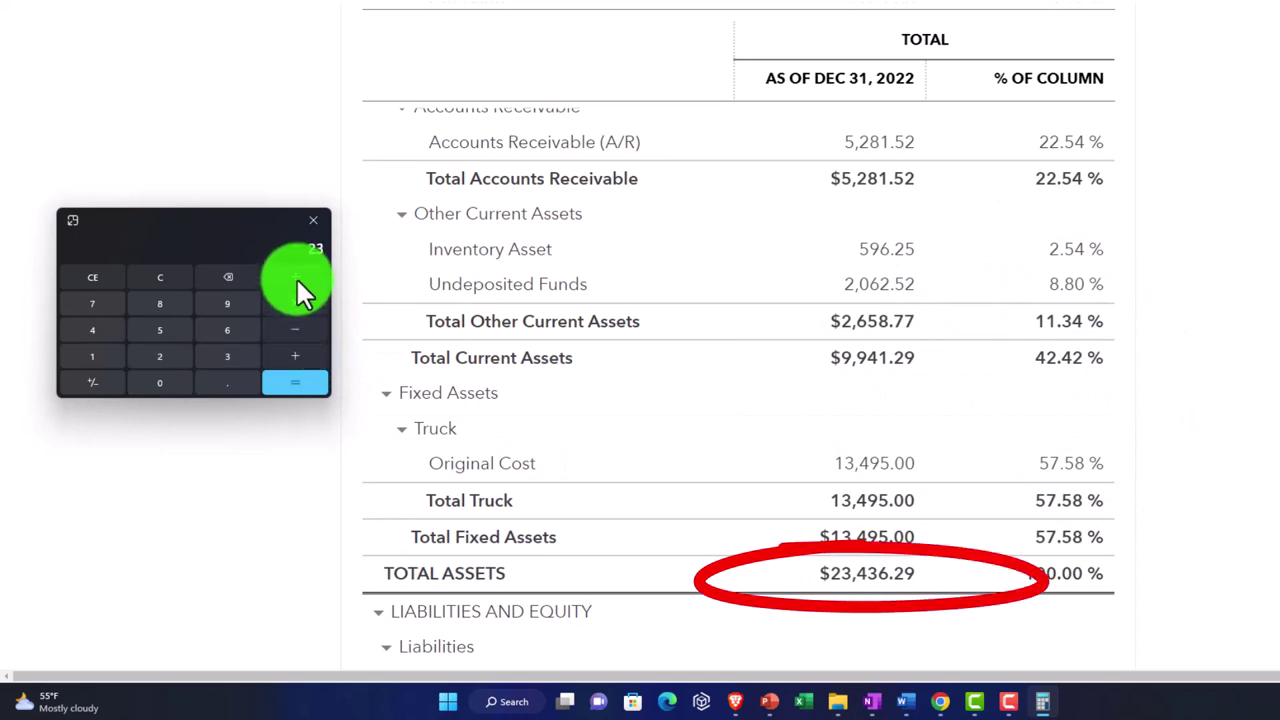
text(23436.29)
key(Return)
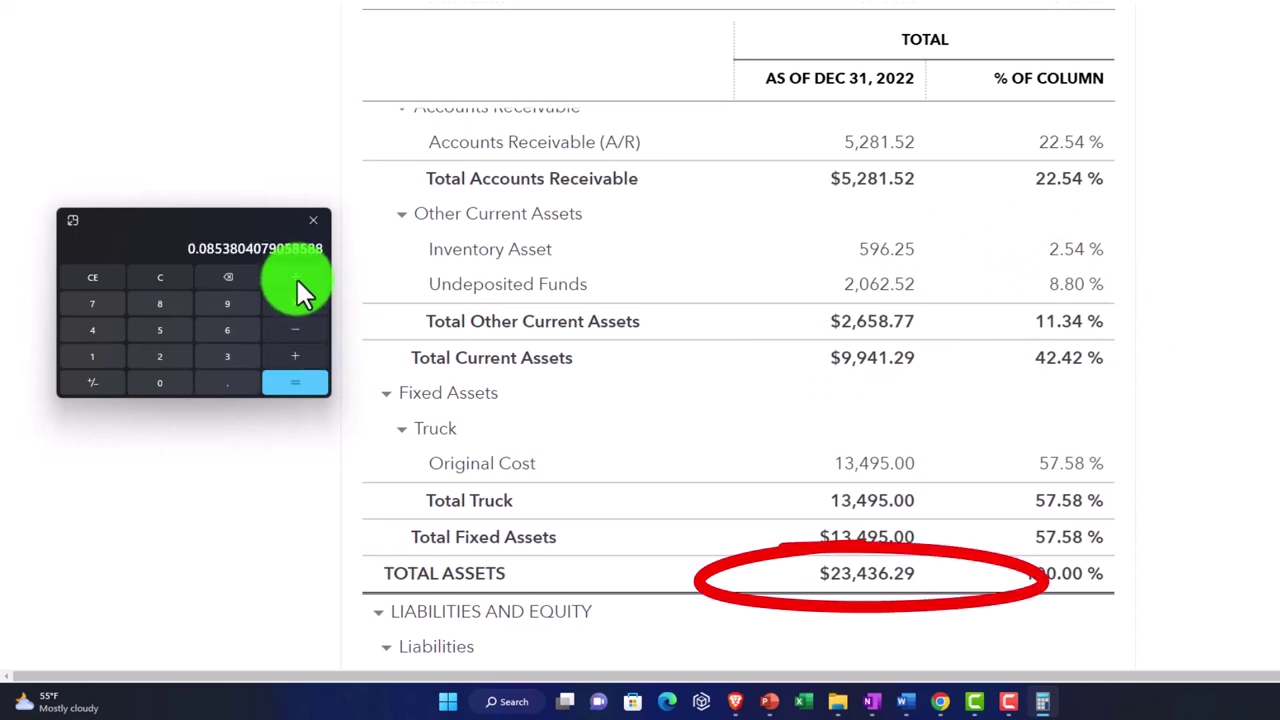
scroll(907, 409, up, 4)
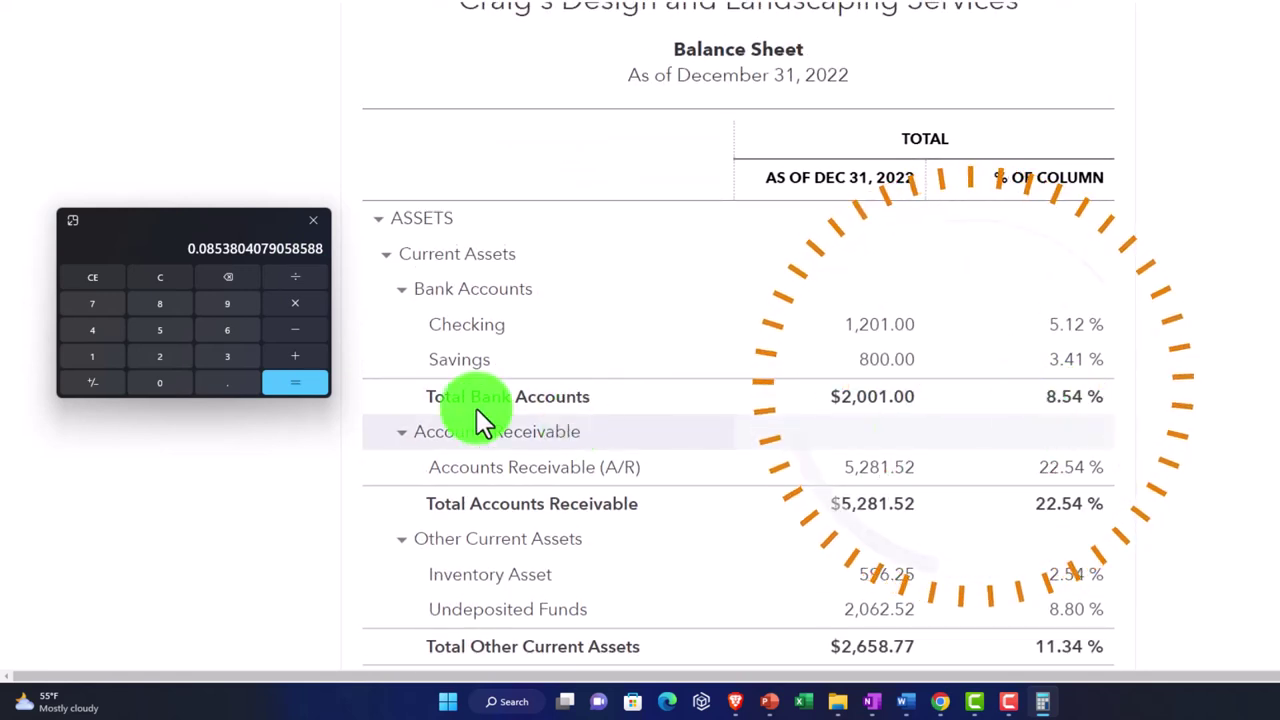
drag(197, 248, 366, 251)
click(403, 240)
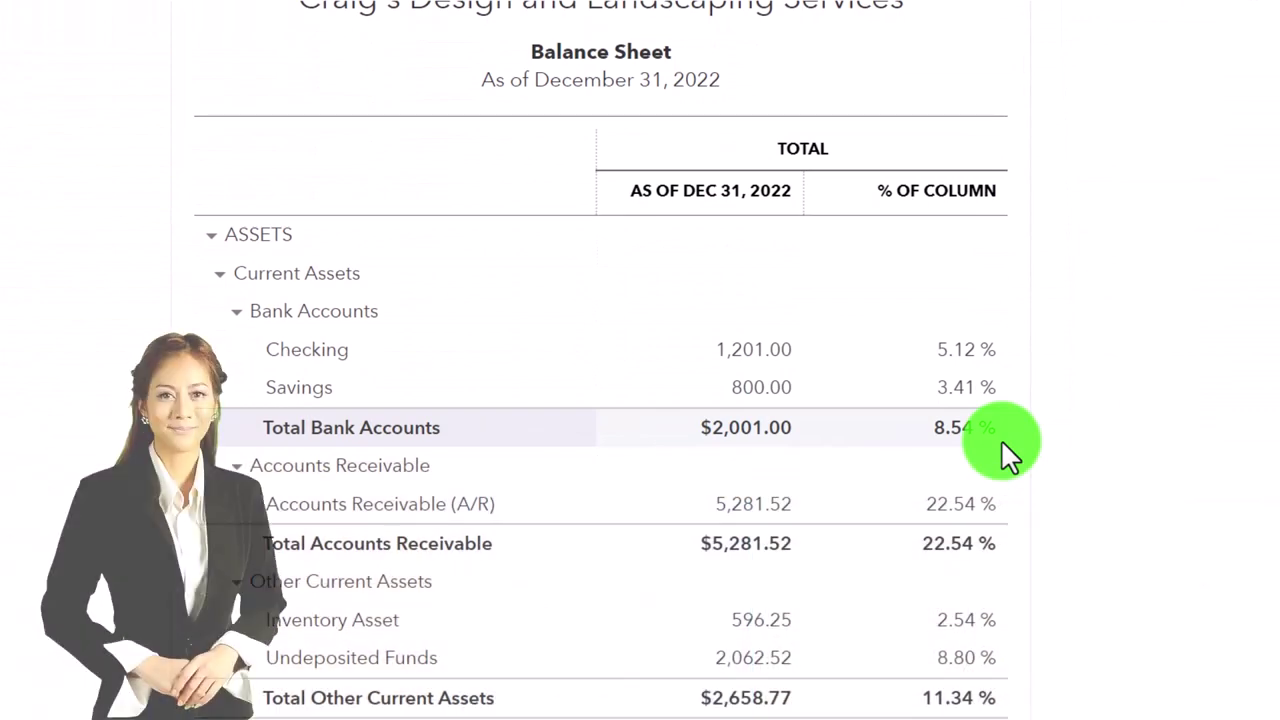
Examine the % of Column figures for assets, liabilities and equity down to Total Liabilities and Equity
scroll(1001, 439, down, 1)
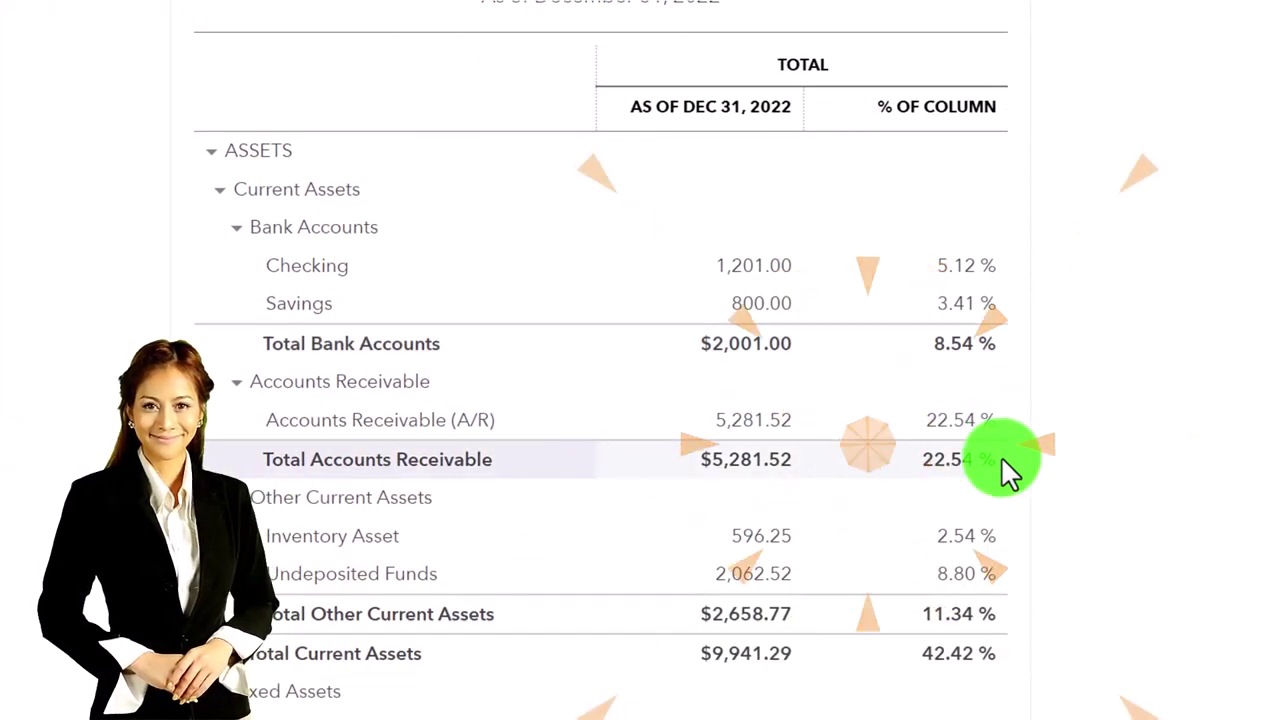
scroll(1004, 462, down, 2)
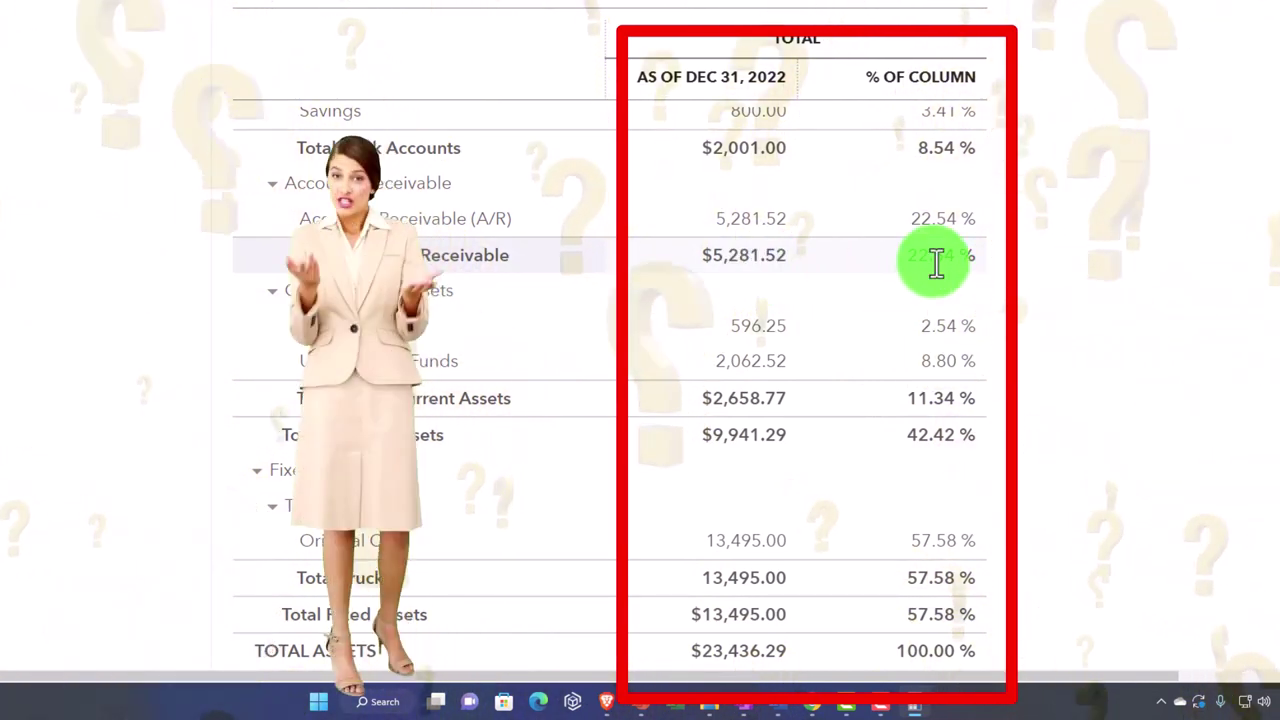
scroll(935, 262, down, 5)
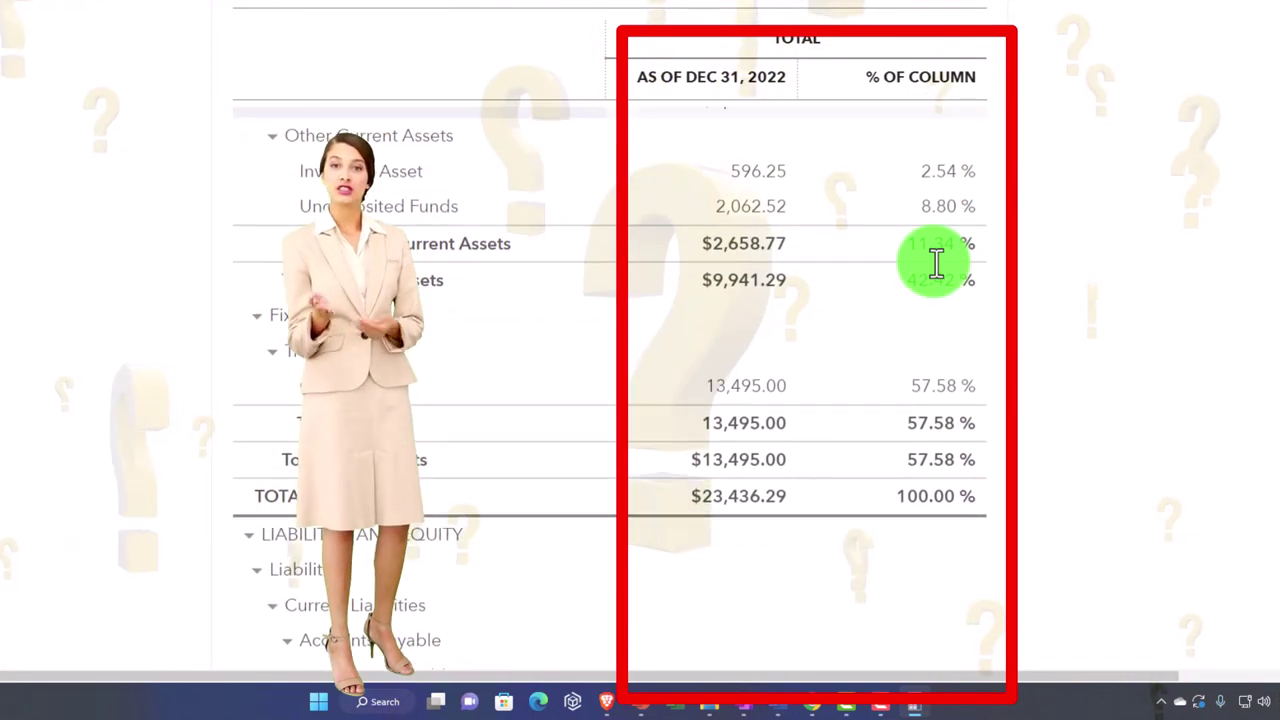
scroll(935, 262, down, 1)
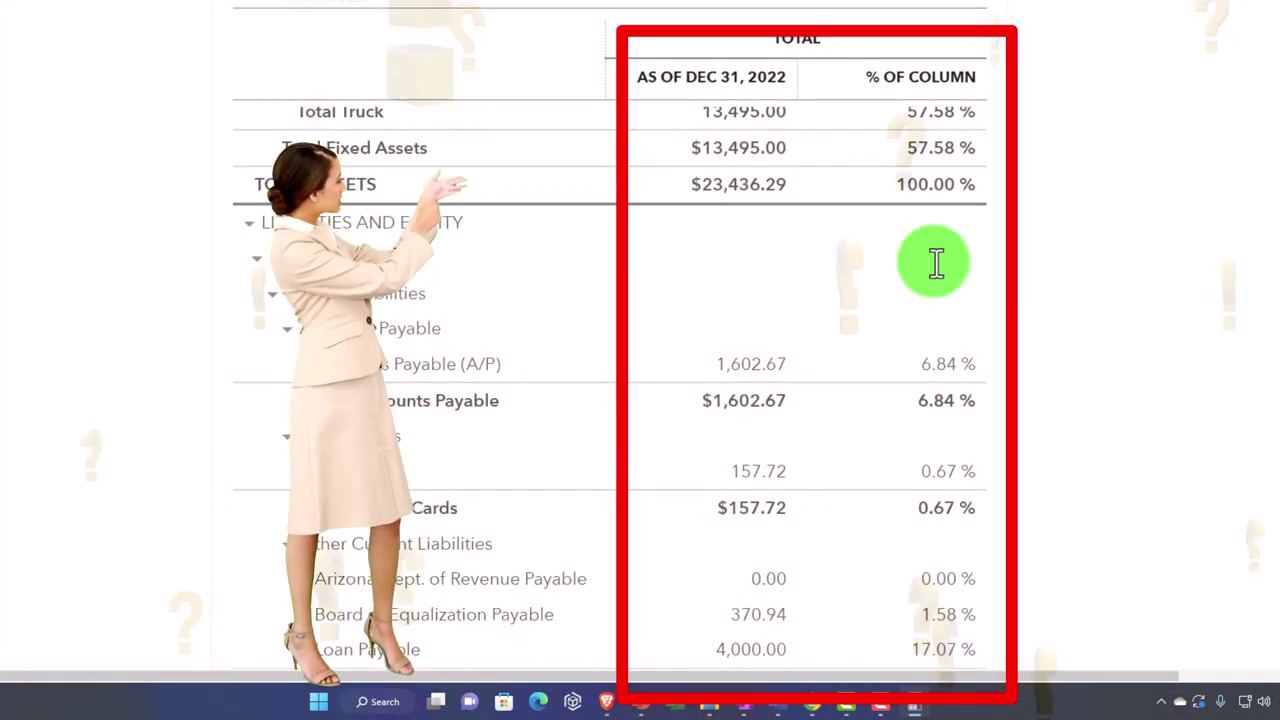
scroll(935, 262, down, 1)
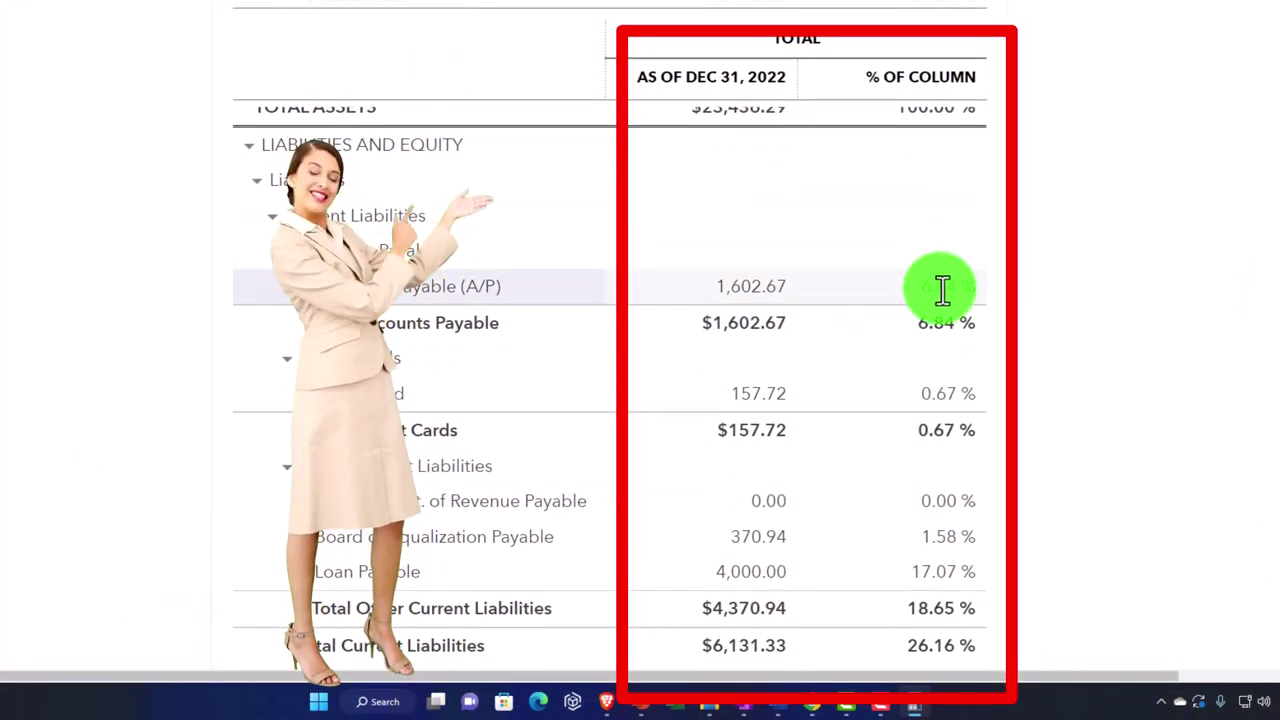
scroll(942, 290, down, 6)
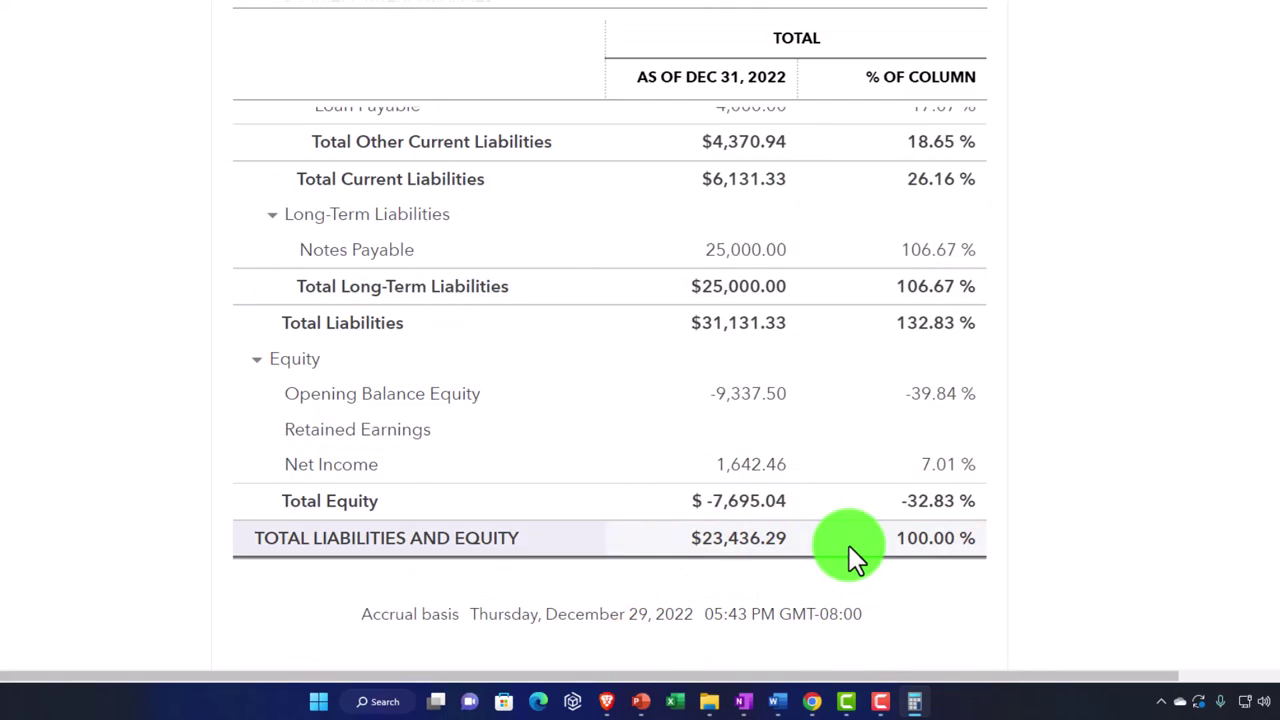
scroll(849, 545, up, 2)
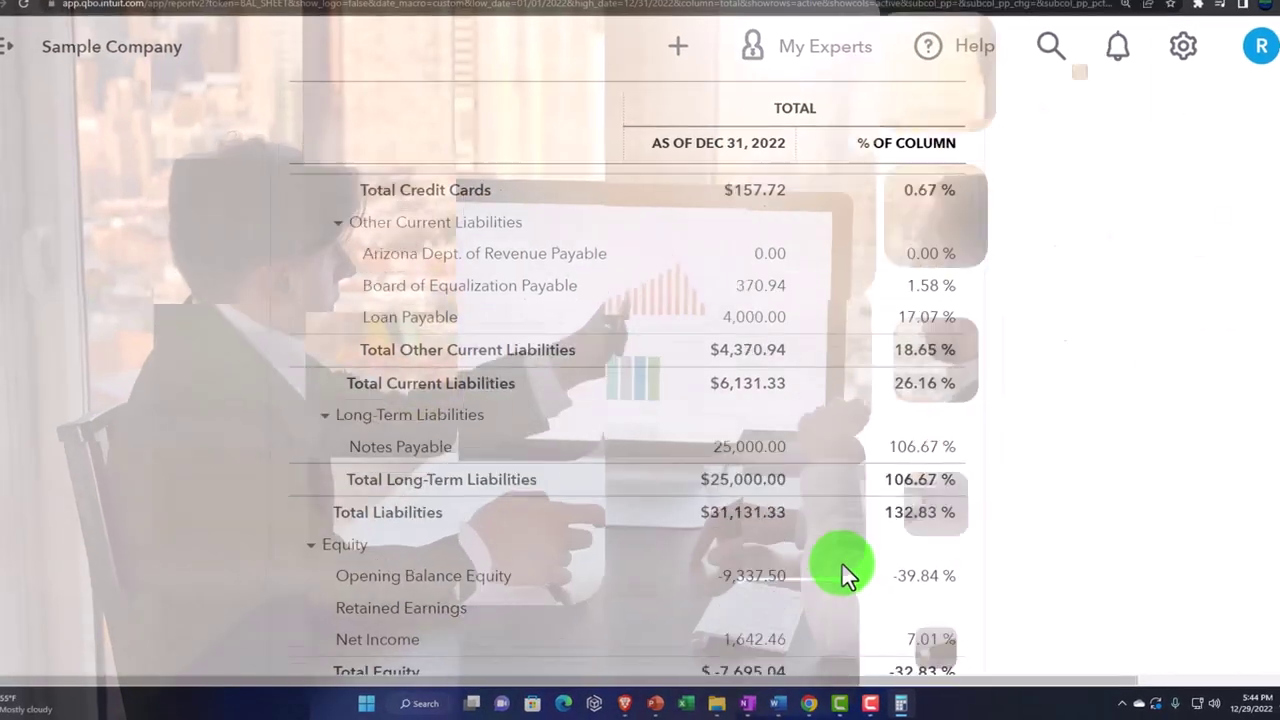
scroll(843, 560, up, 8)
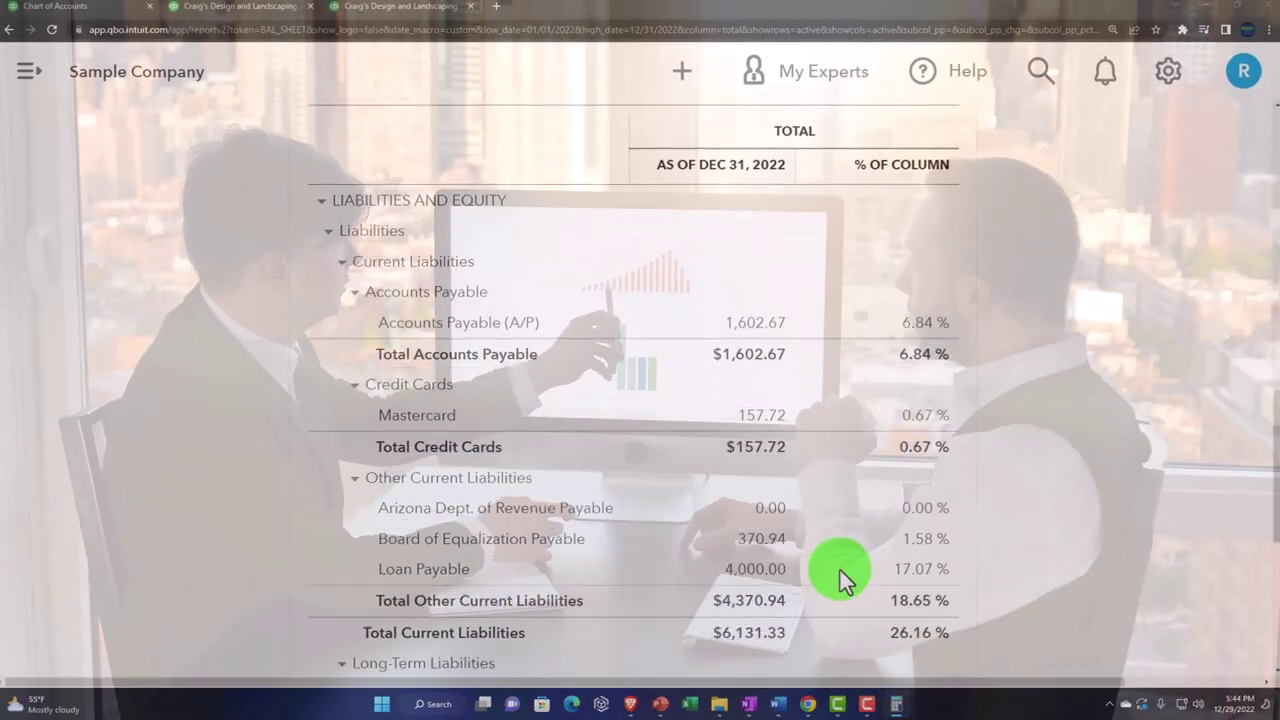
scroll(841, 580, up, 5)
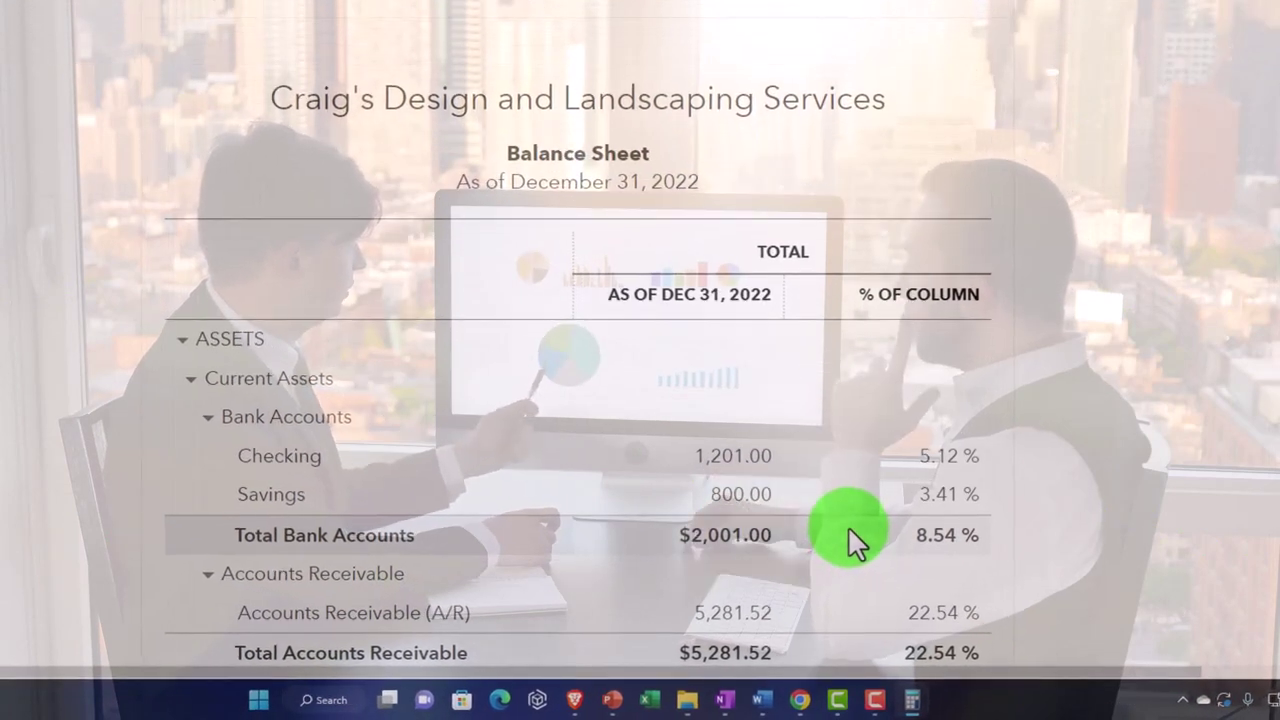
scroll(849, 525, up, 4)
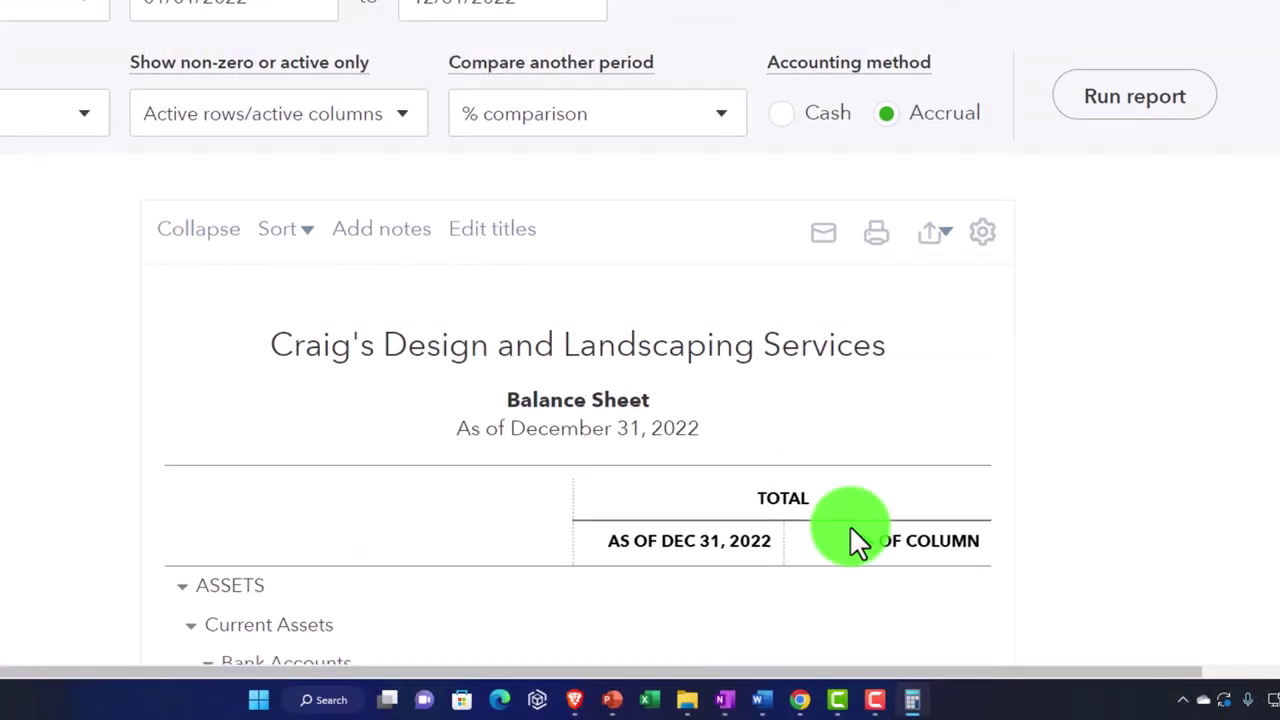
Add a Previous period (PP) comparison with the custom period 01/01/2021 to 12/31/2021 and rerun the Balance Sheet
click(735, 252)
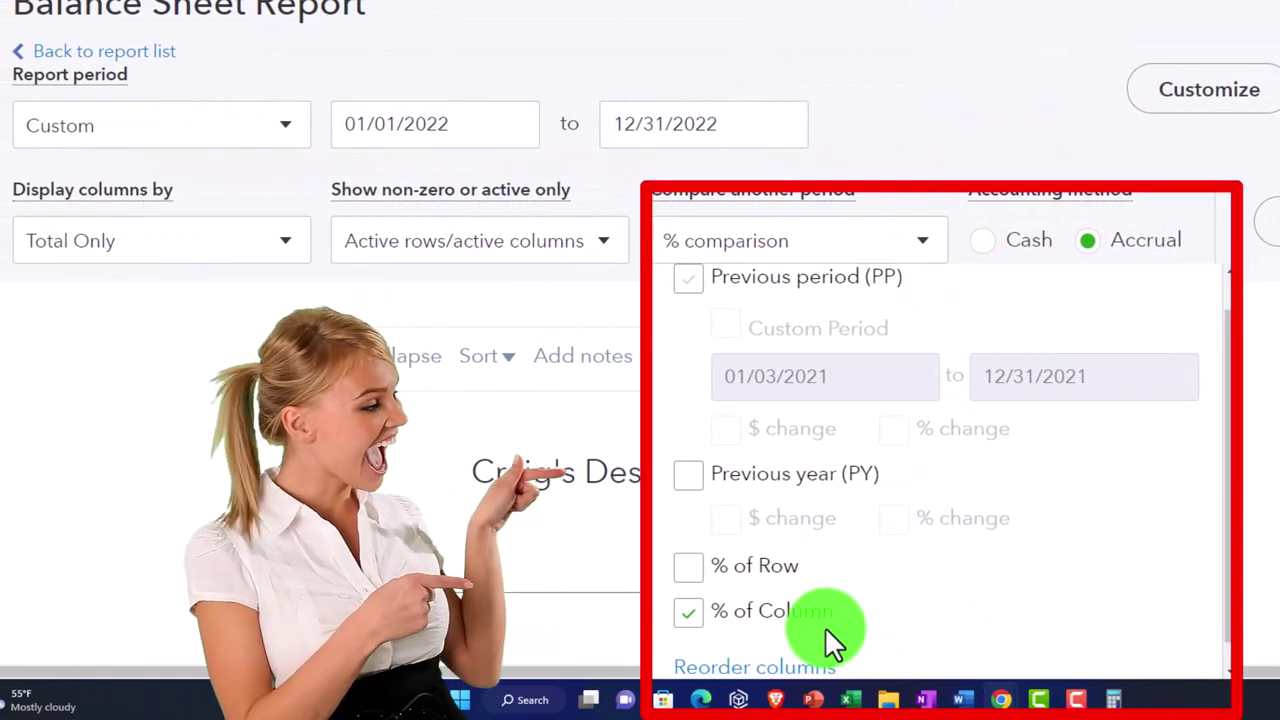
scroll(825, 627, up, 1)
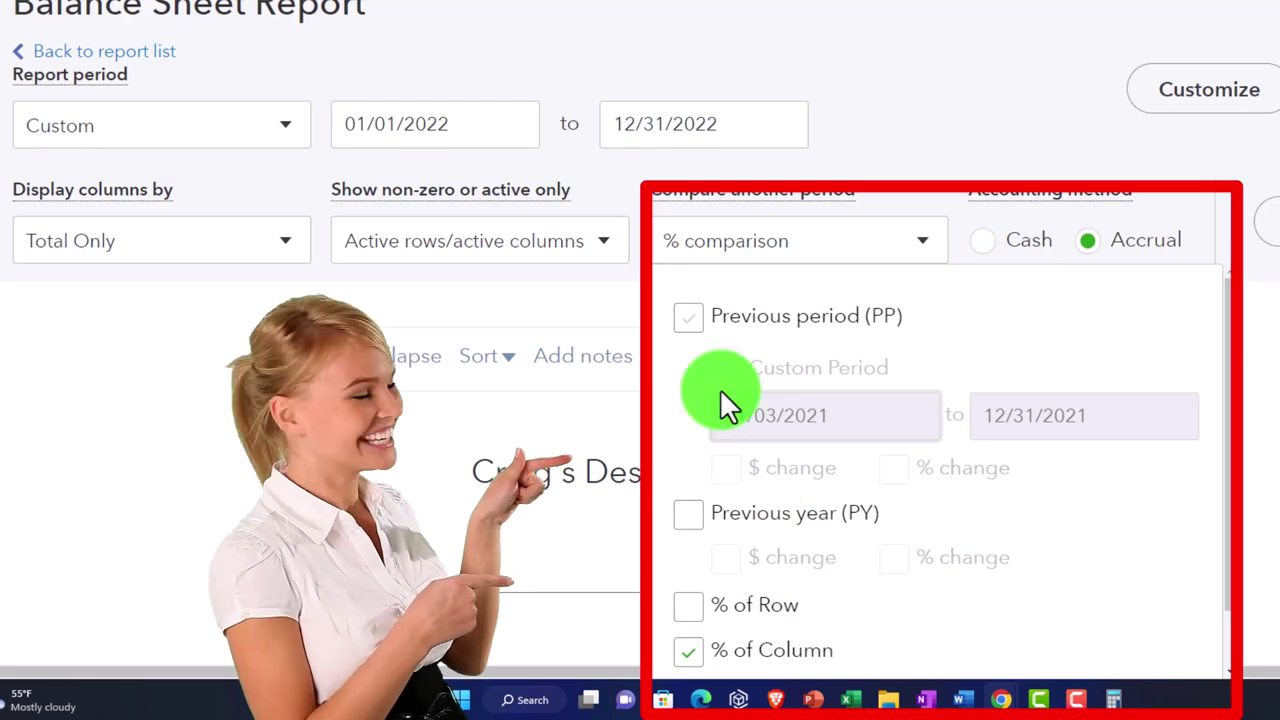
click(689, 317)
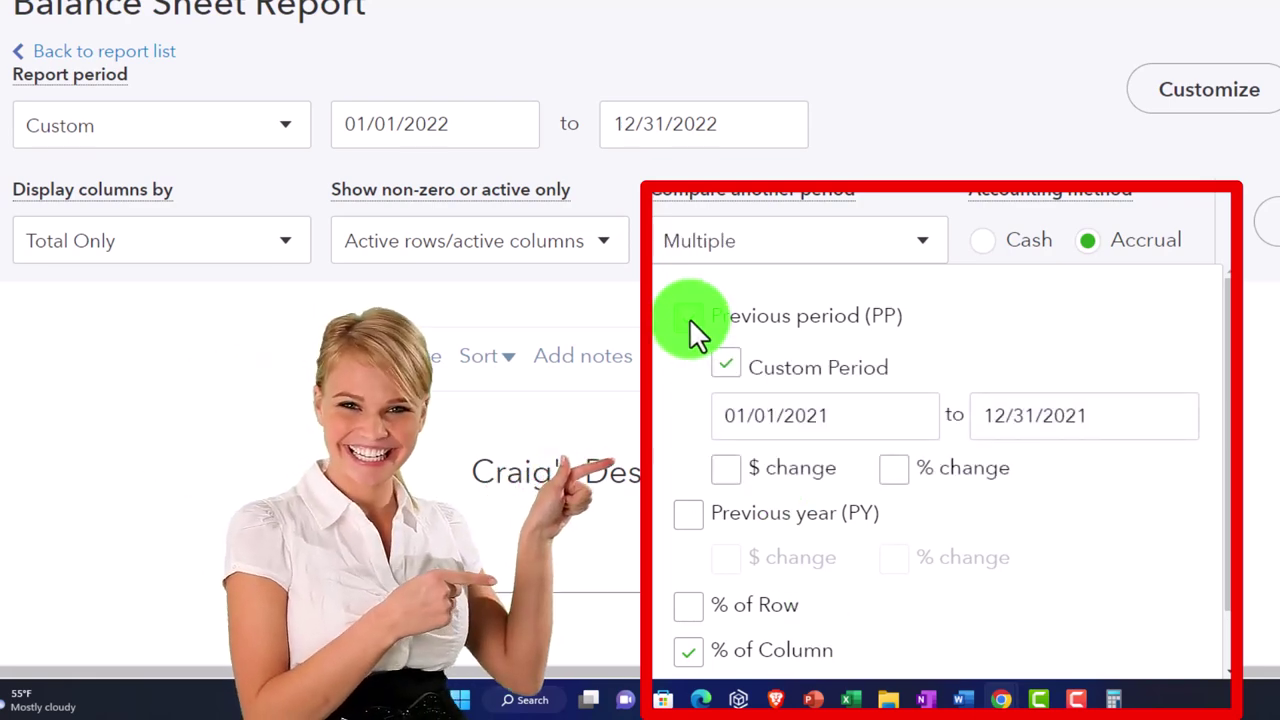
scroll(846, 471, down, 2)
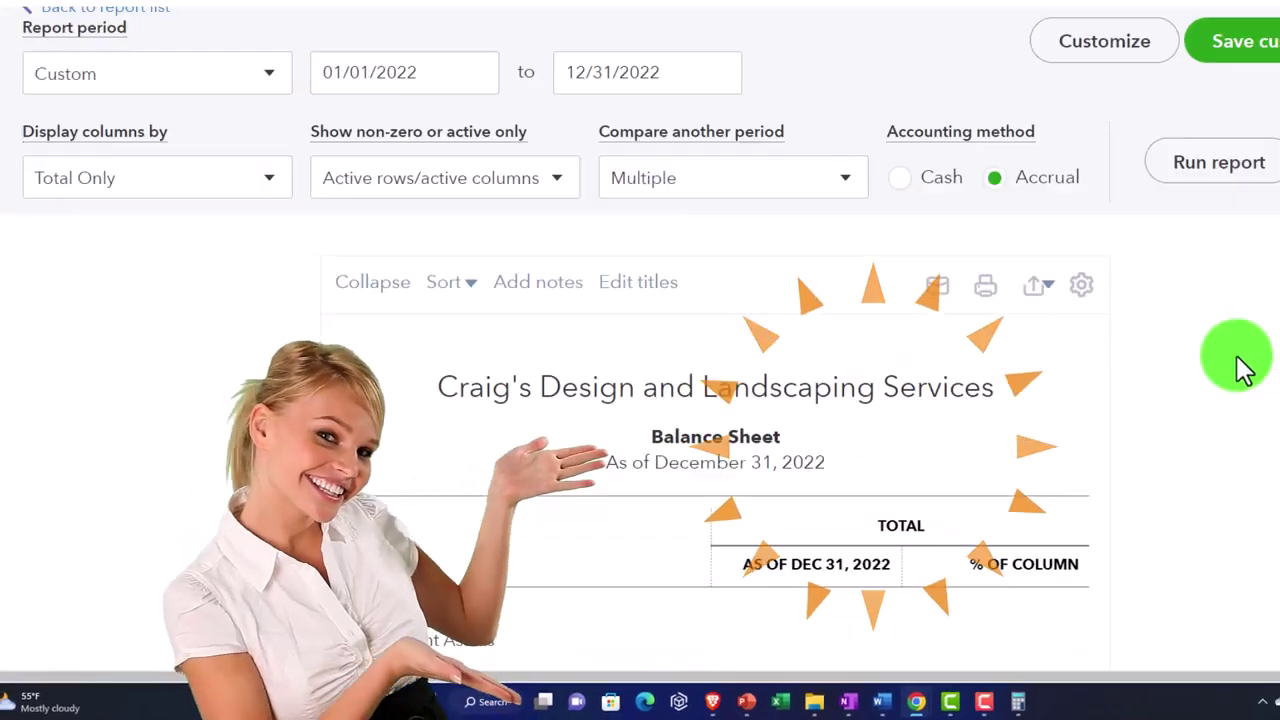
click(1215, 165)
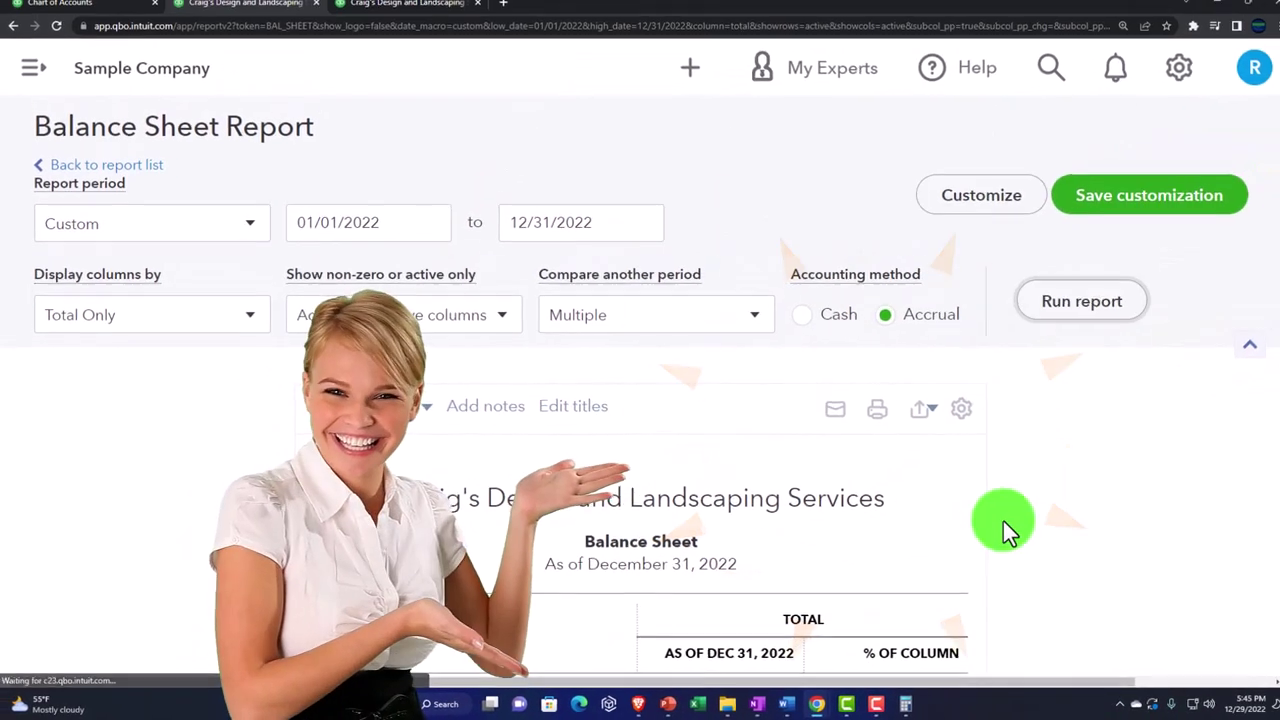
scroll(1130, 417, down, 5)
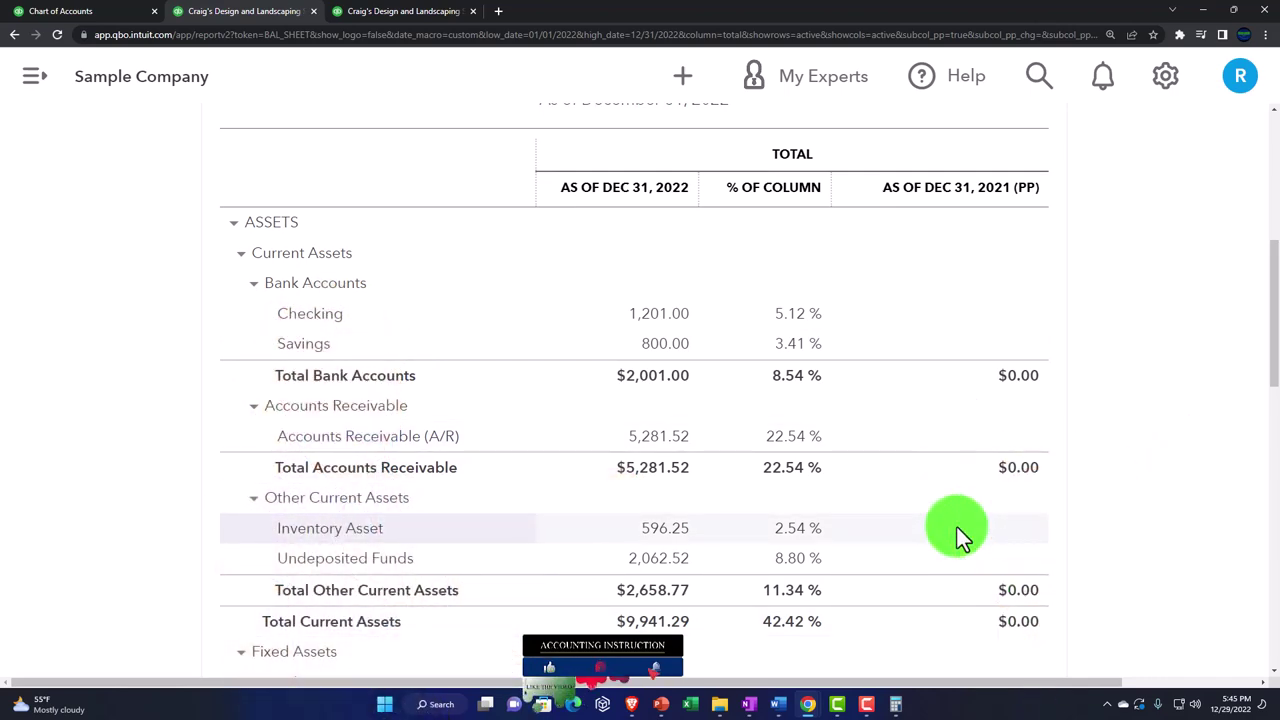
Remove the Previous period (PP) comparison, keep % of Column, and rerun the Balance Sheet
scroll(957, 527, up, 4)
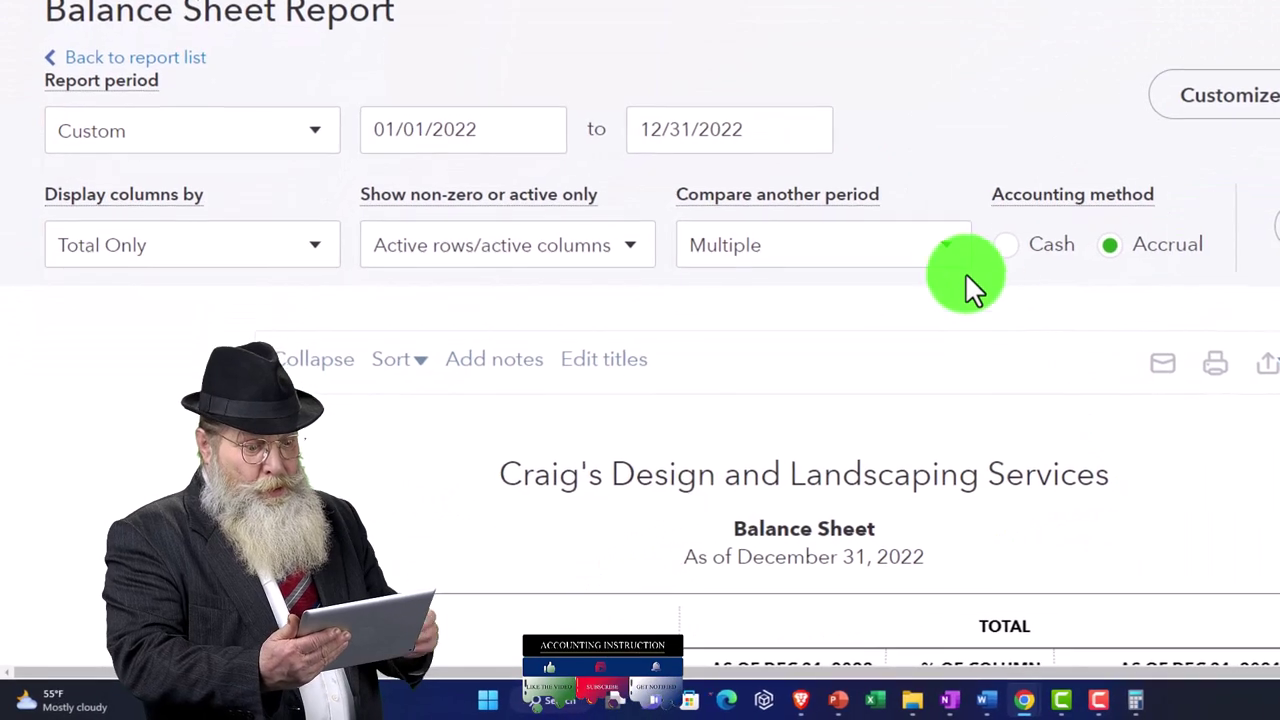
click(953, 255)
click(770, 328)
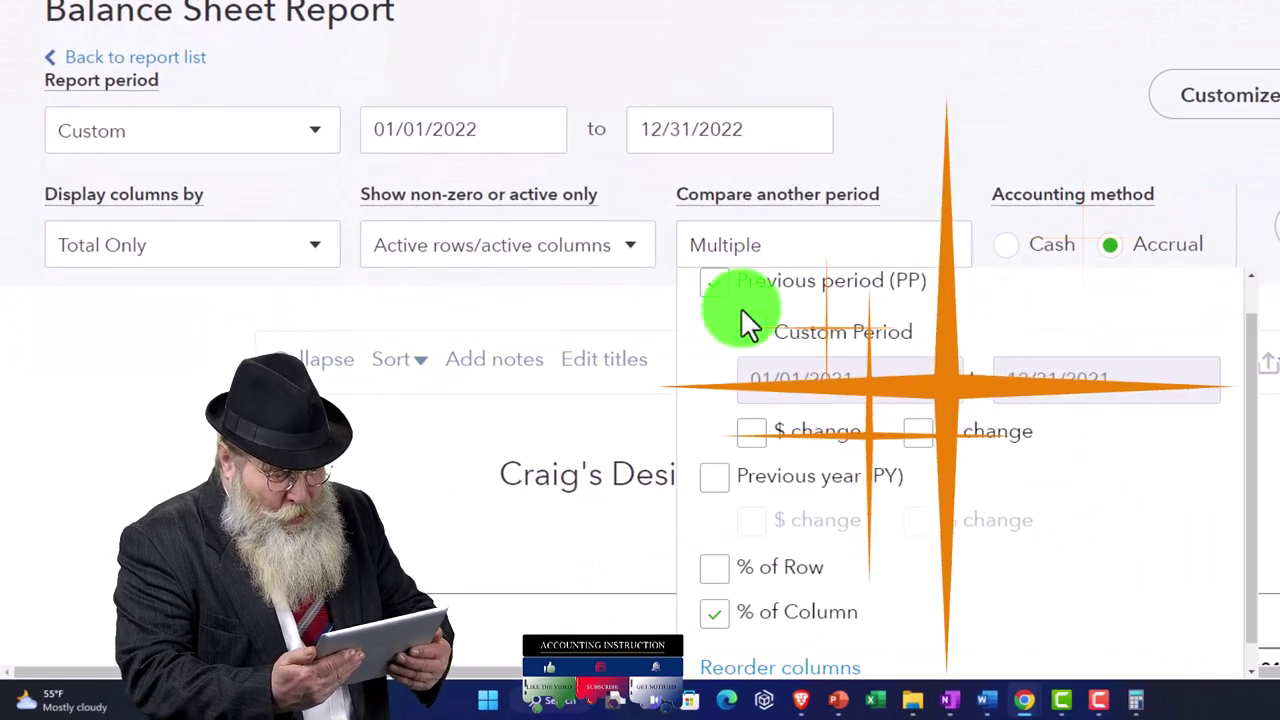
click(716, 284)
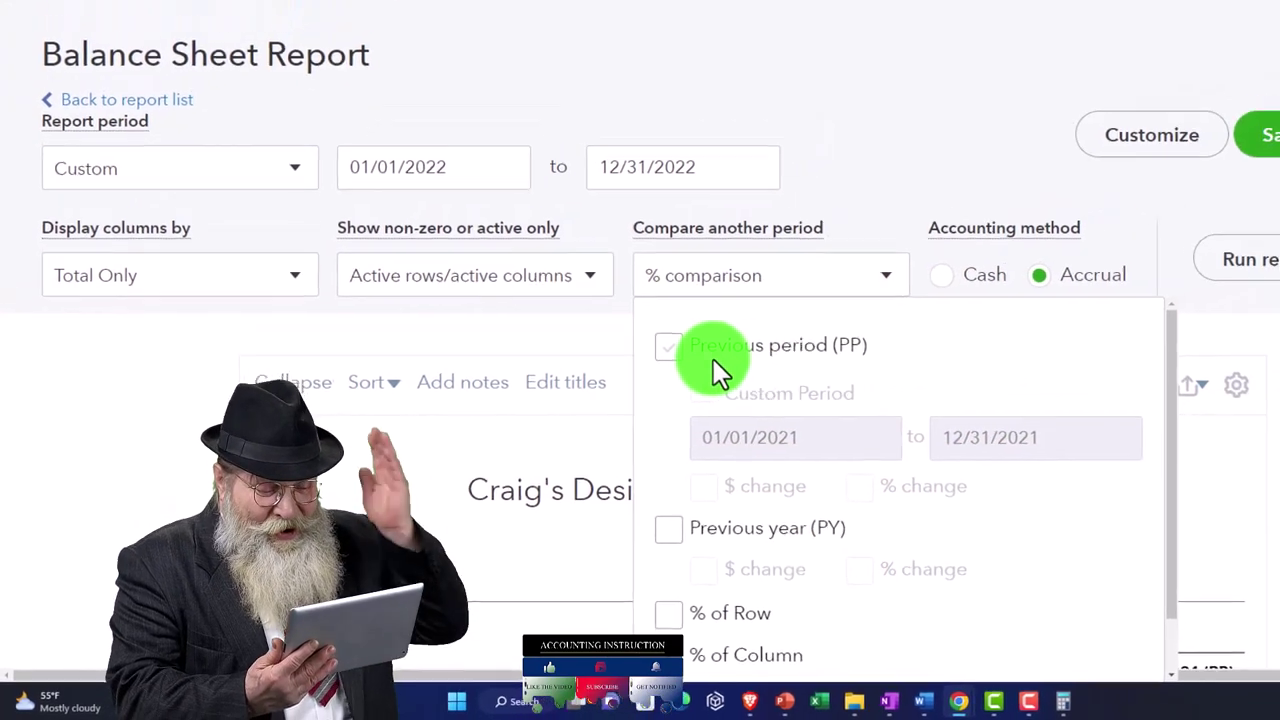
scroll(1202, 480, down, 3)
scroll(1154, 507, up, 1)
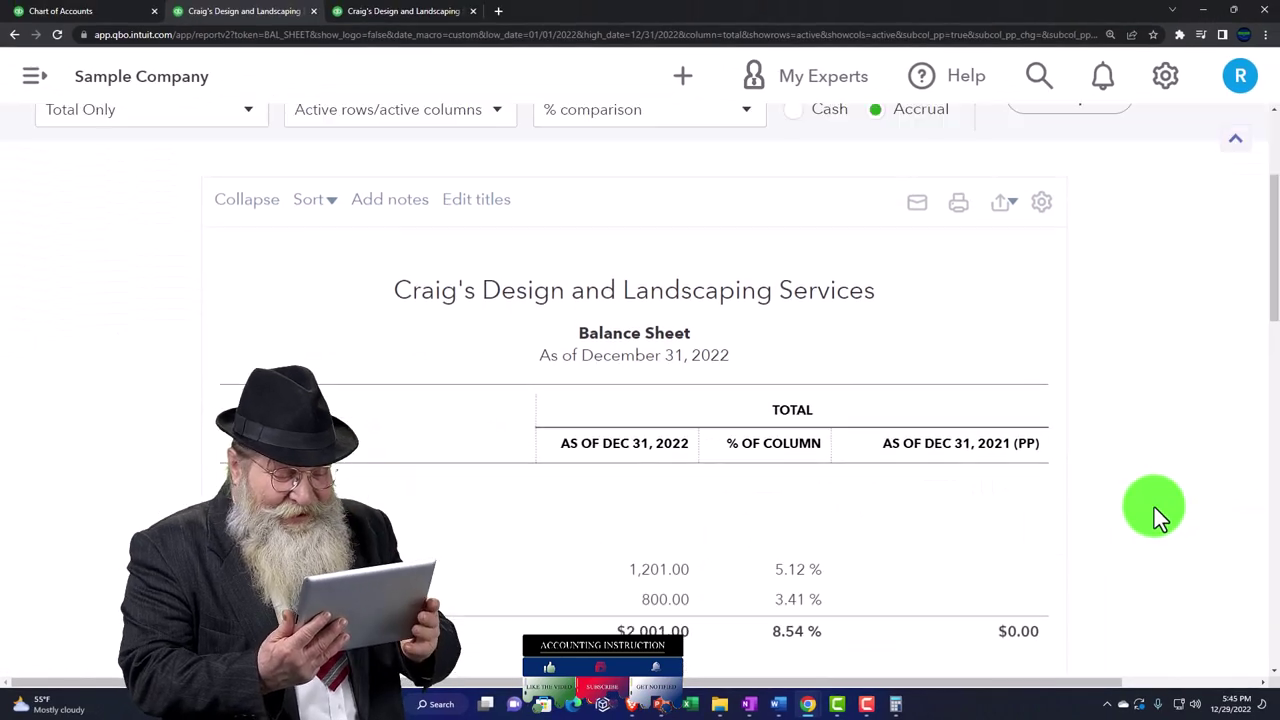
scroll(1154, 507, up, 3)
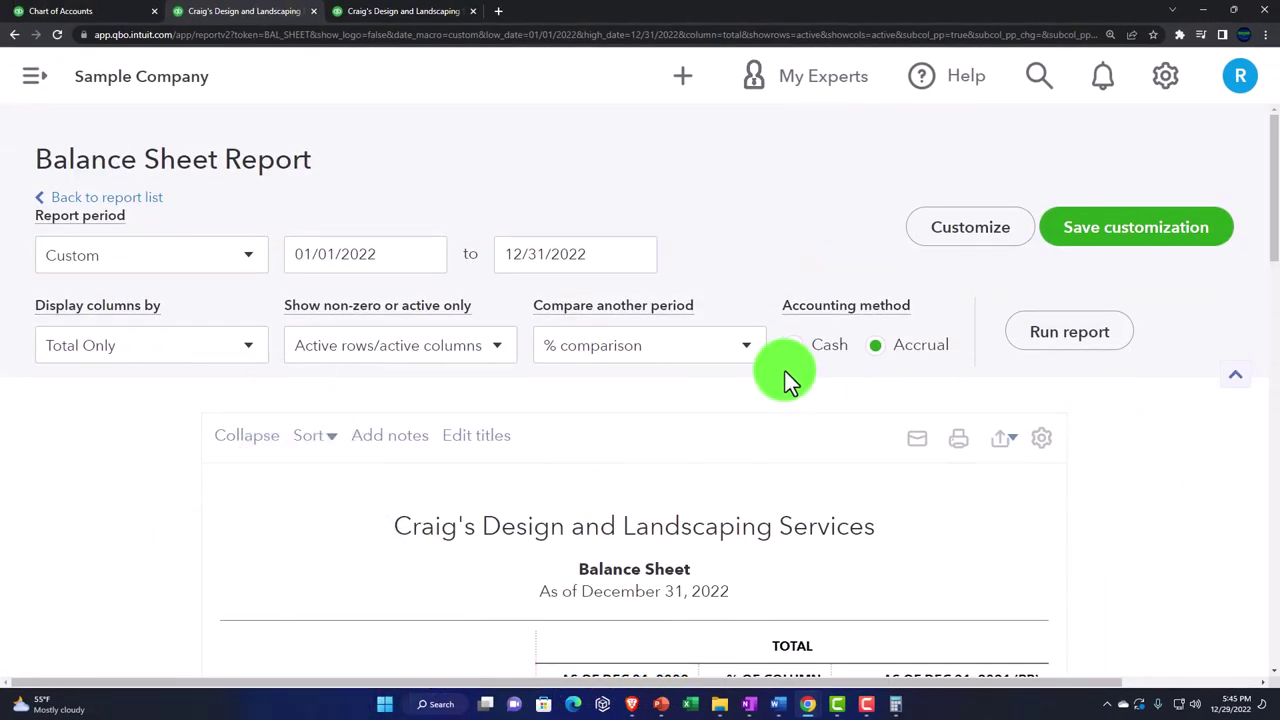
click(1088, 348)
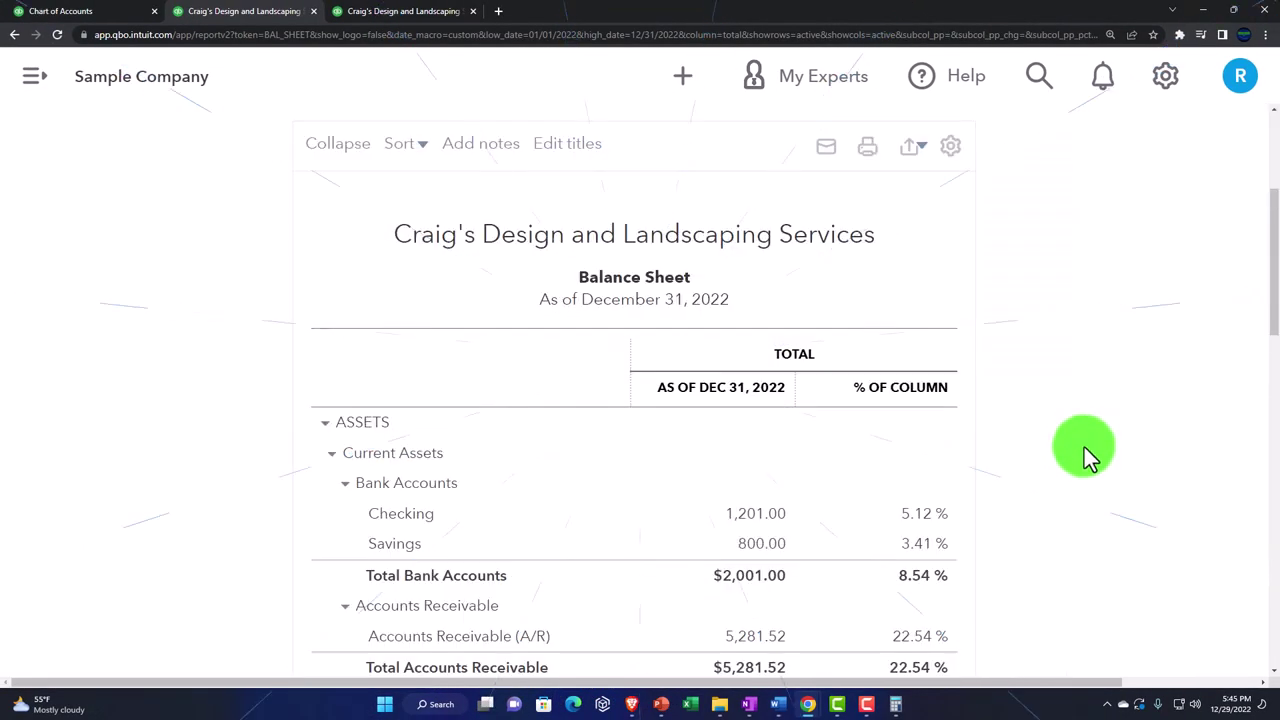
Remove the % of Column comparison and rerun the Balance Sheet with only the total column
click(742, 348)
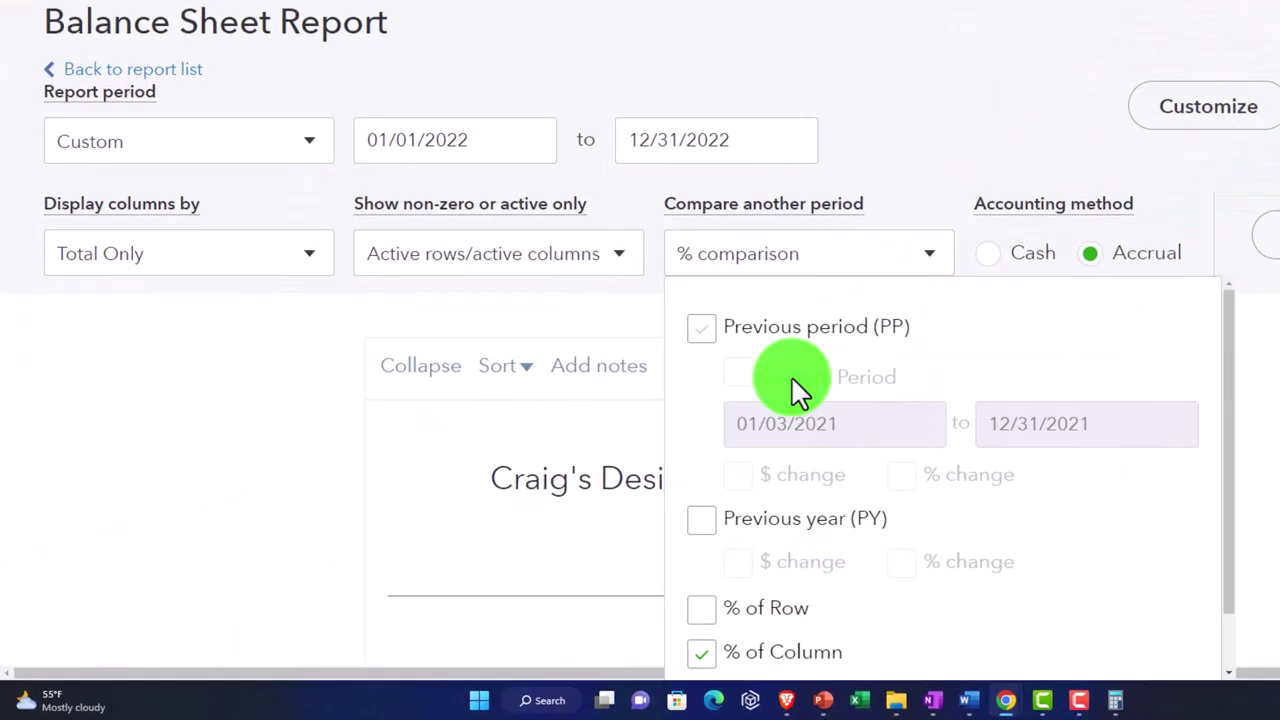
scroll(571, 587, down, 1)
click(712, 588)
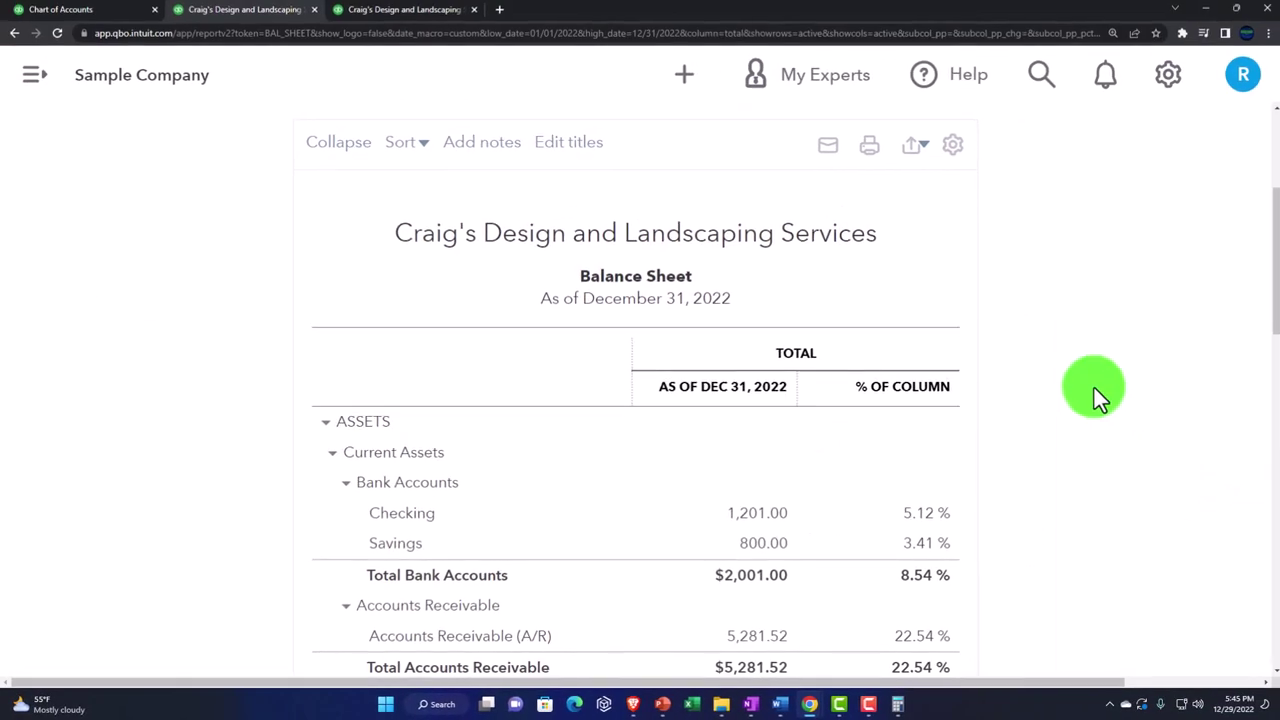
scroll(1072, 350, up, 3)
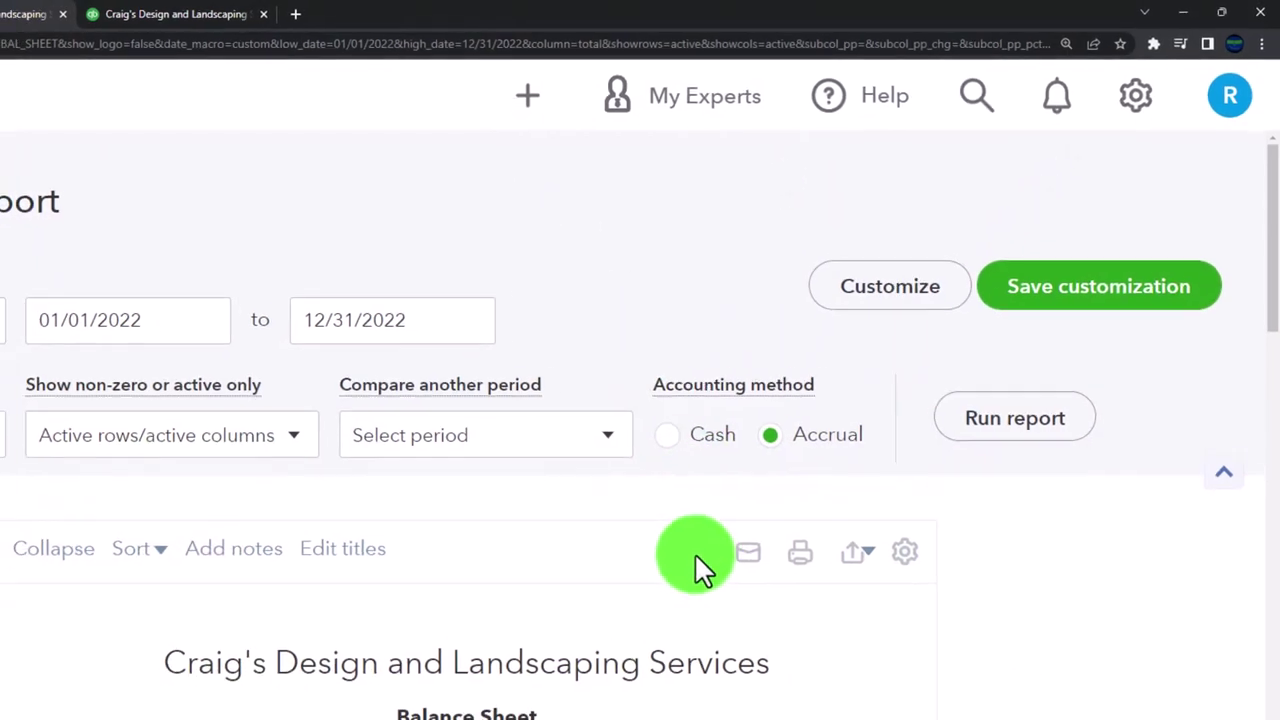
Switch to OneNote and examine the vendor, customer and banking flowchart in relation to the Balance Sheet's cash and accrual methods
click(748, 704)
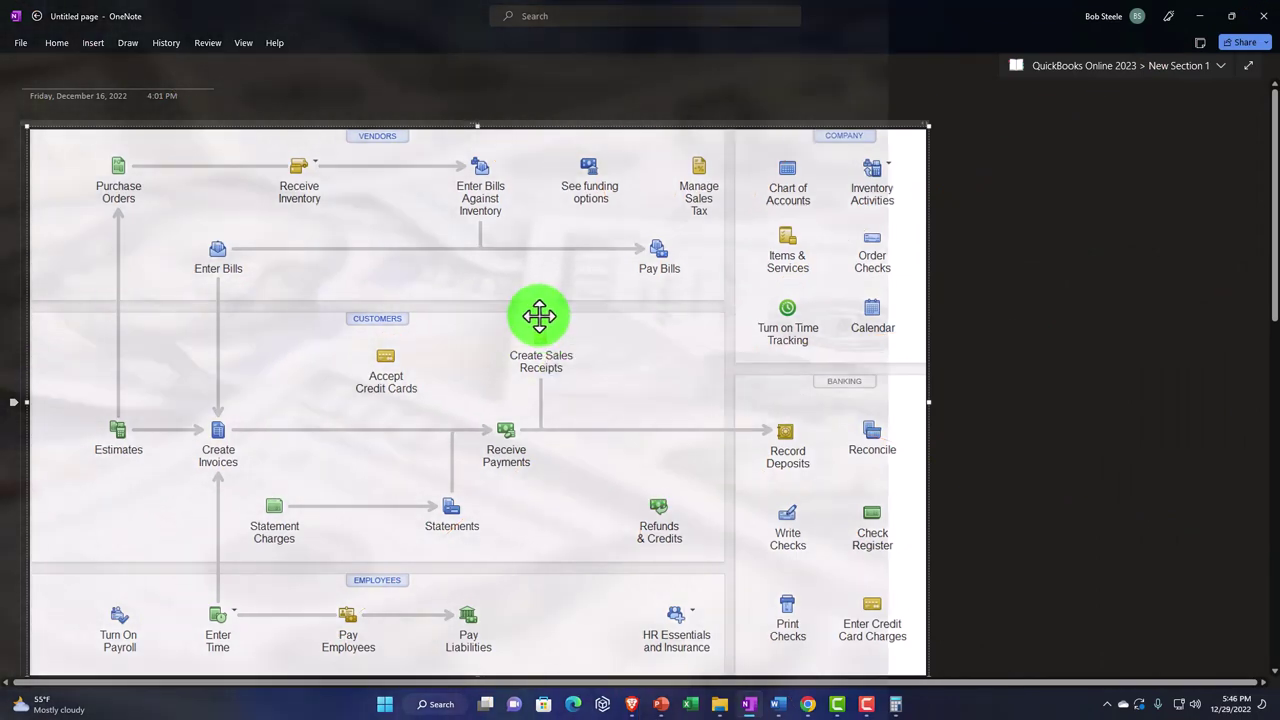
scroll(543, 320, up, 1)
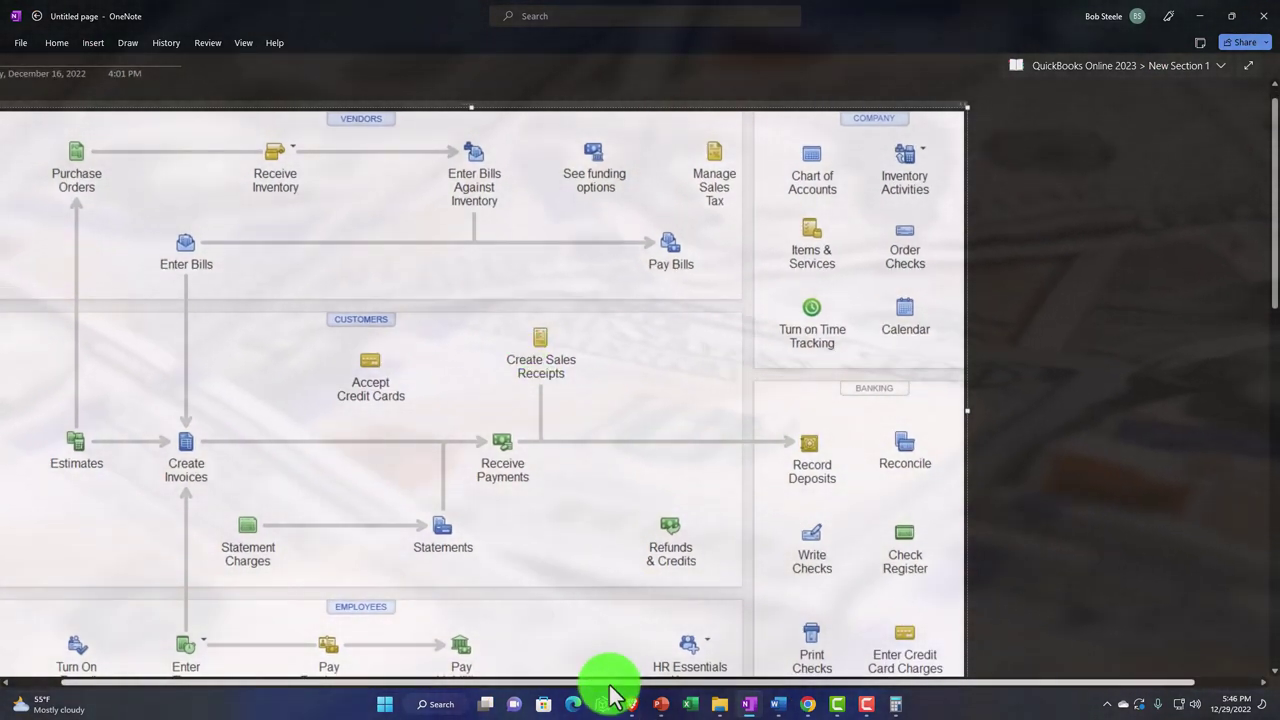
scroll(590, 630, left, 1)
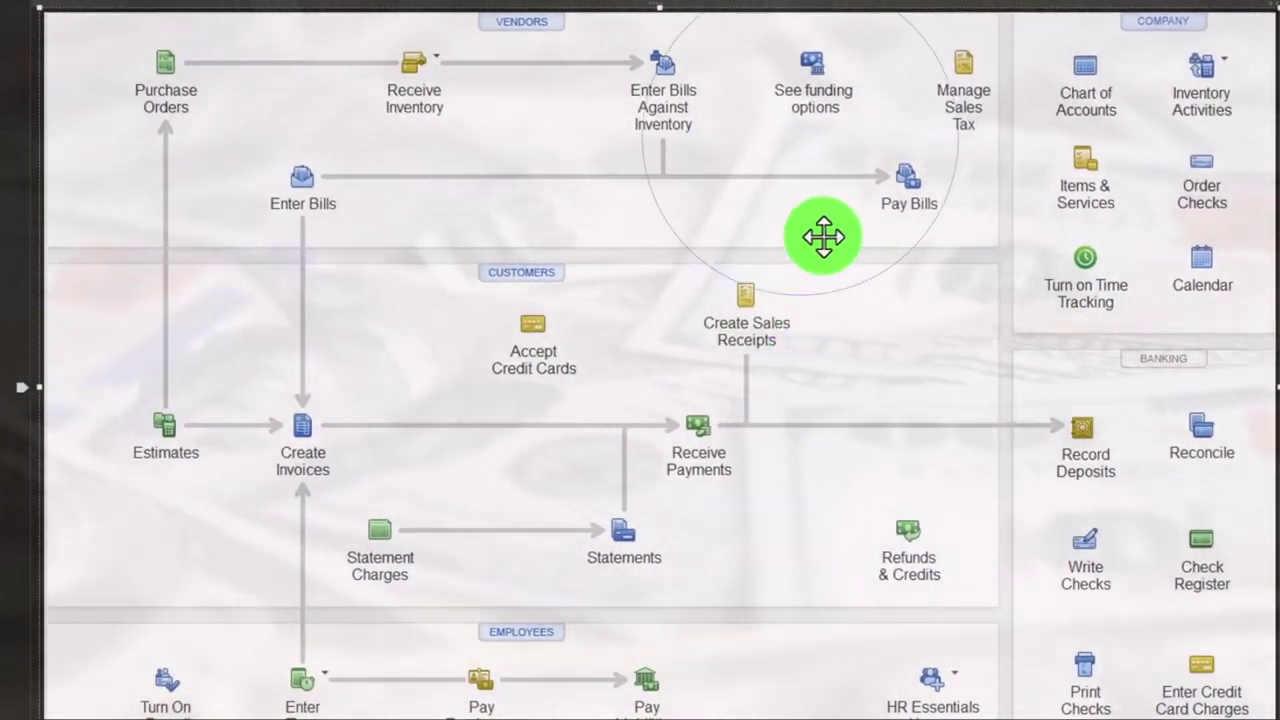
click(826, 192)
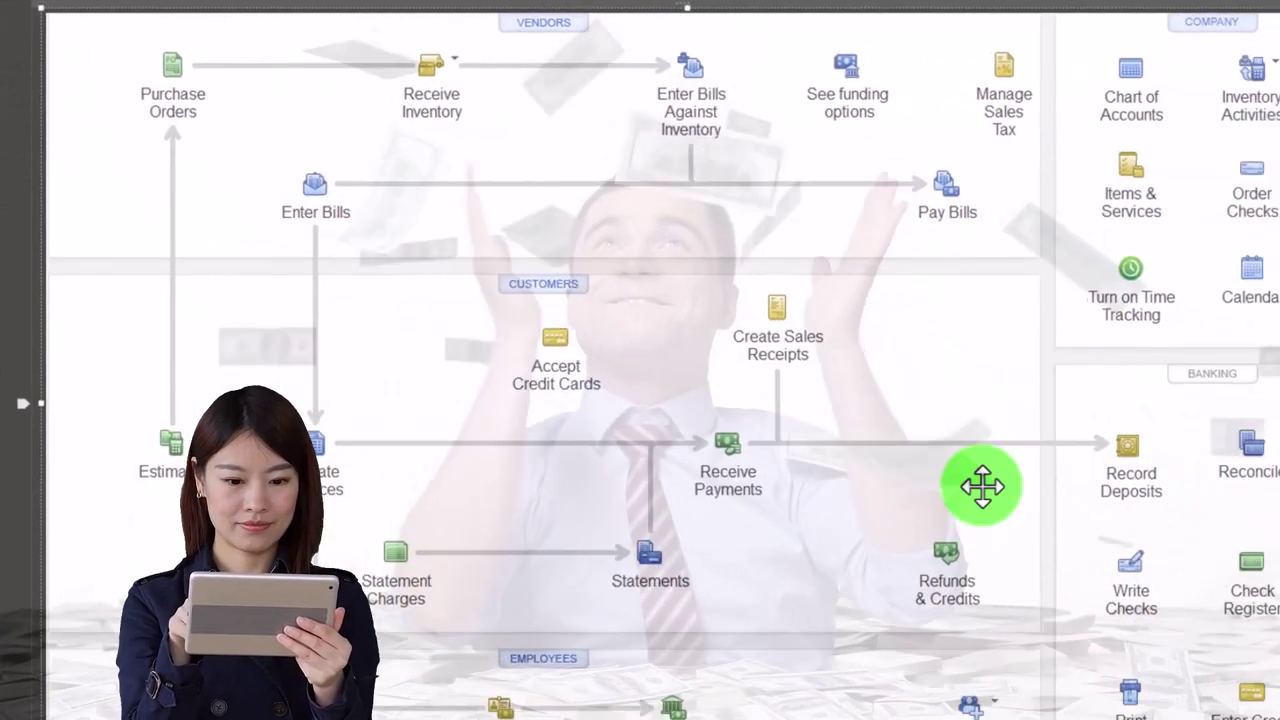
click(1048, 545)
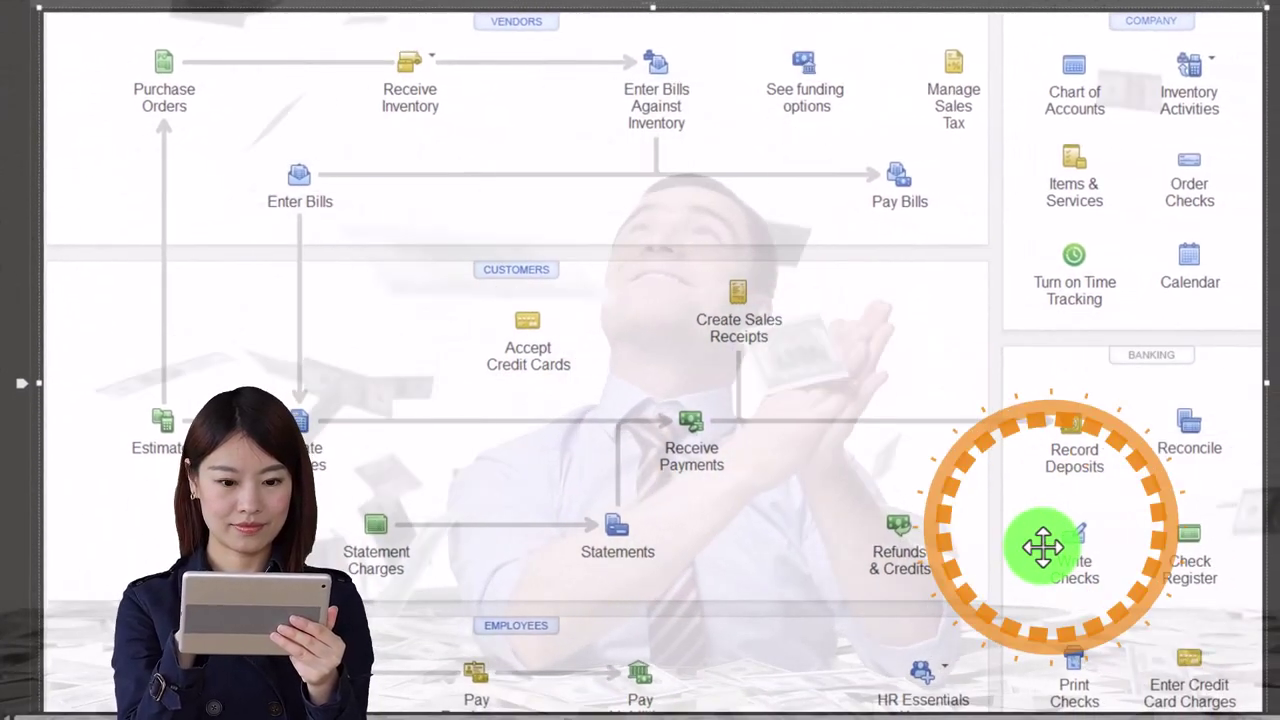
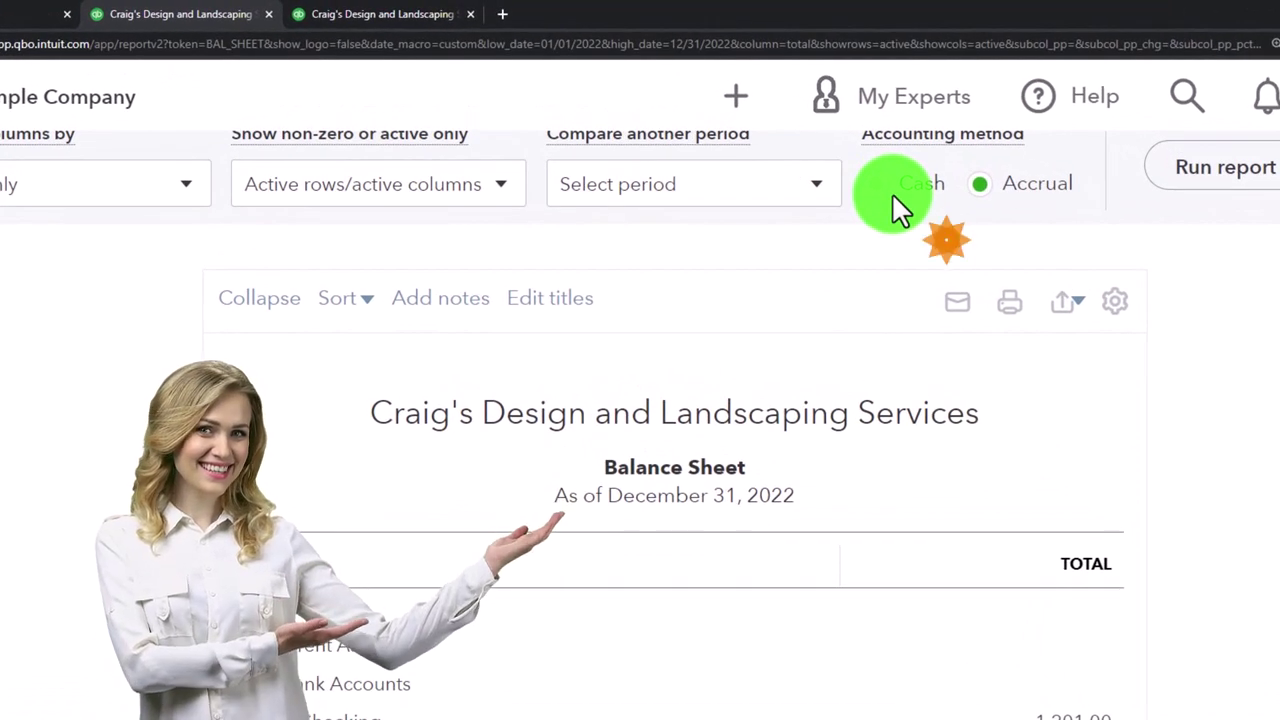
click(990, 190)
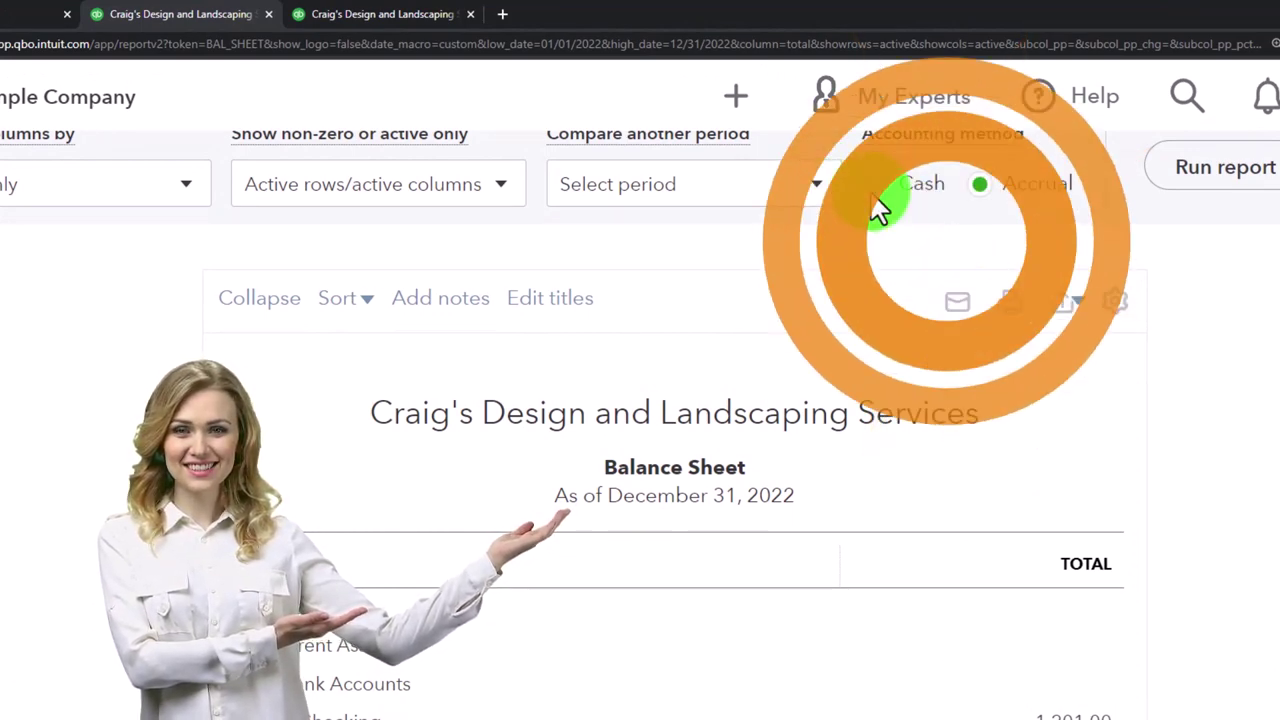
click(748, 705)
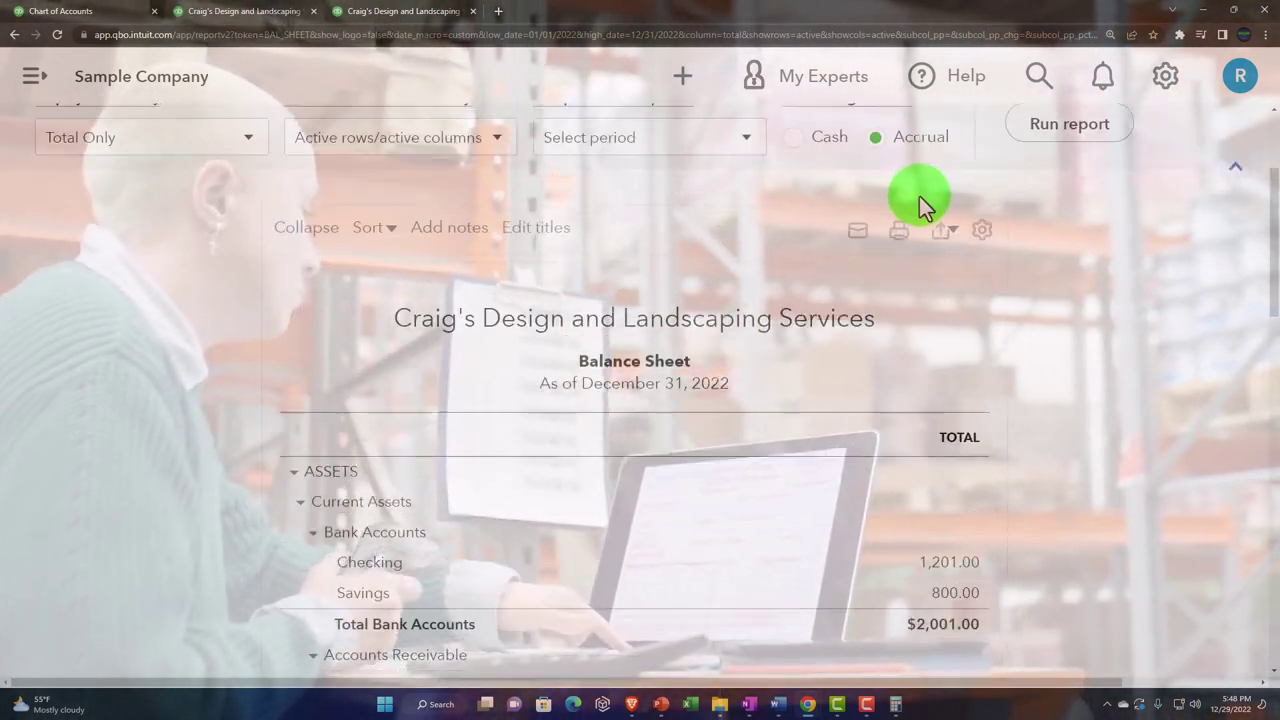
Examine the accrual-basis Balance Sheet's receivables, inventory, truck cost and accounts payable lines
scroll(846, 175, down, 5)
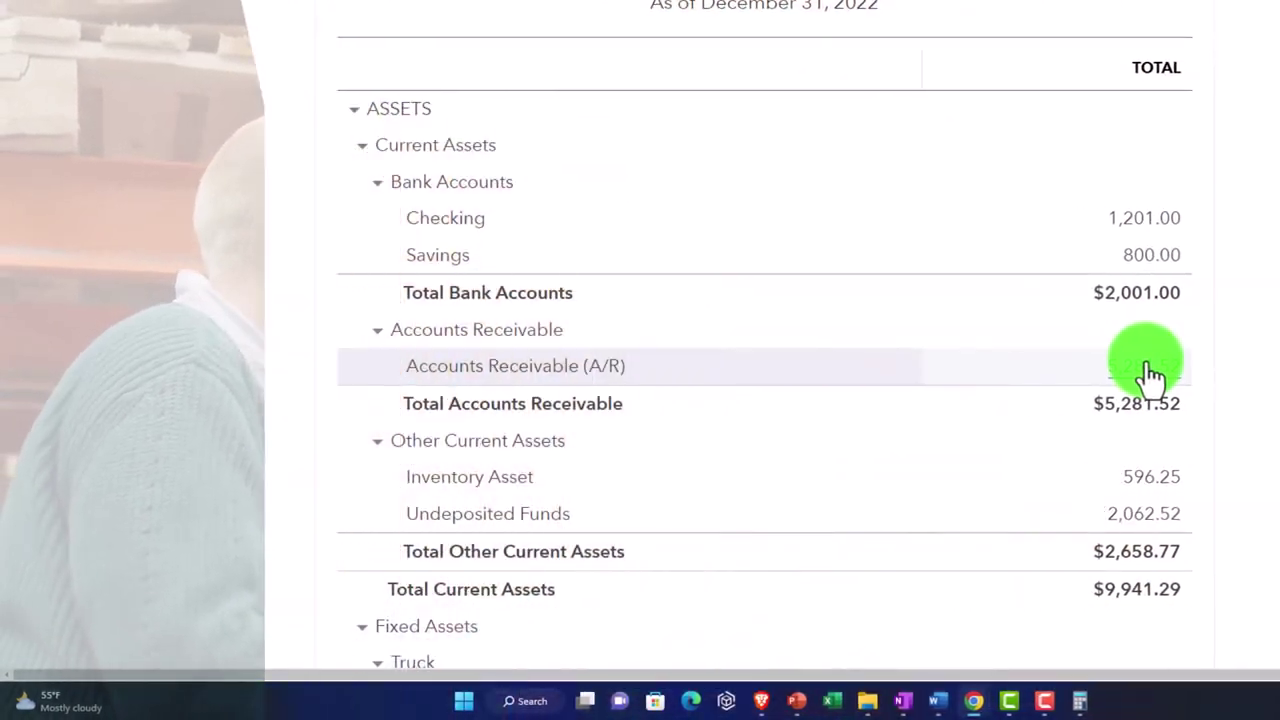
scroll(1145, 372, down, 2)
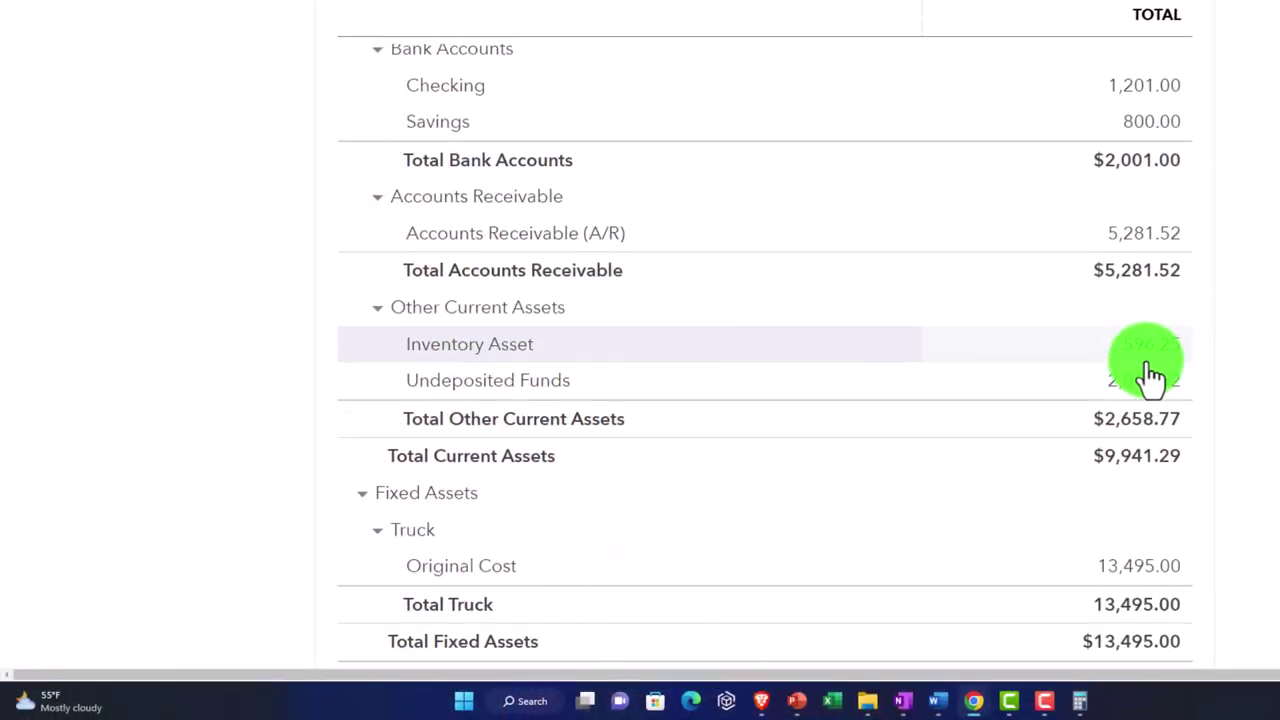
scroll(1148, 372, down, 3)
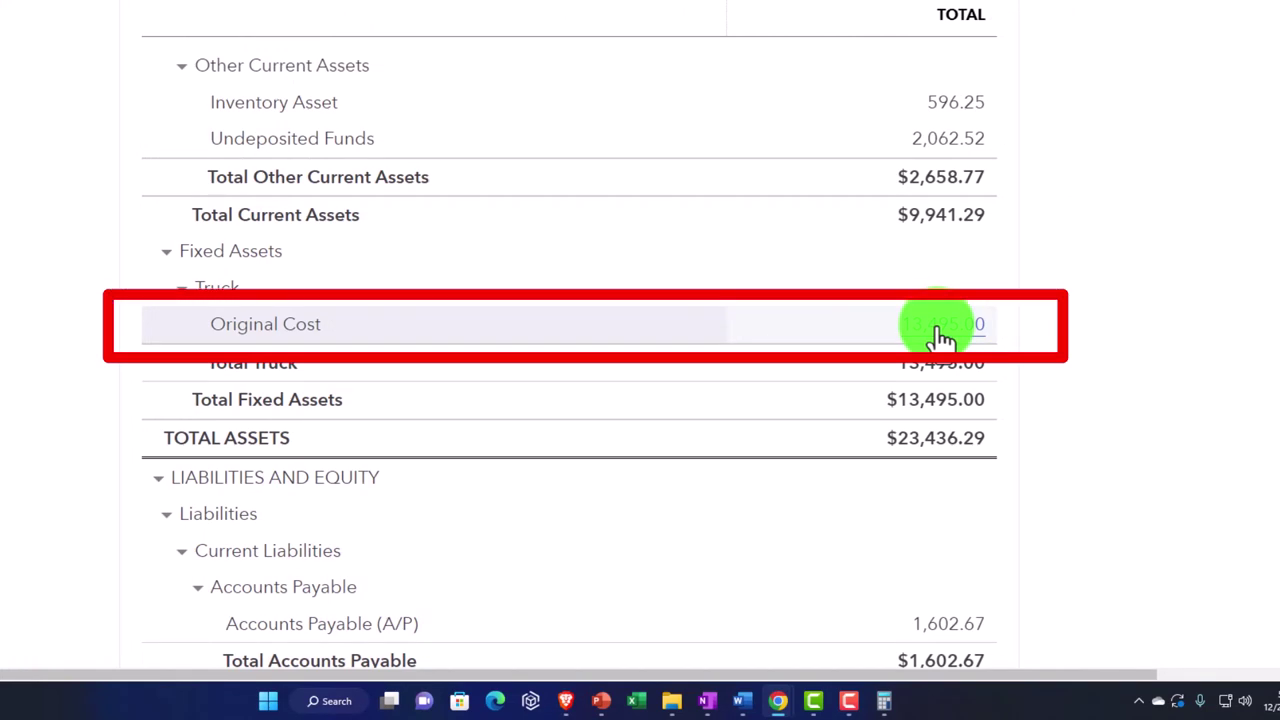
scroll(940, 337, up, 2)
scroll(940, 337, down, 4)
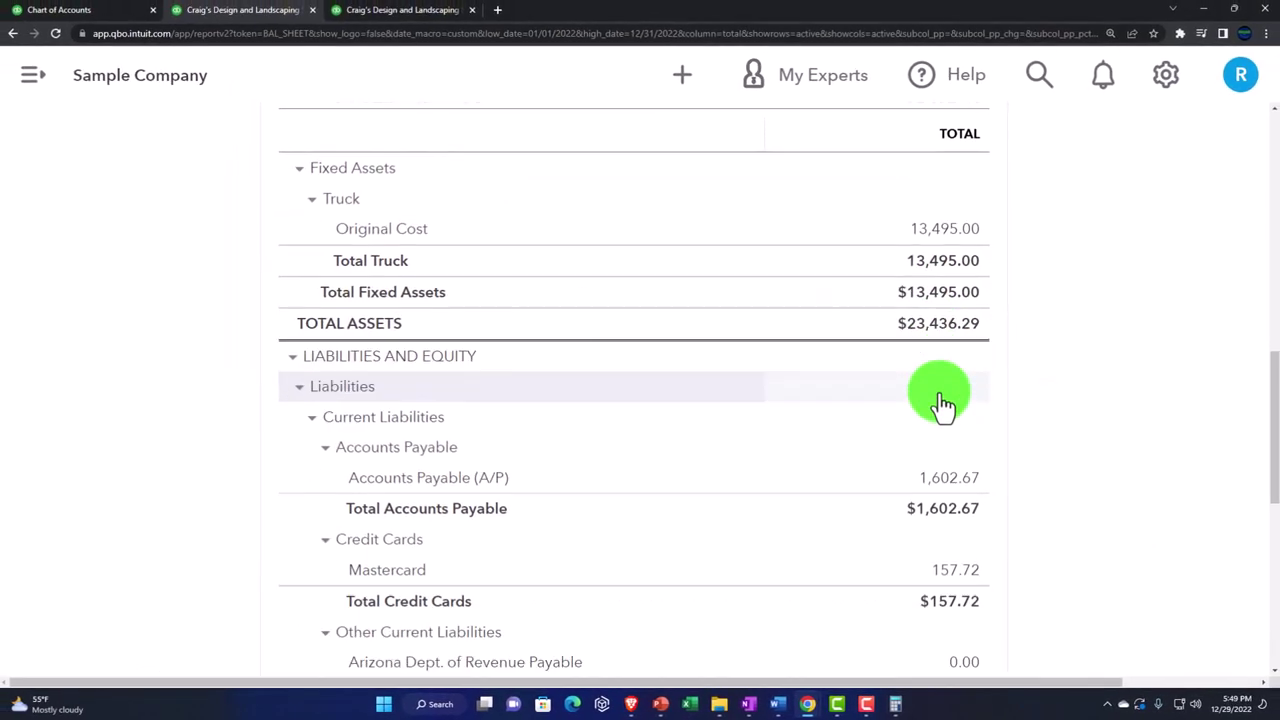
scroll(943, 402, down, 1)
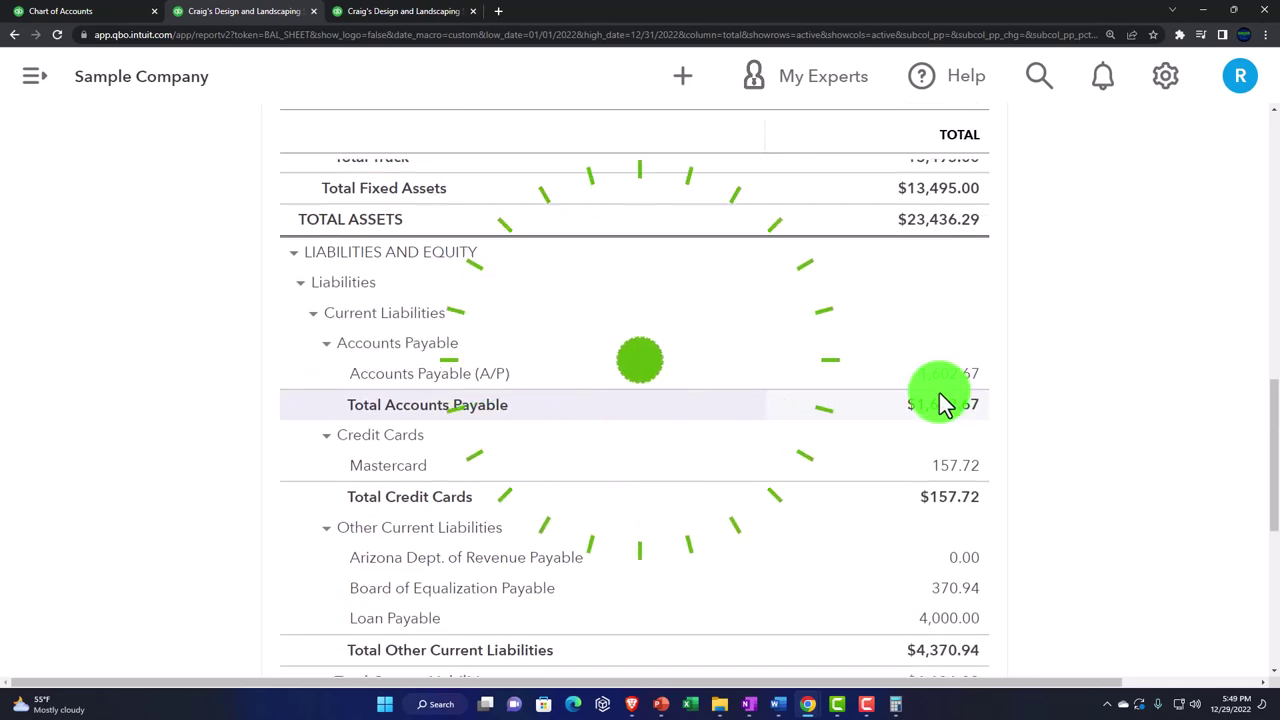
Set the Balance Sheet's accounting method to Cash and rerun the report
scroll(944, 370, up, 10)
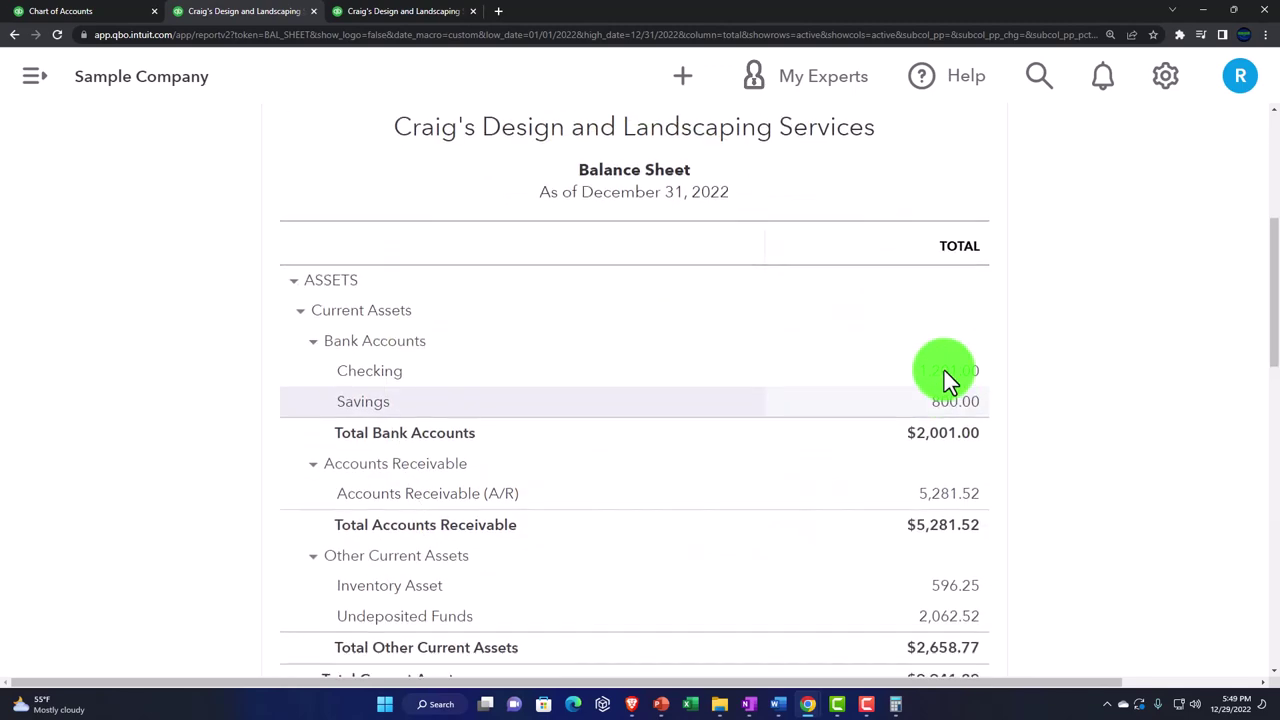
click(795, 347)
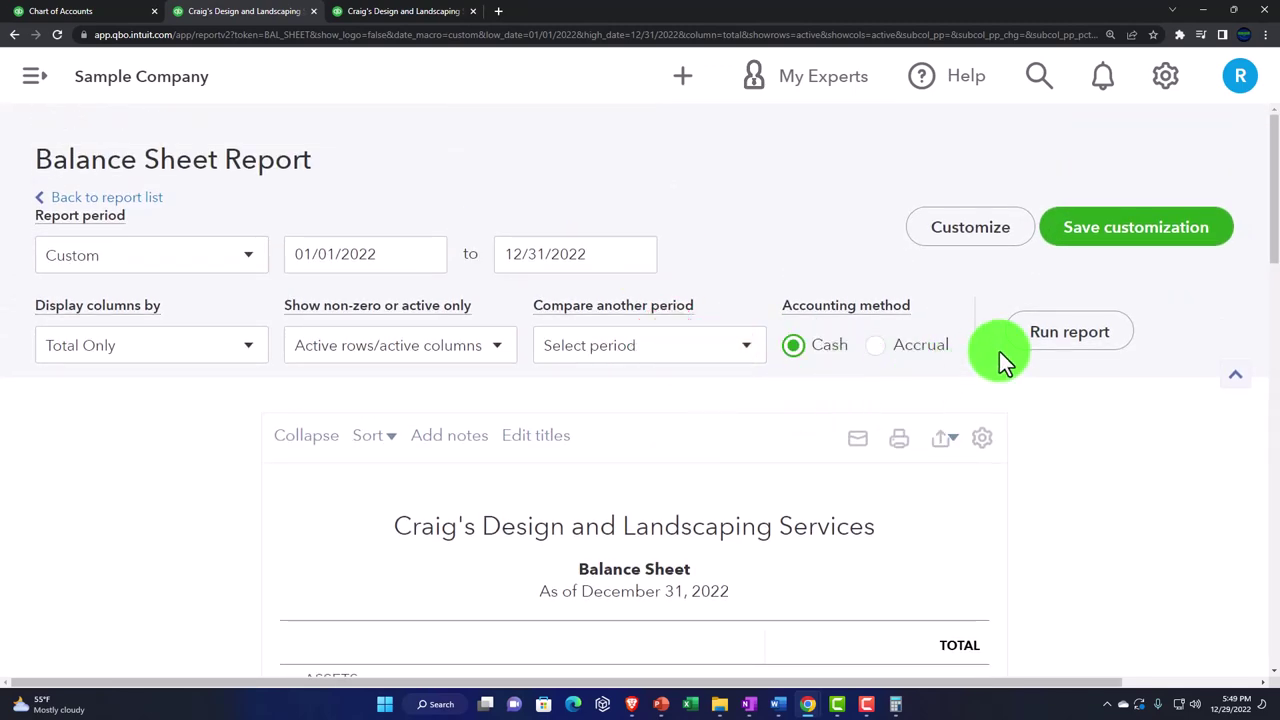
click(1060, 336)
Examine the cash-basis Balance Sheet's current assets, fixed assets and current liabilities
scroll(1027, 350, down, 4)
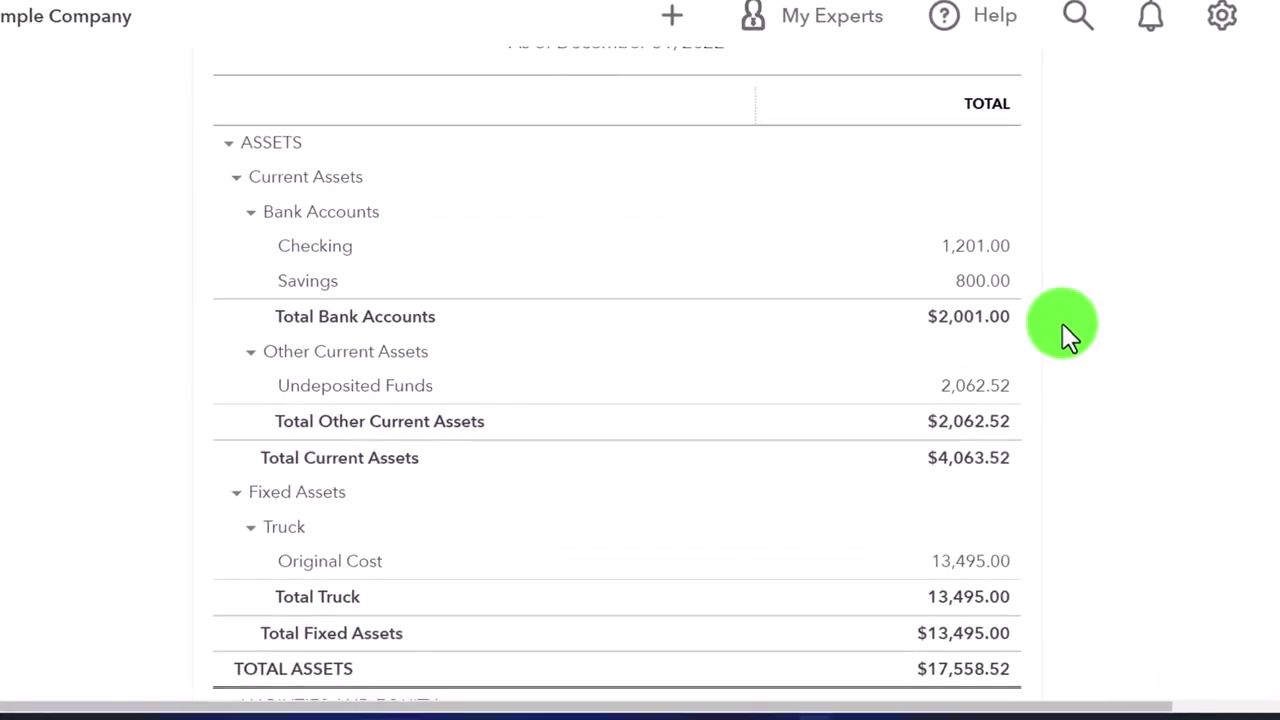
scroll(1062, 325, down, 1)
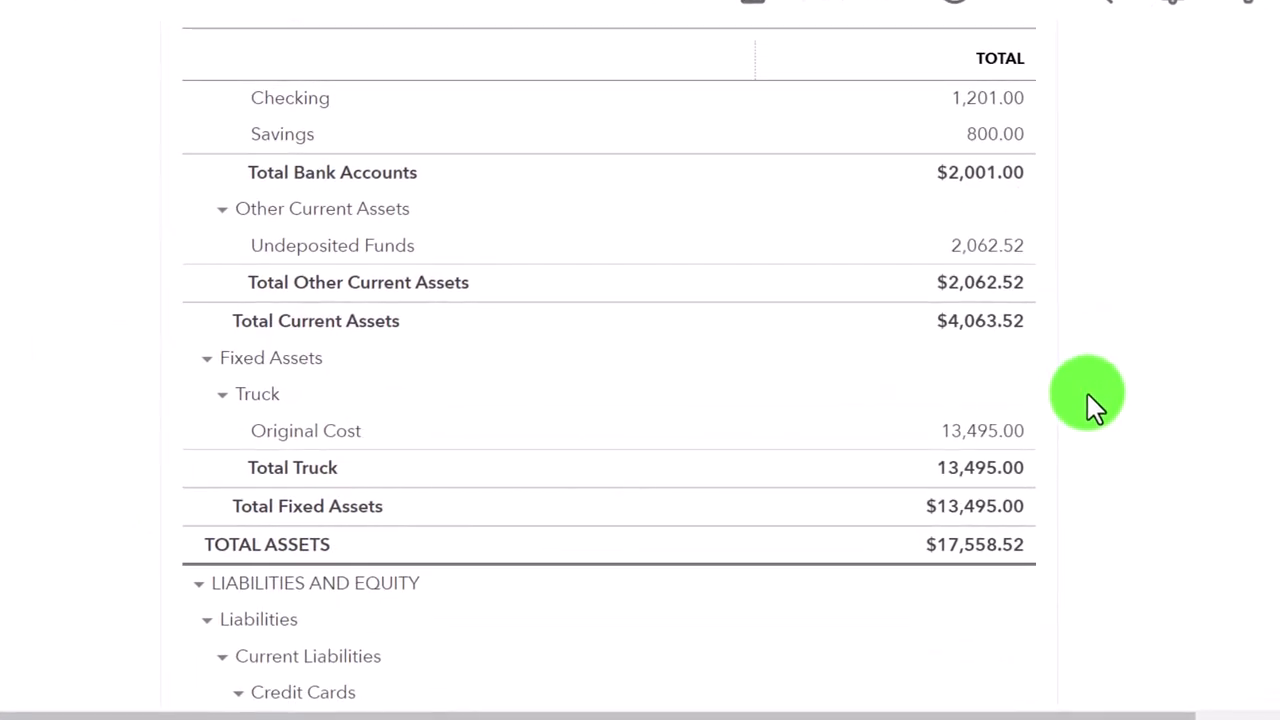
scroll(1087, 400, up, 3)
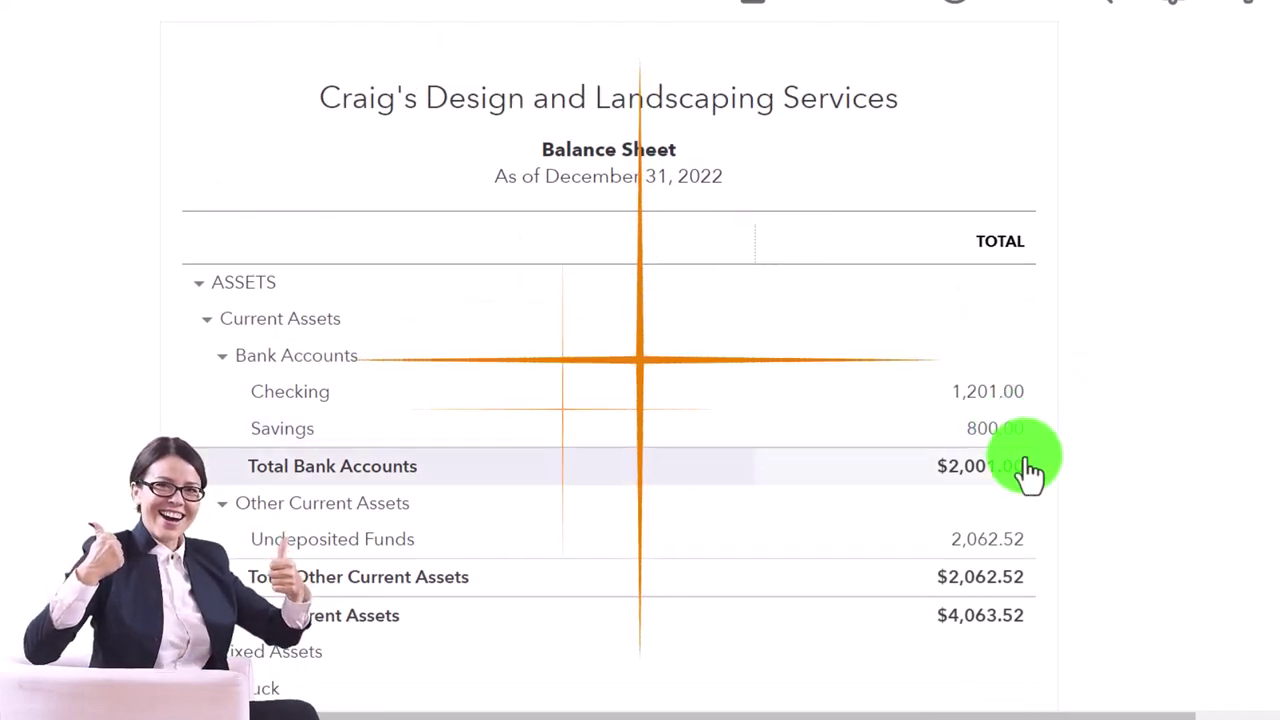
scroll(1026, 466, down, 5)
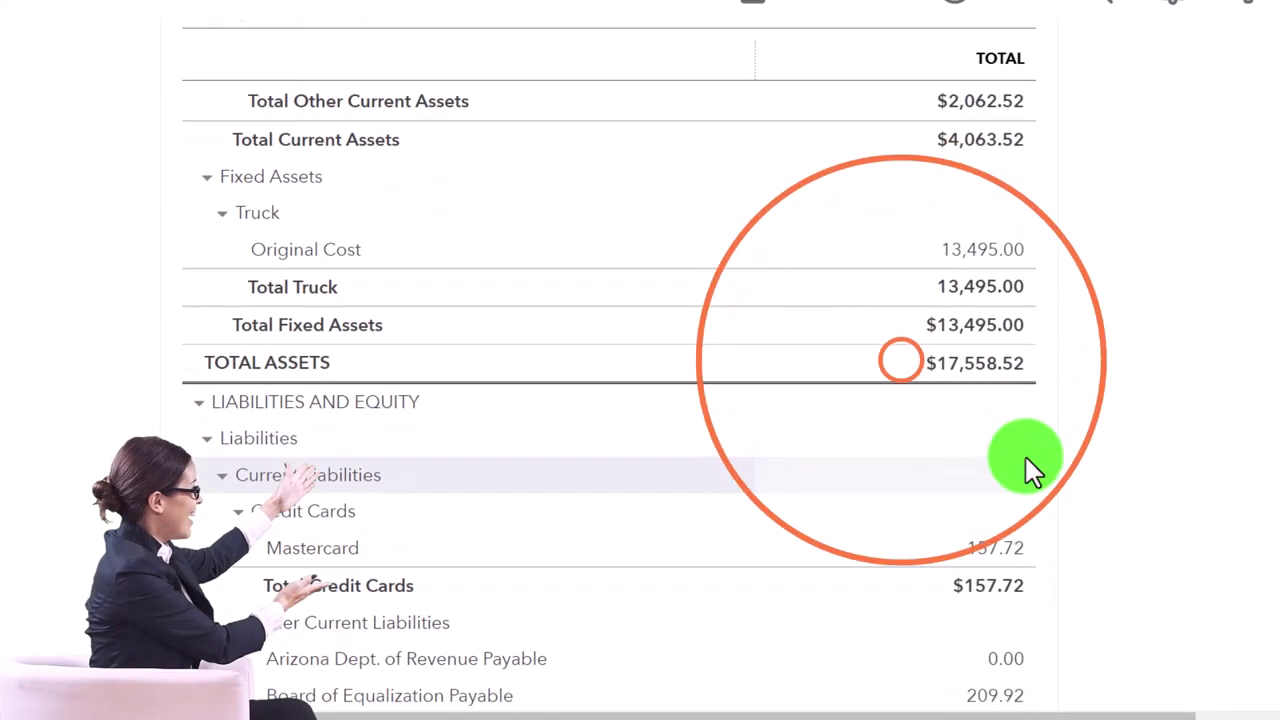
scroll(1039, 405, down, 2)
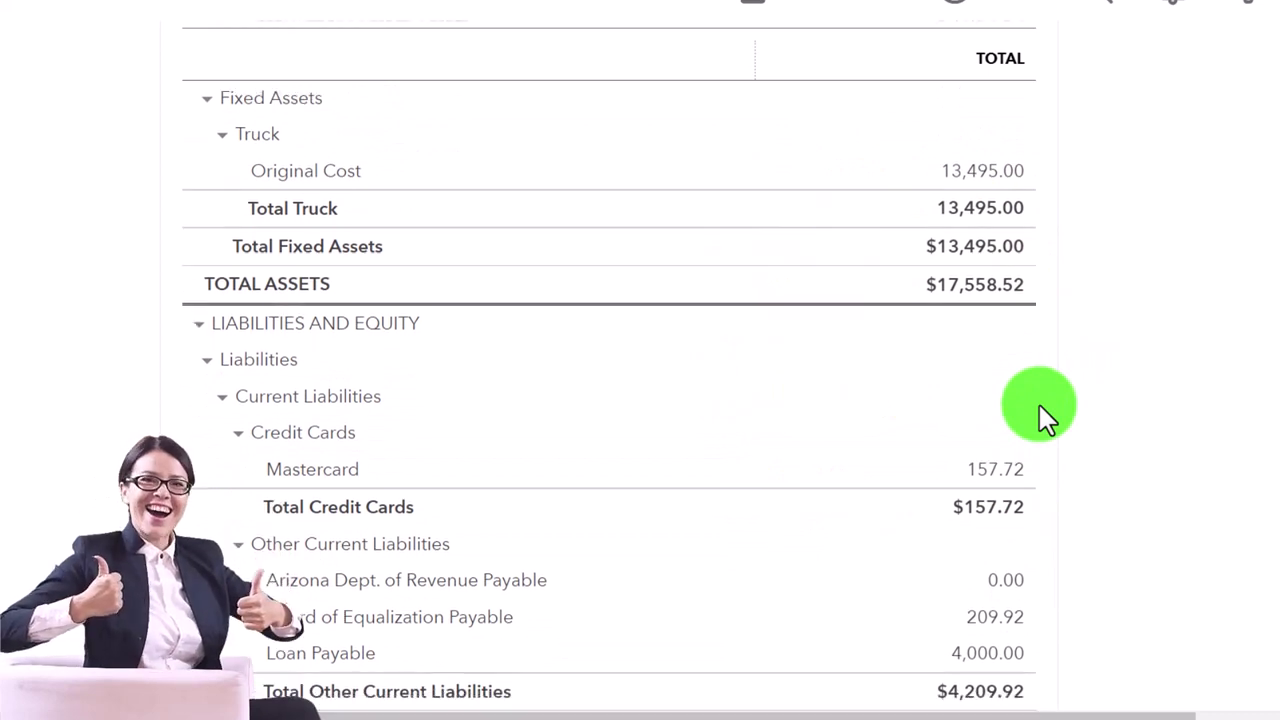
Review the cash-basis Balance Sheet's liabilities and equity, and rerun the report with the accounting method set to Accrual
scroll(1039, 405, down, 4)
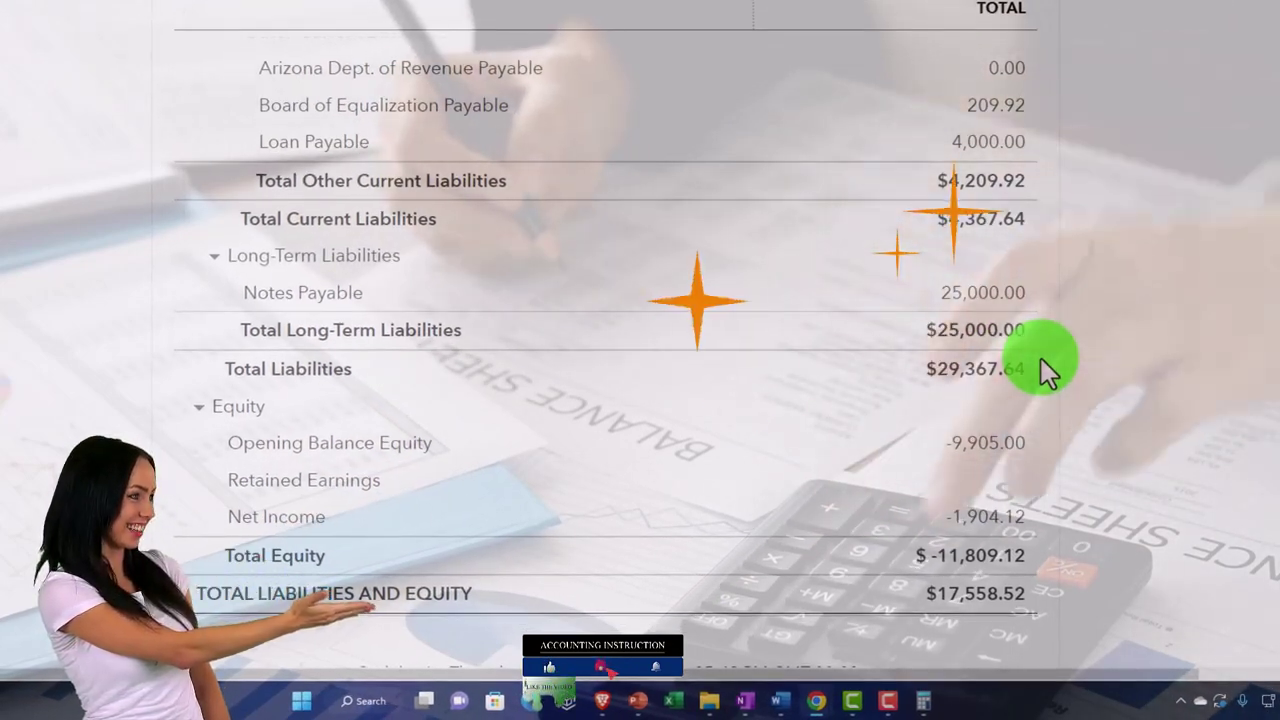
scroll(1041, 358, up, 3)
scroll(1041, 358, up, 9)
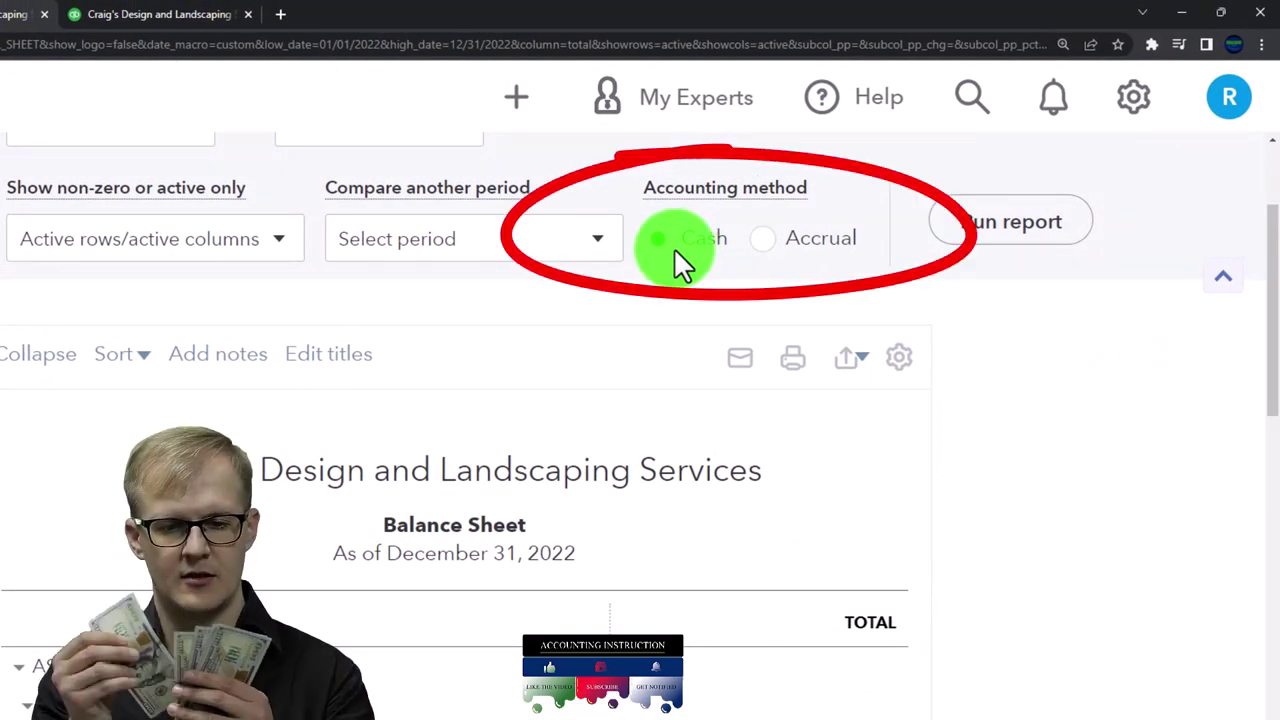
click(760, 241)
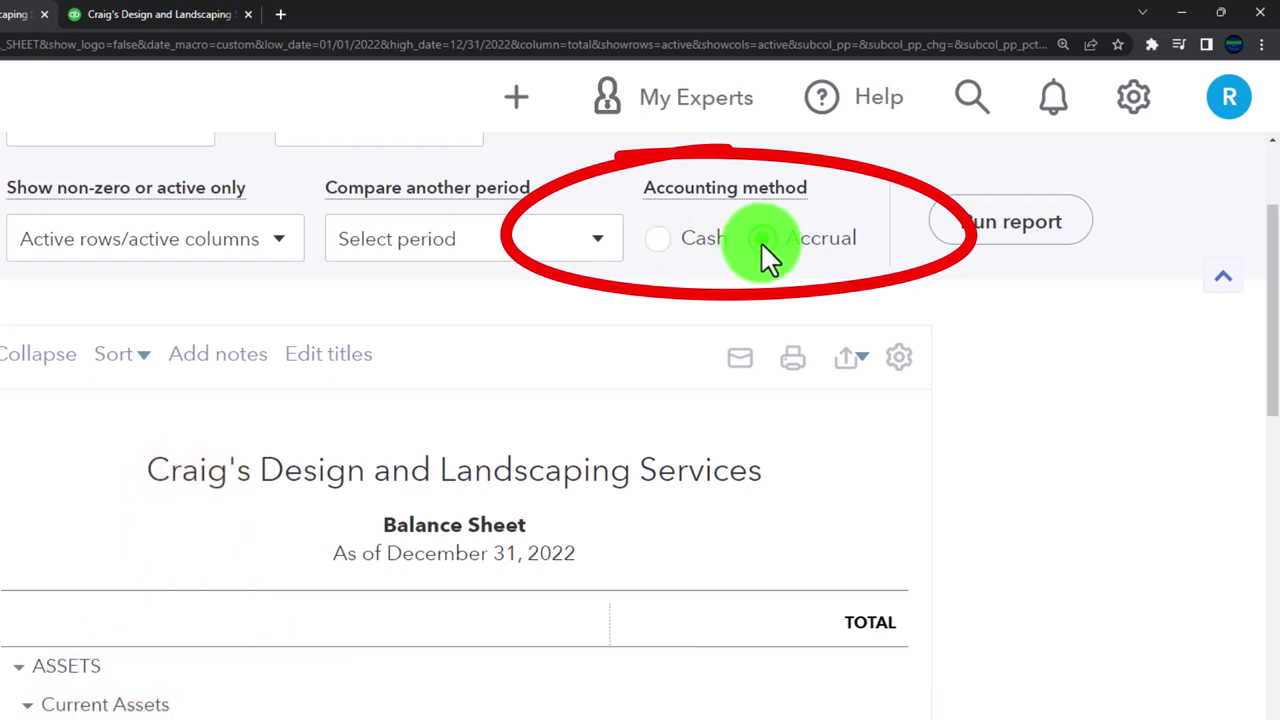
click(1010, 216)
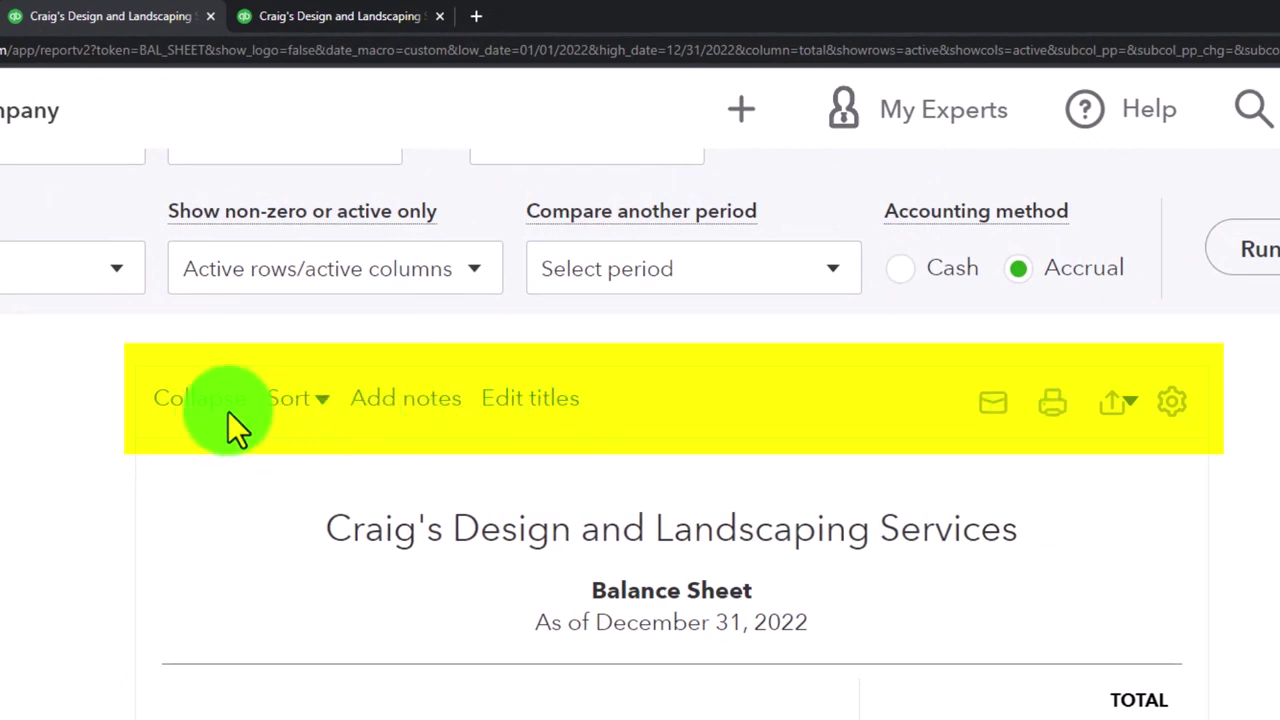
Collapse the Balance Sheet's sub-accounts and review the condensed asset and liability lines, including Truck
click(228, 411)
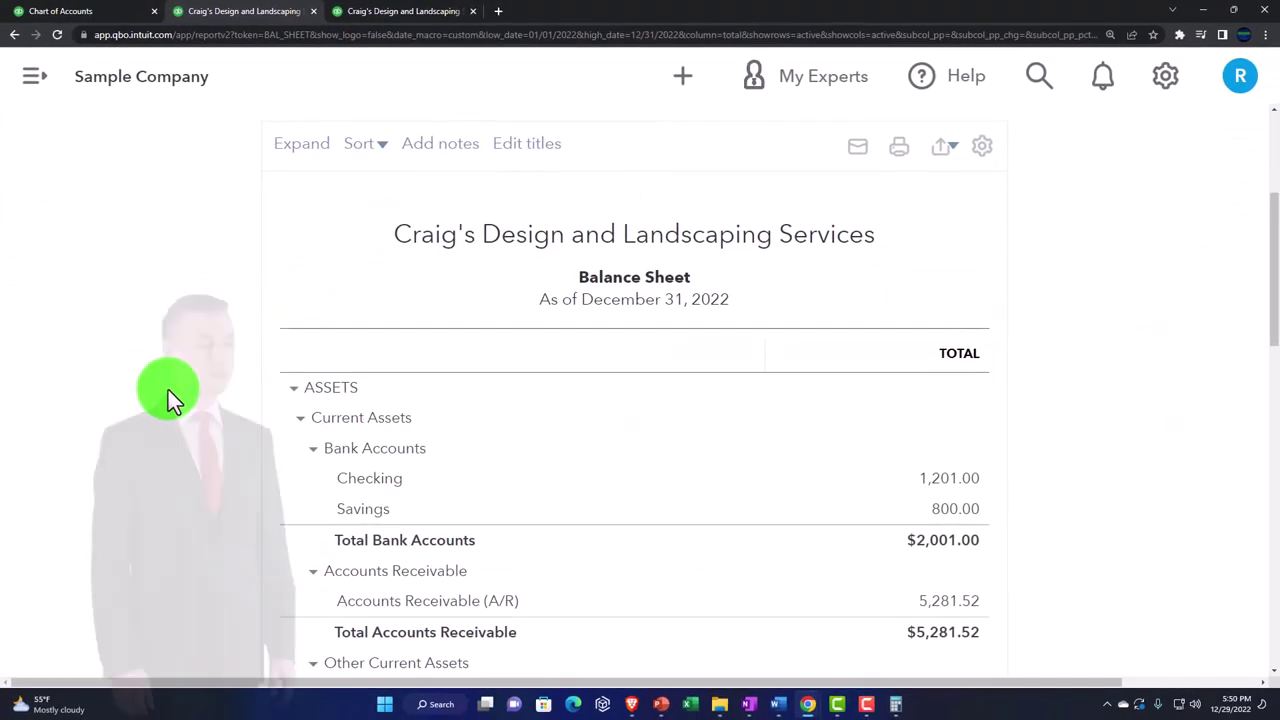
scroll(168, 390, down, 6)
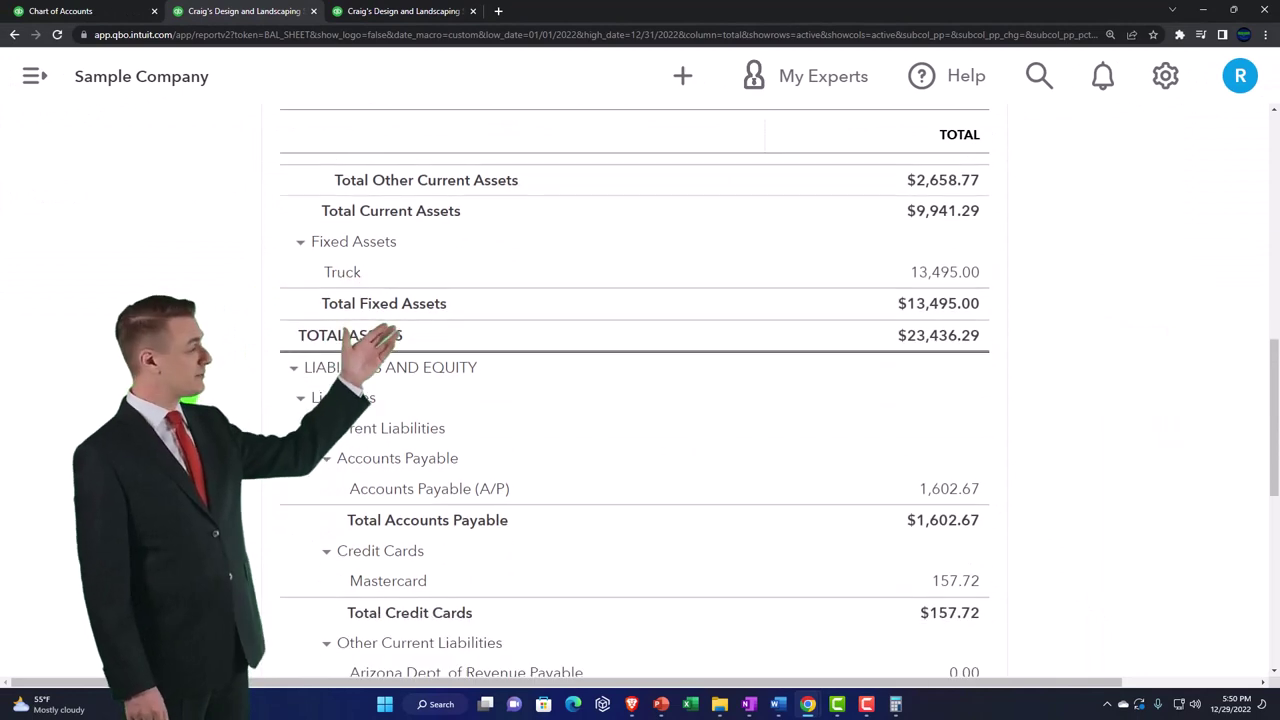
scroll(188, 398, down, 3)
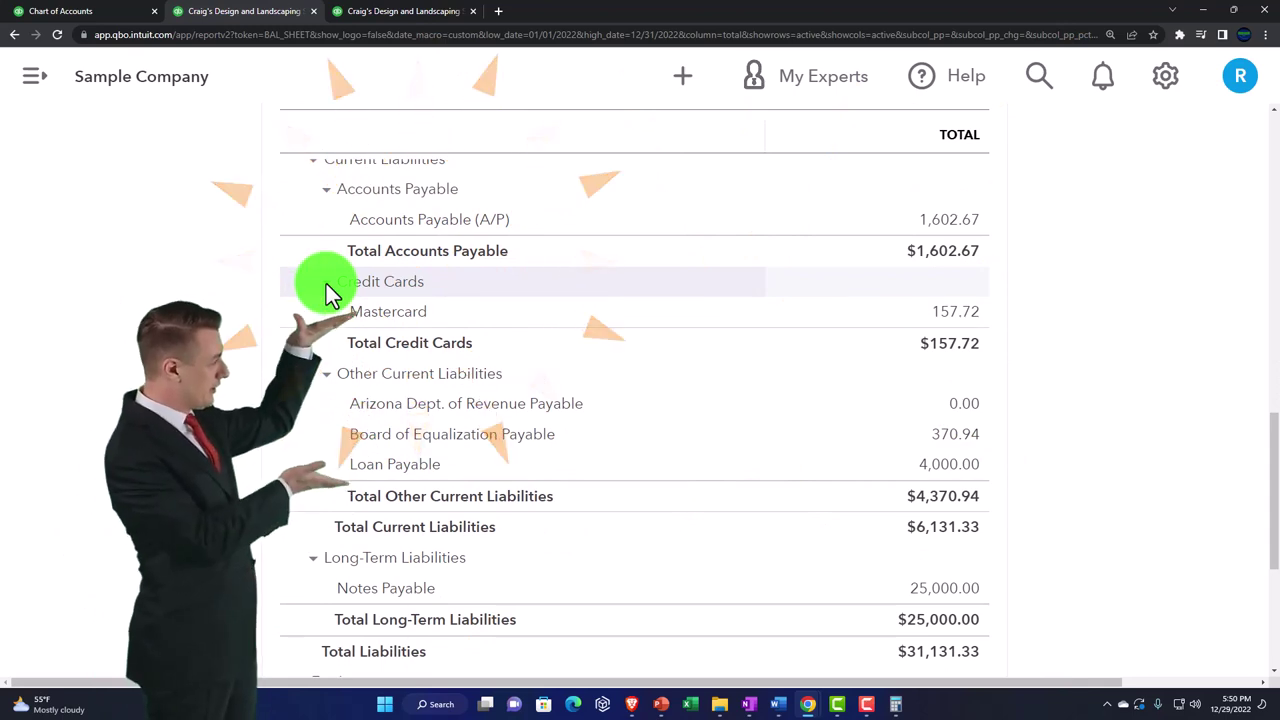
scroll(326, 284, up, 5)
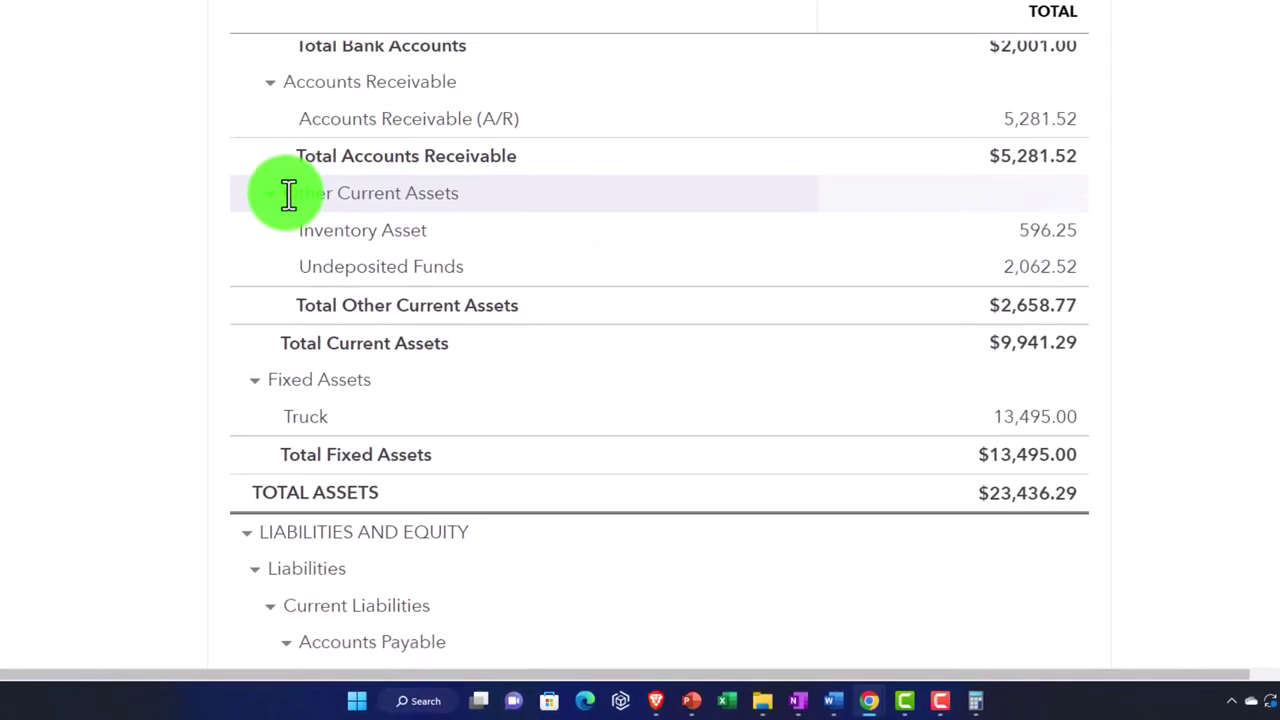
scroll(288, 193, up, 5)
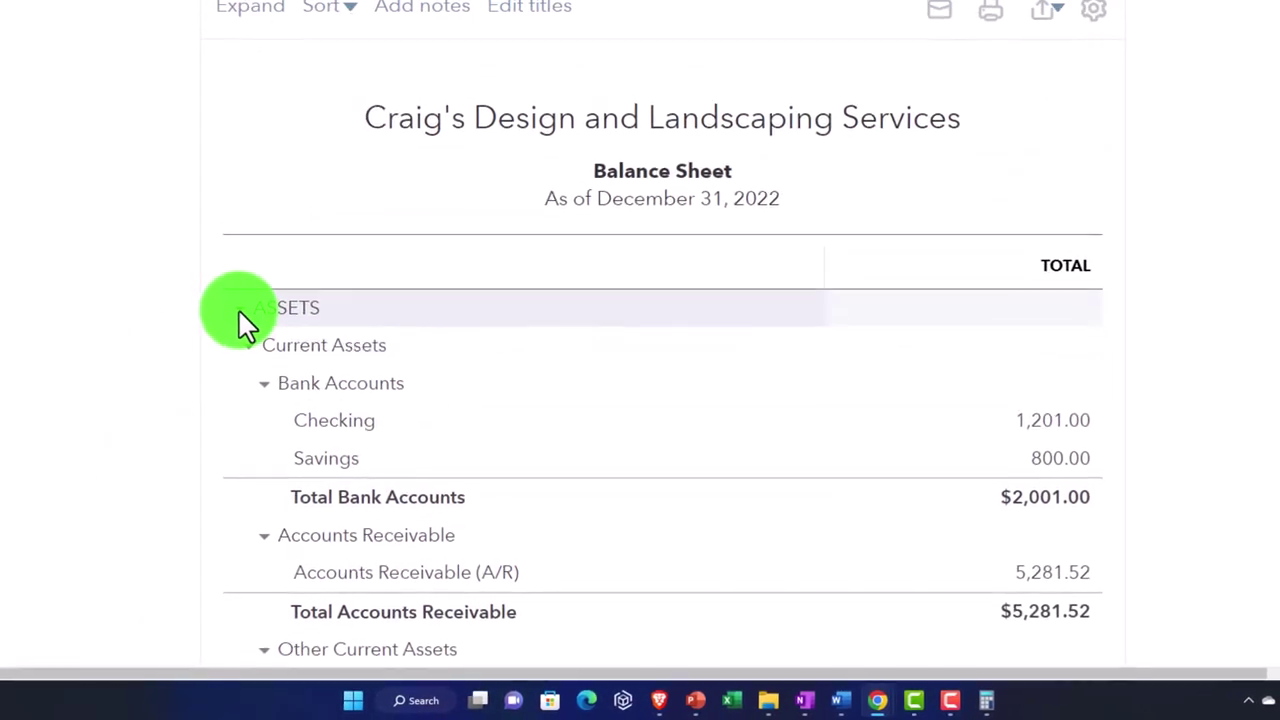
Collapse and re-expand the Assets, Current Assets and Bank Accounts groups of the Balance Sheet one at a time
key(ctrl+plus)
key(ctrl+plus)
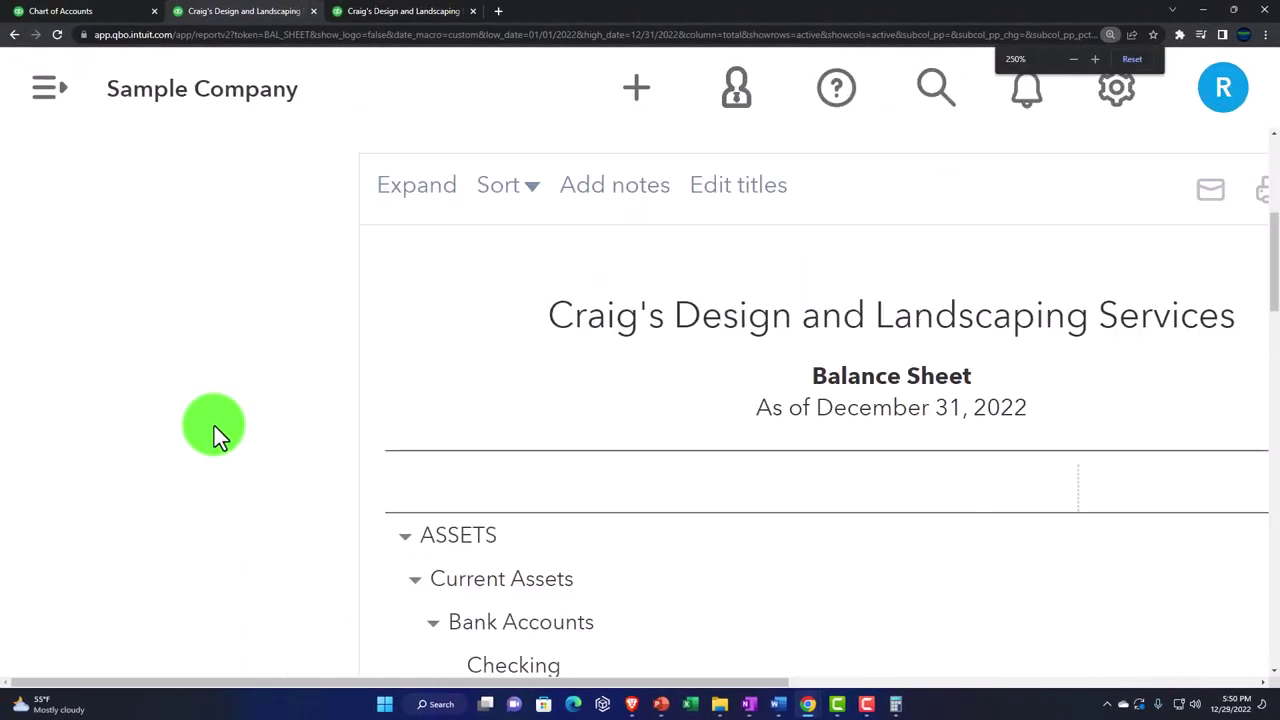
scroll(362, 476, down, 1)
key(ctrl+minus)
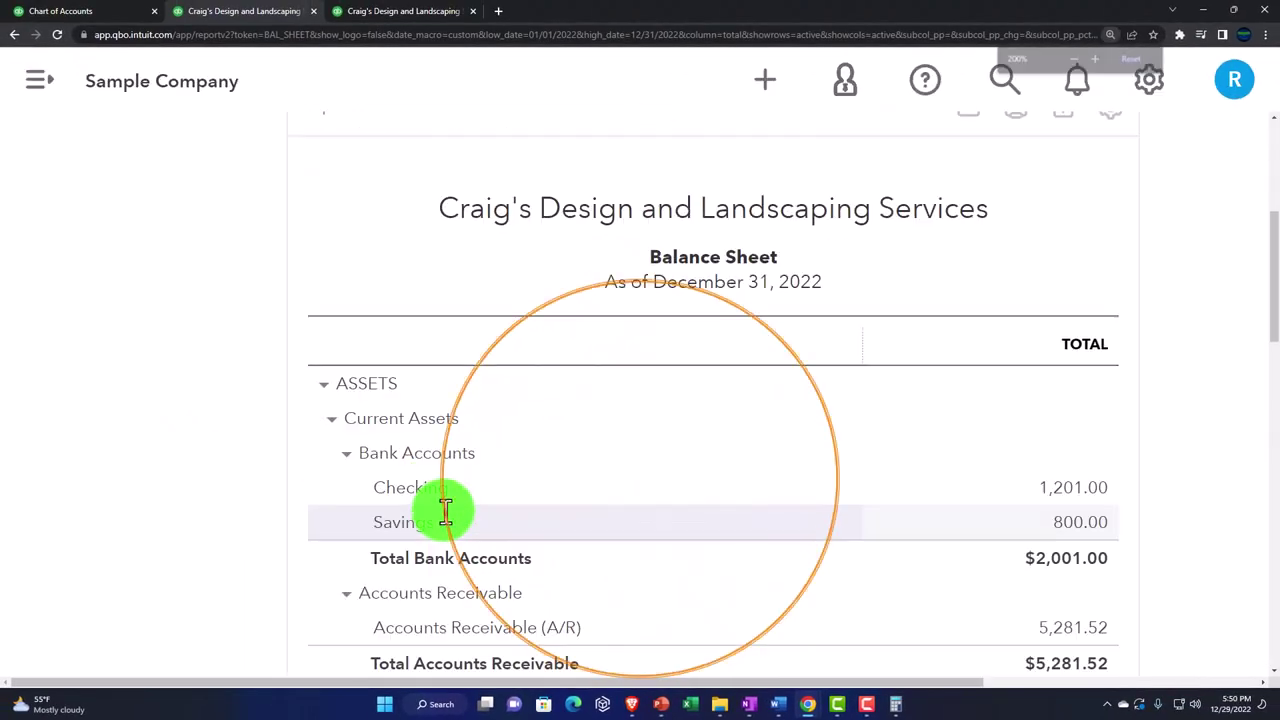
click(324, 385)
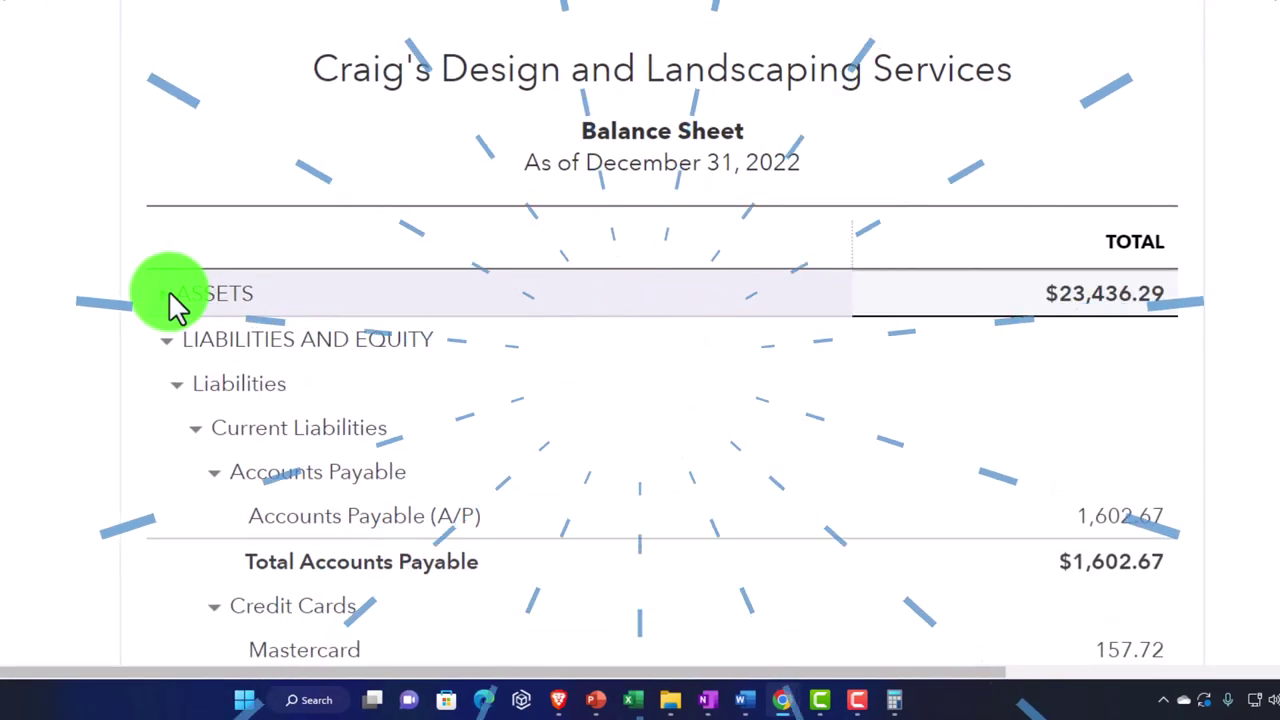
click(168, 295)
click(177, 345)
click(180, 343)
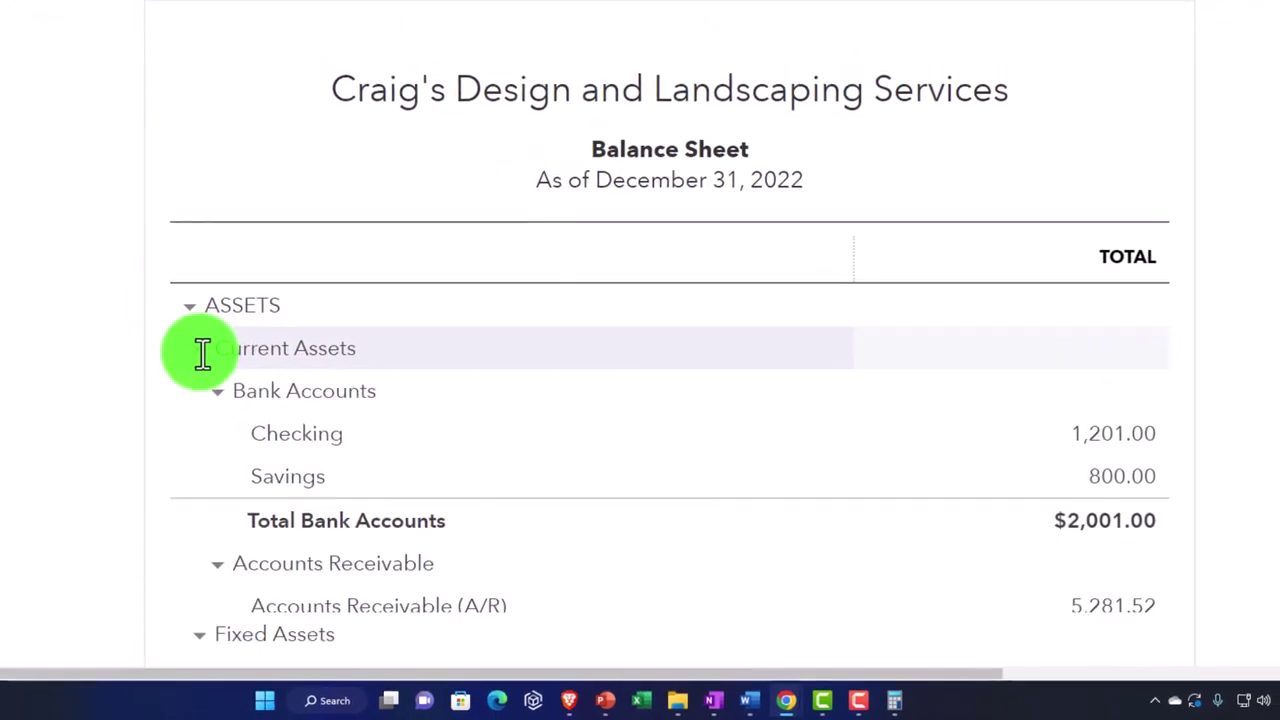
click(220, 393)
click(220, 393)
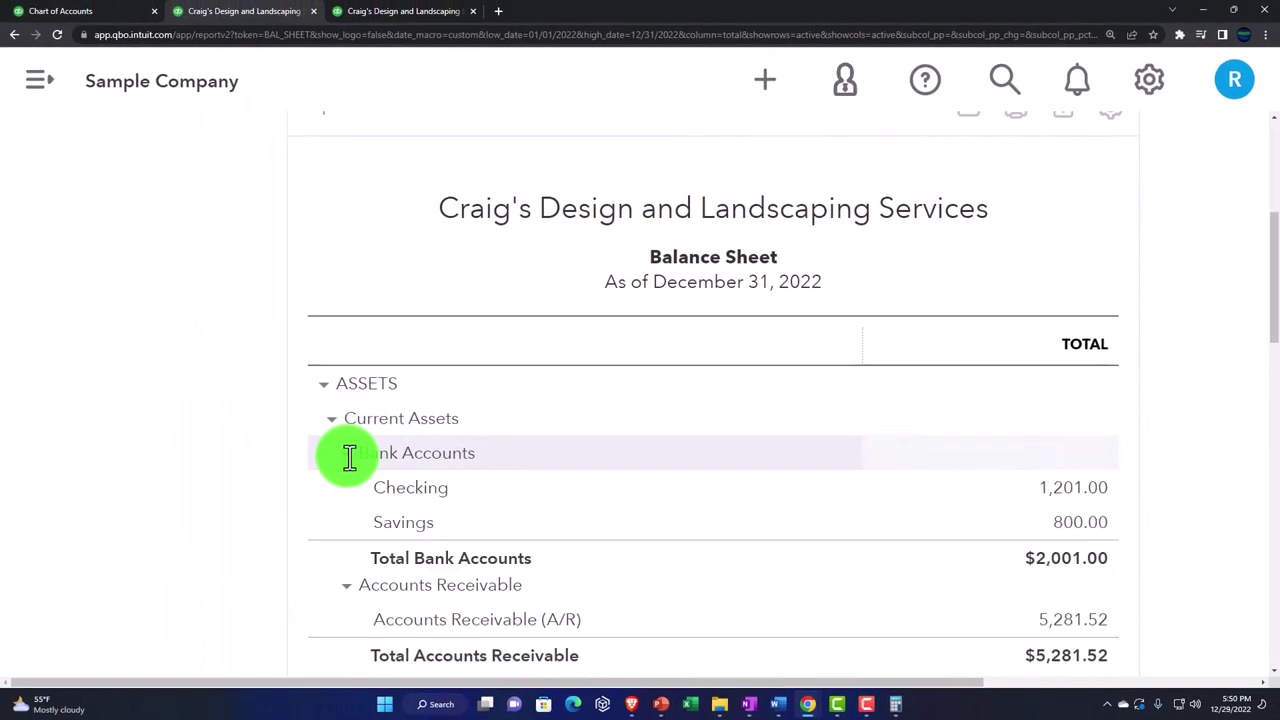
Examine the parent accounts and sub-accounts in the Chart of Accounts, such as Labor and Installation, against the Balance Sheet
click(105, 12)
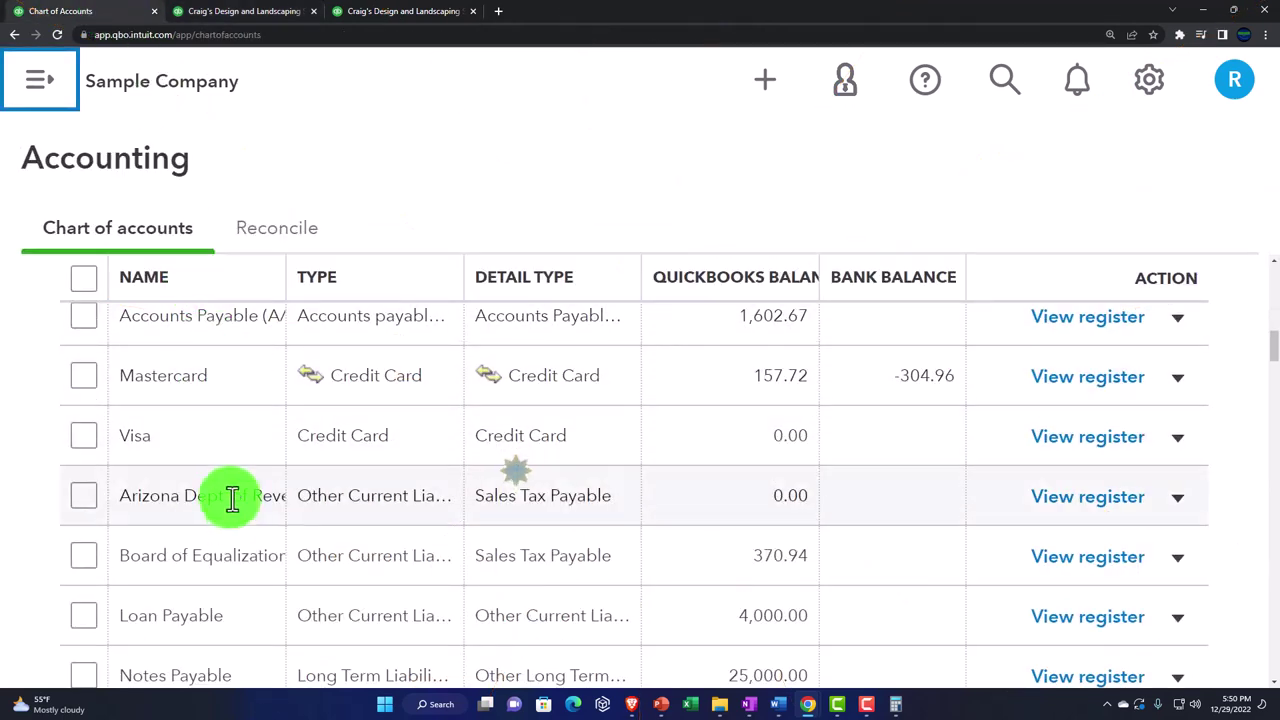
click(232, 20)
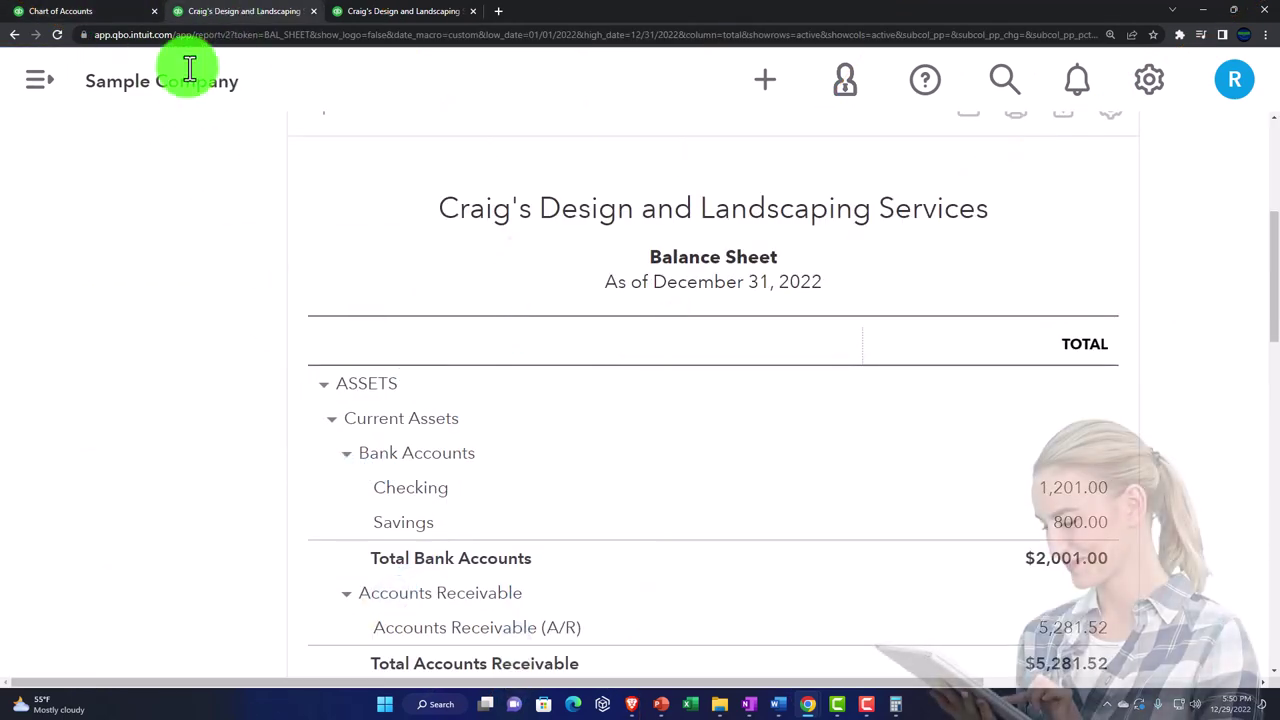
click(110, 14)
scroll(314, 457, down, 10)
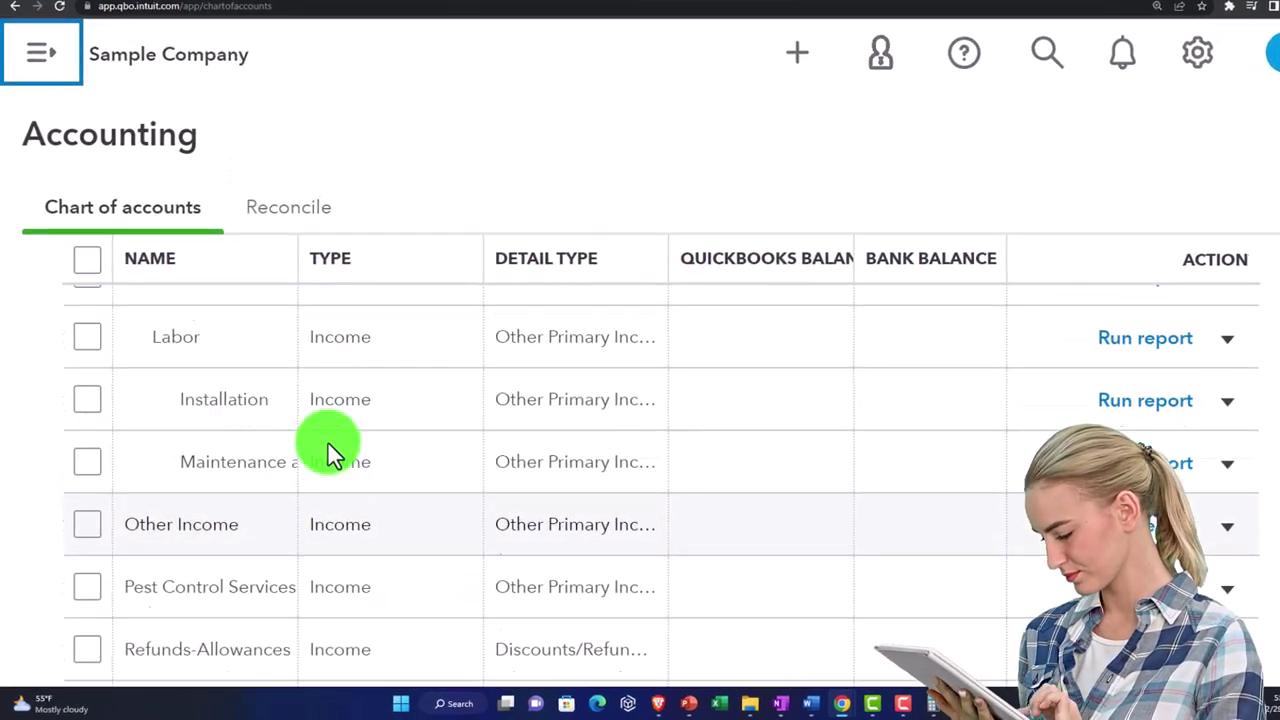
scroll(327, 441, up, 1)
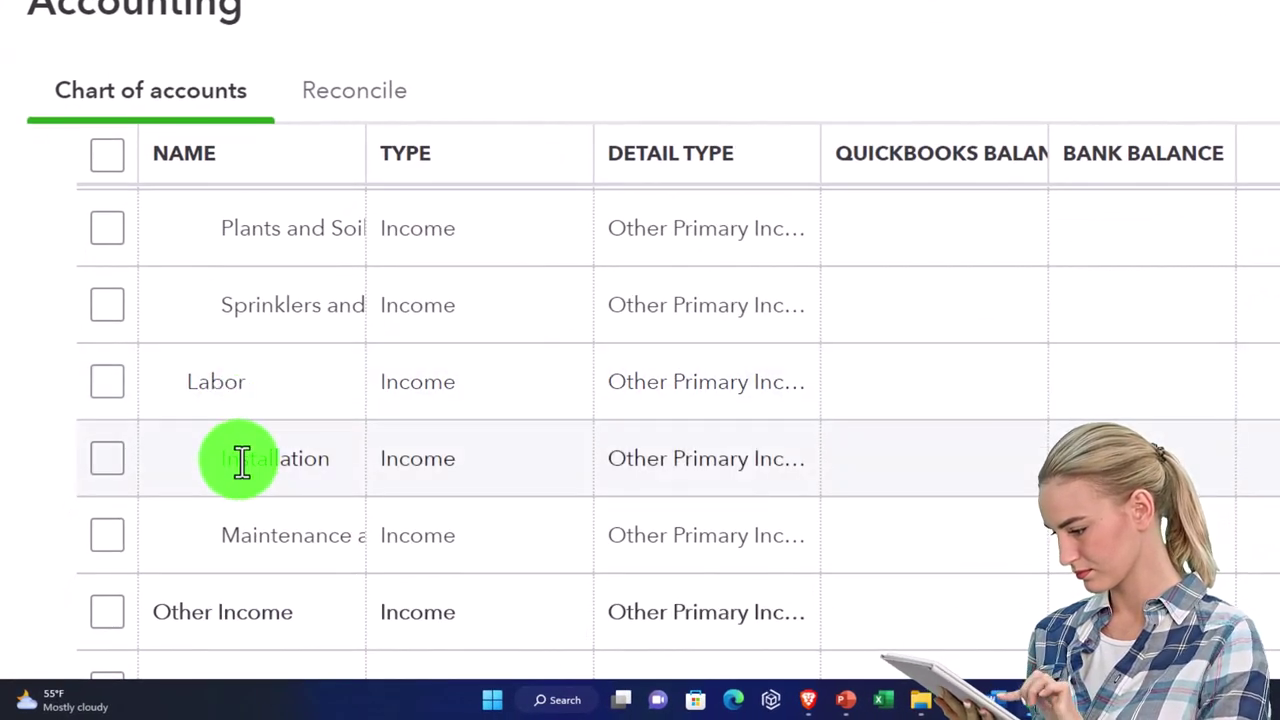
click(248, 18)
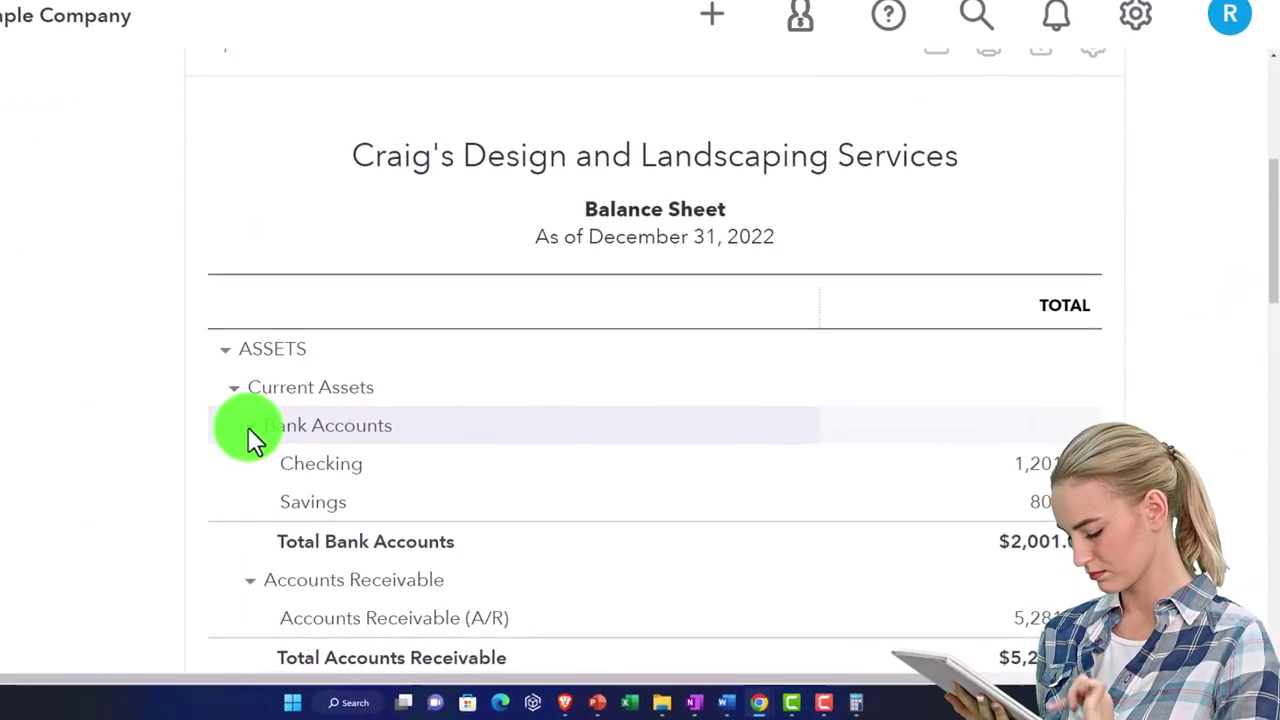
Return from the quarterly Profit and Loss to the report list and open the standard Profit and Loss report
scroll(142, 398, up, 2)
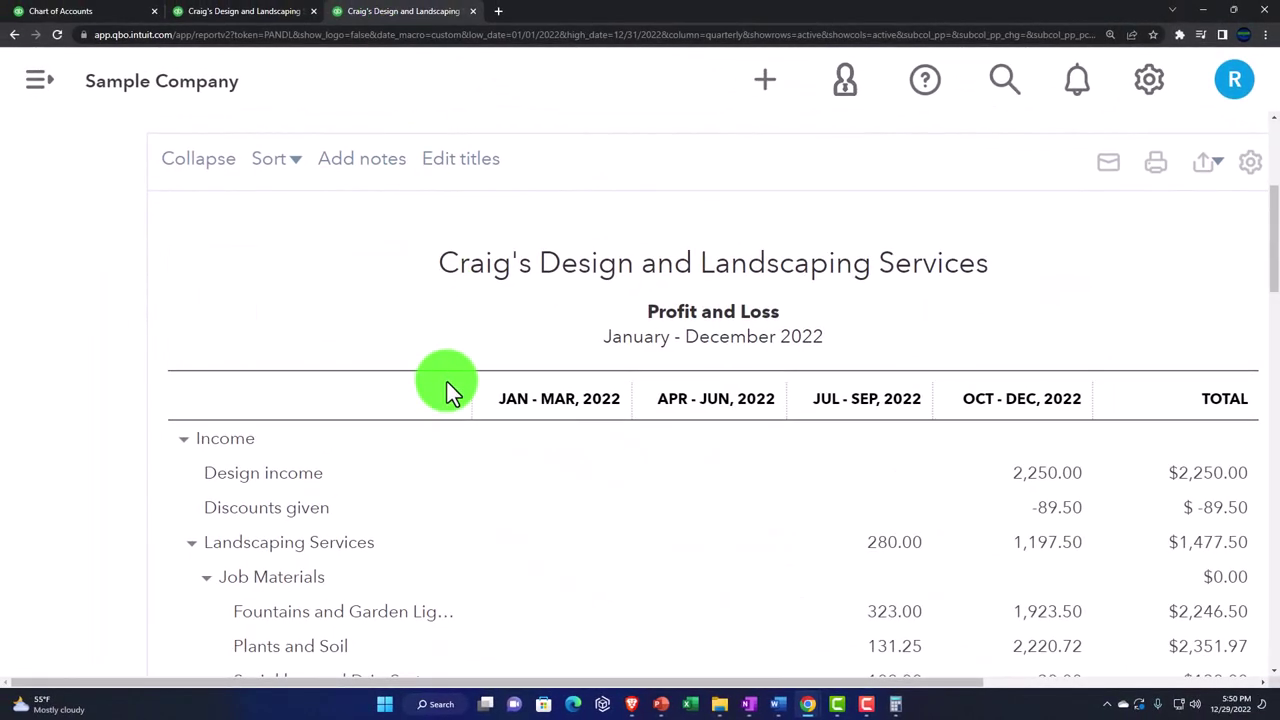
scroll(447, 382, up, 3)
click(175, 230)
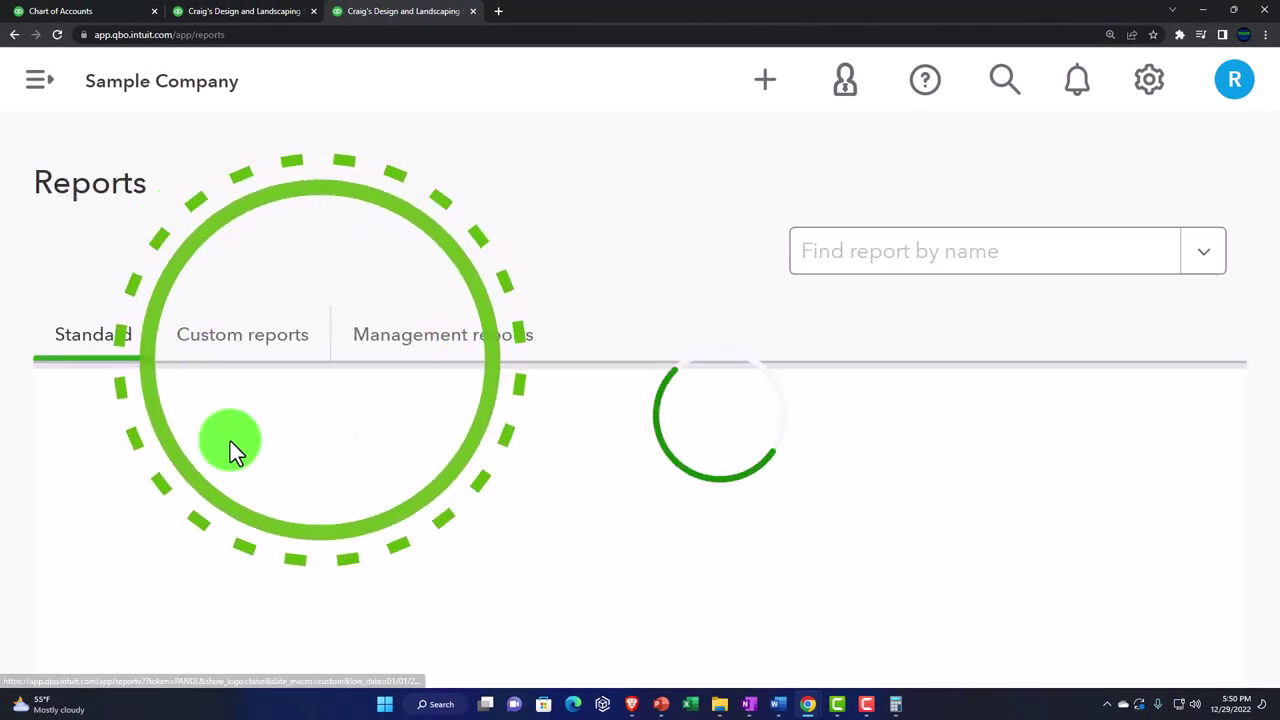
key(ctrl+minus)
click(200, 562)
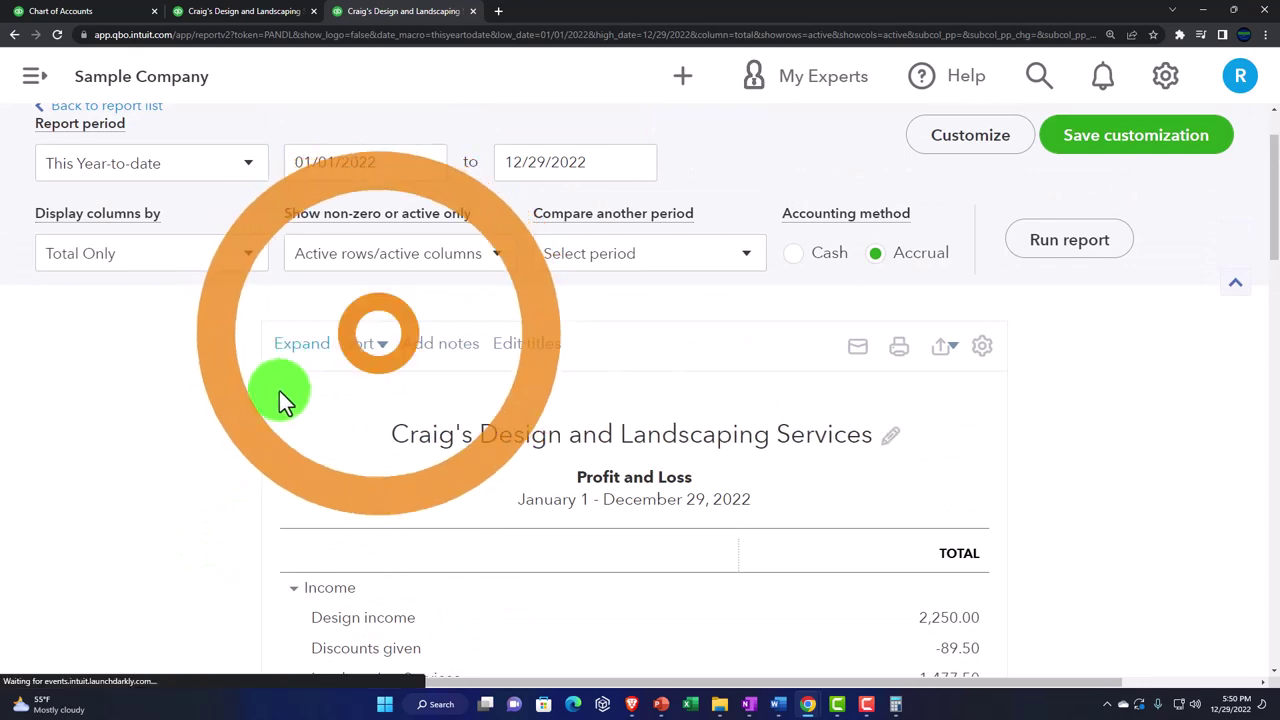
Compare the Profit and Loss's income and expense lines with the sub-accounts collapsed and expanded
scroll(261, 438, down, 6)
scroll(261, 438, down, 4)
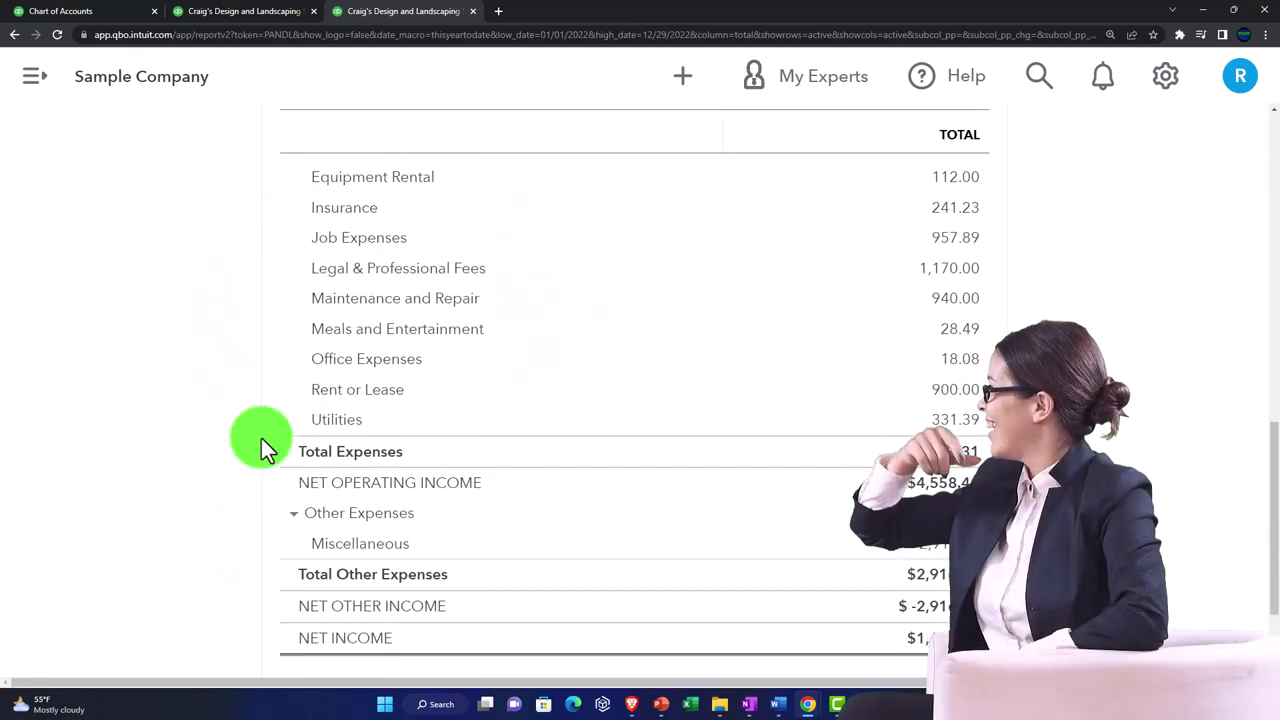
scroll(261, 447, up, 8)
scroll(262, 452, up, 3)
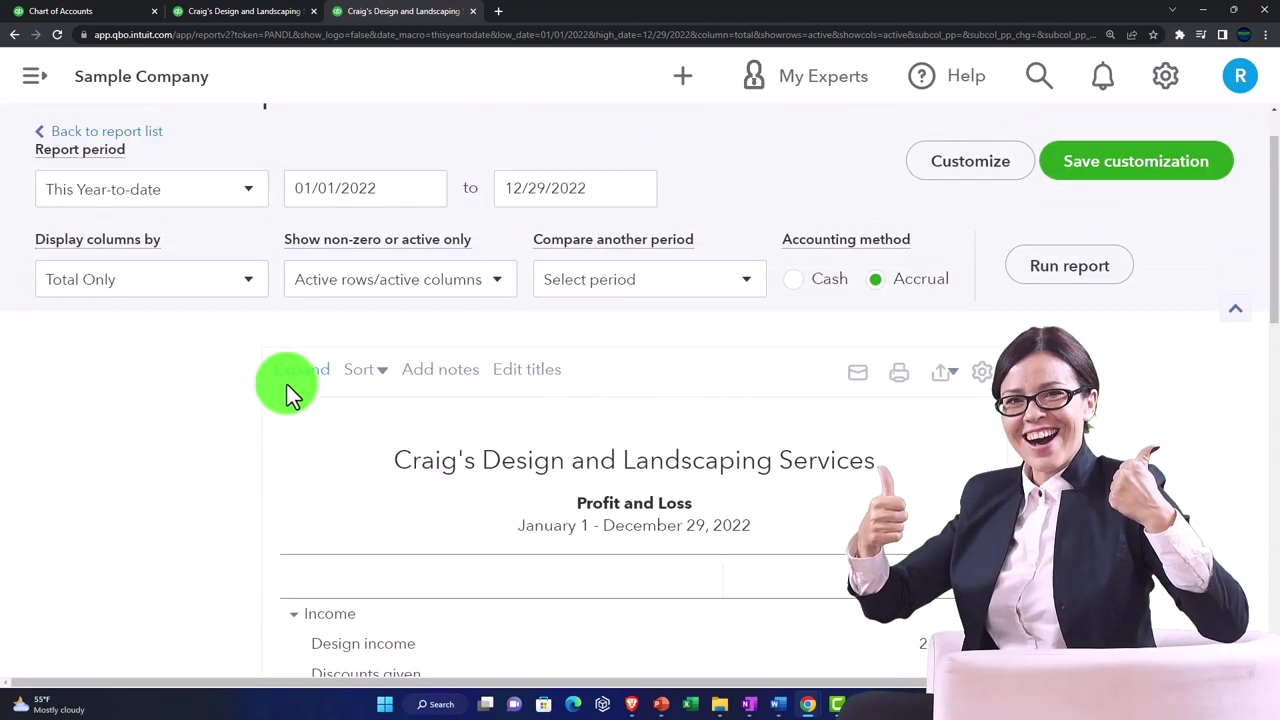
scroll(249, 439, down, 8)
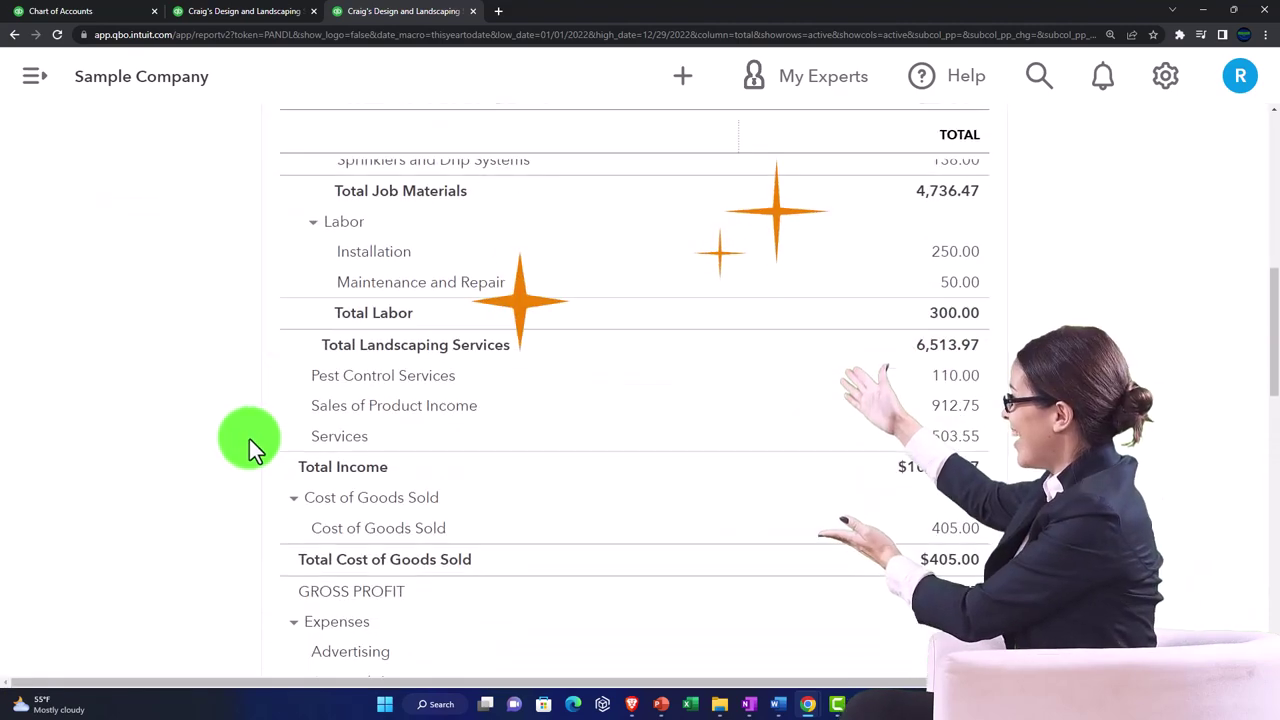
scroll(249, 439, down, 8)
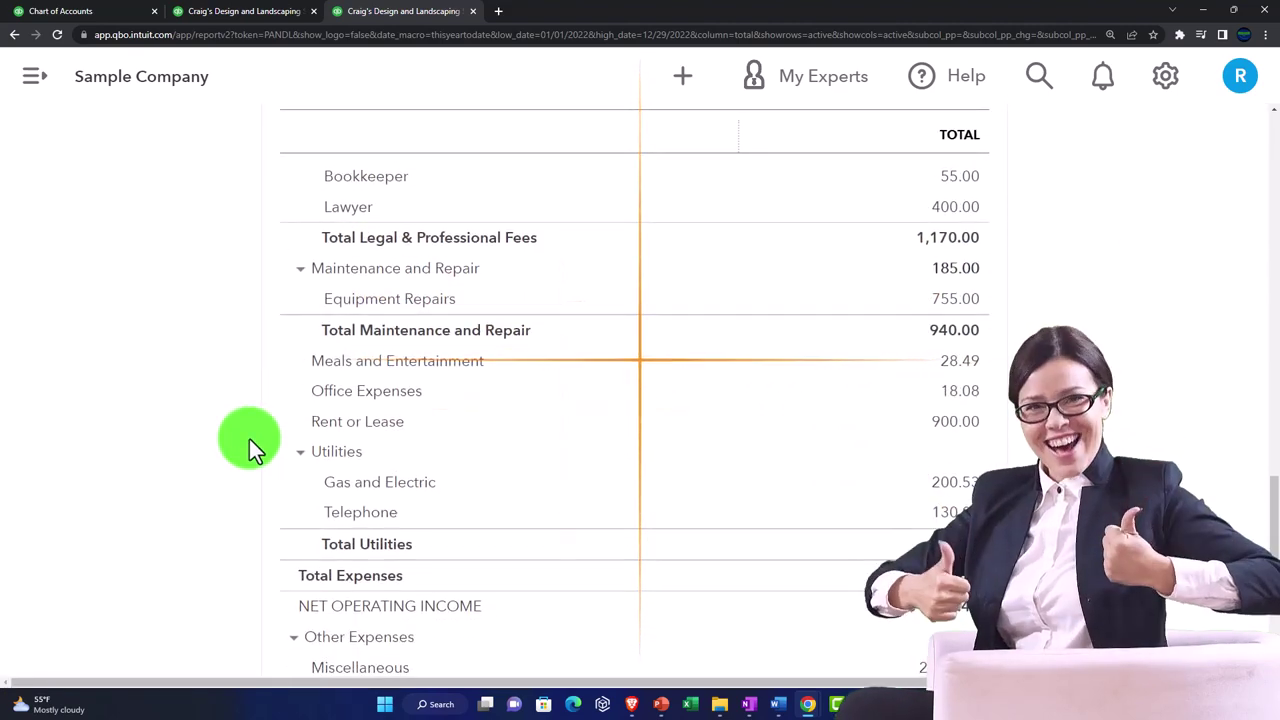
Sort the Balance Sheet by Total in ascending order and check the order of the bank accounts
click(245, 22)
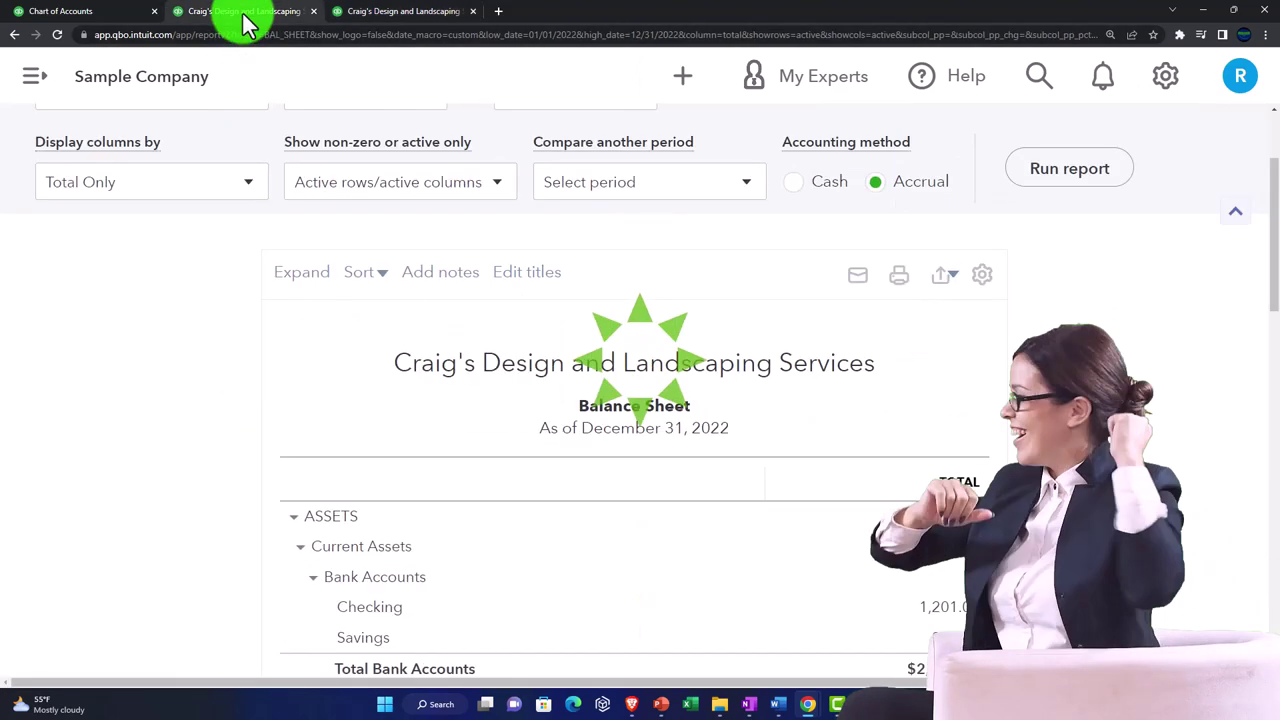
click(376, 292)
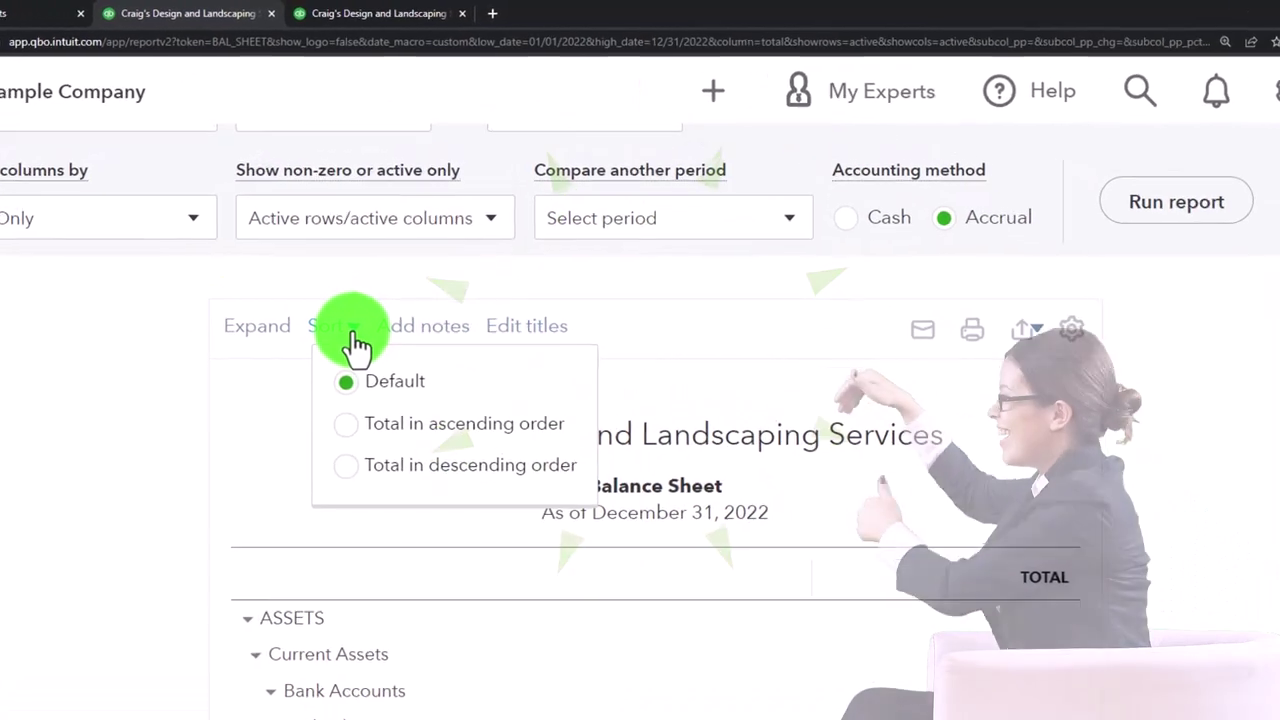
click(362, 333)
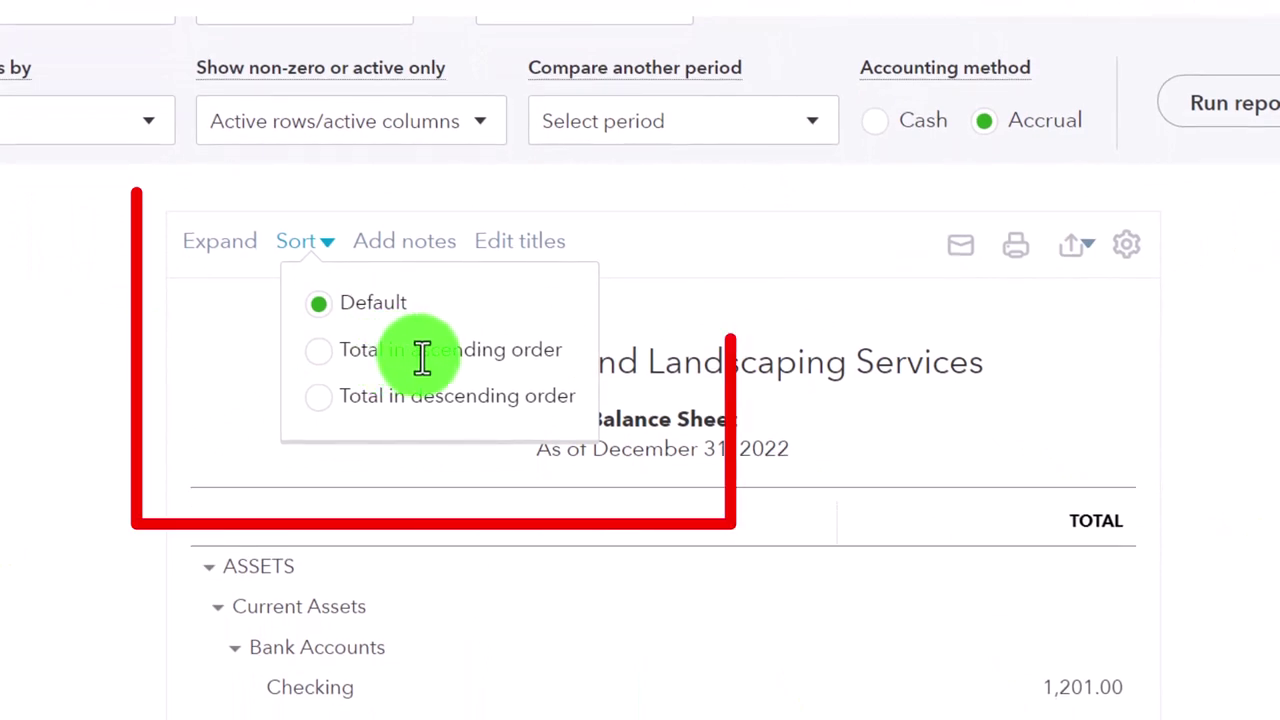
click(340, 352)
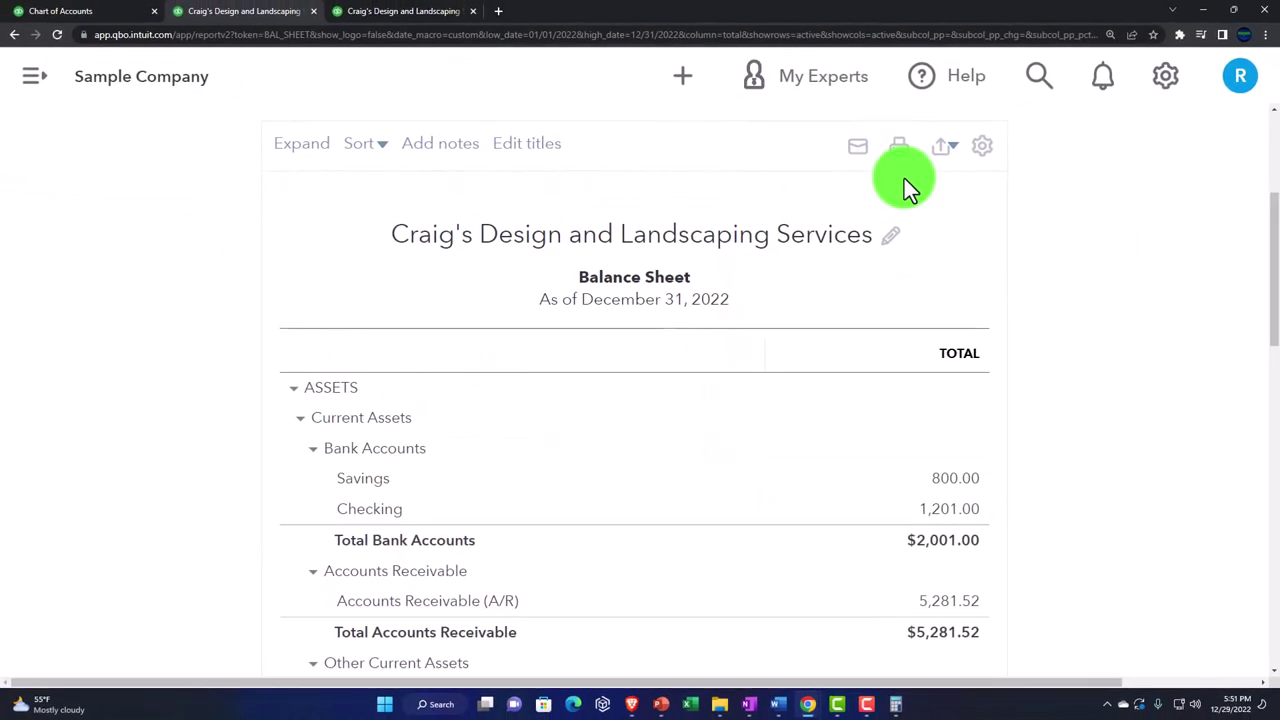
scroll(949, 251, up, 3)
click(1057, 304)
scroll(158, 514, down, 3)
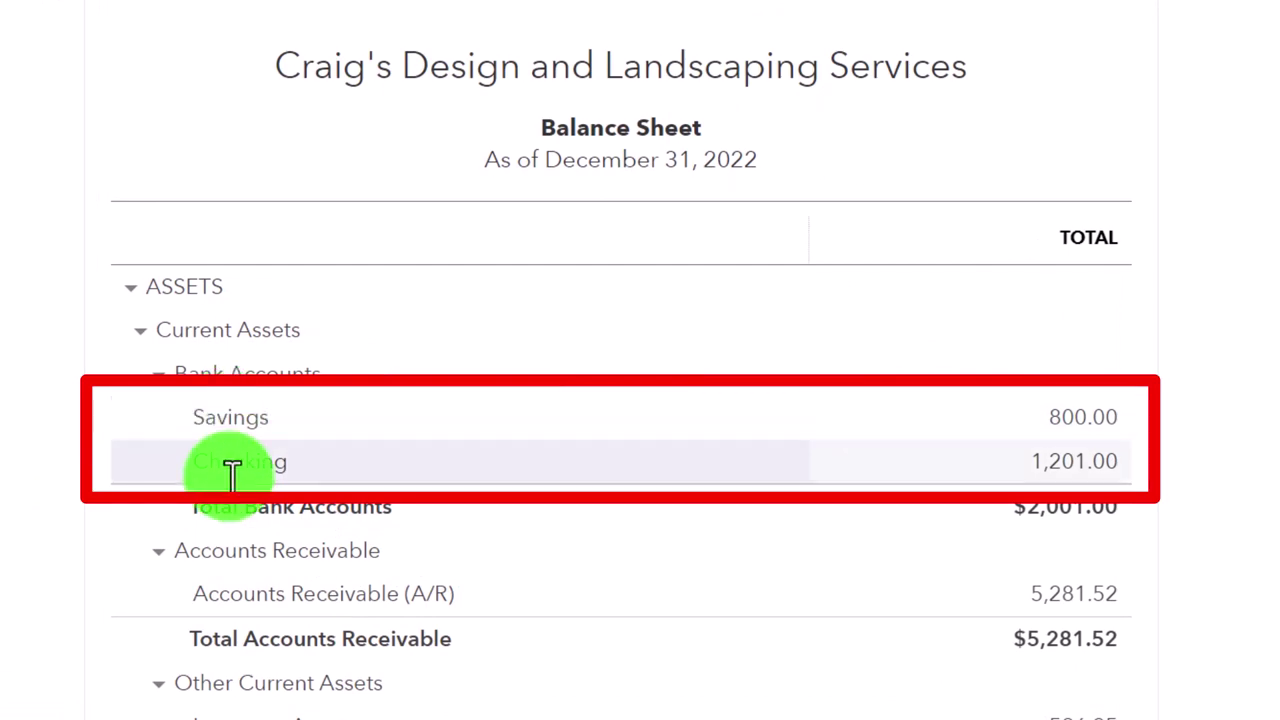
Sort the Balance Sheet by Total in descending order and check the order of the bank accounts
scroll(230, 438, up, 3)
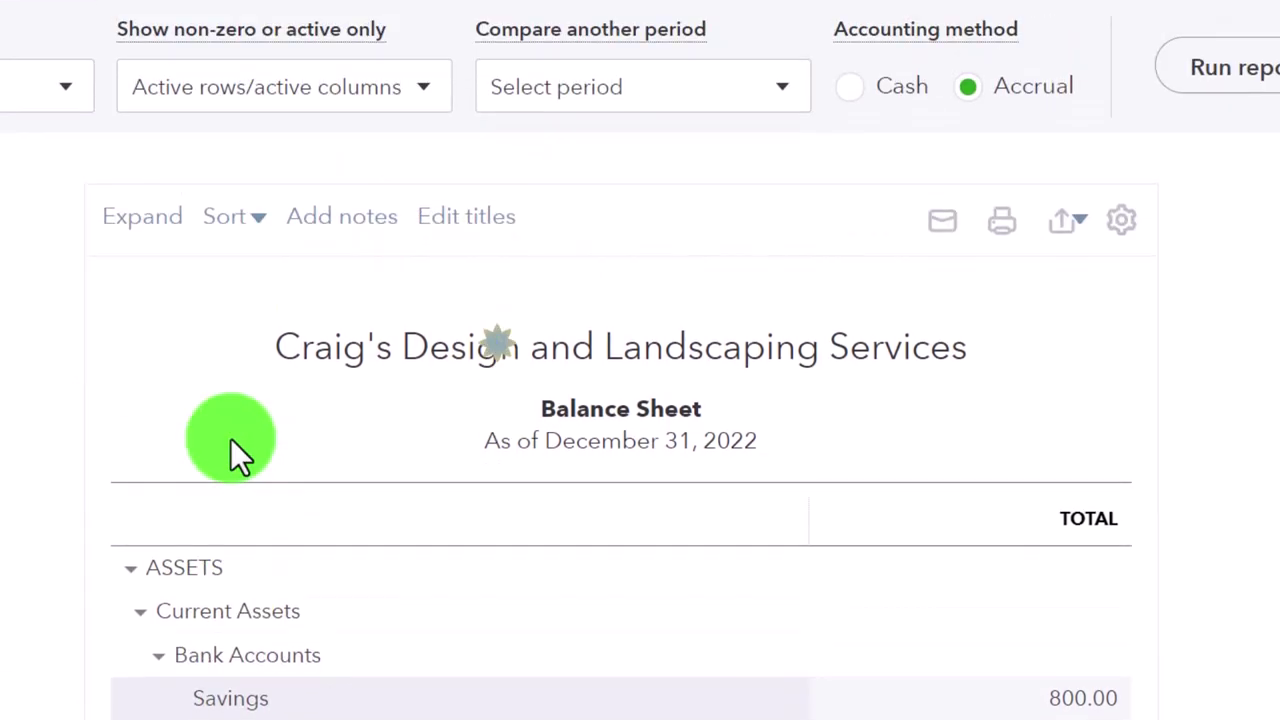
click(265, 237)
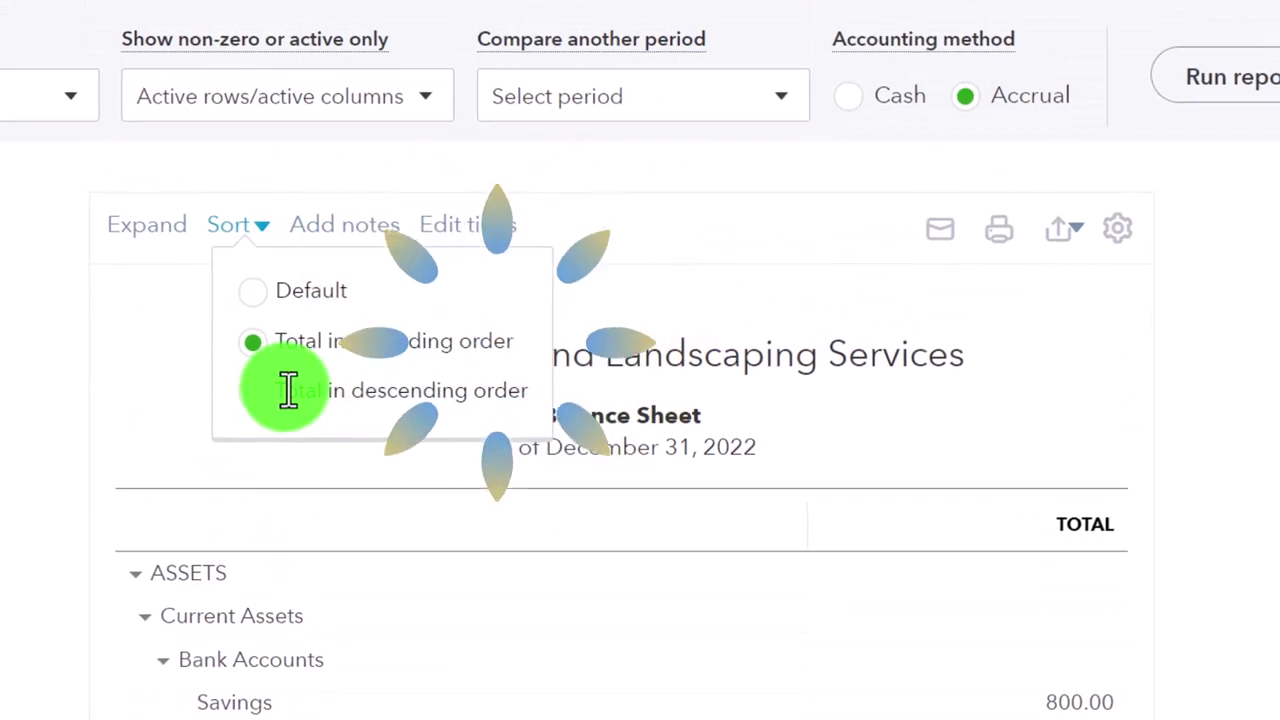
click(296, 396)
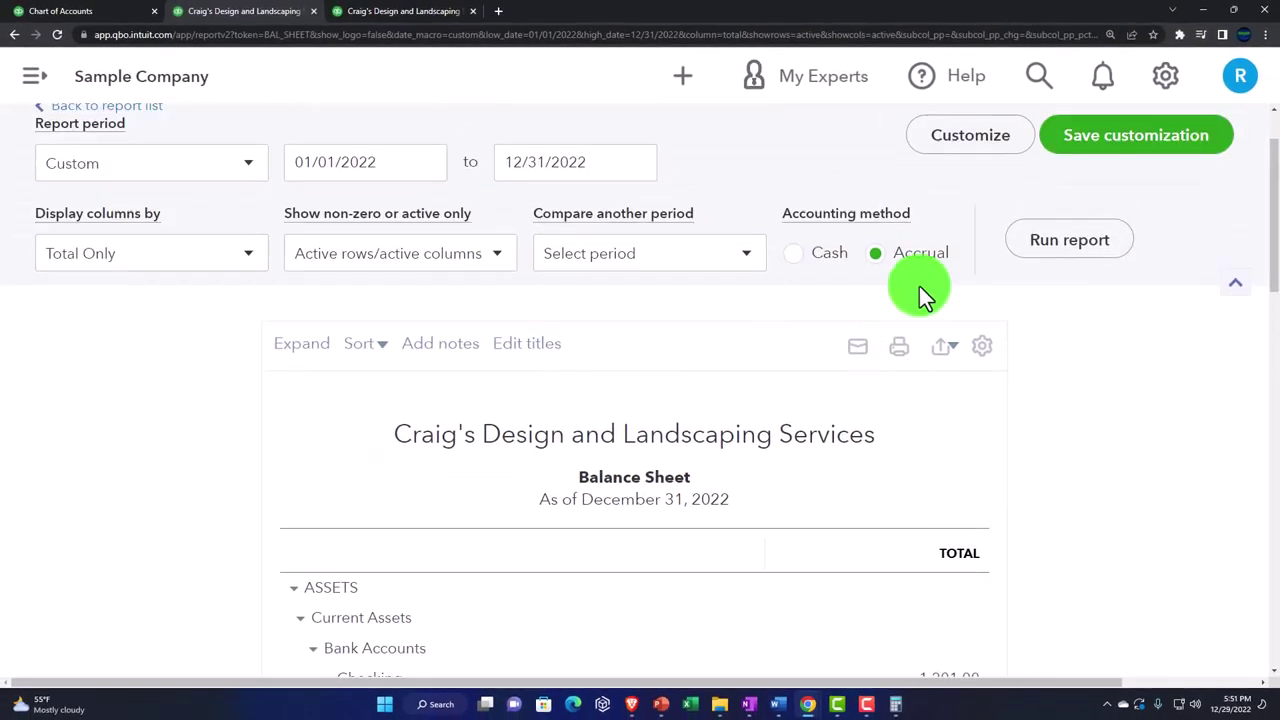
scroll(653, 449, down, 2)
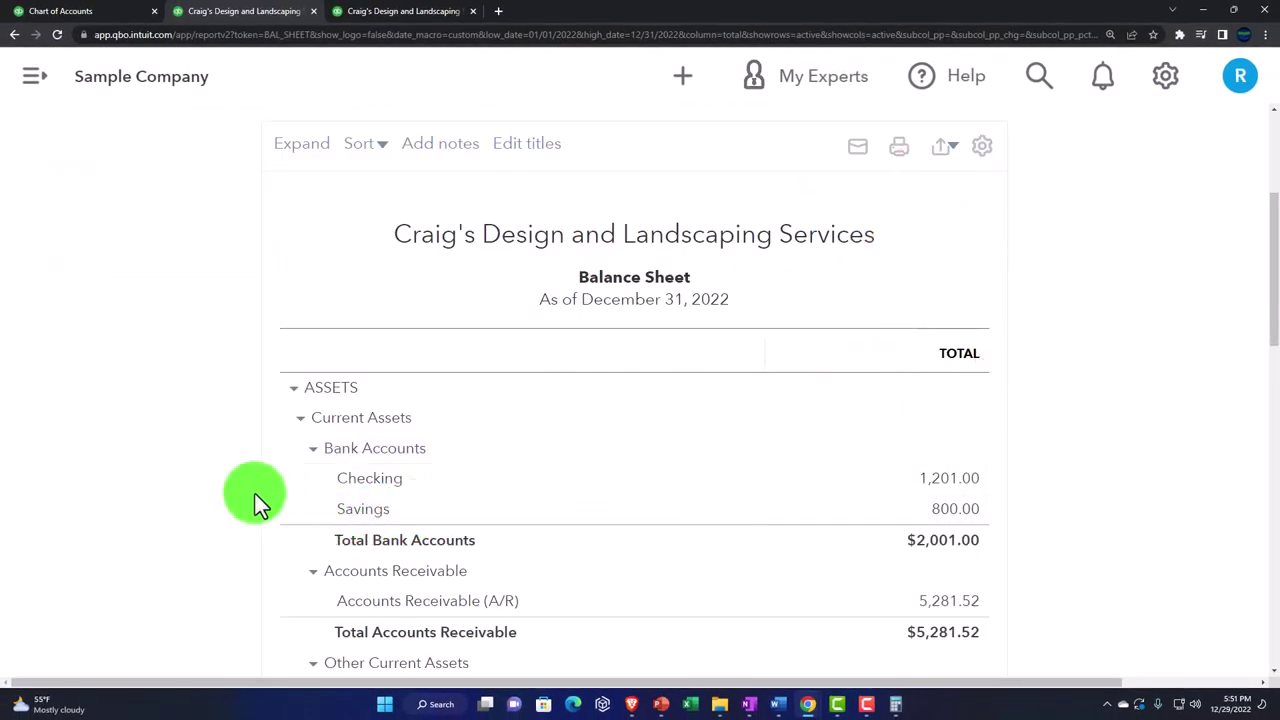
Examine how the descending sort orders the accounts within the Balance Sheet's asset, liability and equity sections
scroll(253, 496, down, 2)
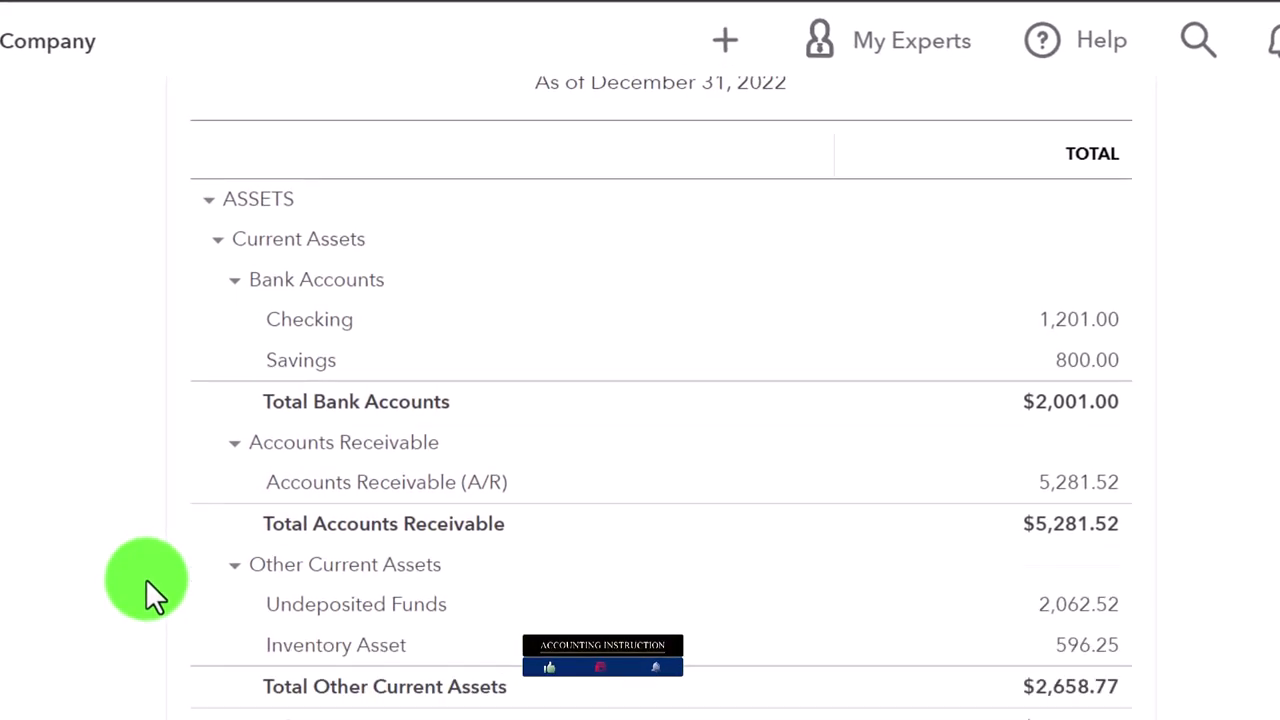
scroll(219, 557, down, 2)
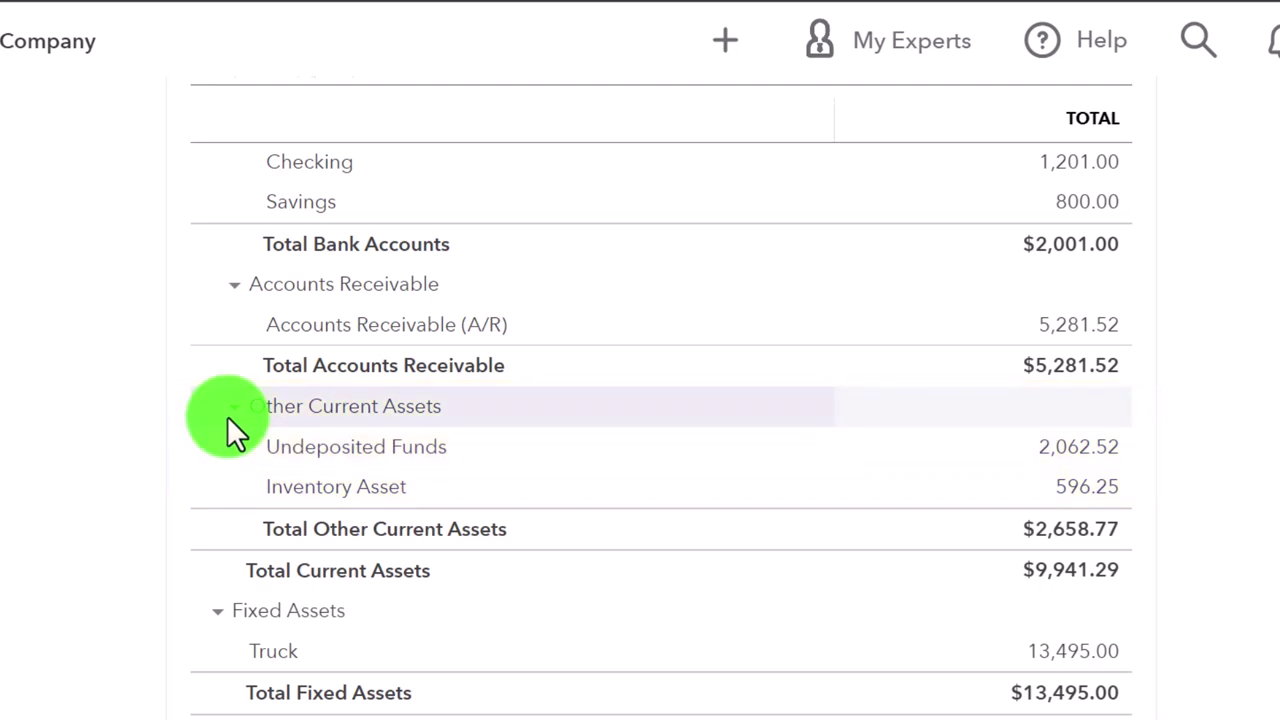
scroll(168, 454, up, 4)
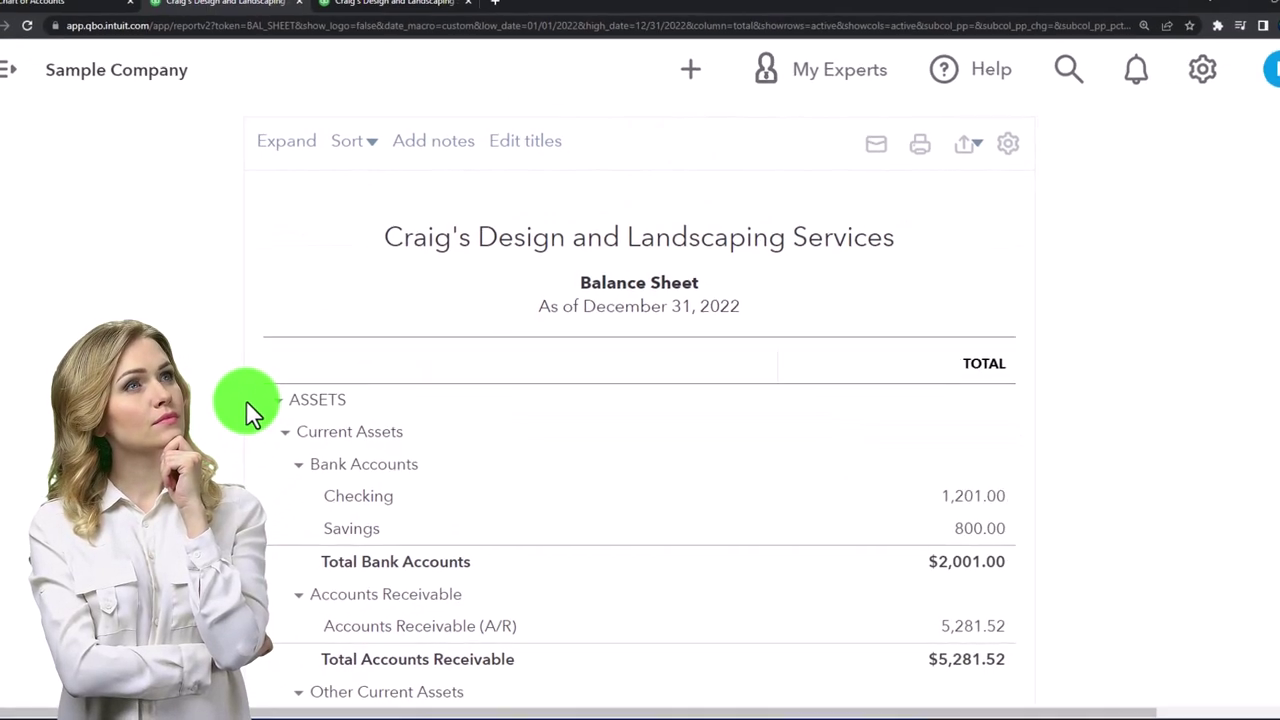
scroll(249, 403, down, 1)
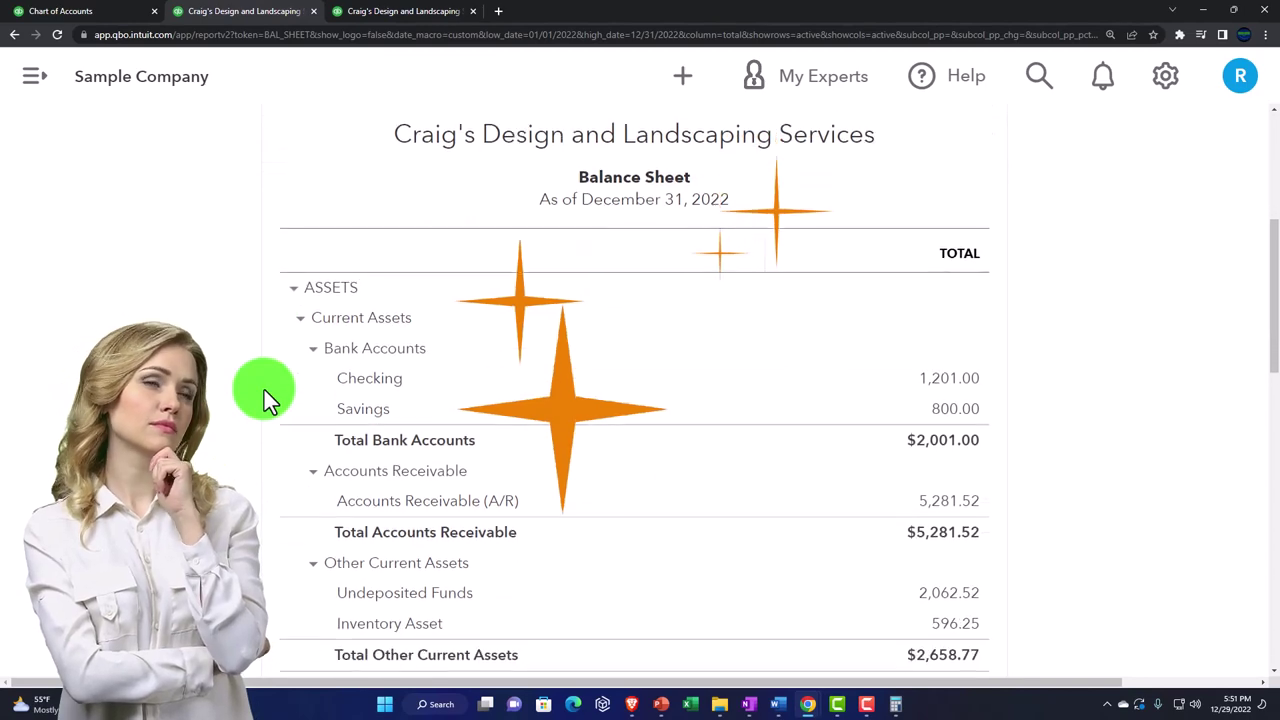
scroll(264, 390, down, 1)
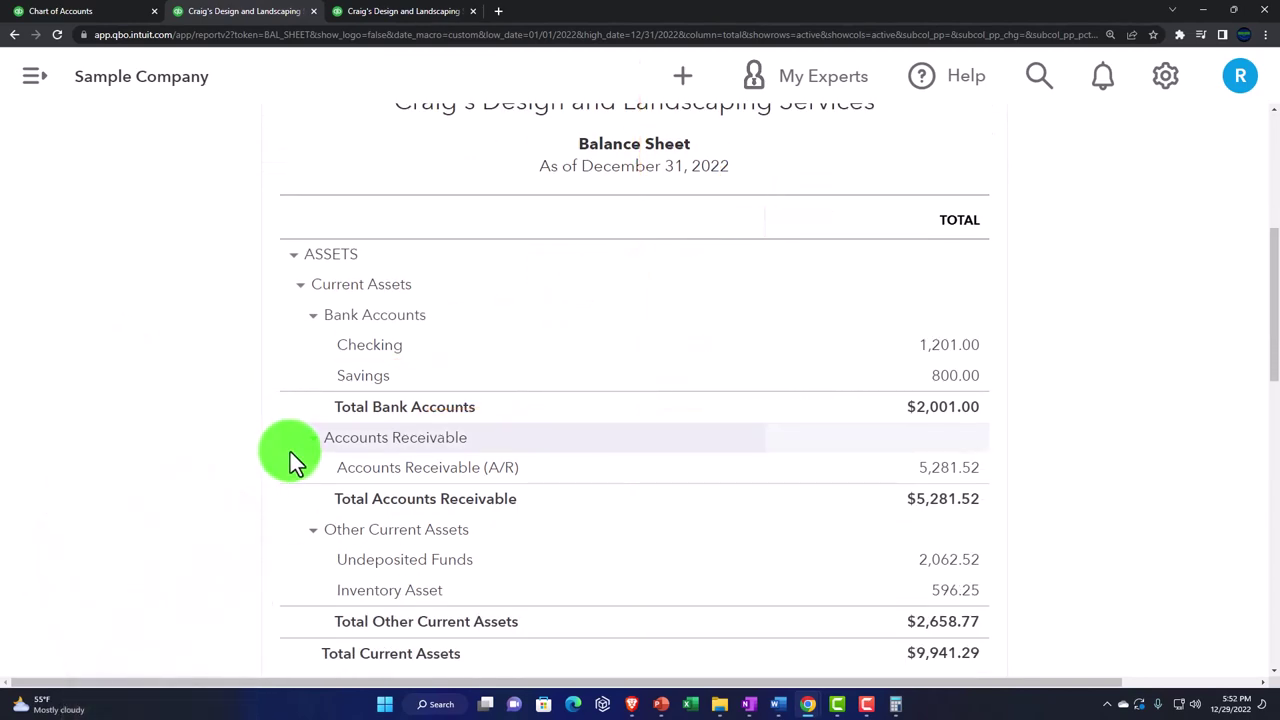
scroll(290, 452, down, 1)
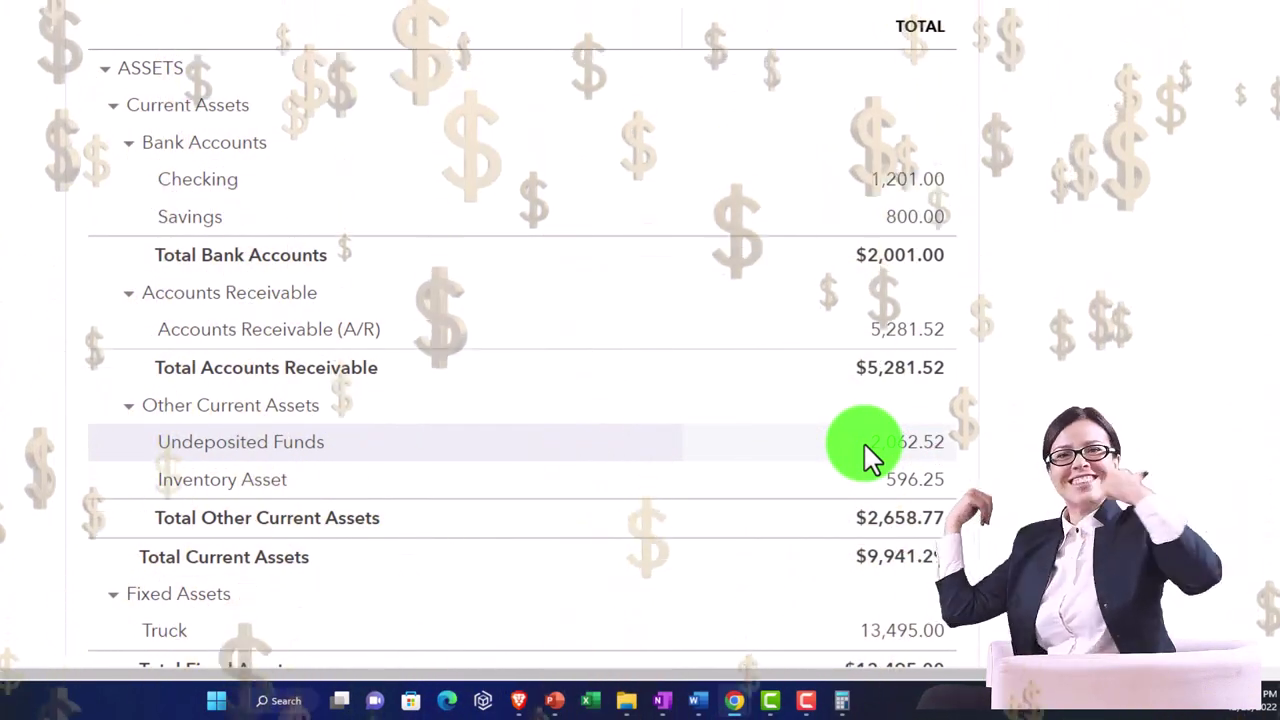
scroll(800, 432, down, 2)
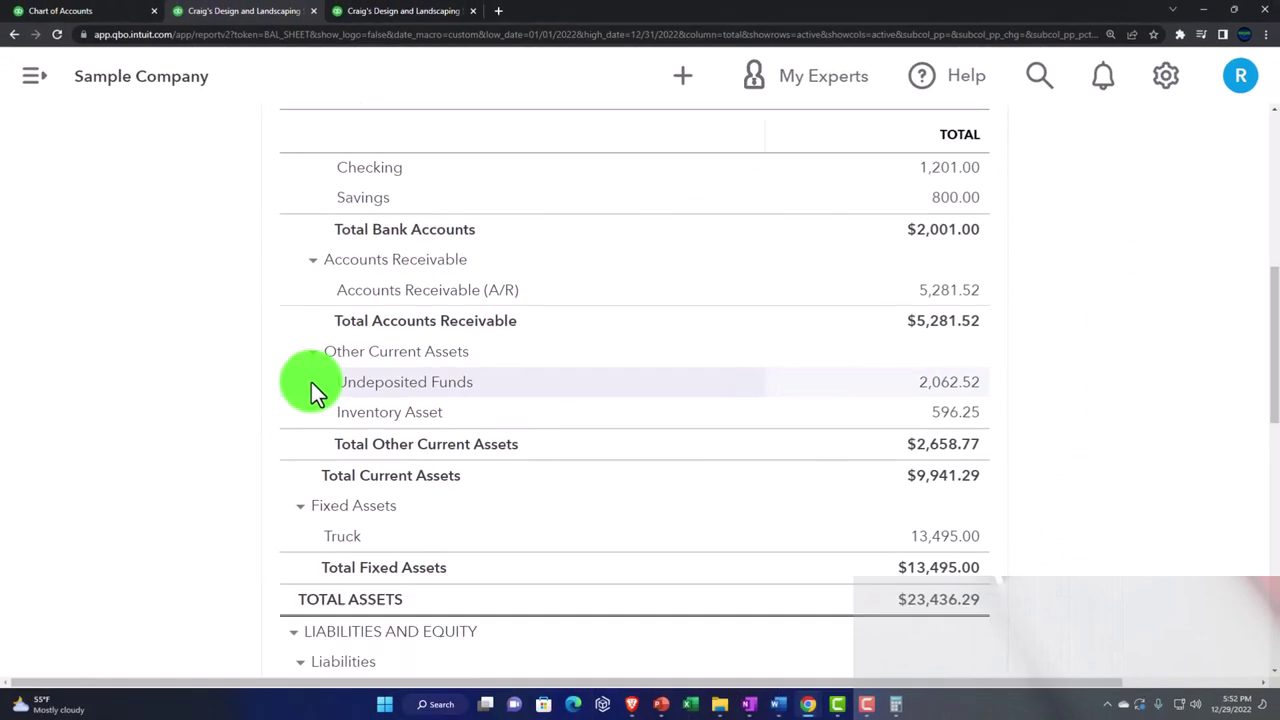
scroll(311, 382, down, 4)
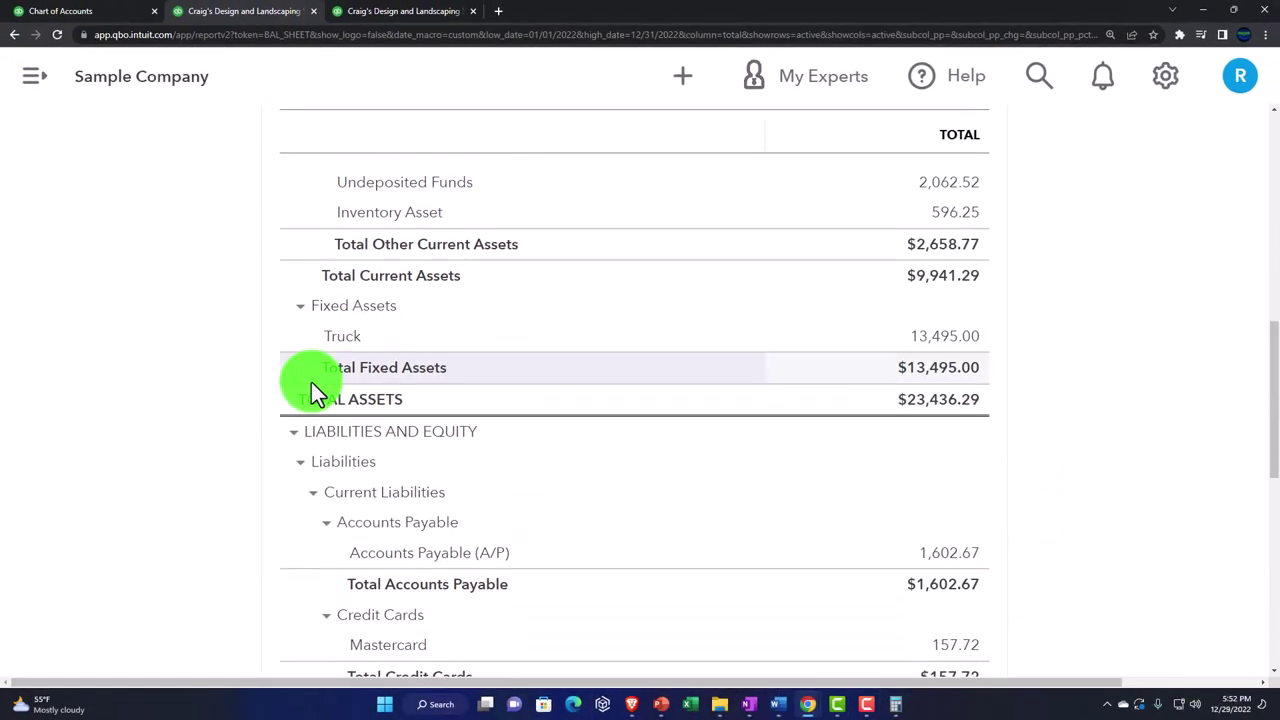
scroll(311, 382, down, 2)
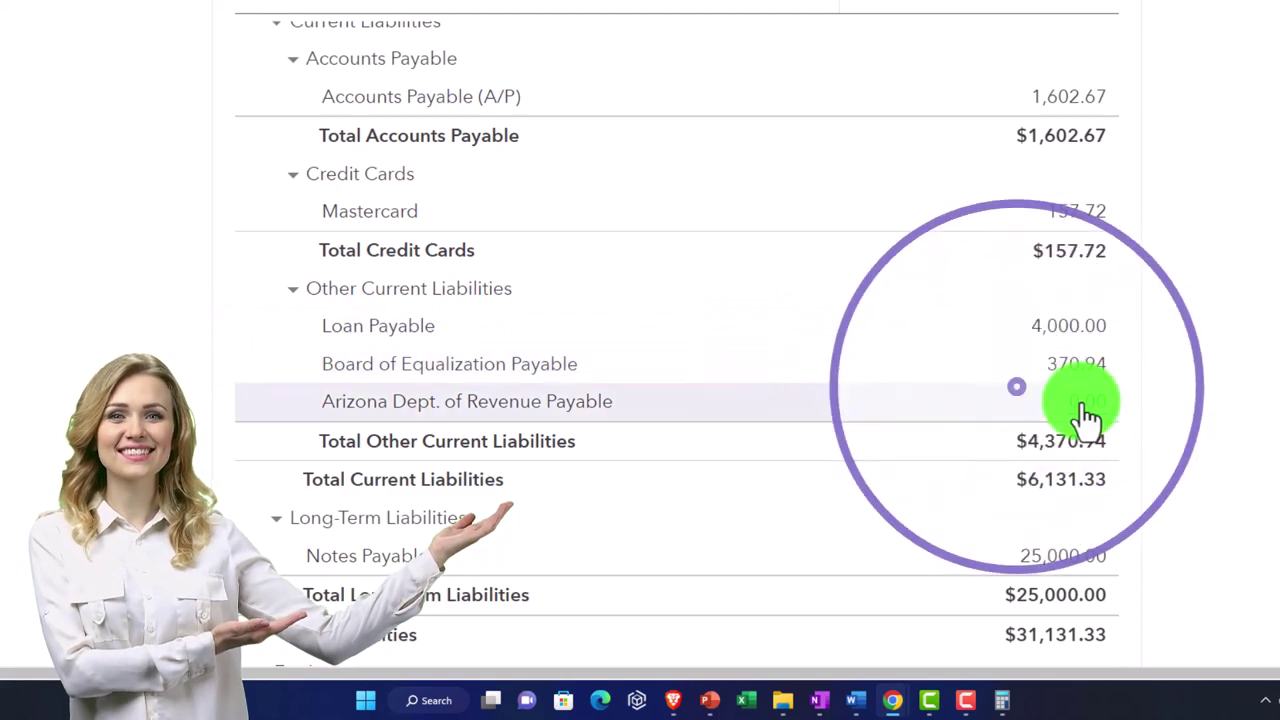
scroll(765, 456, down, 4)
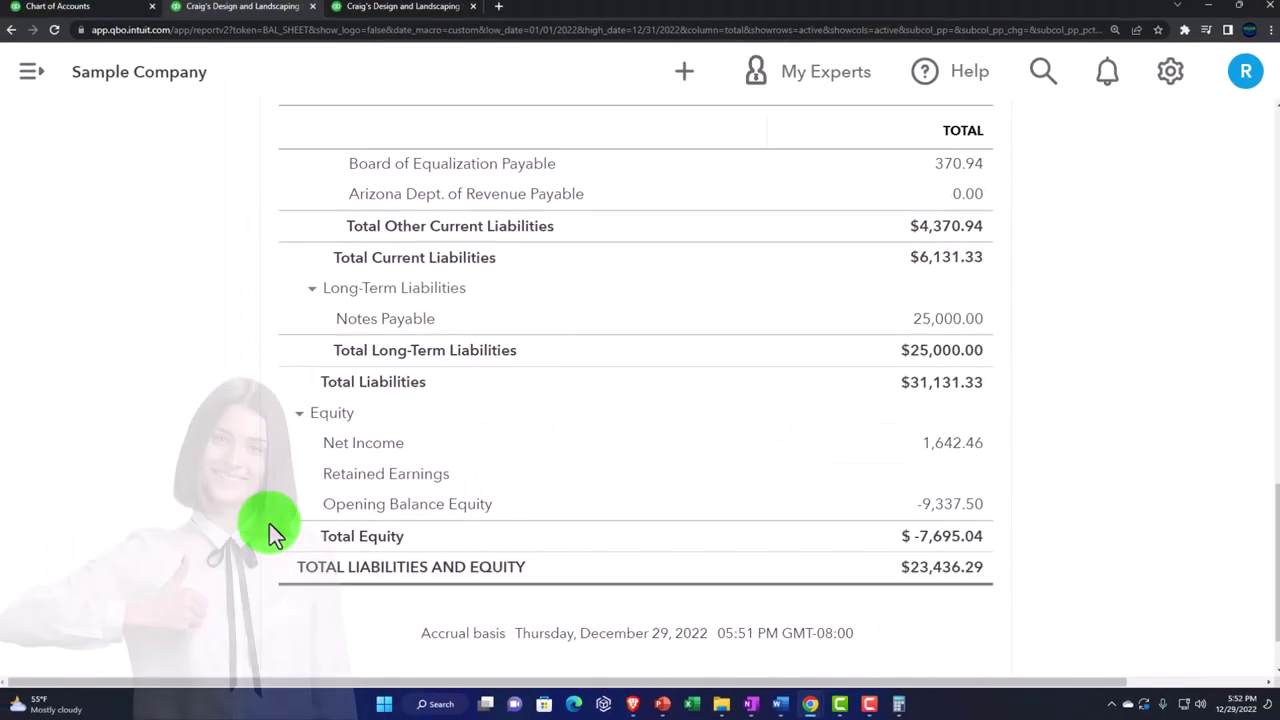
Return the Balance Sheet to the default sort and check the account order within other current assets and current liabilities
scroll(278, 535, up, 10)
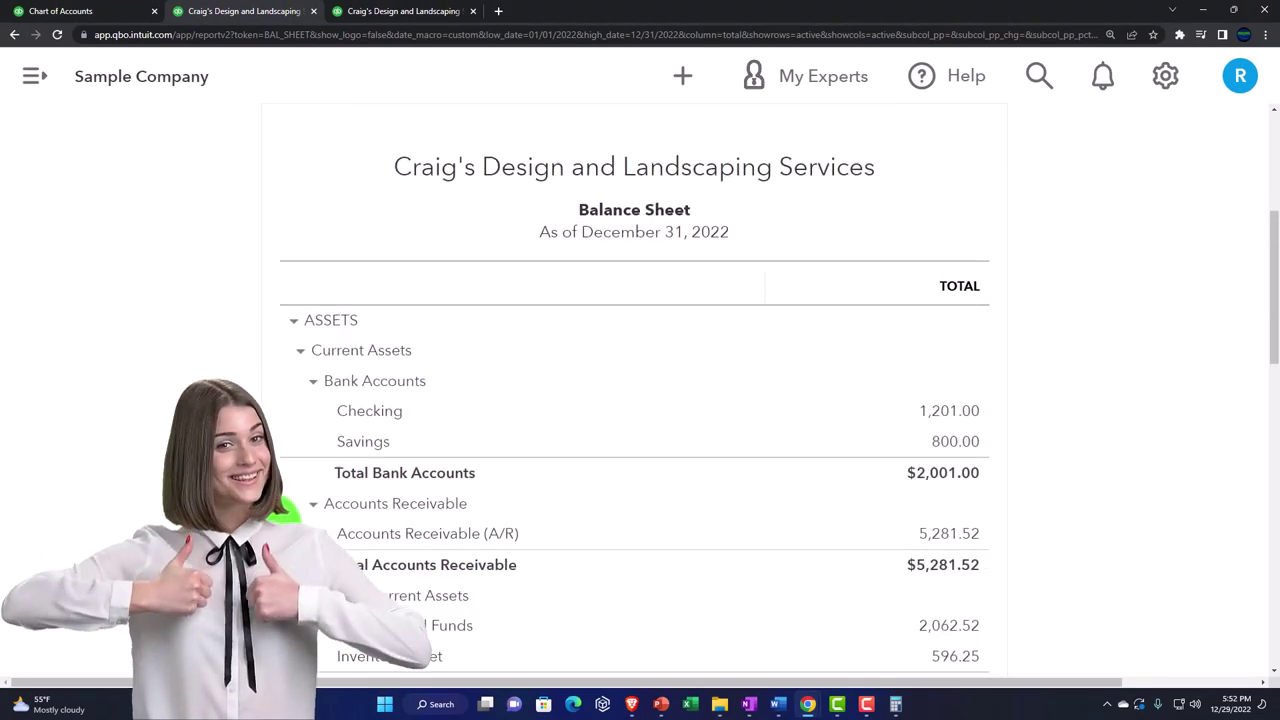
click(366, 401)
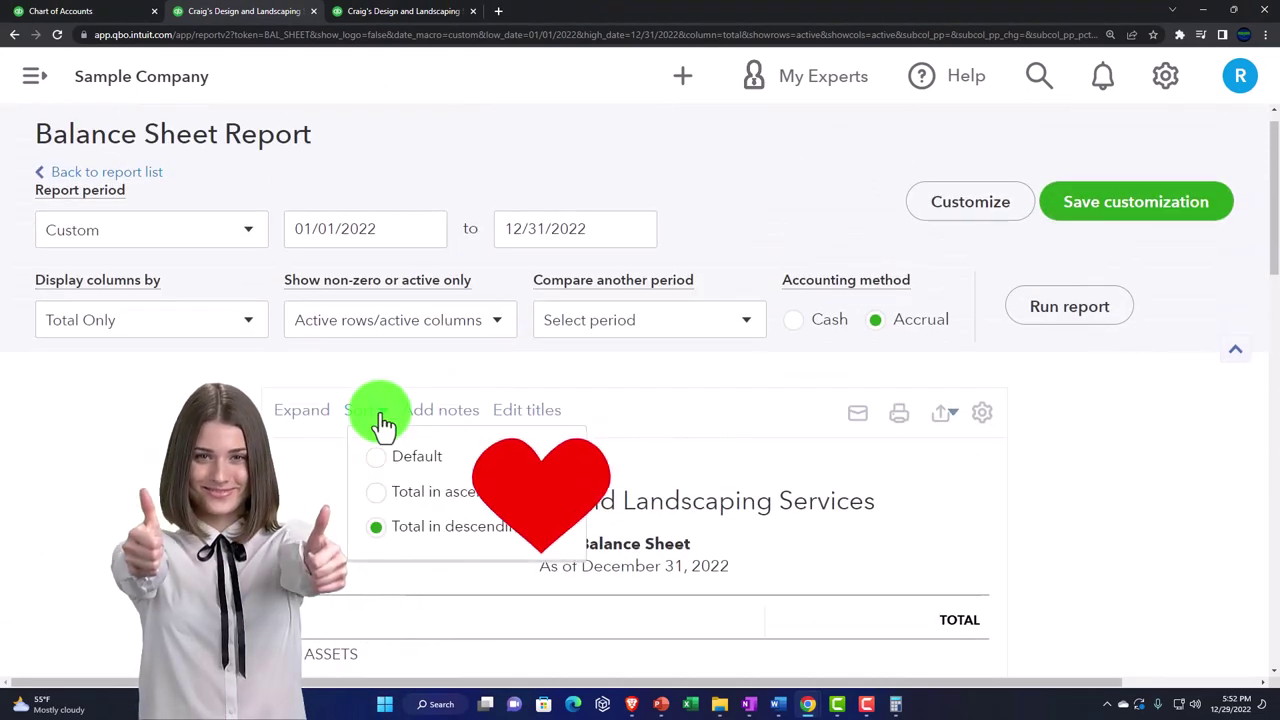
click(369, 457)
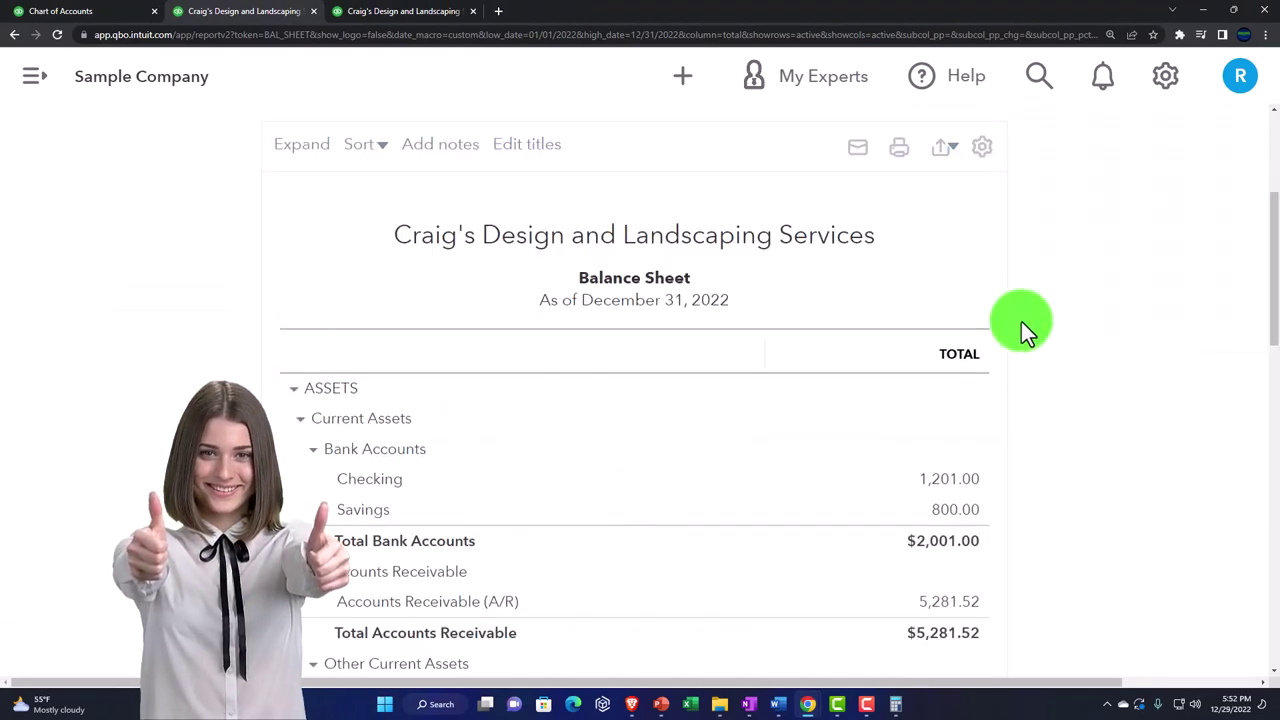
scroll(1040, 325, up, 3)
scroll(371, 549, down, 7)
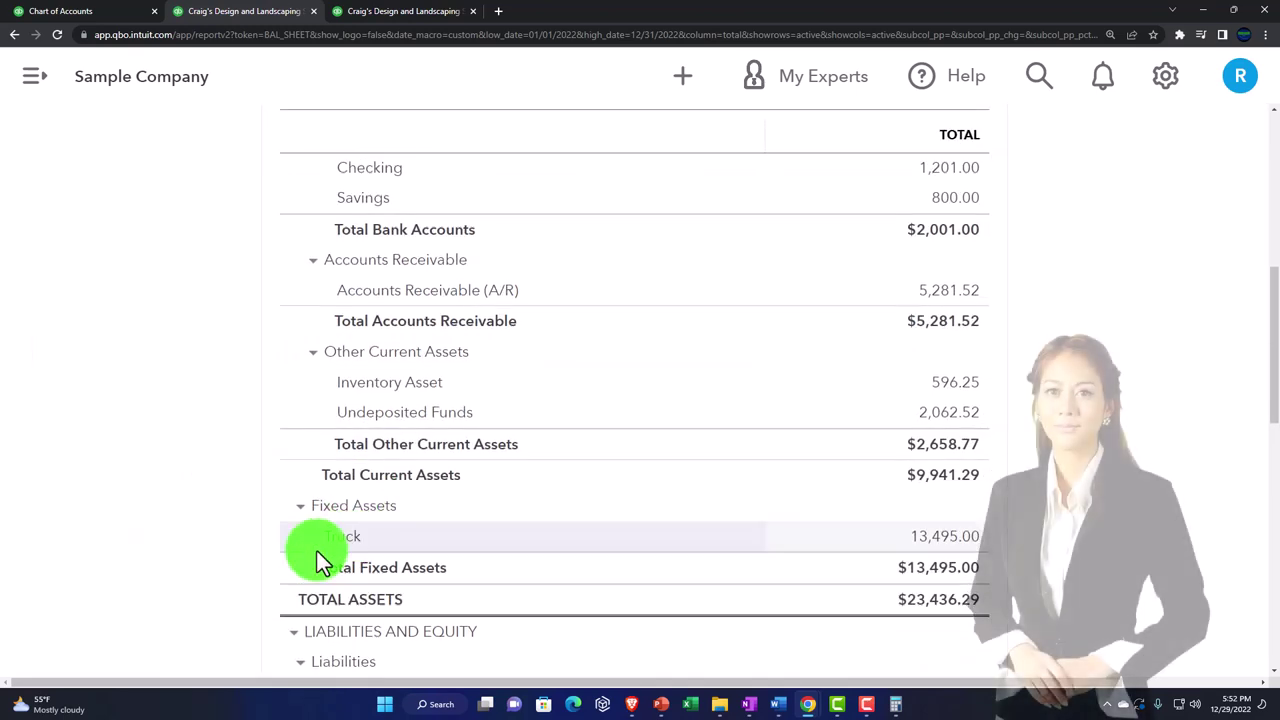
scroll(296, 556, down, 4)
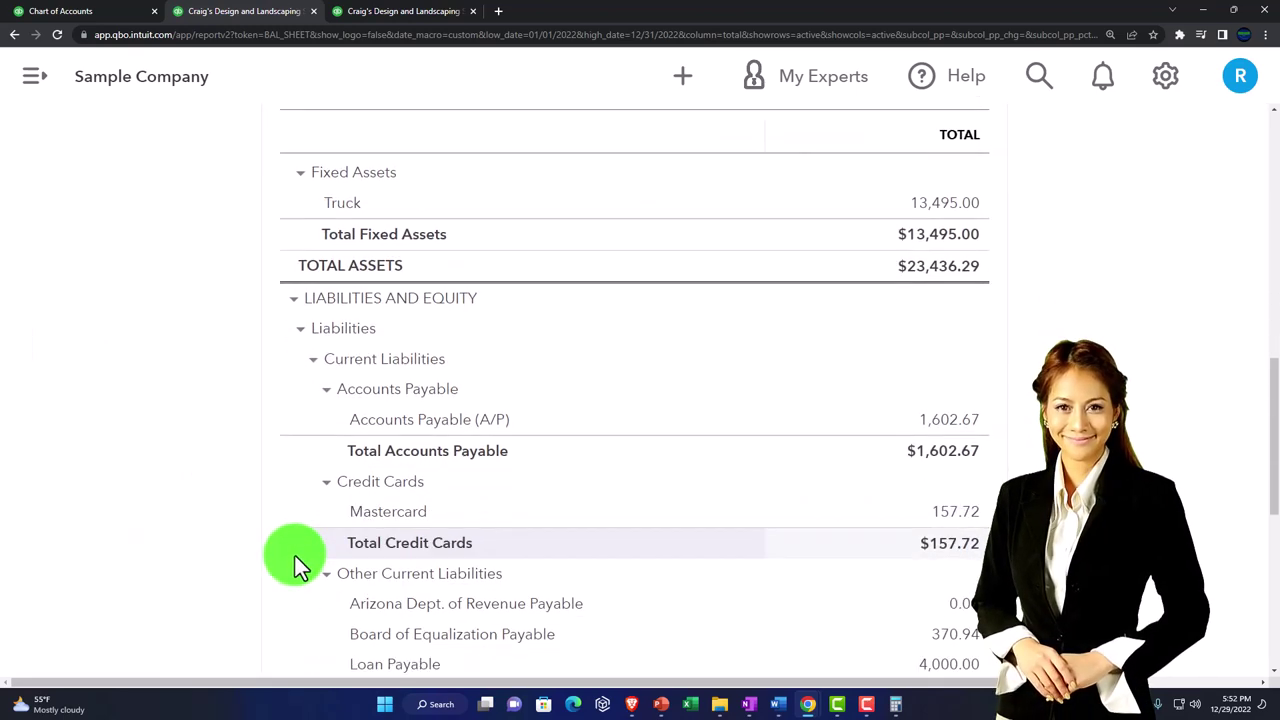
scroll(295, 556, up, 6)
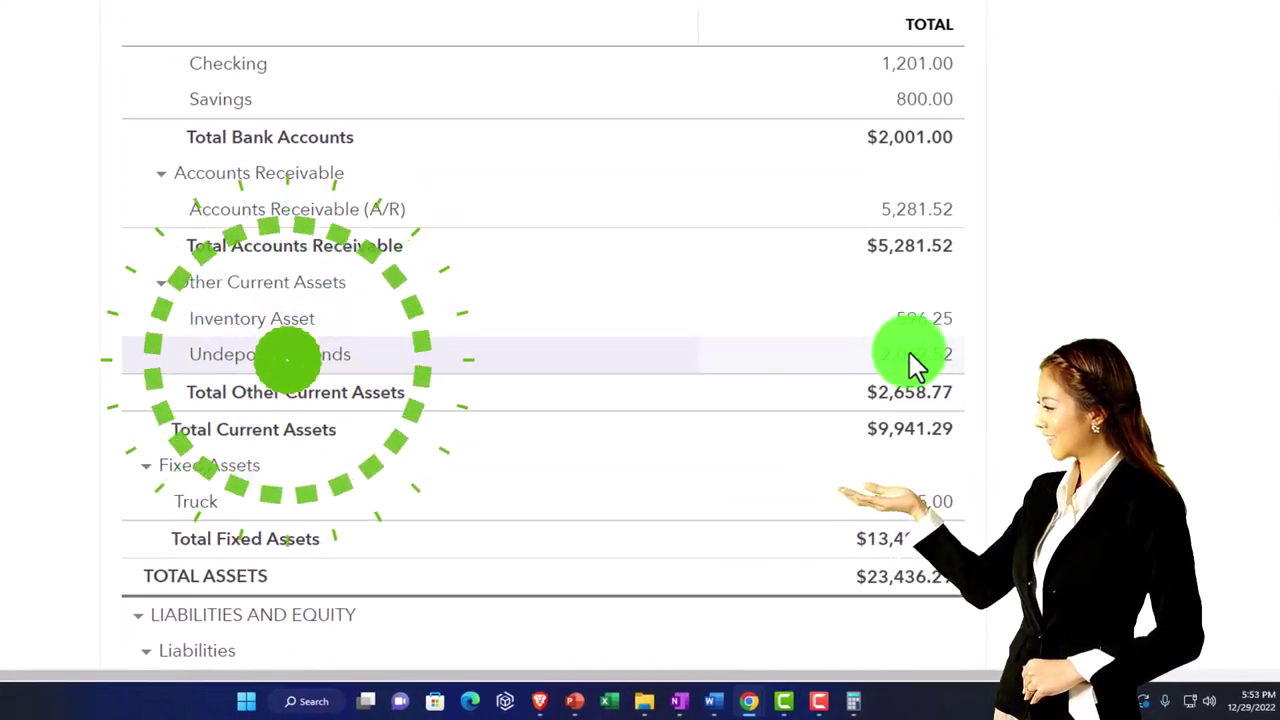
Add an empty notes area below the Balance Sheet's total liabilities and equity
scroll(339, 536, up, 6)
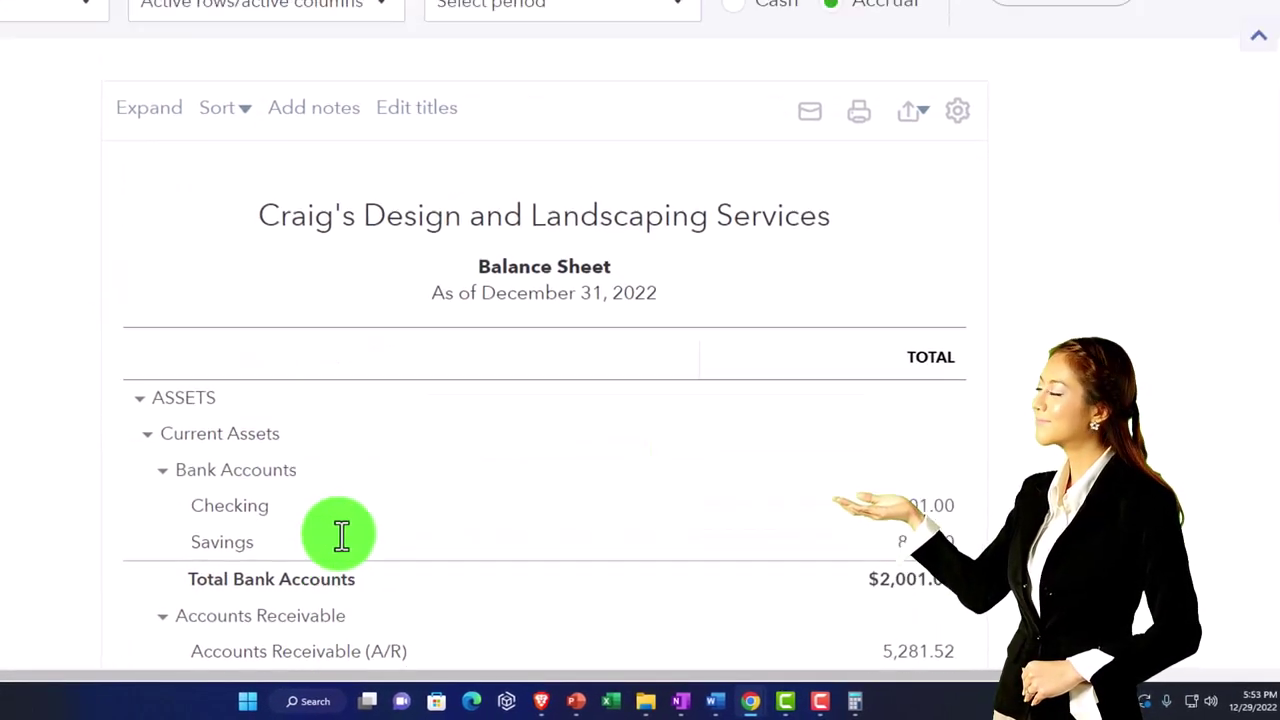
scroll(340, 480, up, 1)
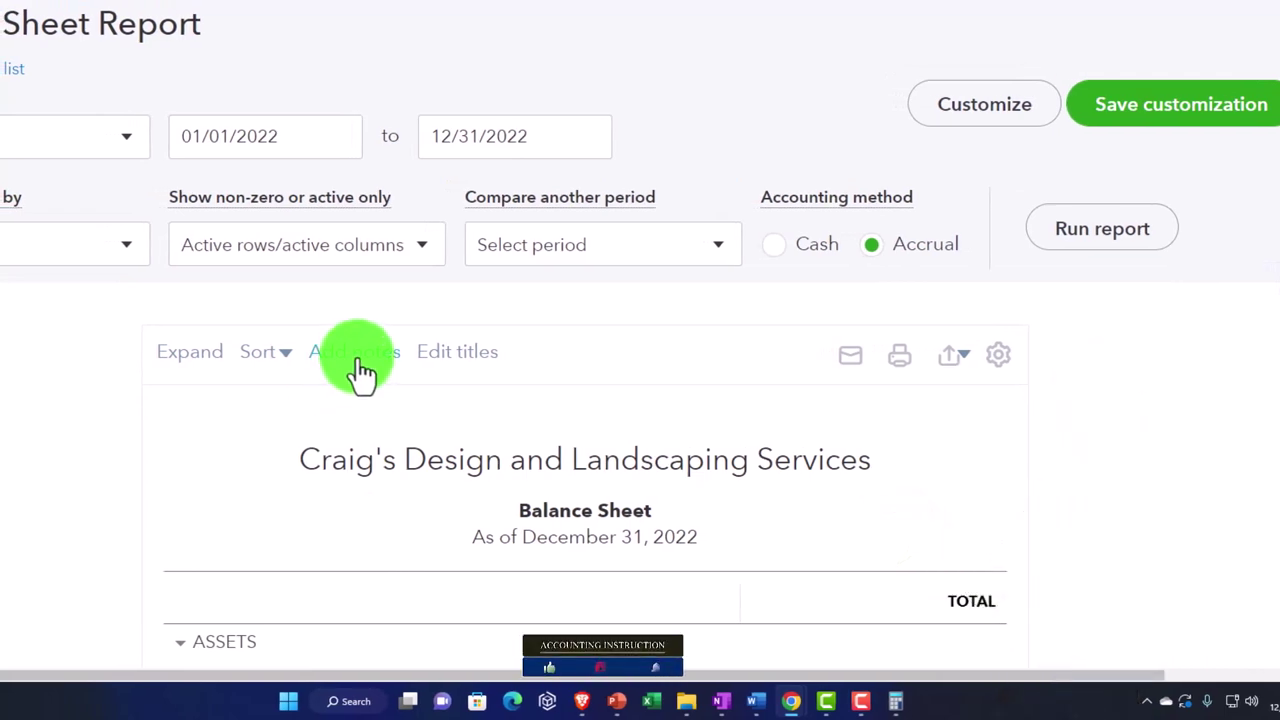
click(360, 370)
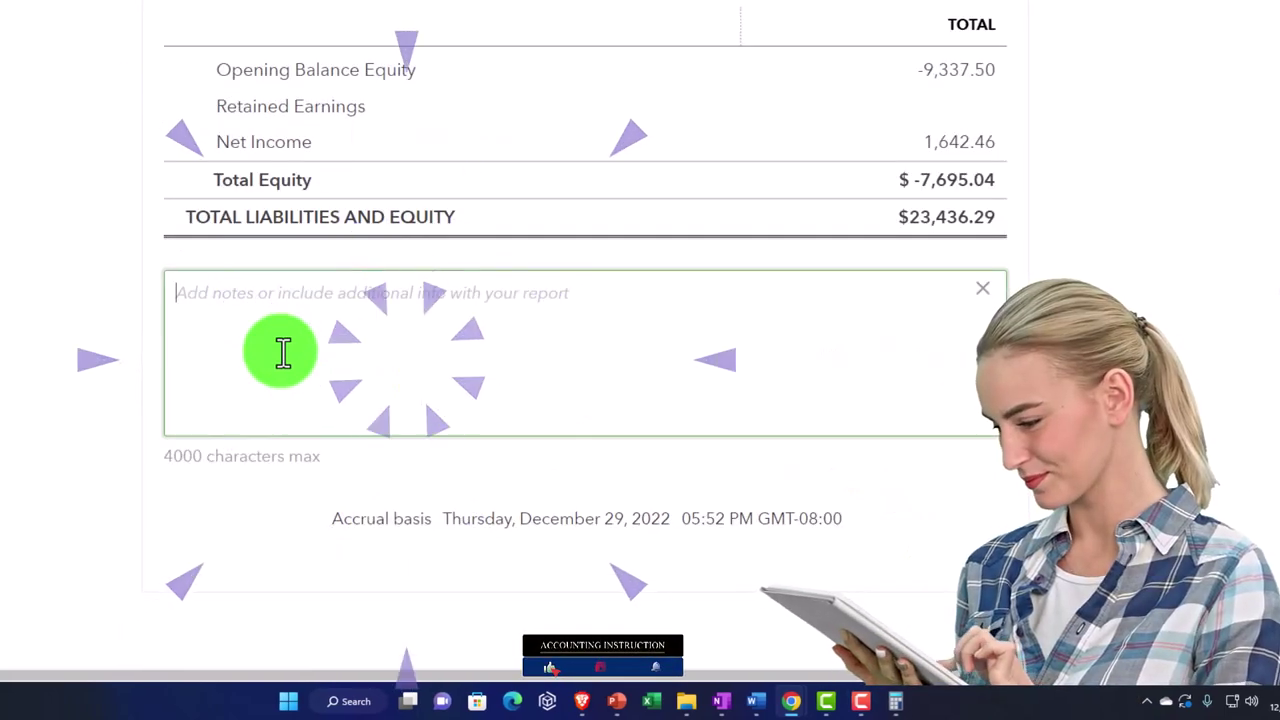
Open the Balance Sheet's section titles for editing, review the available titles and close them without saving
scroll(119, 524, up, 4)
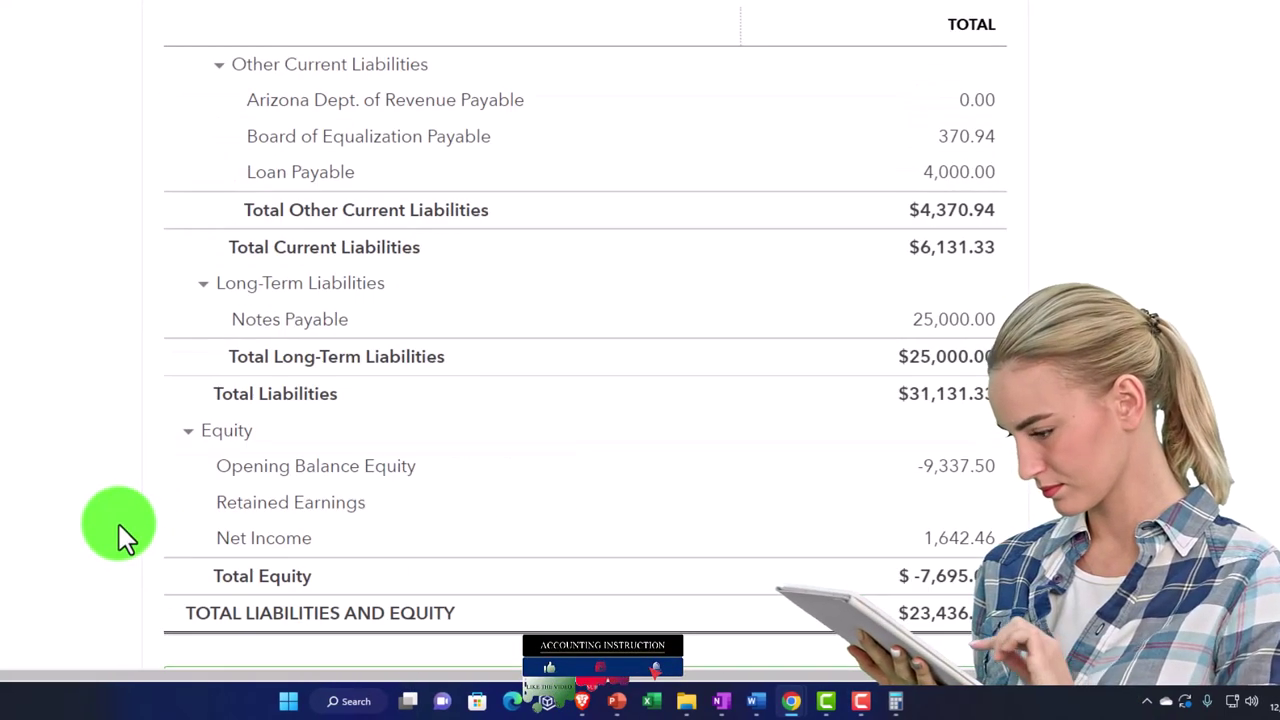
scroll(119, 524, up, 10)
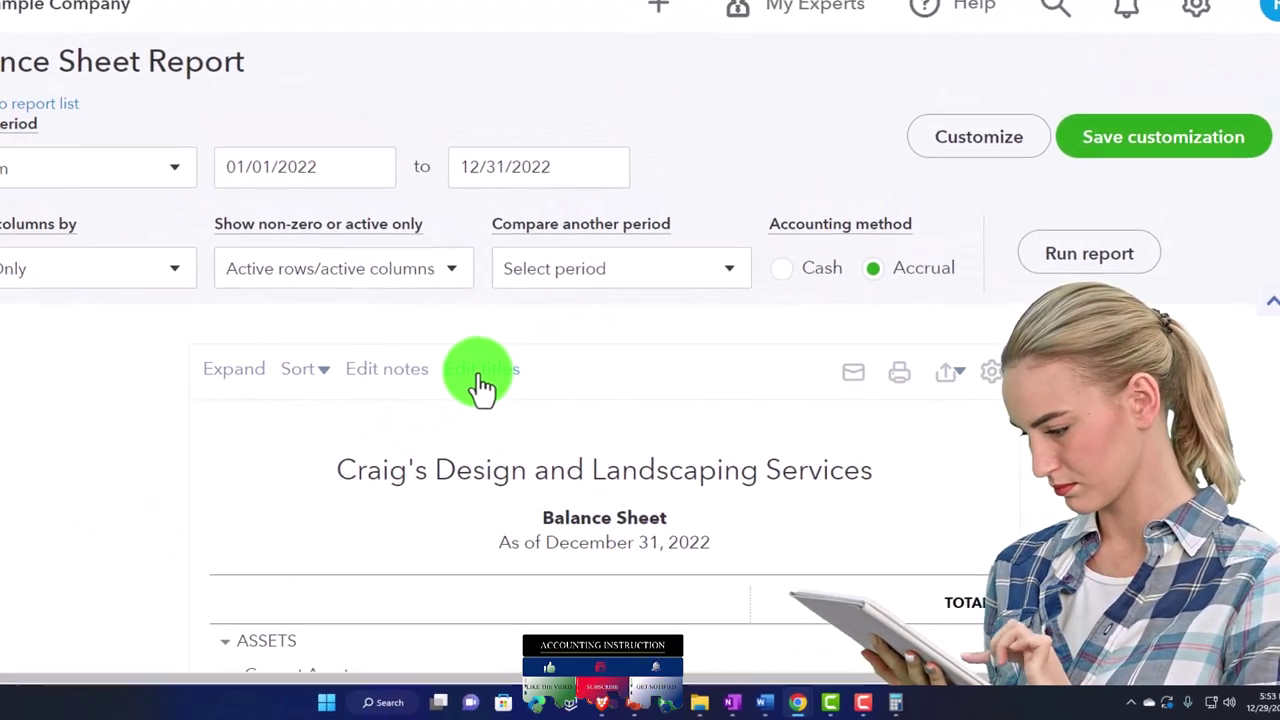
click(452, 350)
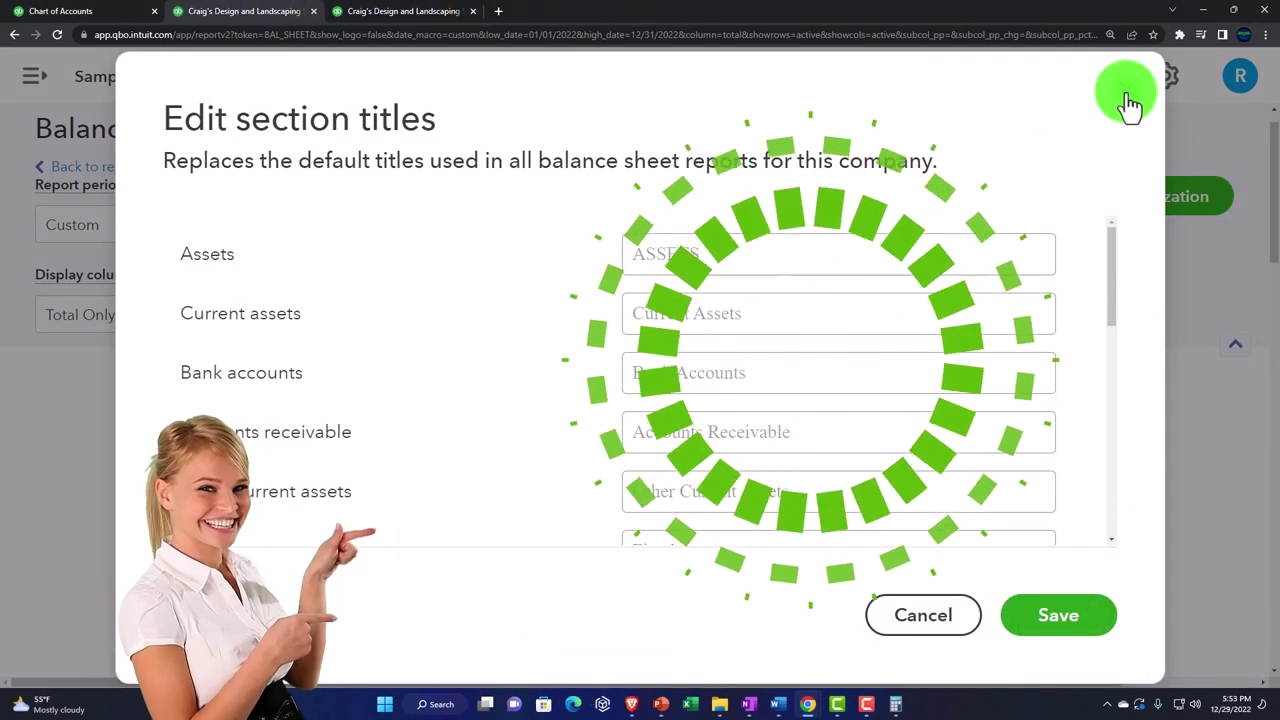
scroll(926, 352, down, 2)
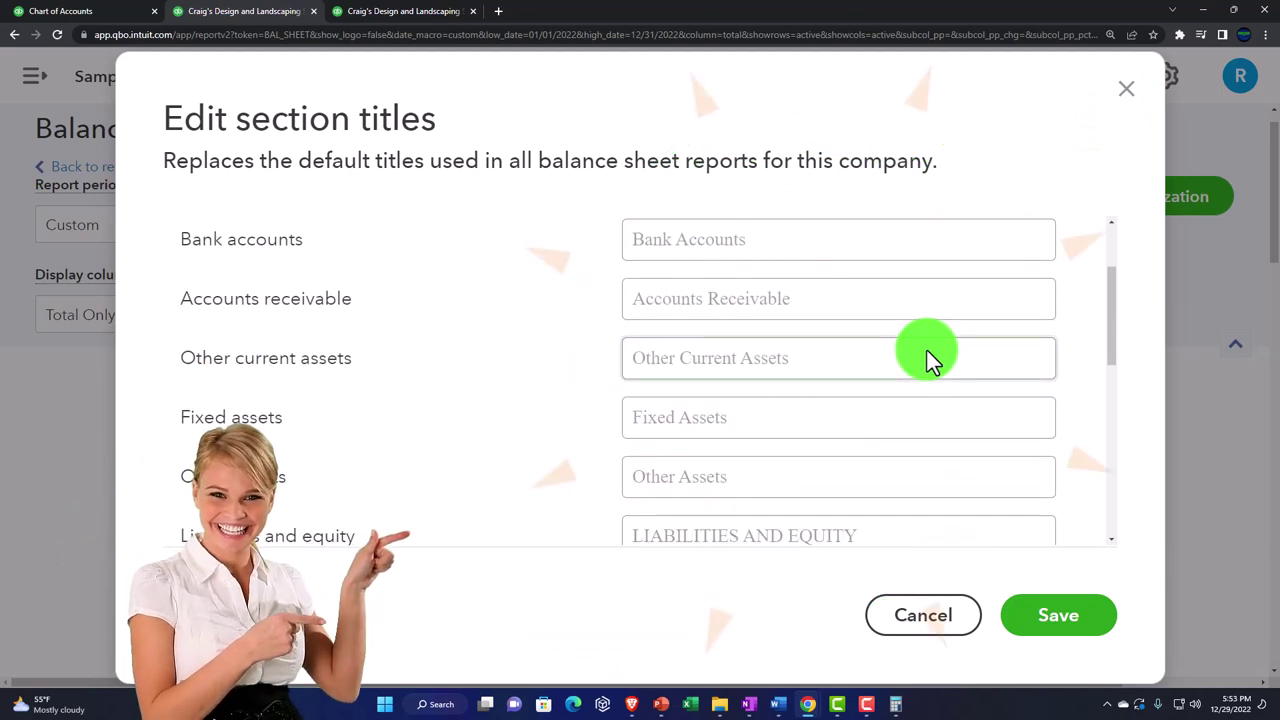
scroll(935, 340, up, 3)
click(1126, 90)
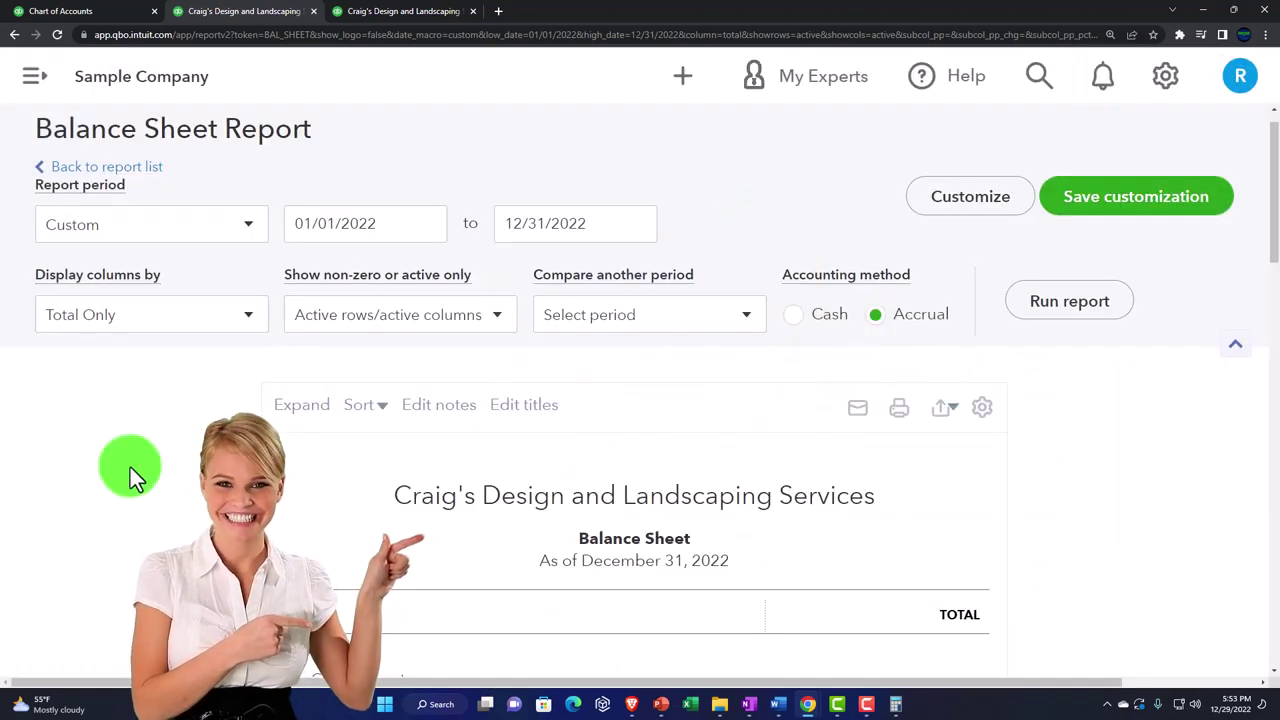
Collapse and re-expand the Assets, Current Assets and Bank Accounts sections of the Balance Sheet
scroll(130, 467, down, 2)
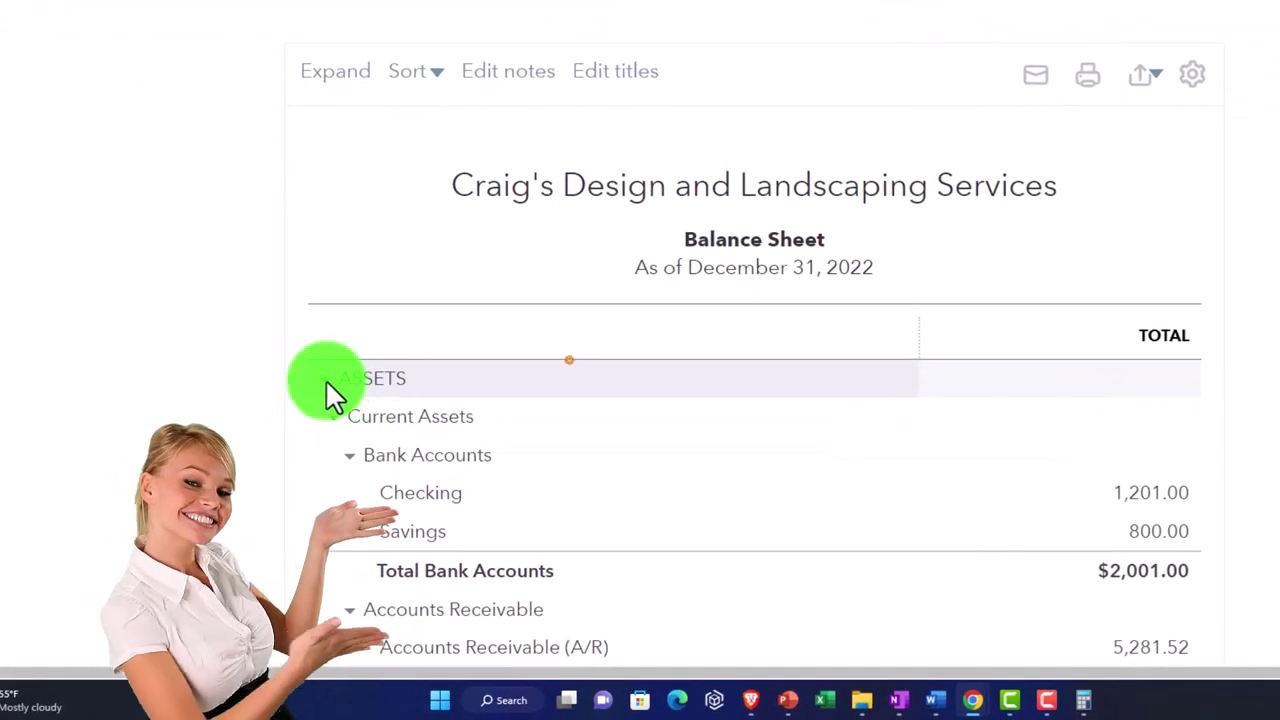
click(321, 377)
click(321, 377)
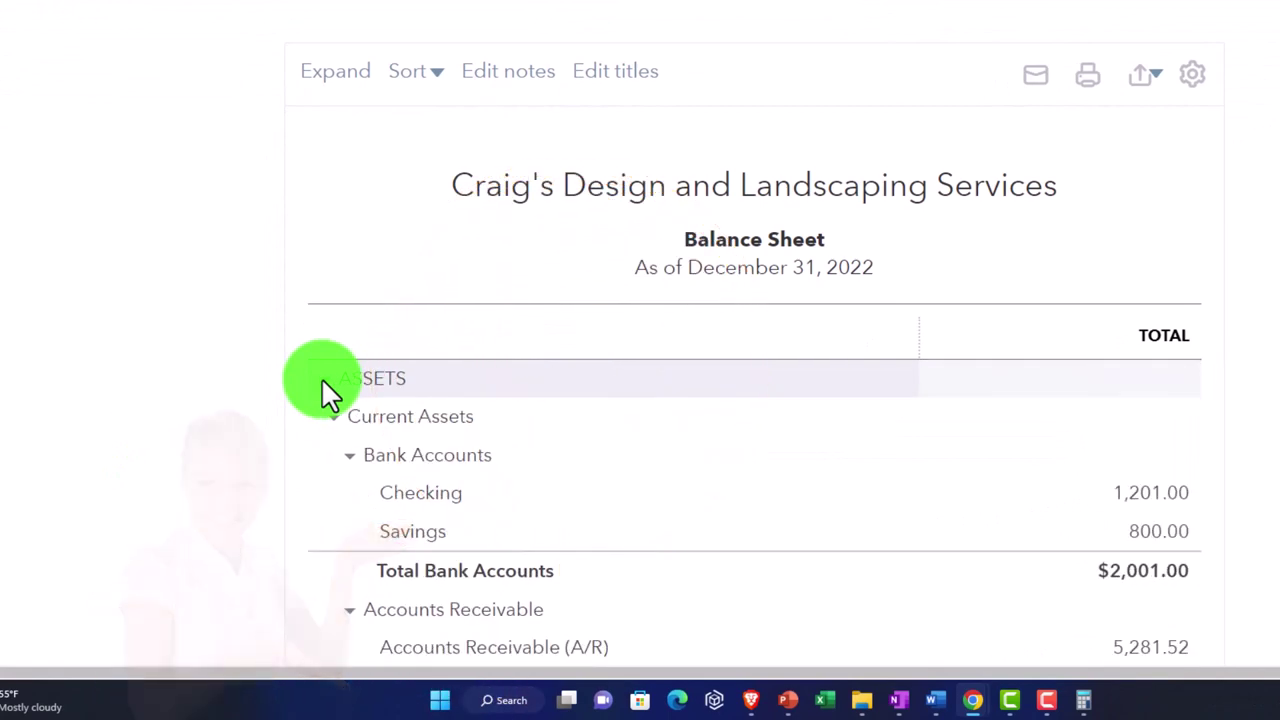
scroll(357, 391, down, 2)
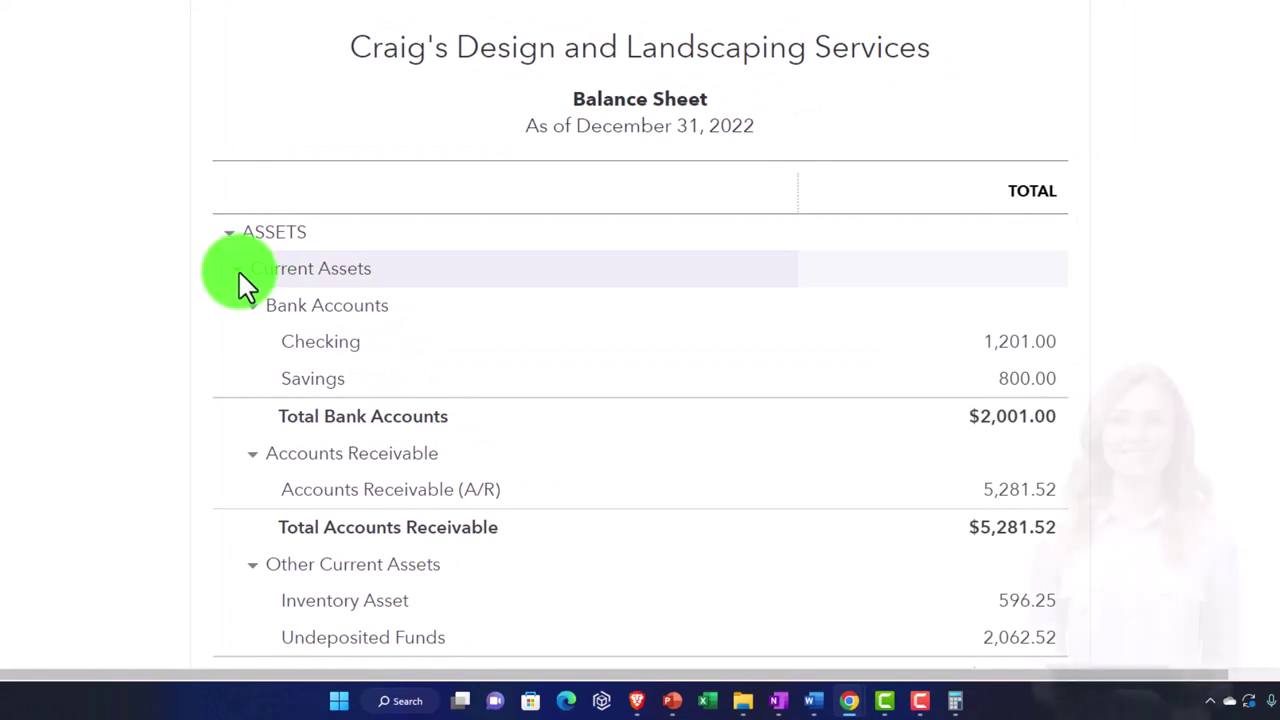
click(237, 269)
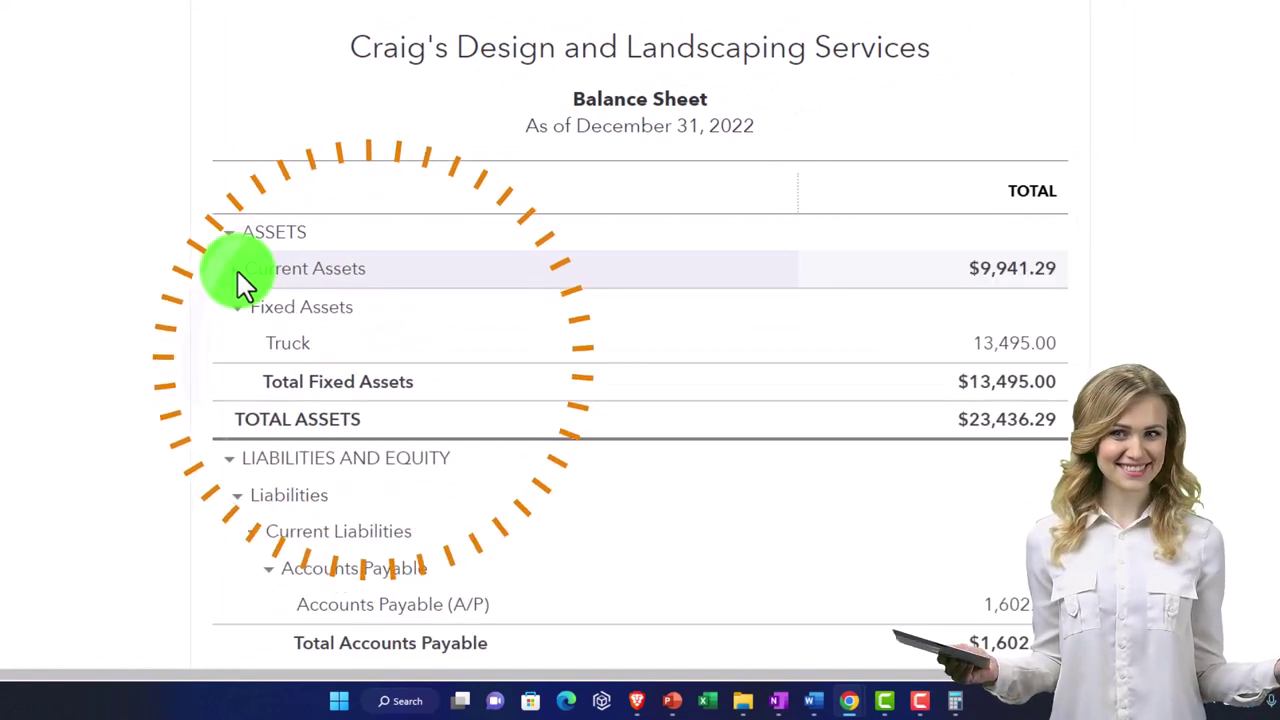
click(236, 268)
click(250, 305)
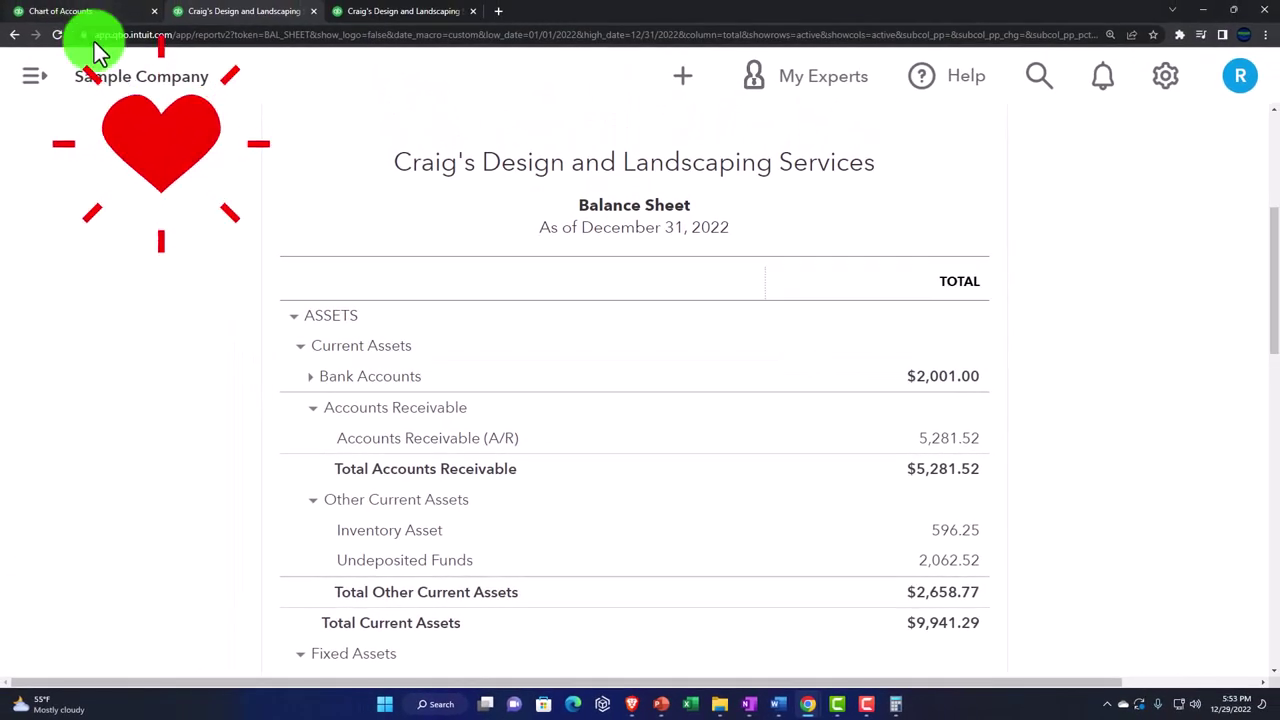
click(311, 377)
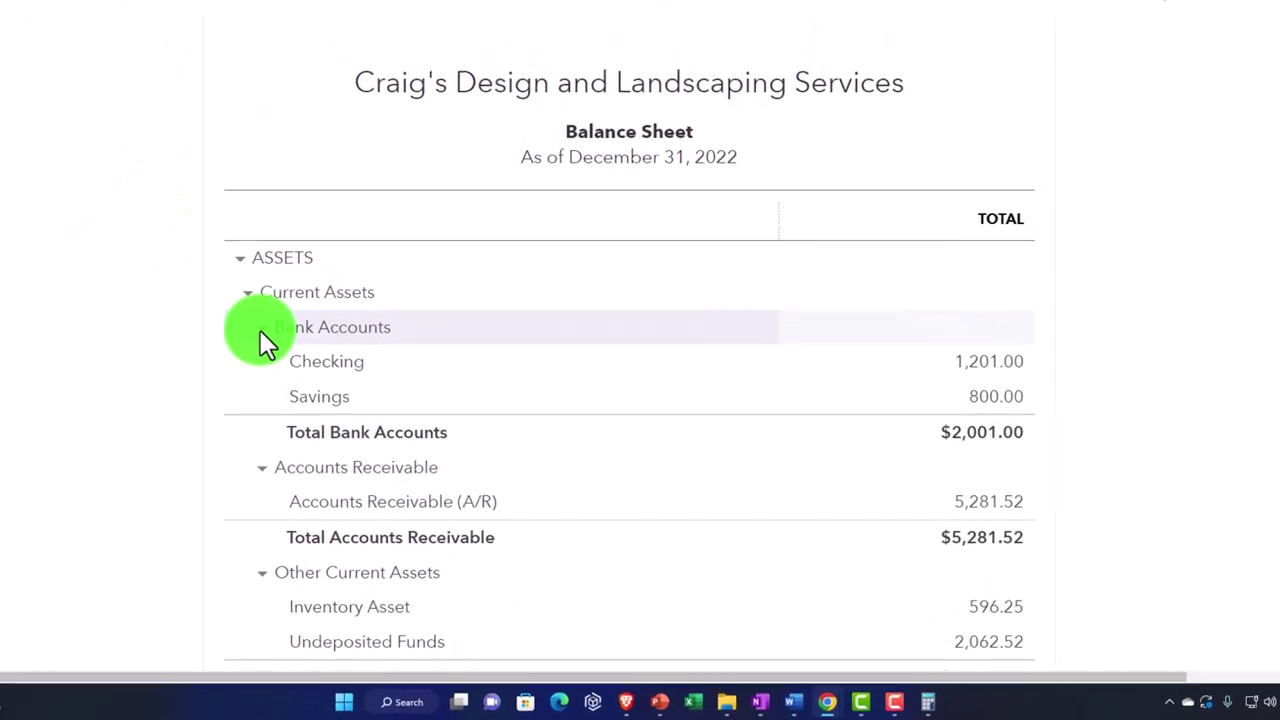
Look through the Balance Sheet's section headings and subtotals from current assets down to equity
scroll(278, 322, down, 1)
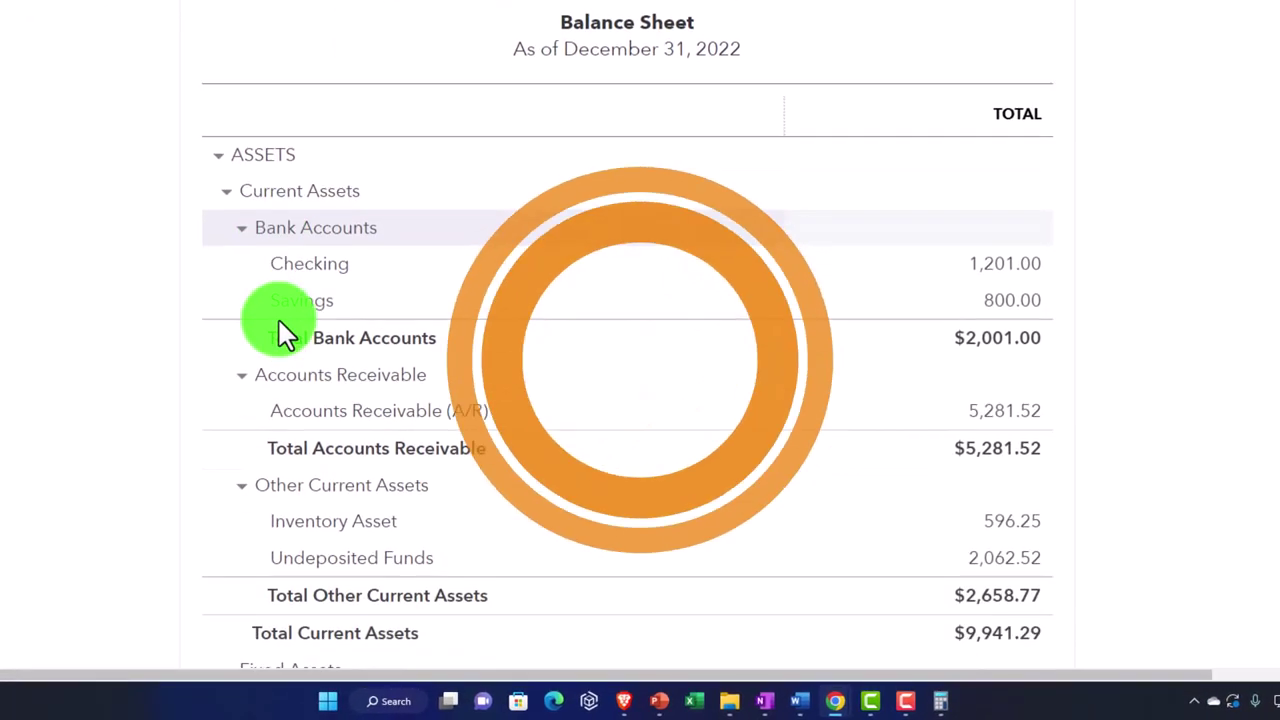
scroll(278, 382, down, 2)
scroll(278, 382, down, 9)
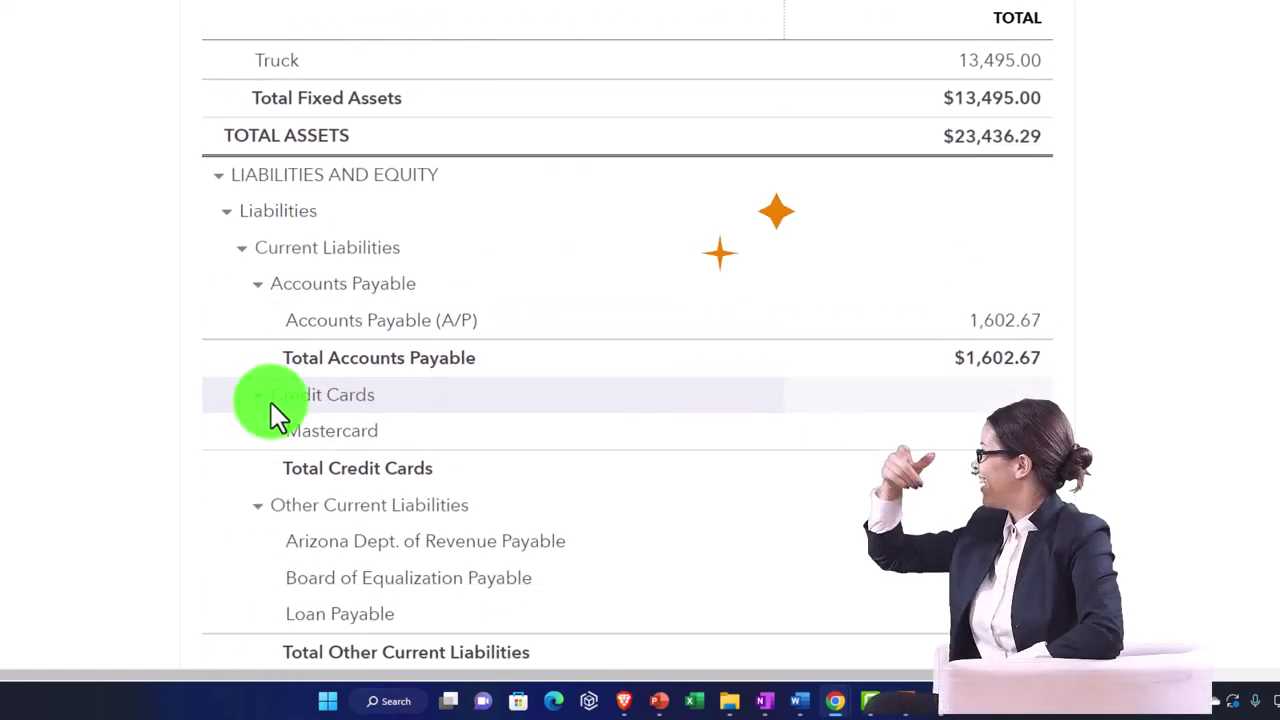
scroll(201, 430, down, 1)
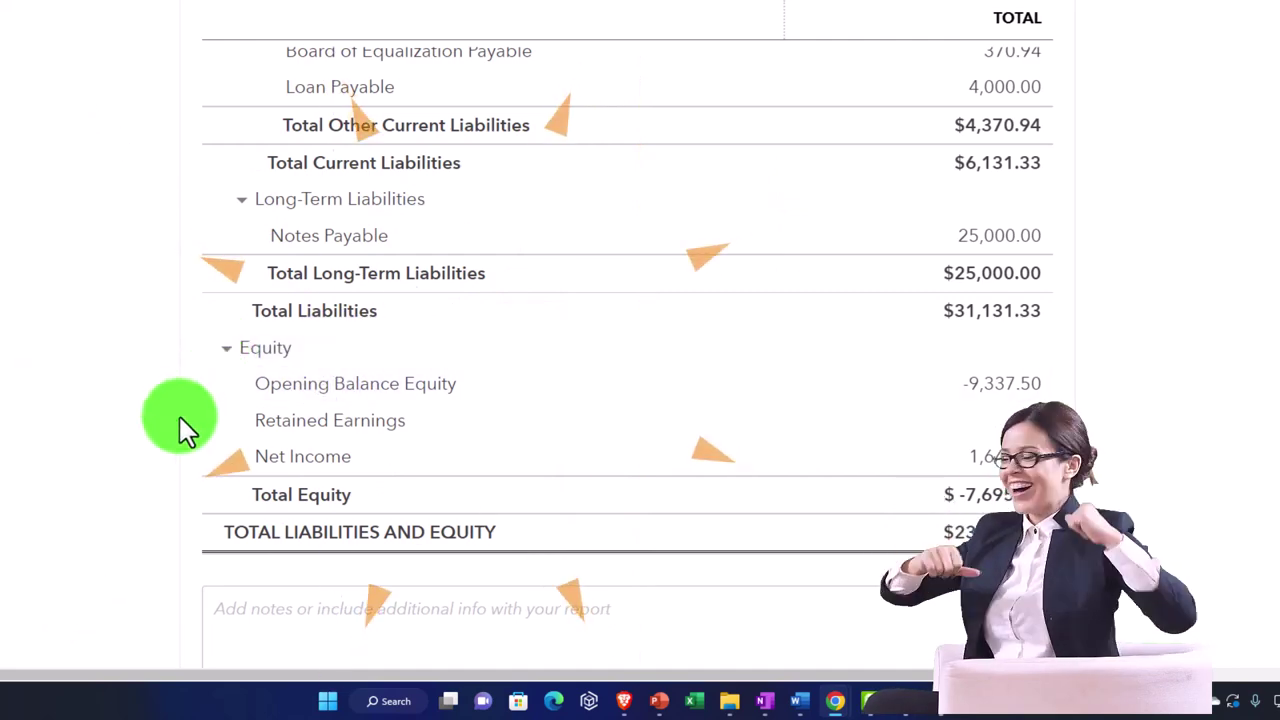
scroll(180, 417, up, 15)
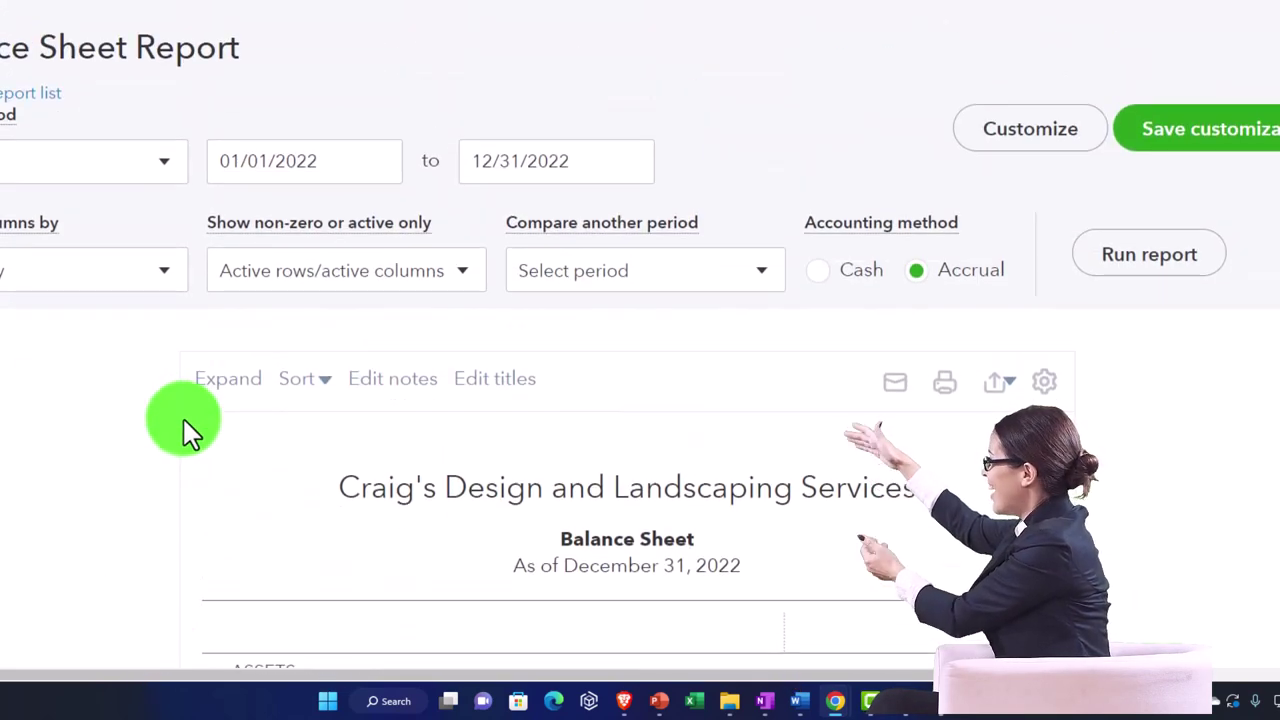
scroll(184, 419, down, 2)
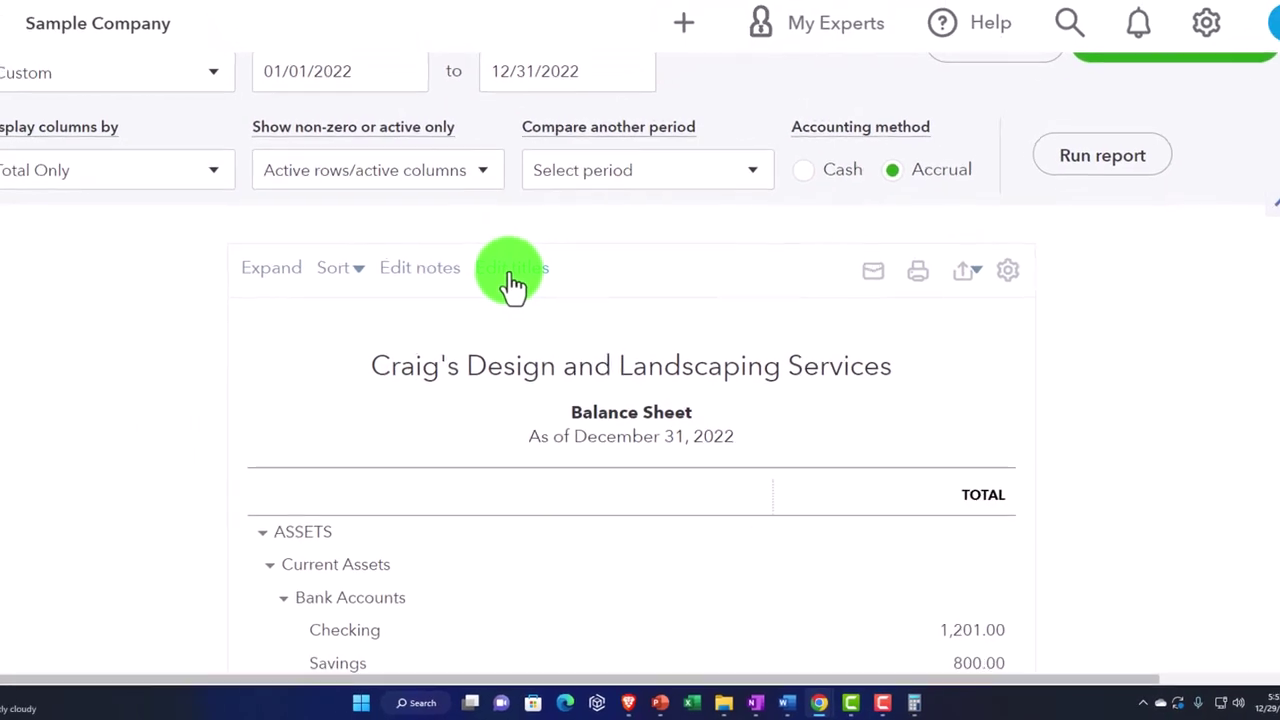
Open the Balance Sheet's section titles for editing and set the Bank accounts title to "Cash"
click(512, 272)
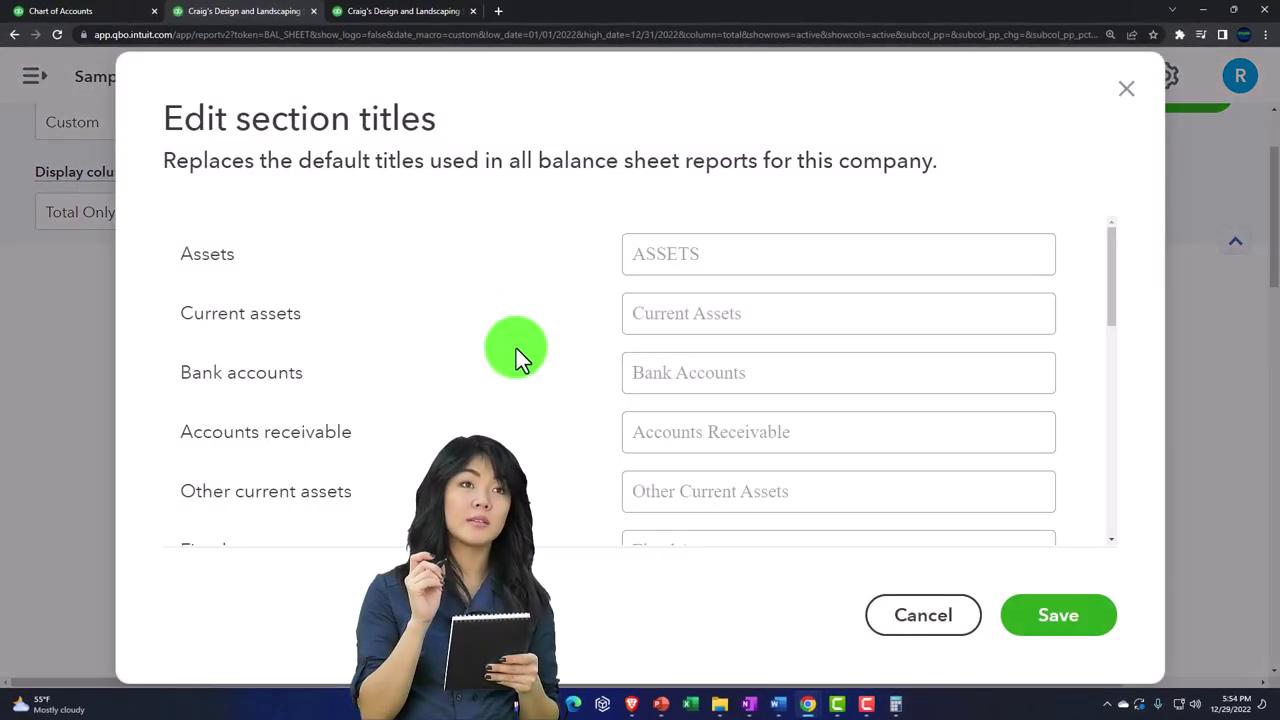
scroll(518, 351, down, 5)
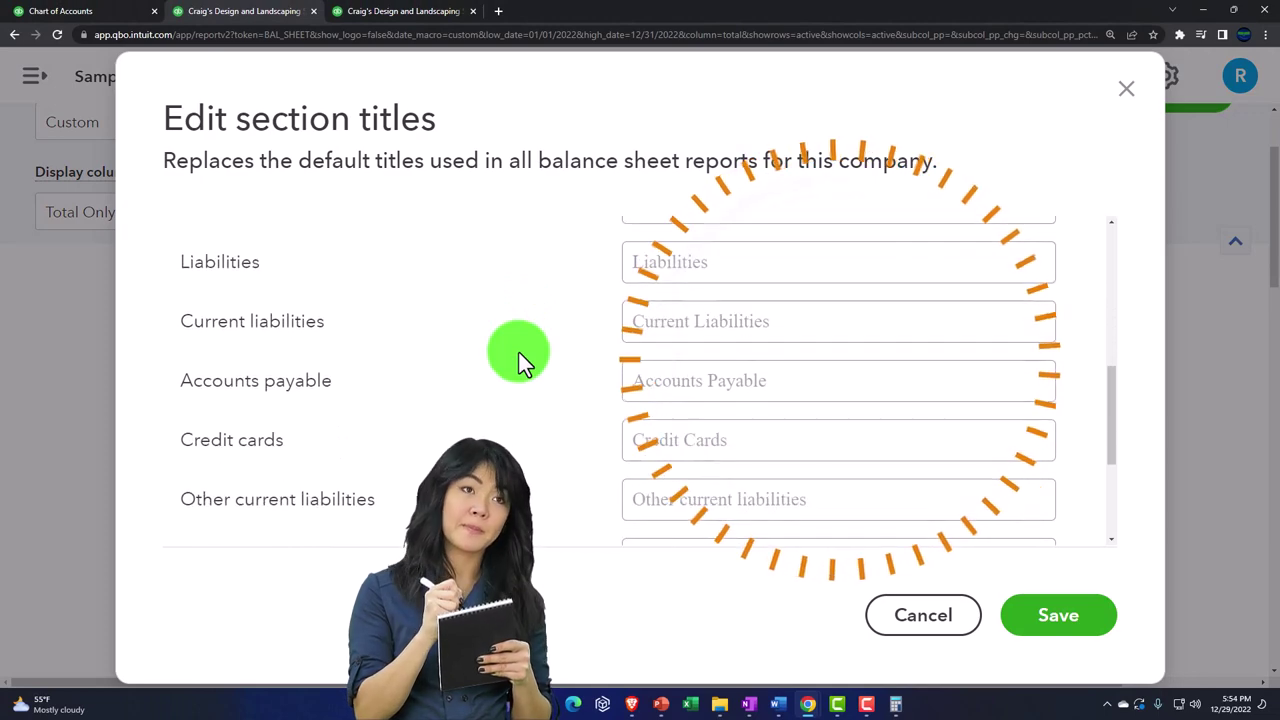
scroll(518, 351, up, 6)
click(286, 290)
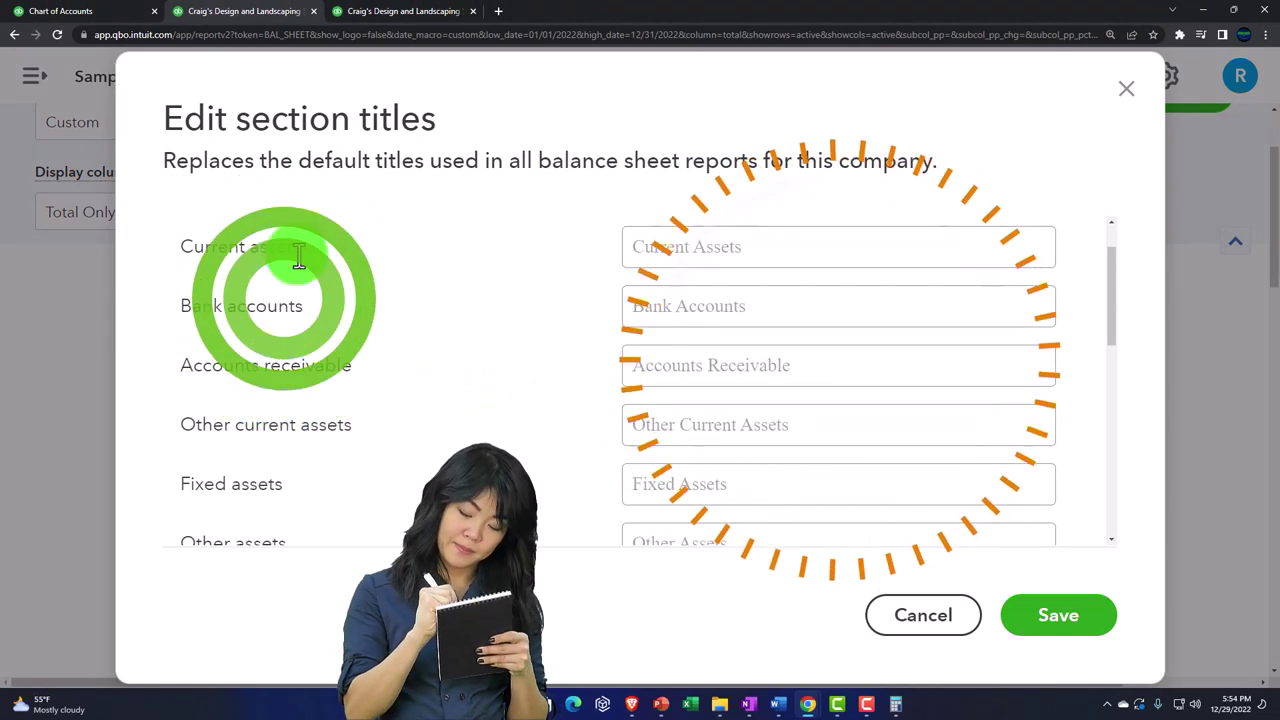
drag(777, 306, 679, 292)
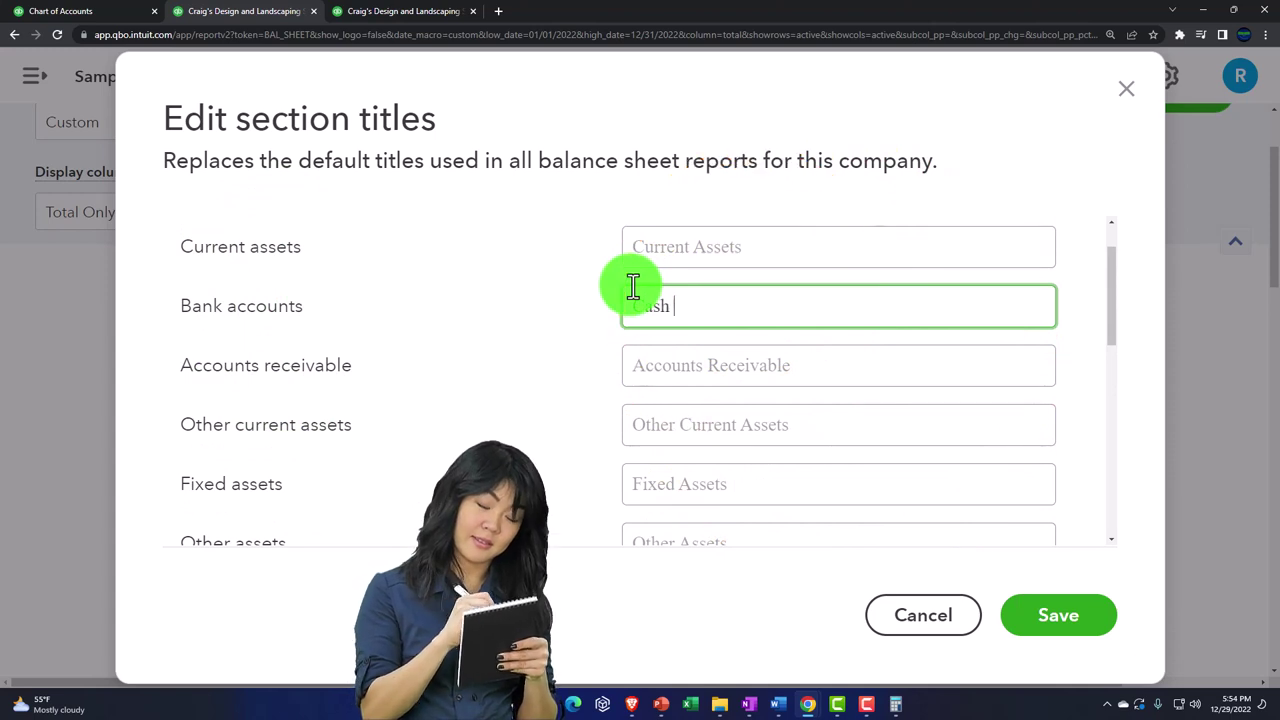
Set the Fixed assets section title to "Property Plant & Equipment"
scroll(510, 395, down, 2)
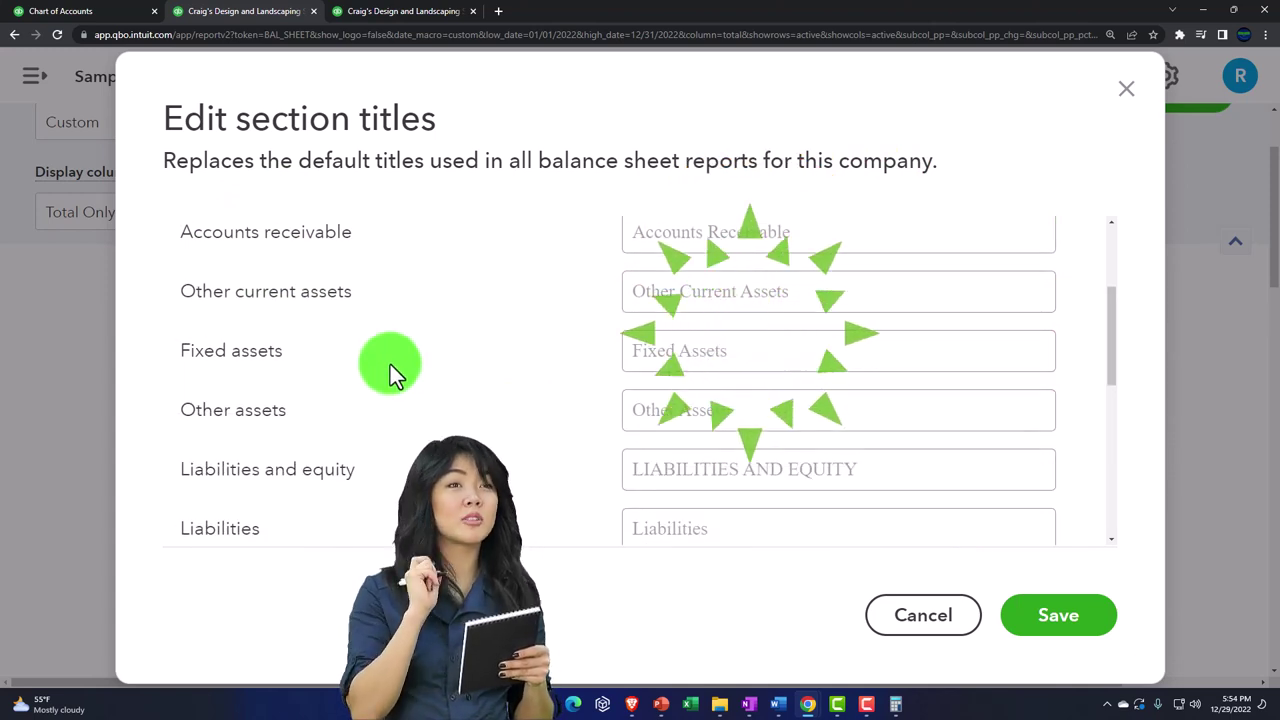
drag(769, 348, 496, 326)
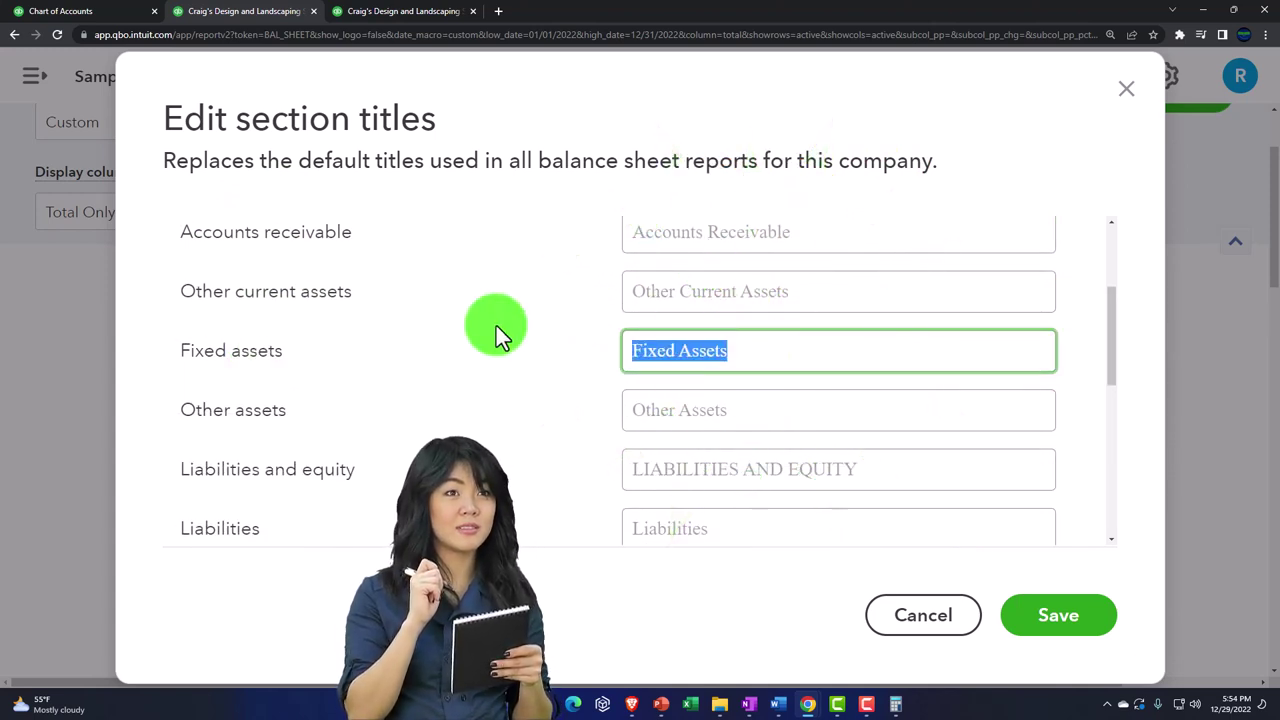
text(Propert)
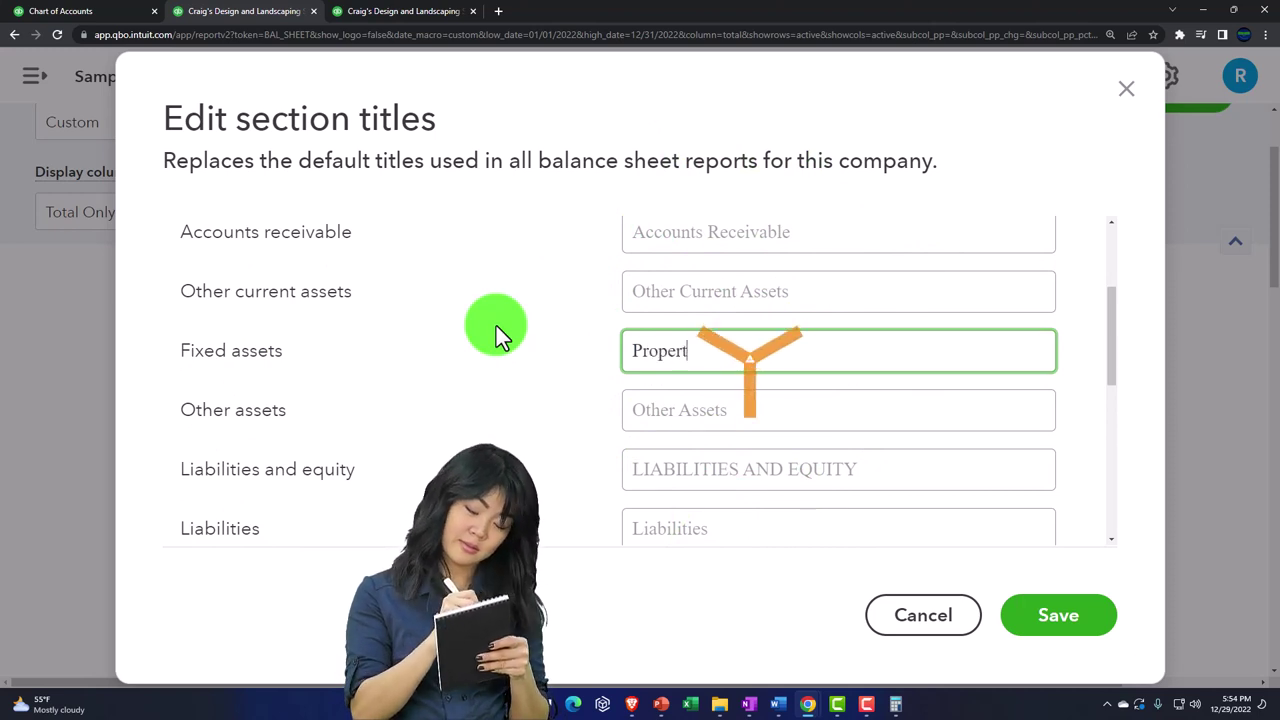
text(y Pl)
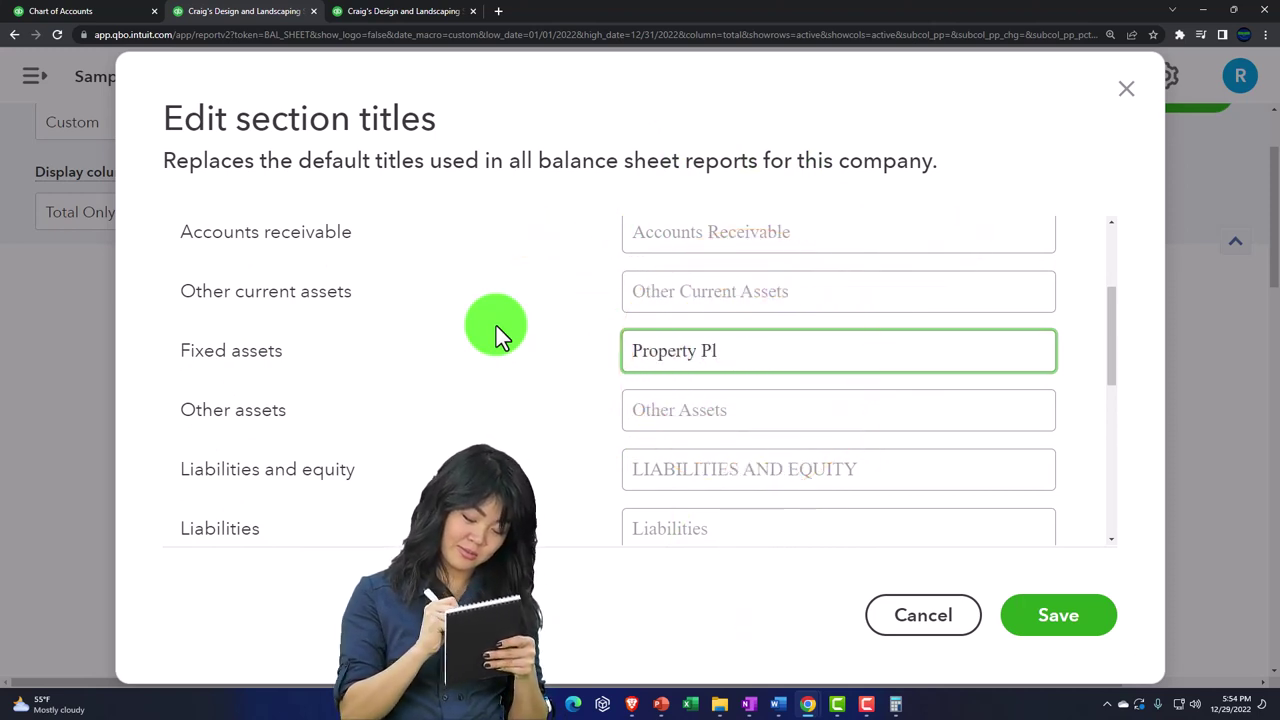
text(ant E)
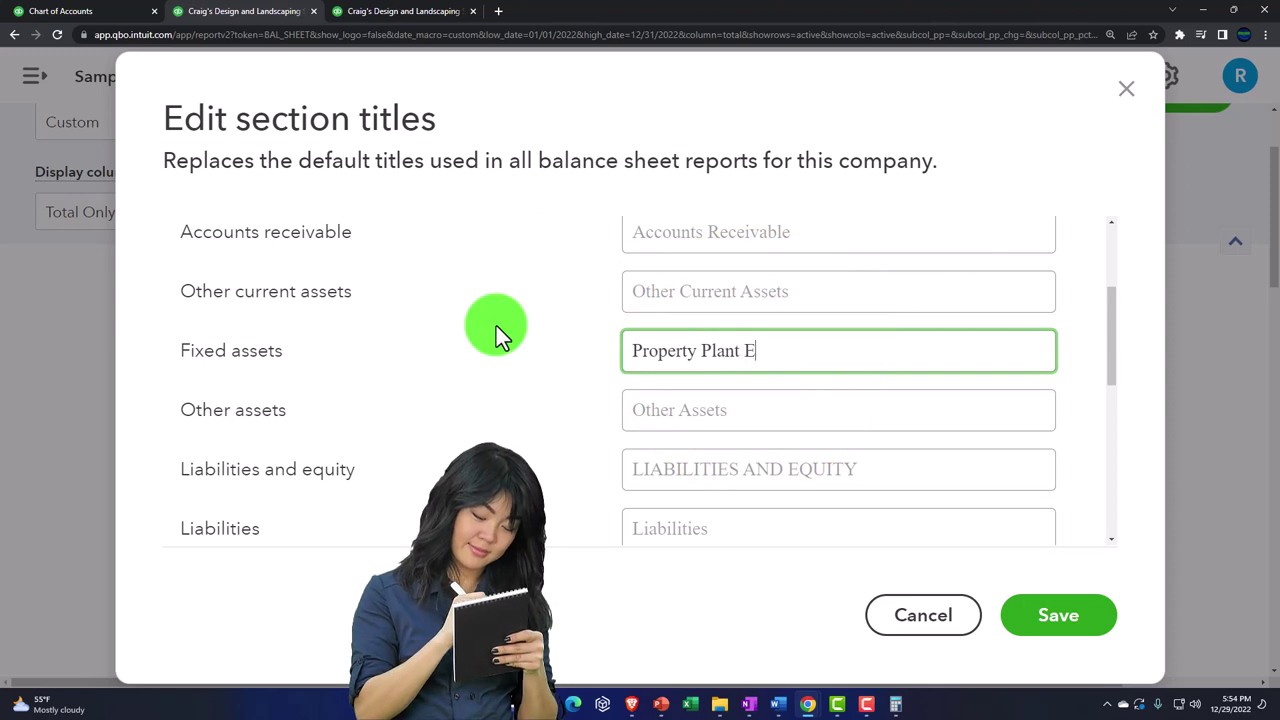
key(BackSpace)
text(& Equipment)
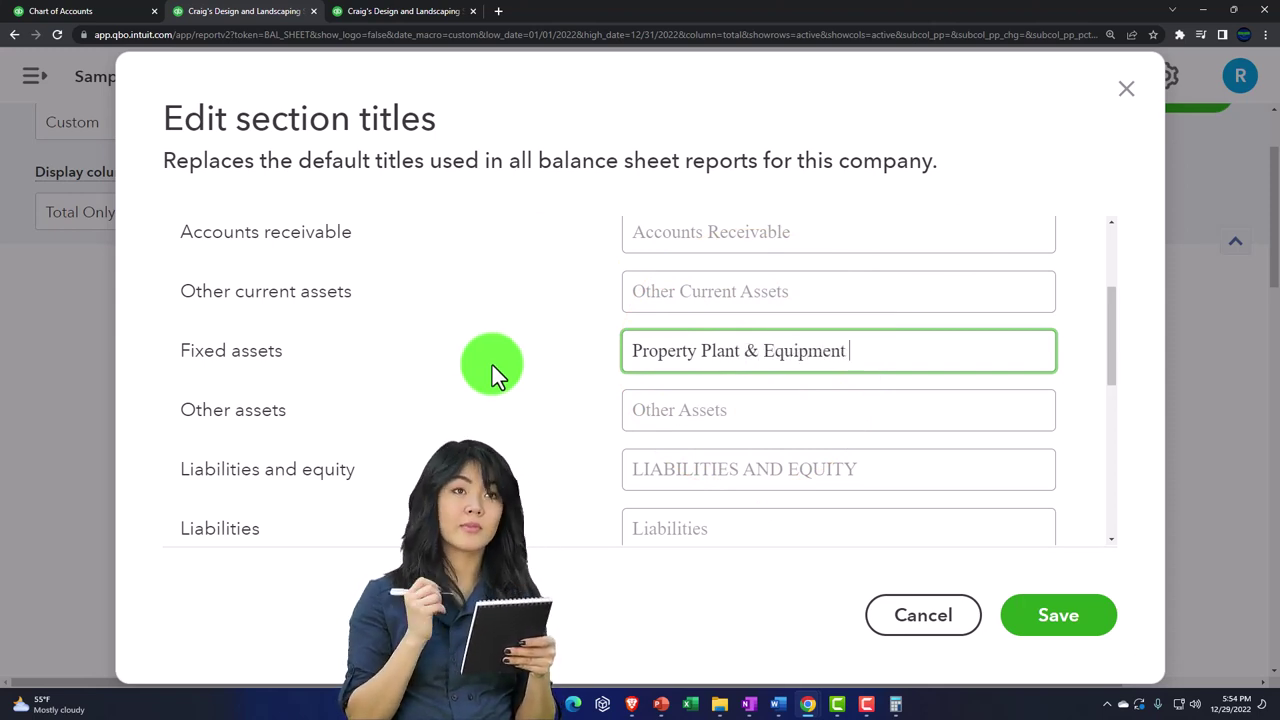
Set the Equity section title to "Owners' Equity"
scroll(492, 365, down, 1)
scroll(385, 405, down, 5)
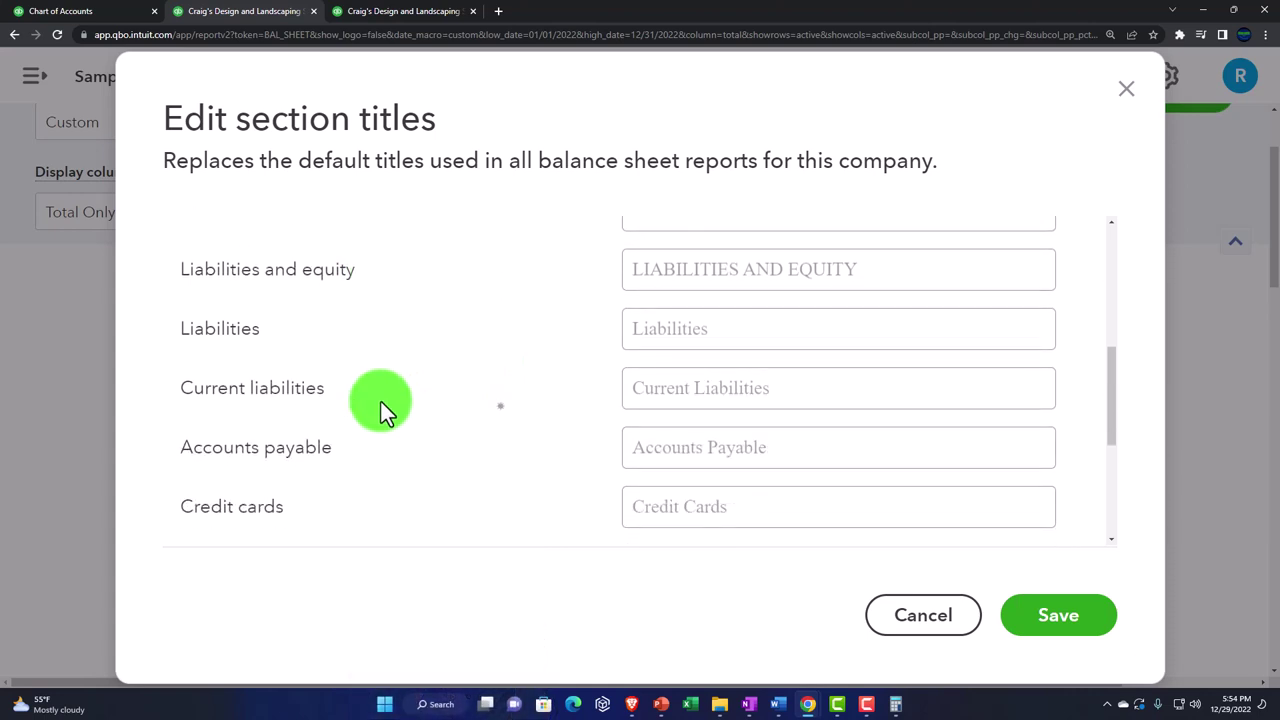
scroll(381, 408, down, 1)
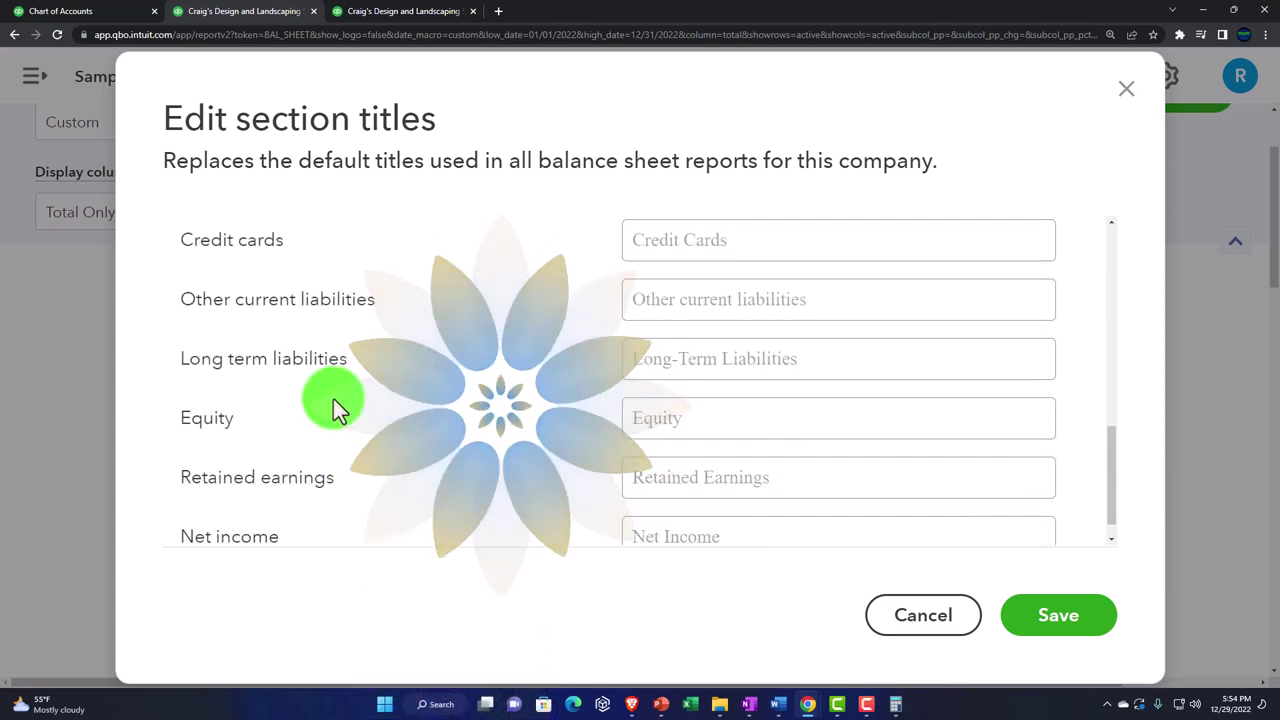
double_click(694, 420)
text(Own'e)
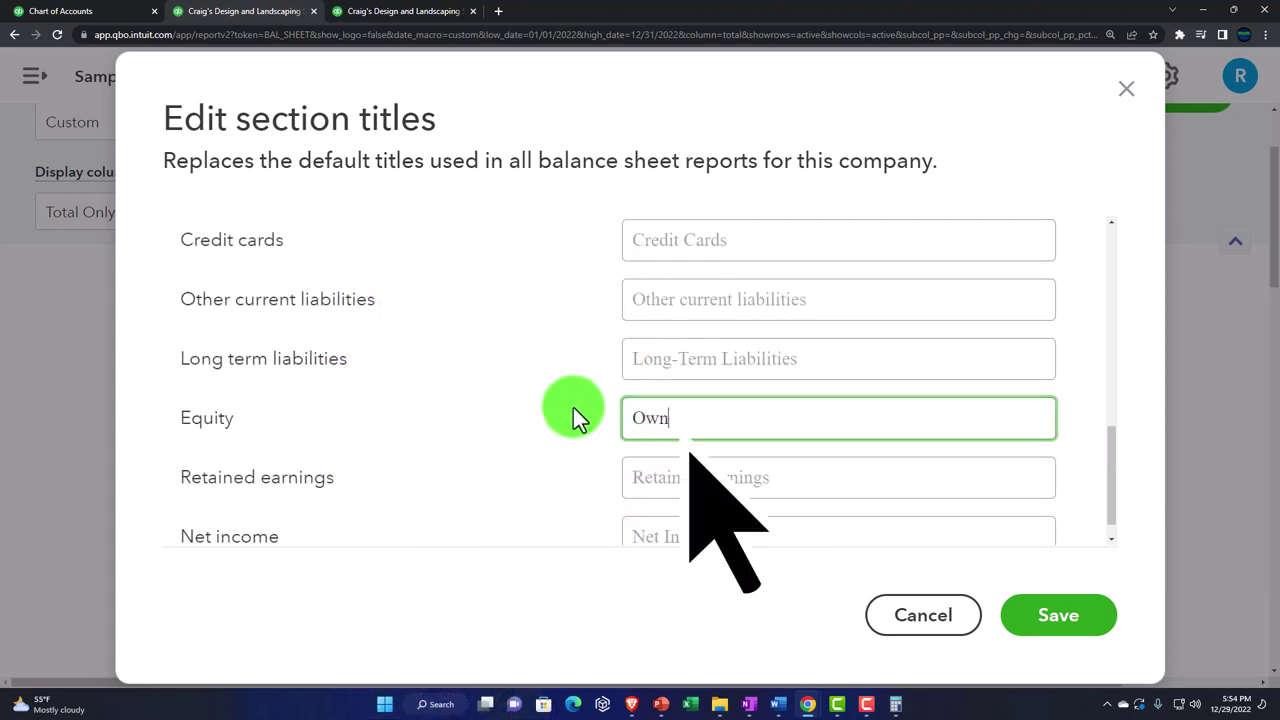
key(BackSpace)
key(BackSpace)
text(er)
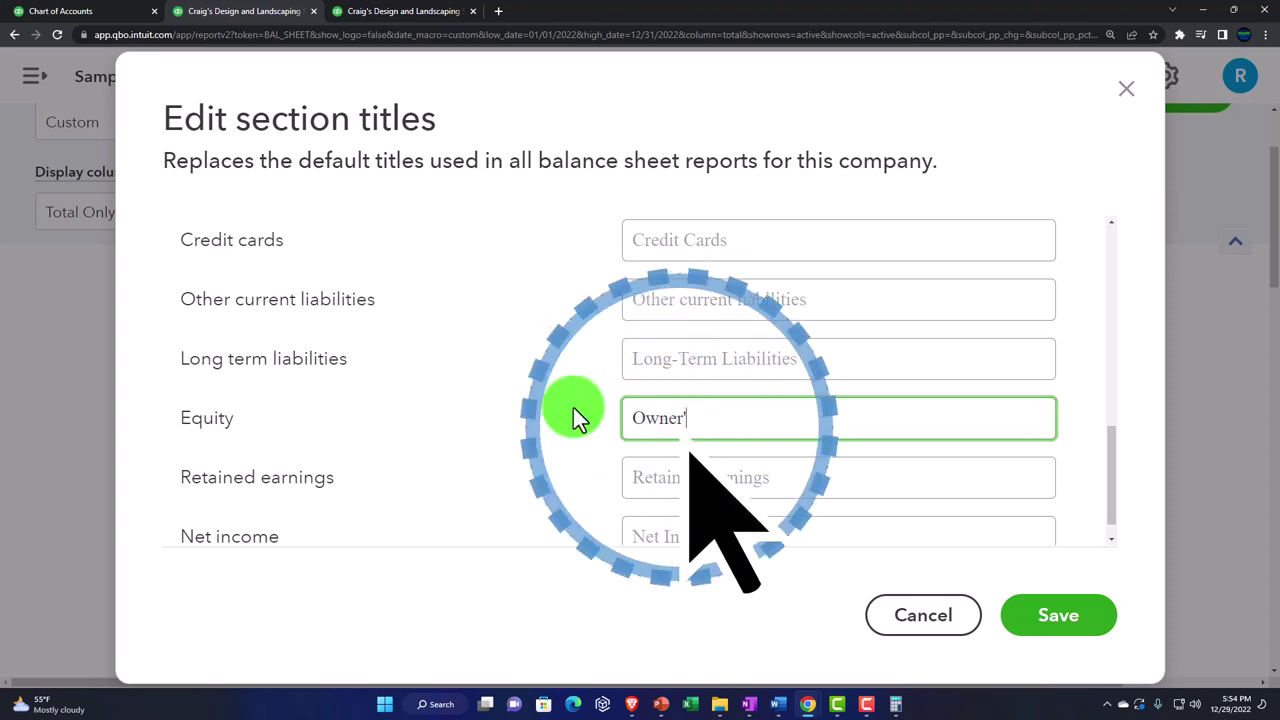
text(s')
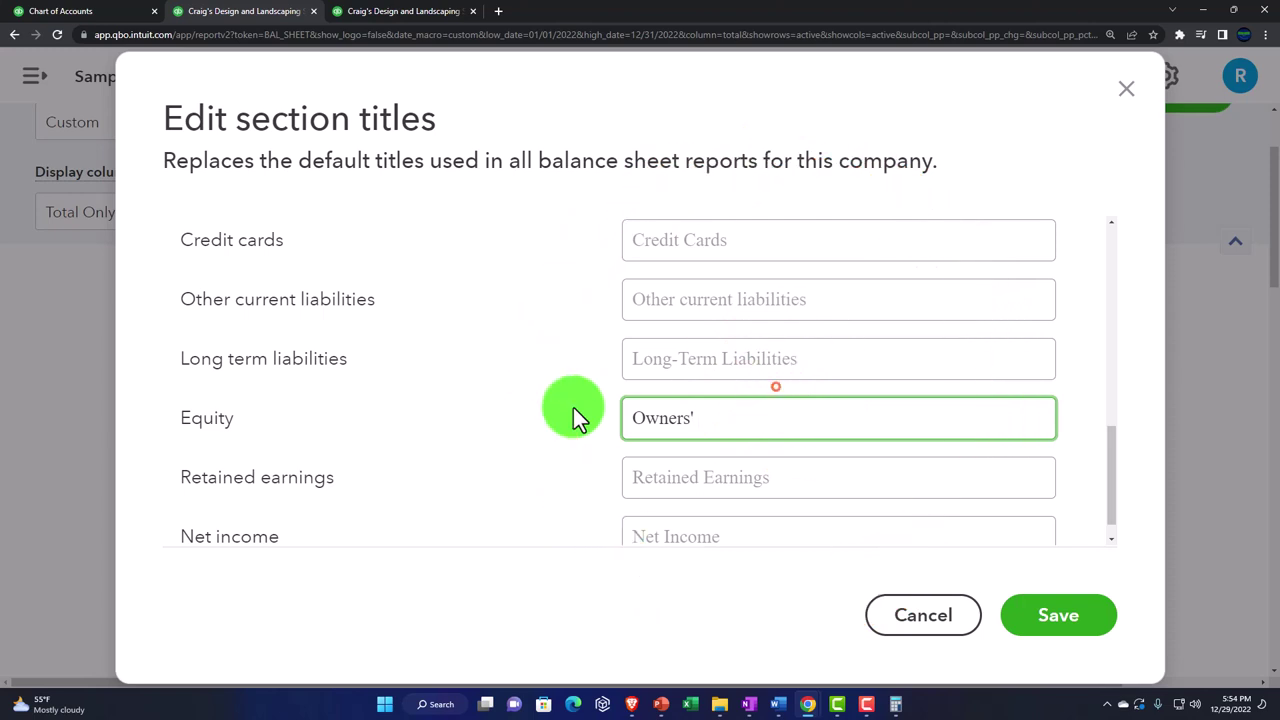
text( Equity)
Save the edited section titles and dismiss the saving notice
scroll(573, 407, down, 1)
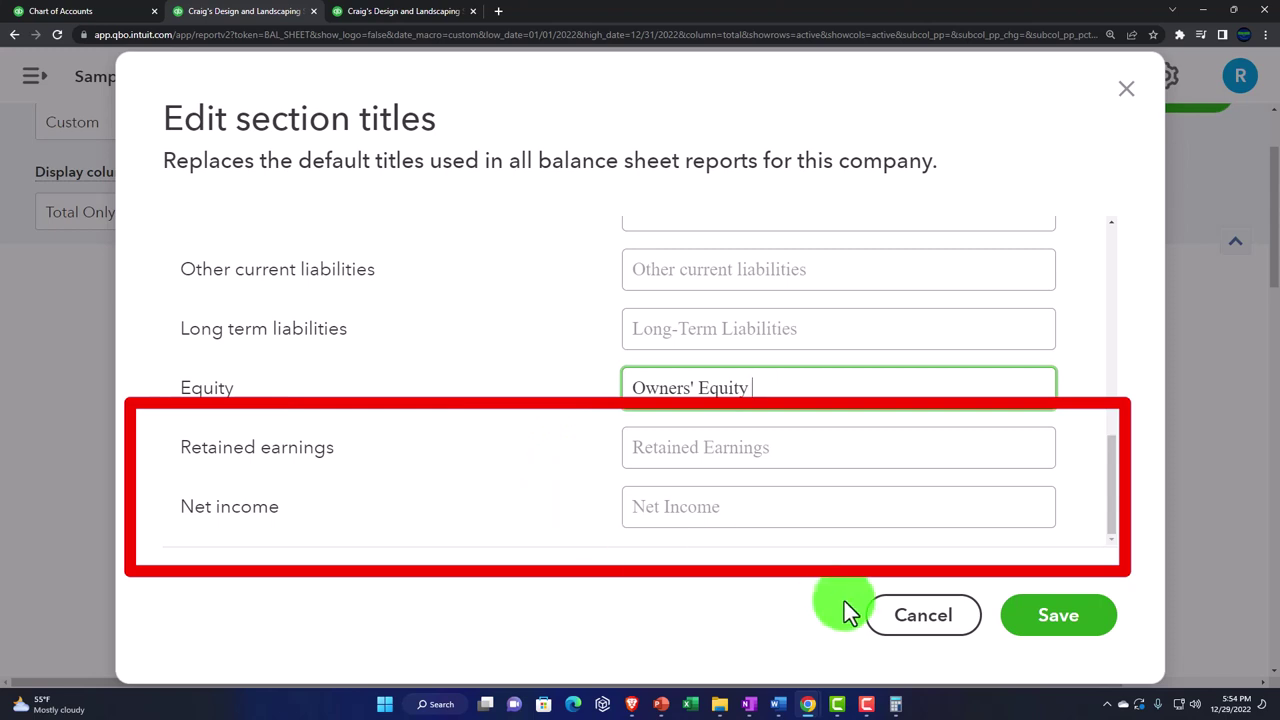
click(1056, 625)
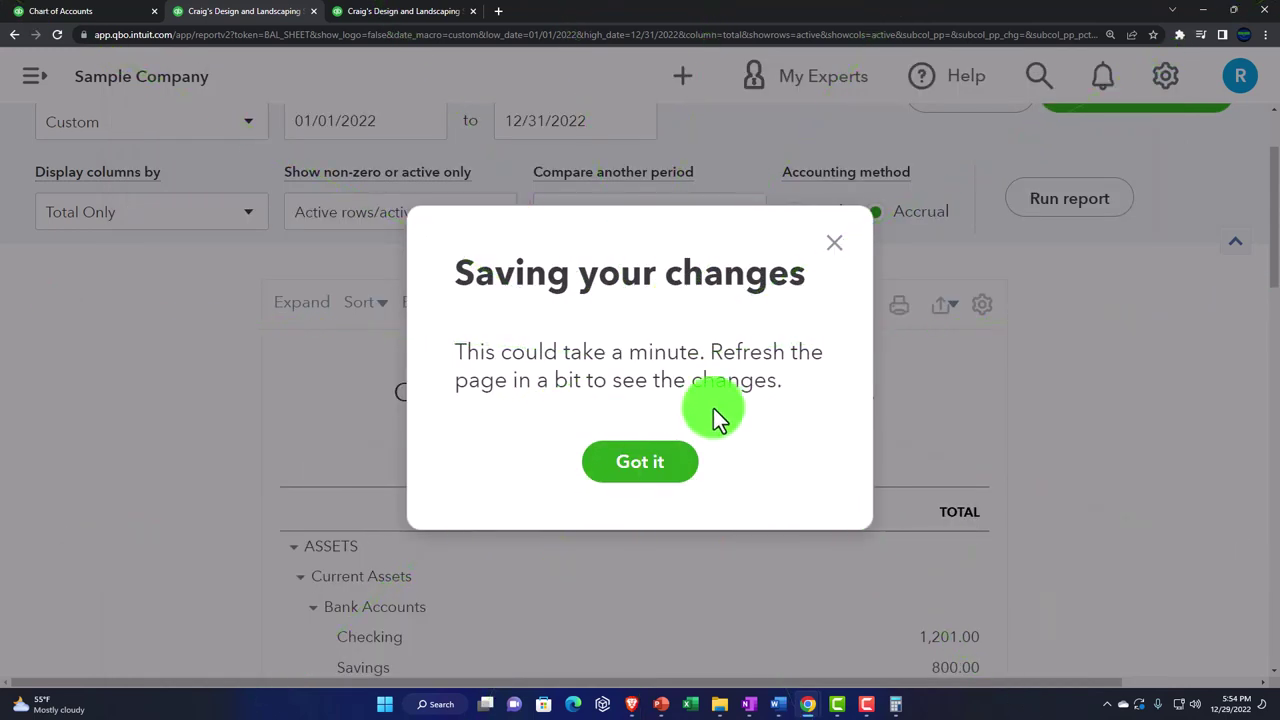
click(645, 468)
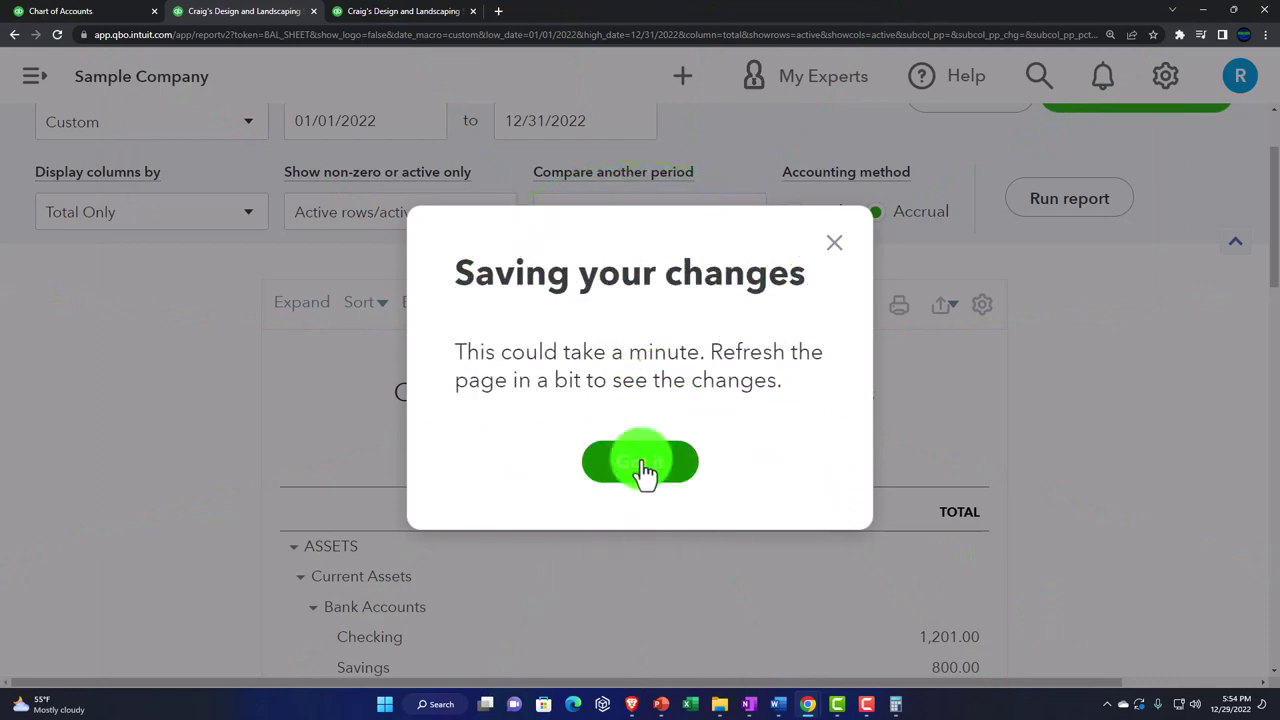
Check the Balance Sheet's section headings from assets through liabilities and equity and return to the report header
scroll(645, 470, down, 6)
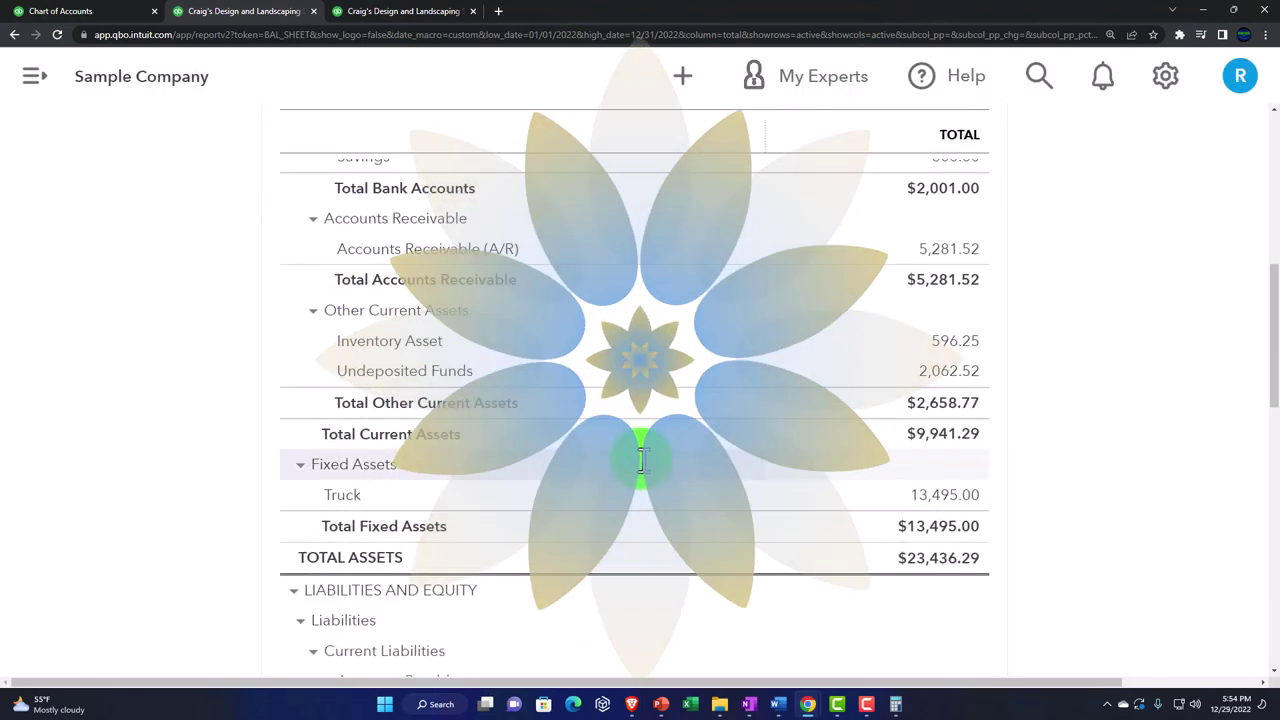
scroll(641, 470, down, 3)
scroll(640, 459, down, 3)
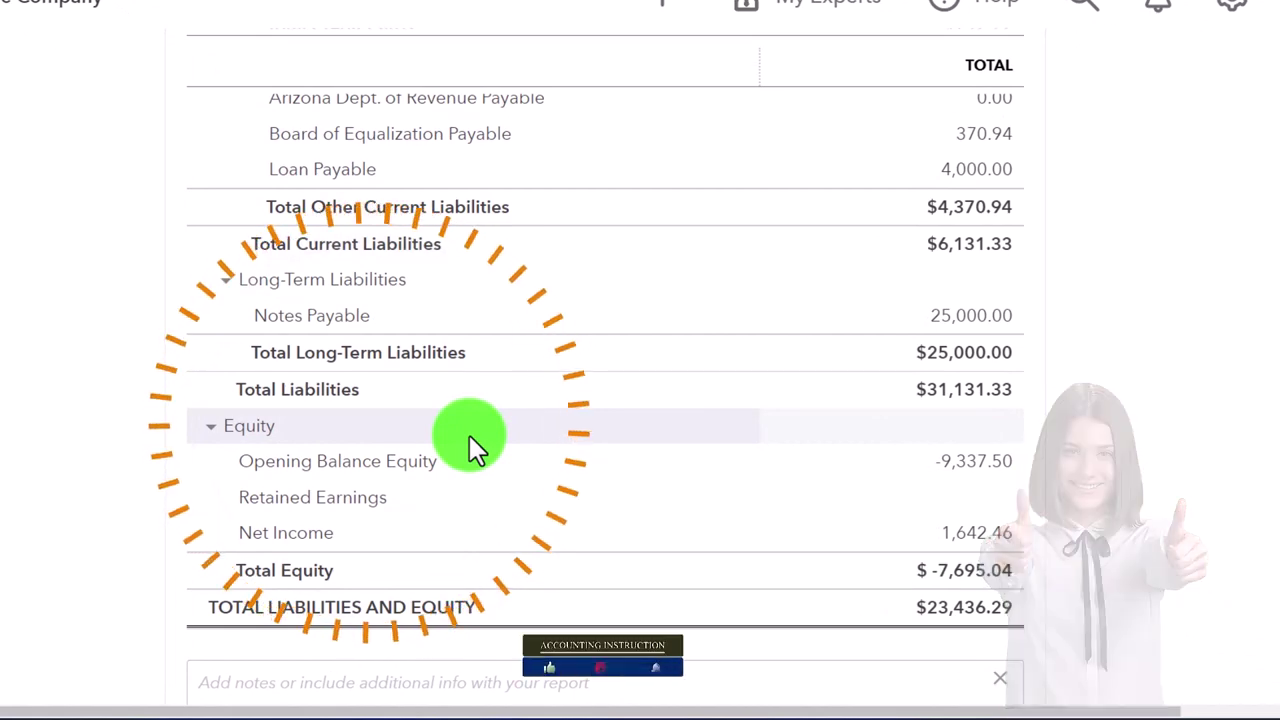
scroll(469, 435, up, 9)
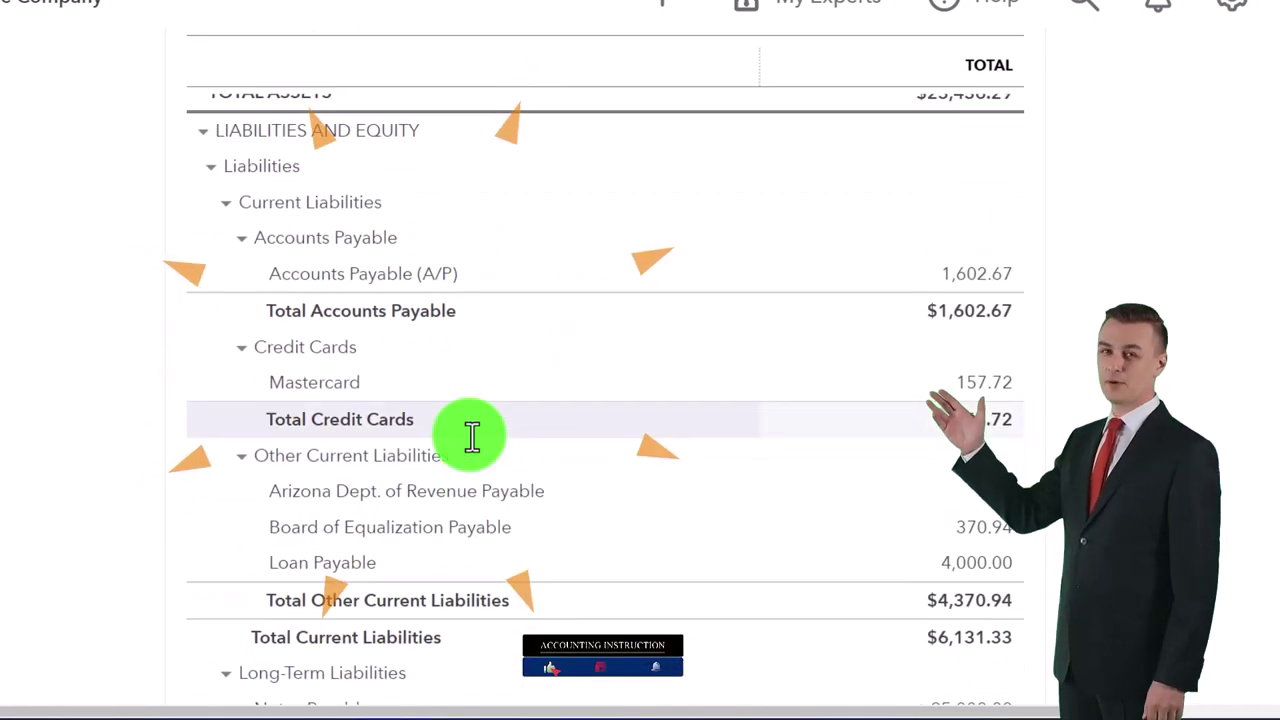
scroll(469, 435, up, 5)
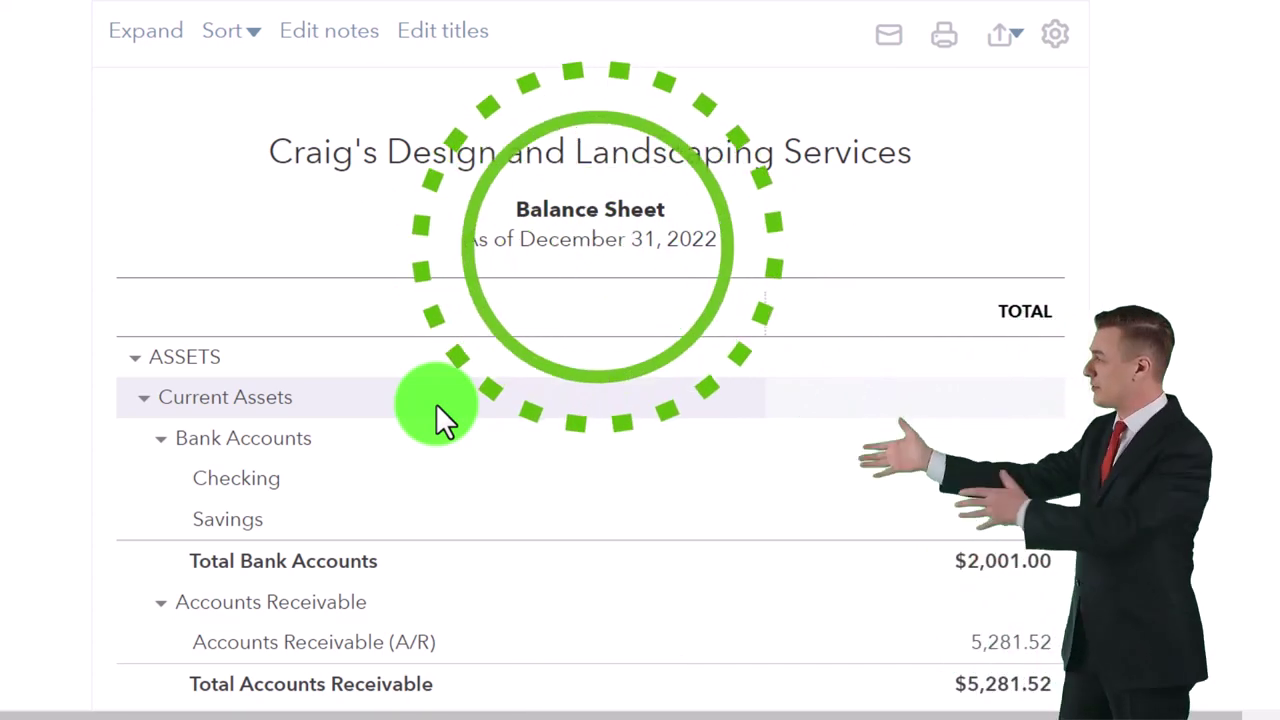
scroll(338, 386, down, 1)
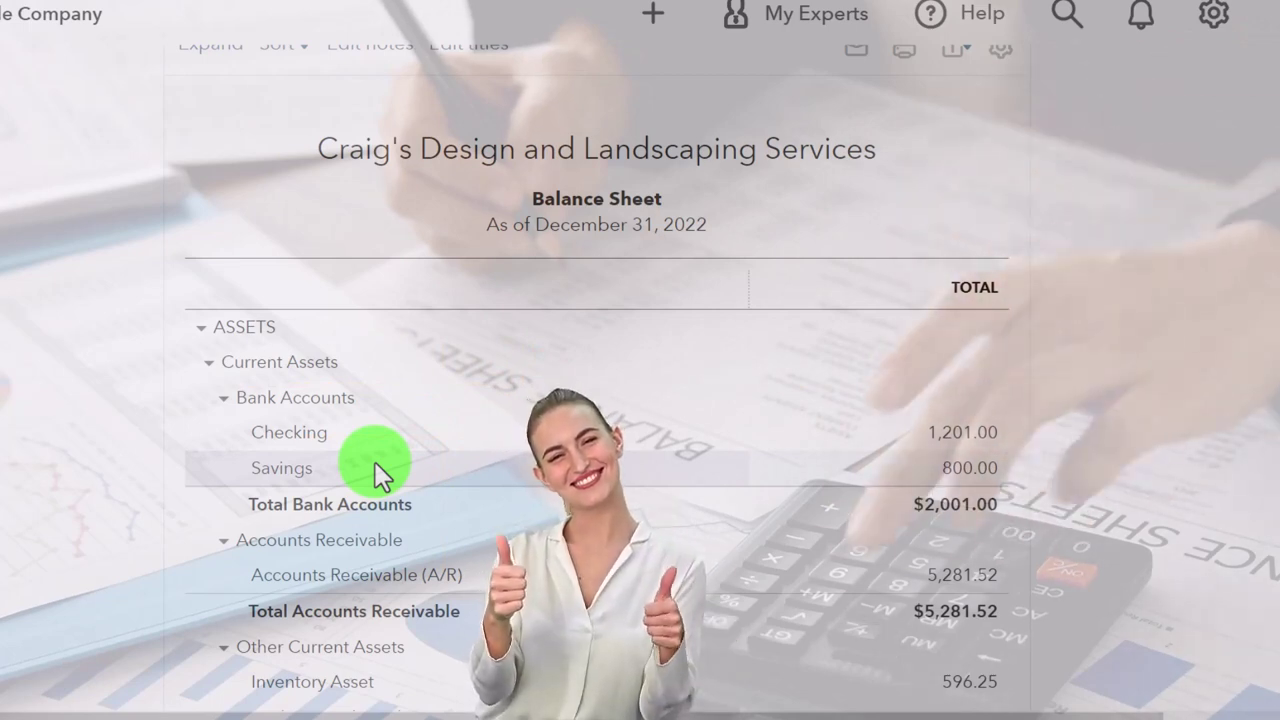
scroll(375, 462, up, 1)
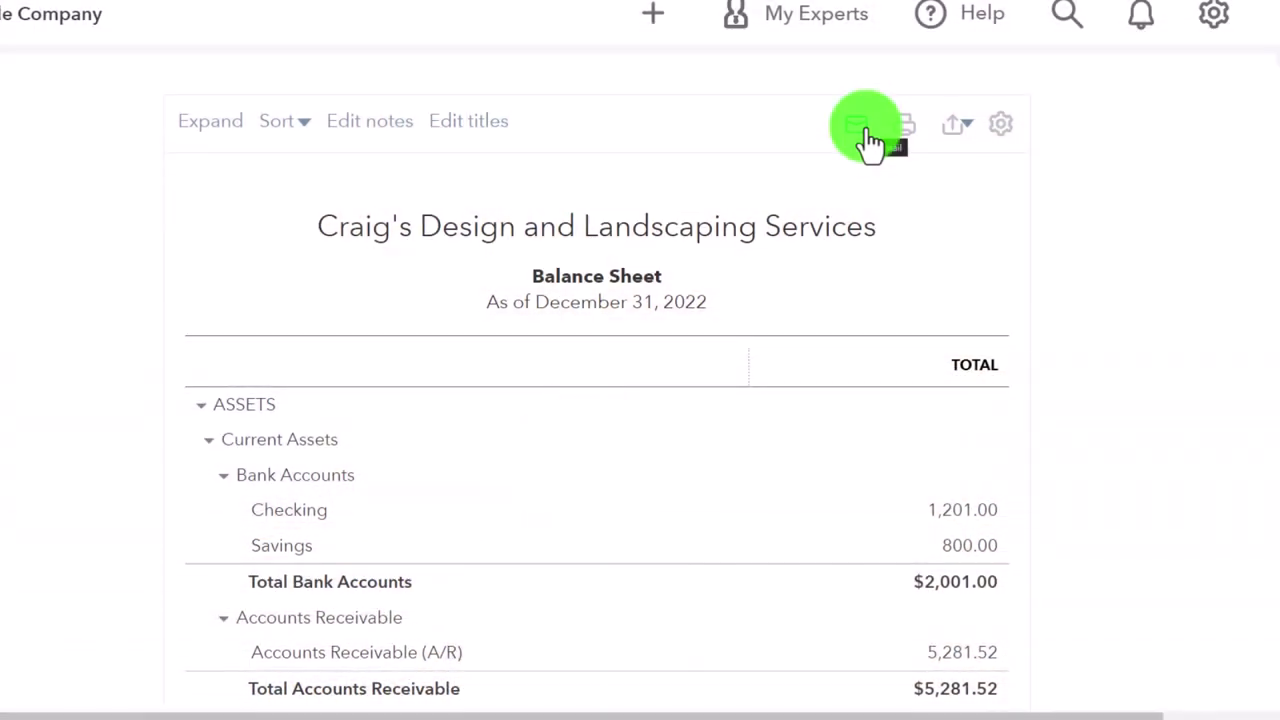
Open the company name and report title in the Balance Sheet header for editing, and leave the header editing
click(781, 224)
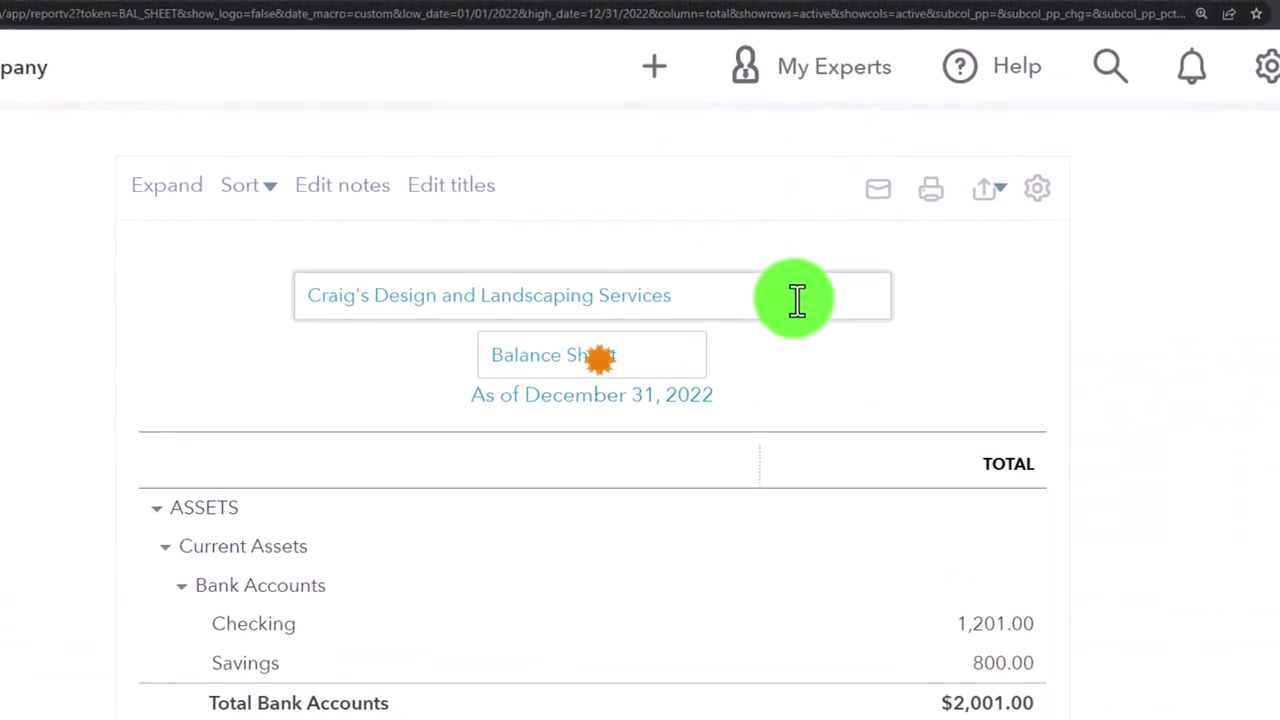
click(656, 352)
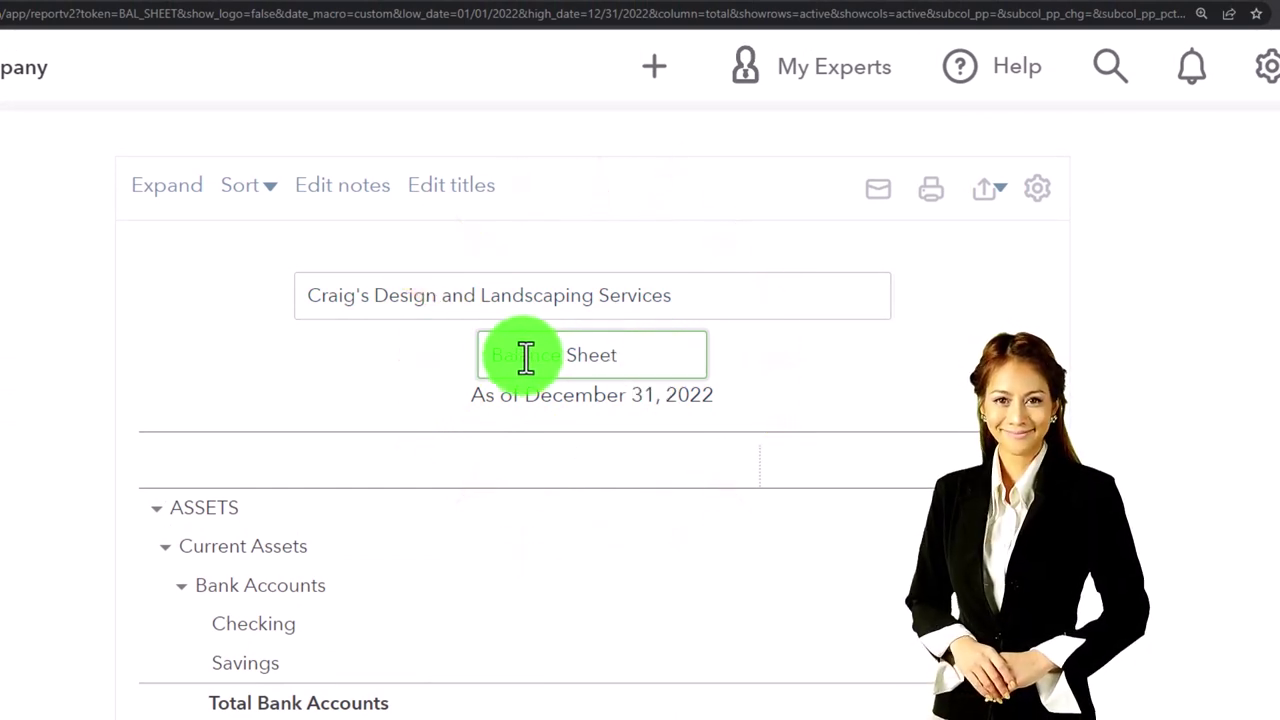
click(1172, 322)
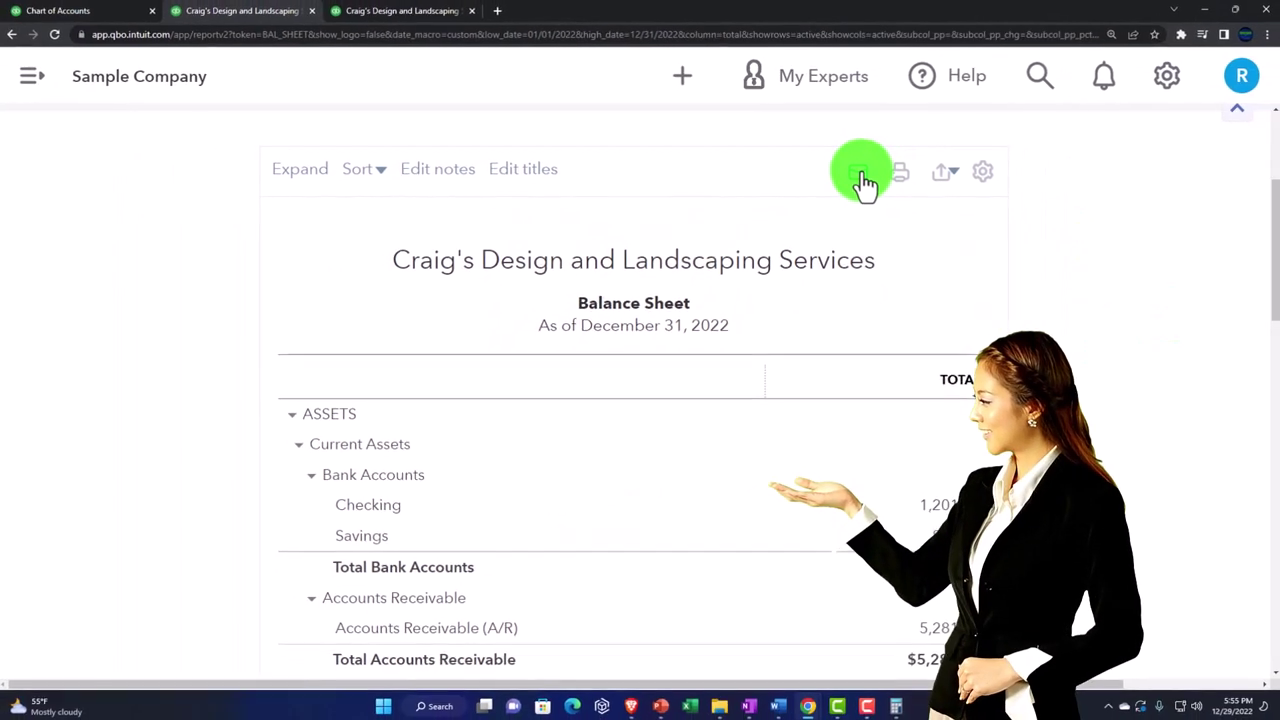
Preview the Balance Sheet through both its email and print options, closing each preview
click(862, 180)
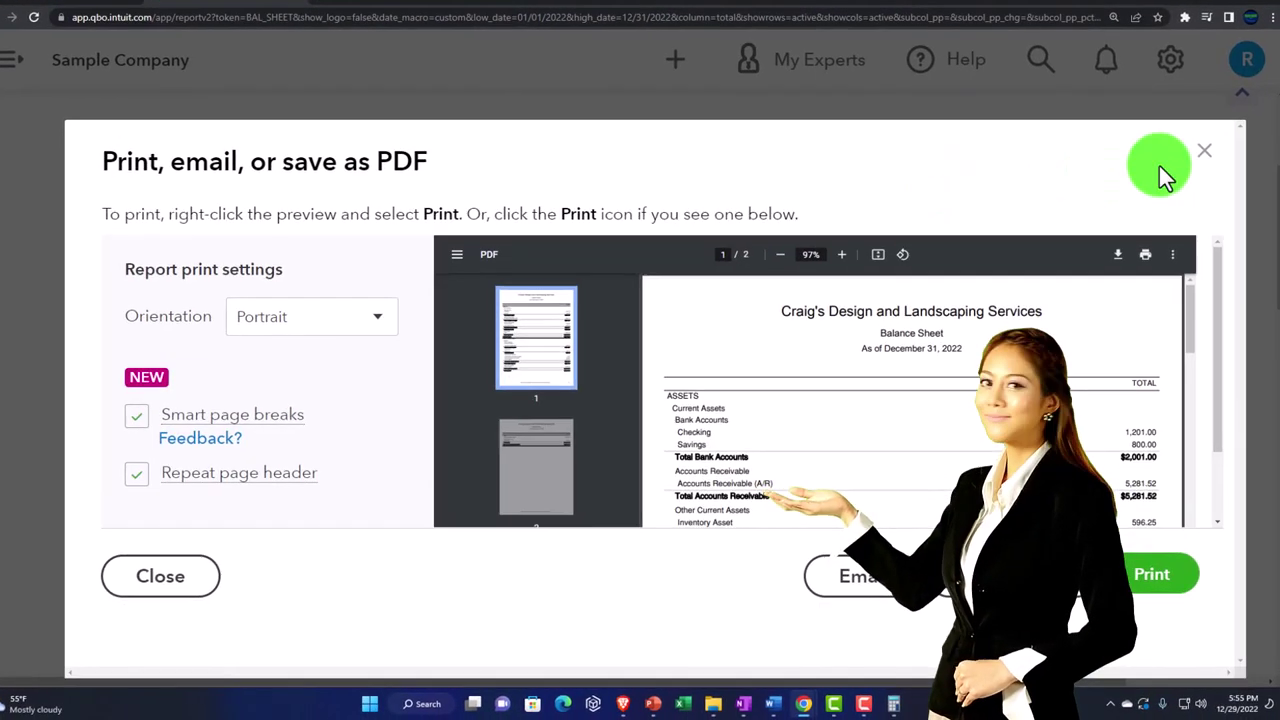
click(1204, 150)
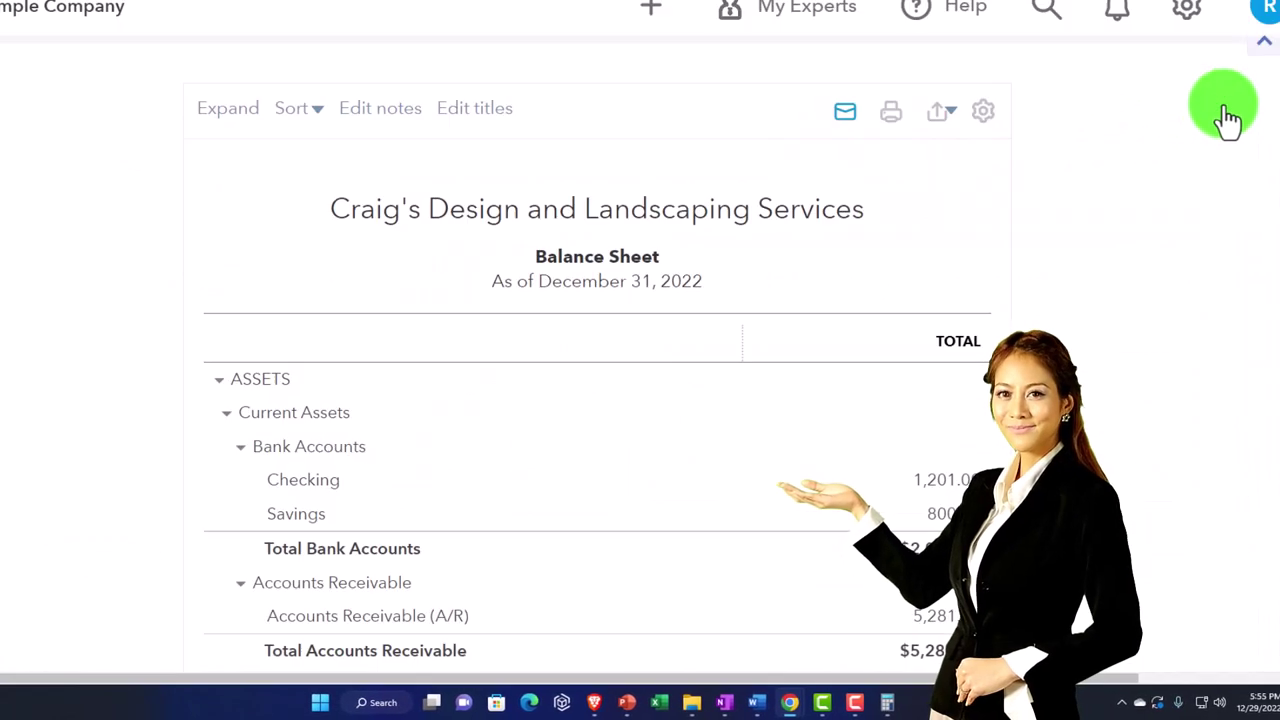
click(890, 112)
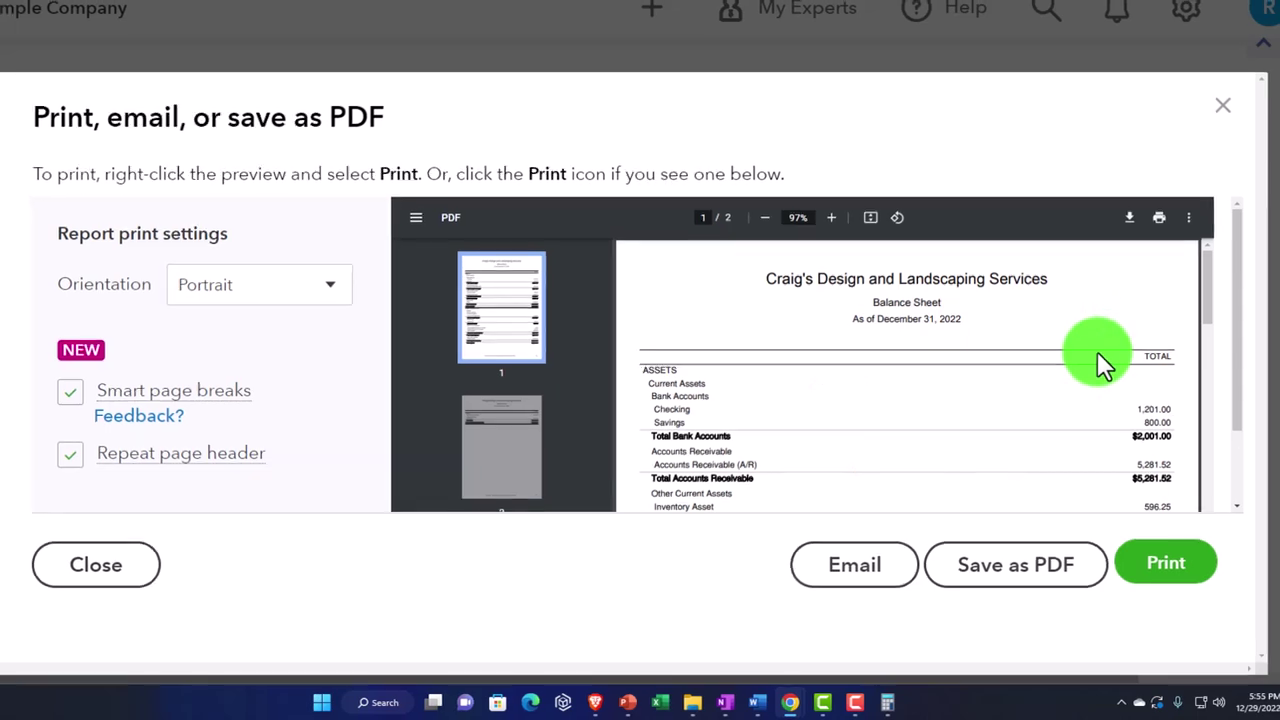
click(1223, 103)
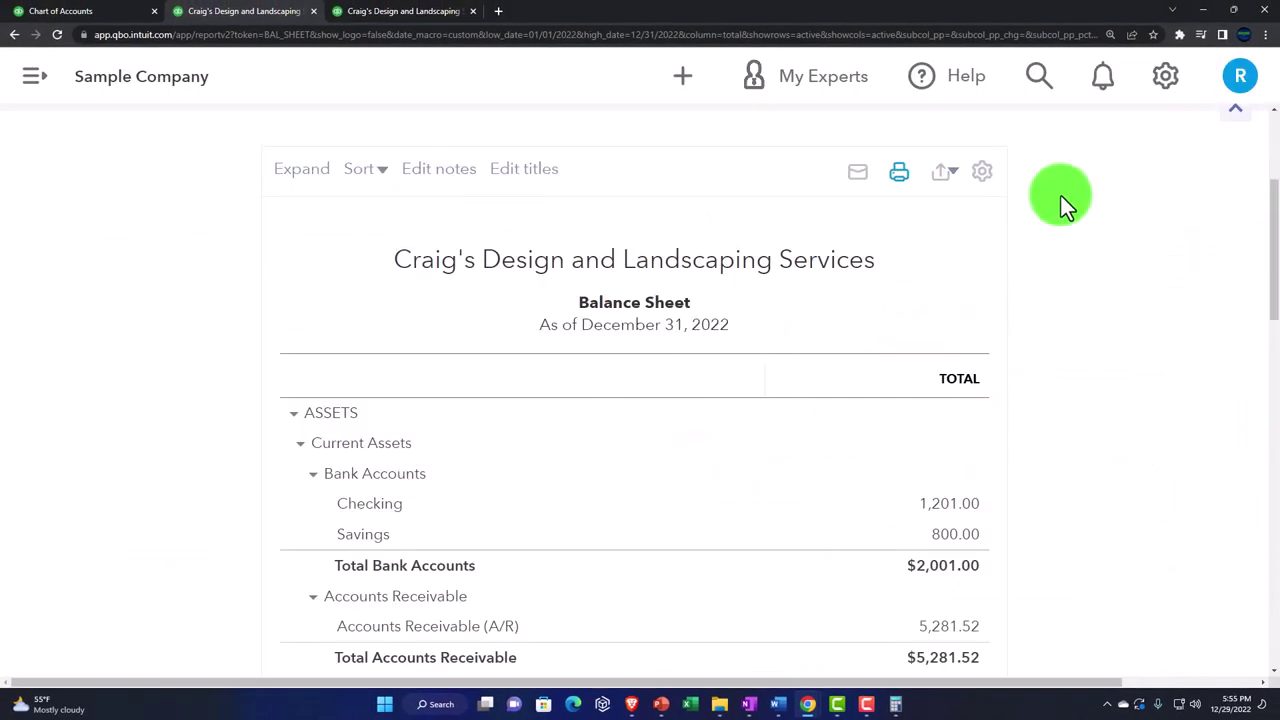
Review the Balance Sheet's export options and display density setting, and close them
click(947, 172)
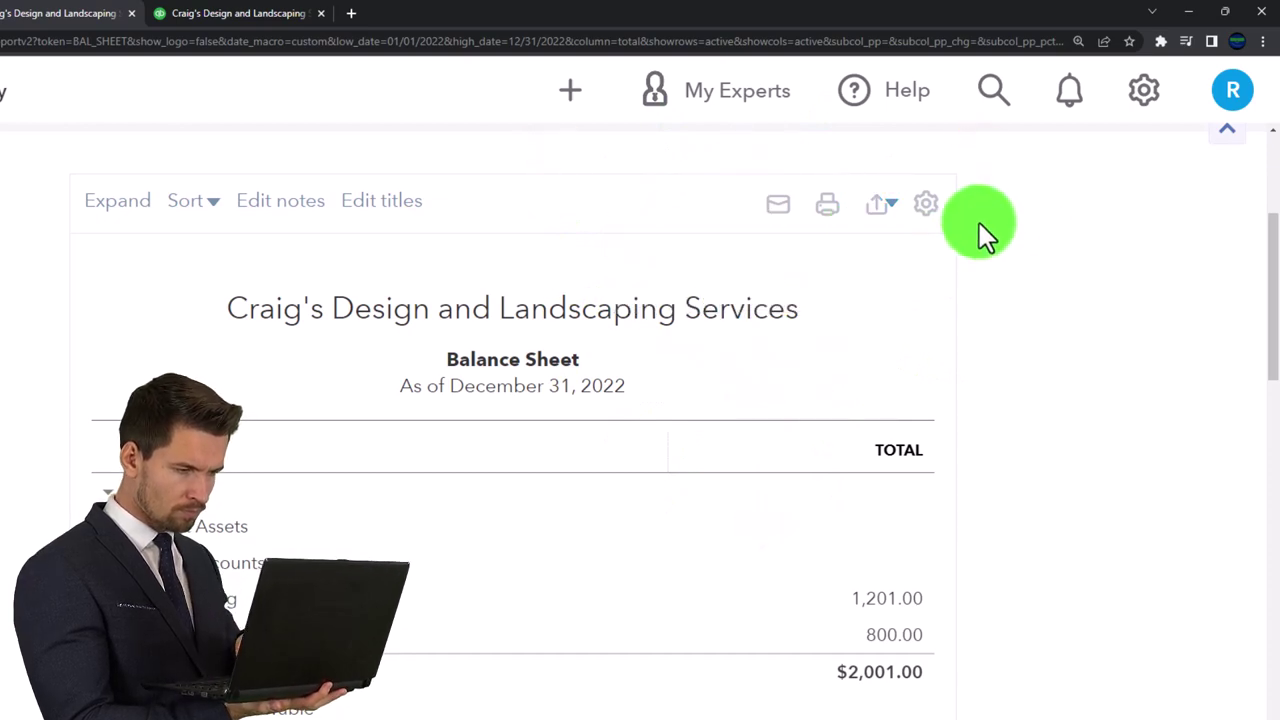
click(928, 215)
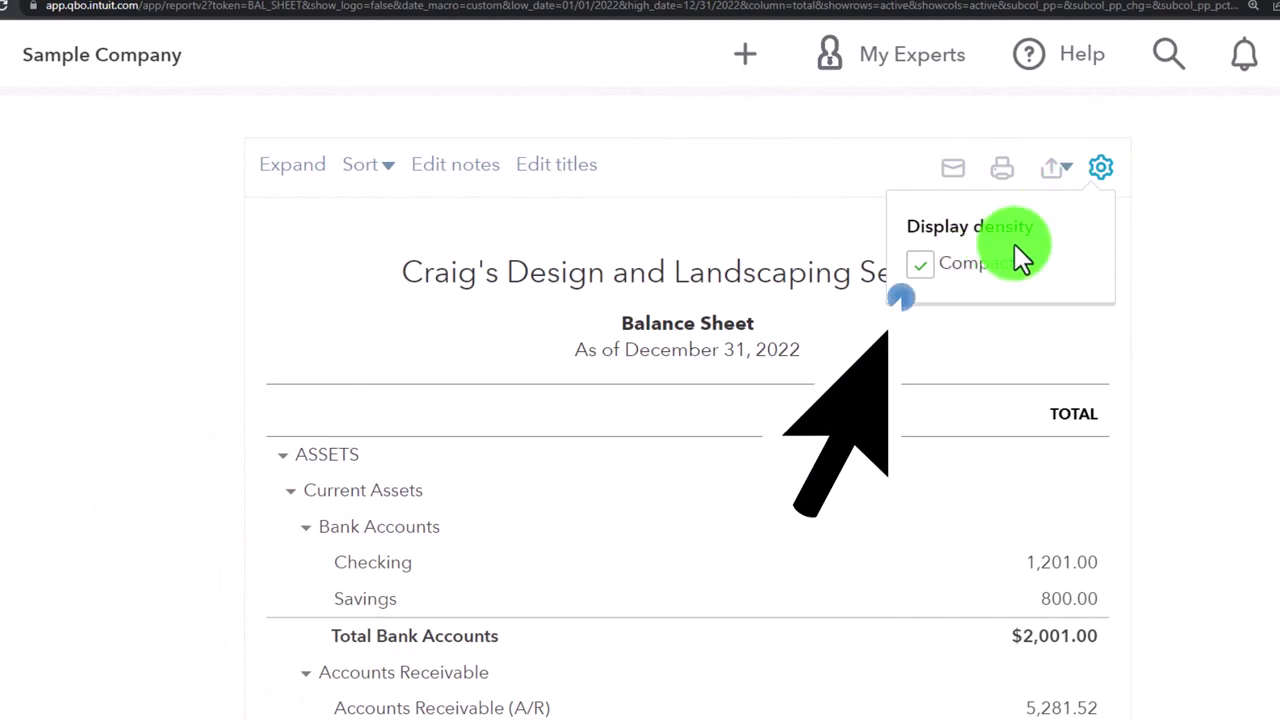
click(1184, 301)
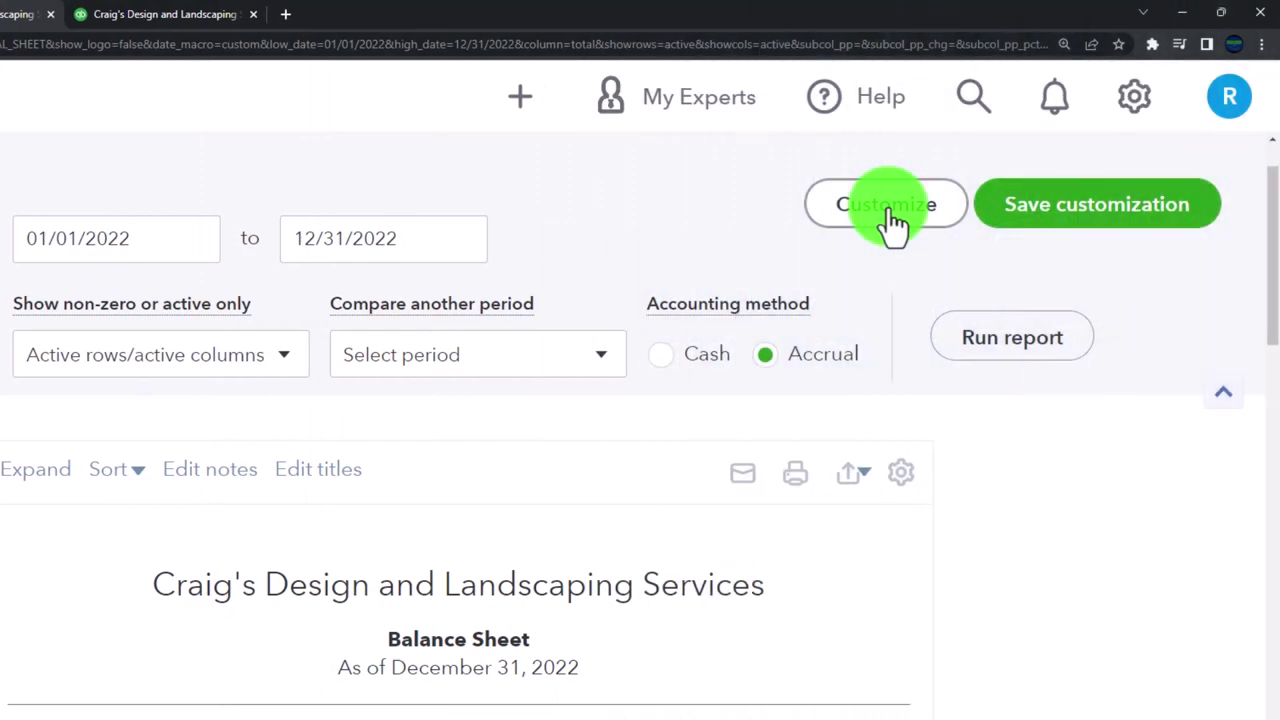
Go to the sample company's Chart of Accounts page and switch QuickBooks to Business view
click(82, 14)
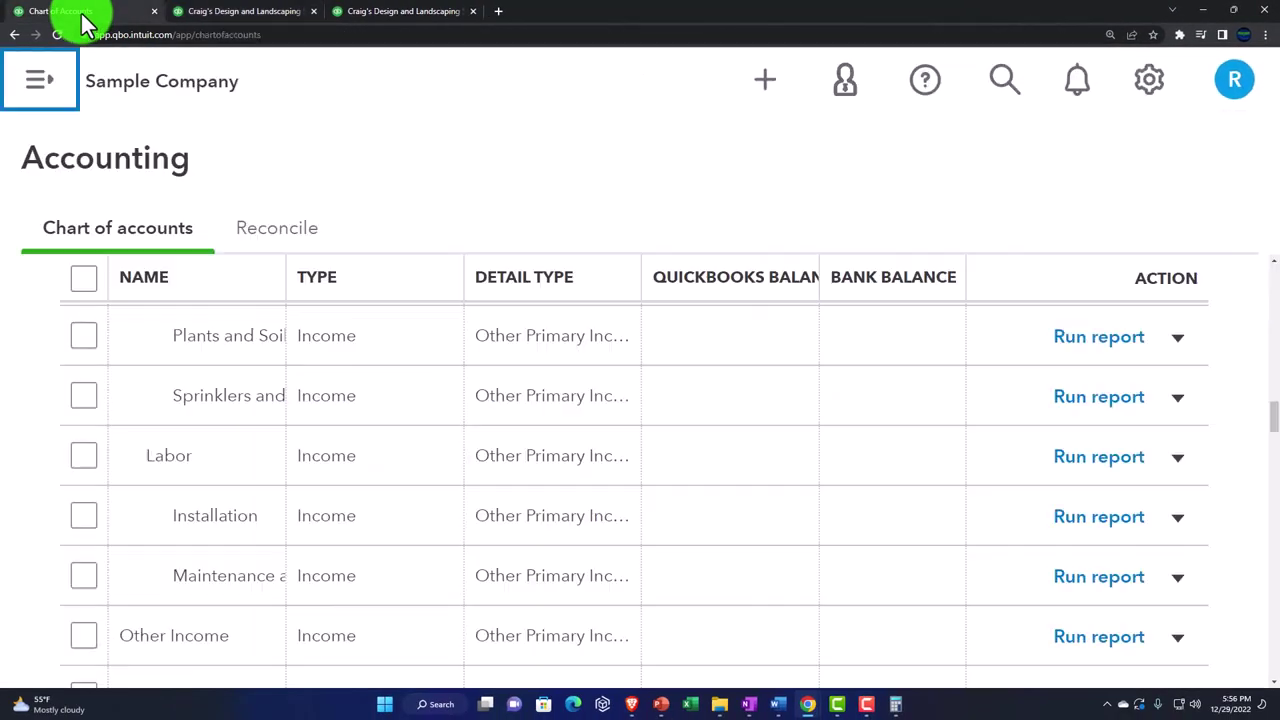
click(1167, 95)
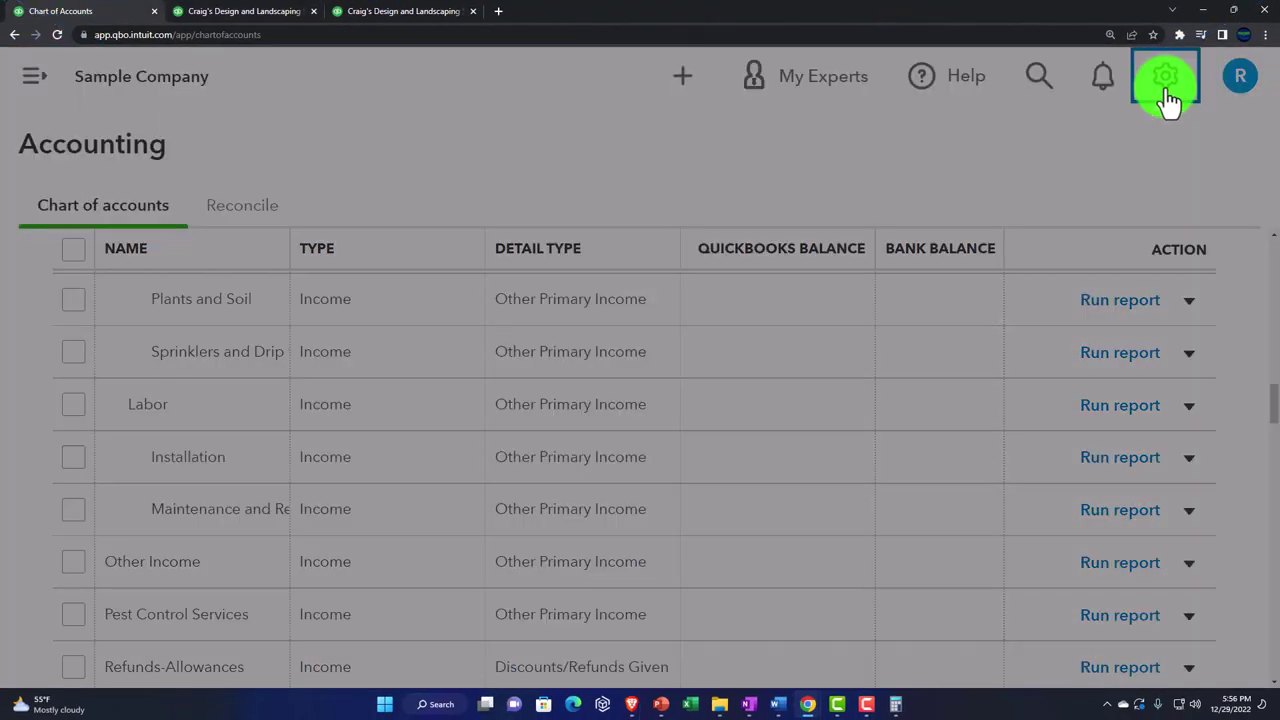
click(1086, 620)
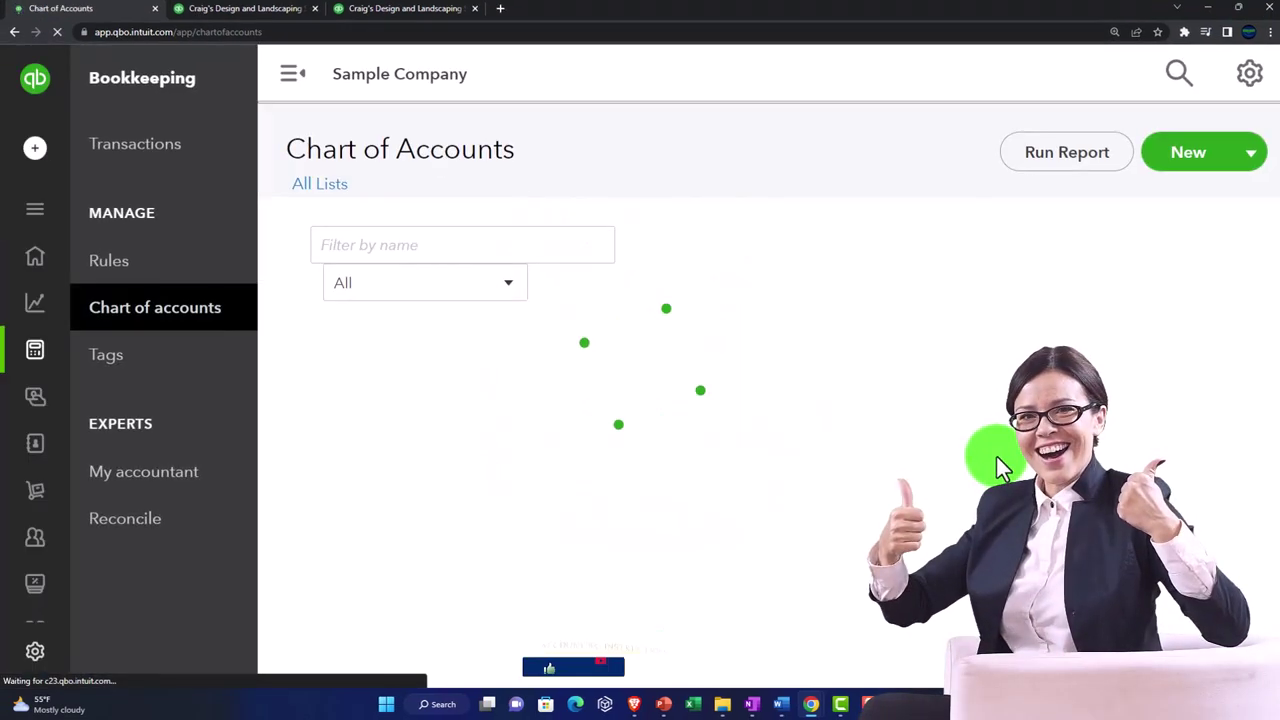
Check where the chart of accounts is located within the Bookkeeping section of Business view
click(43, 210)
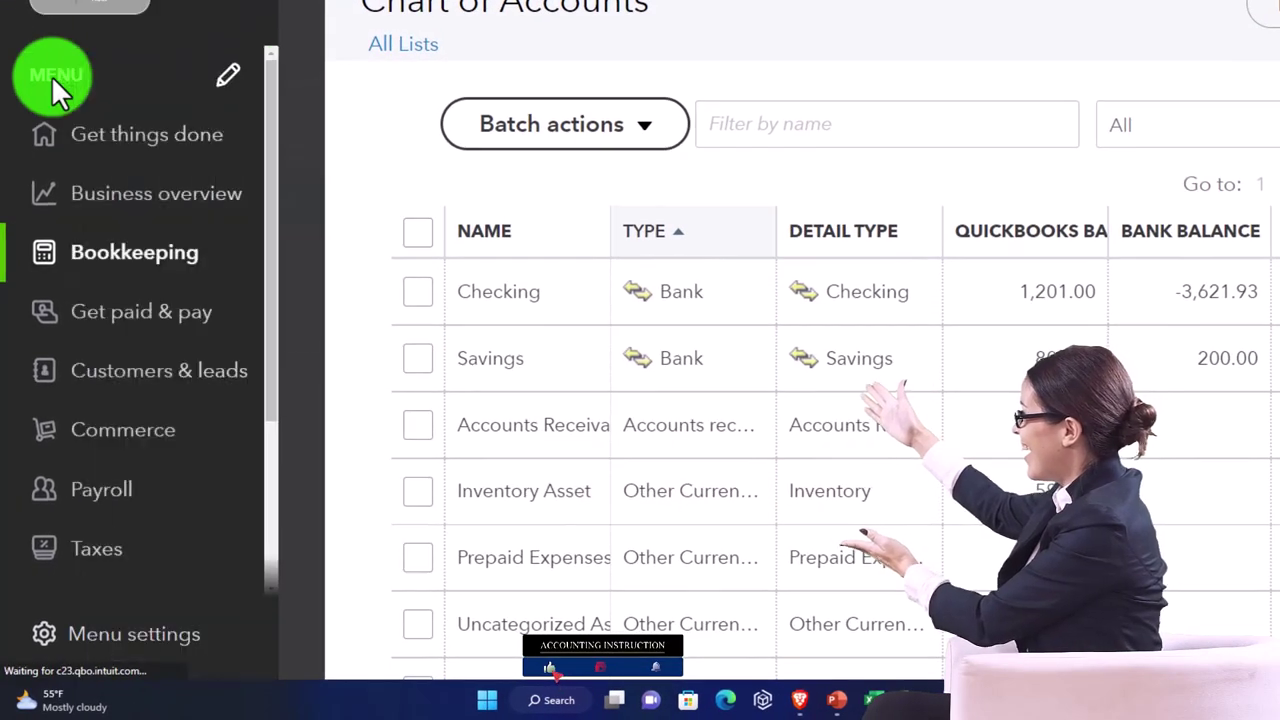
click(62, 254)
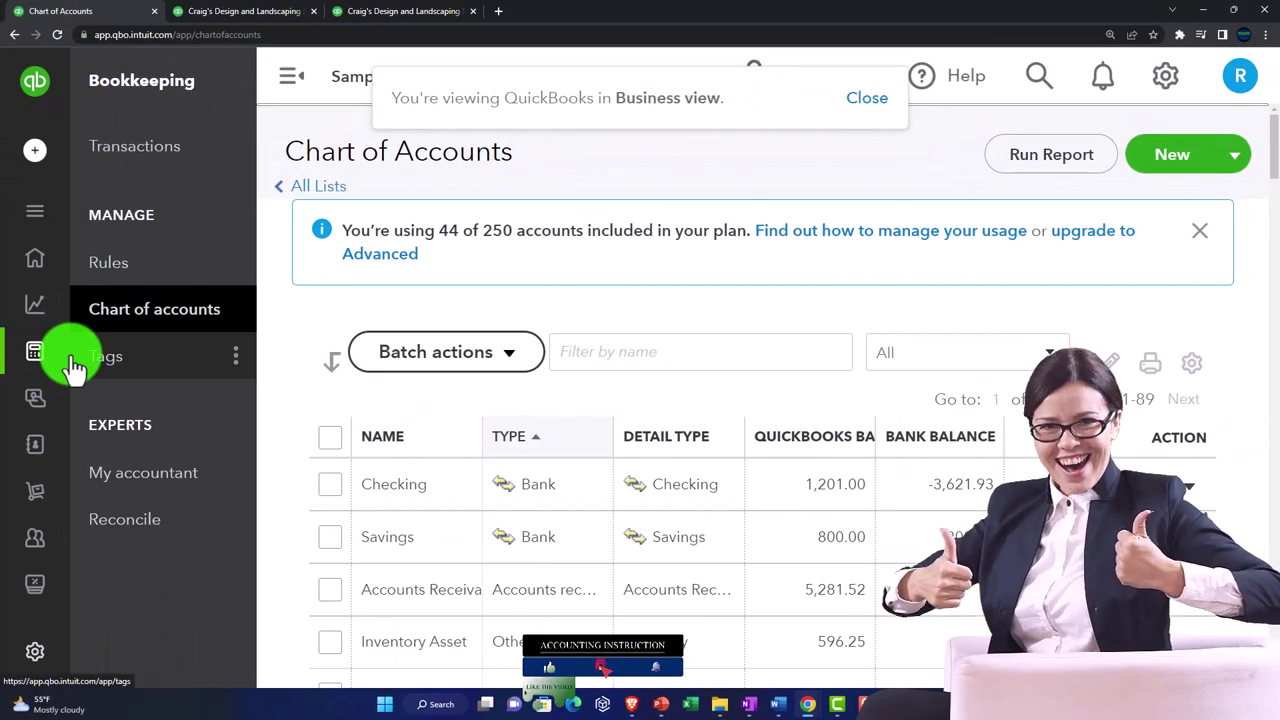
mouse_move(46, 354)
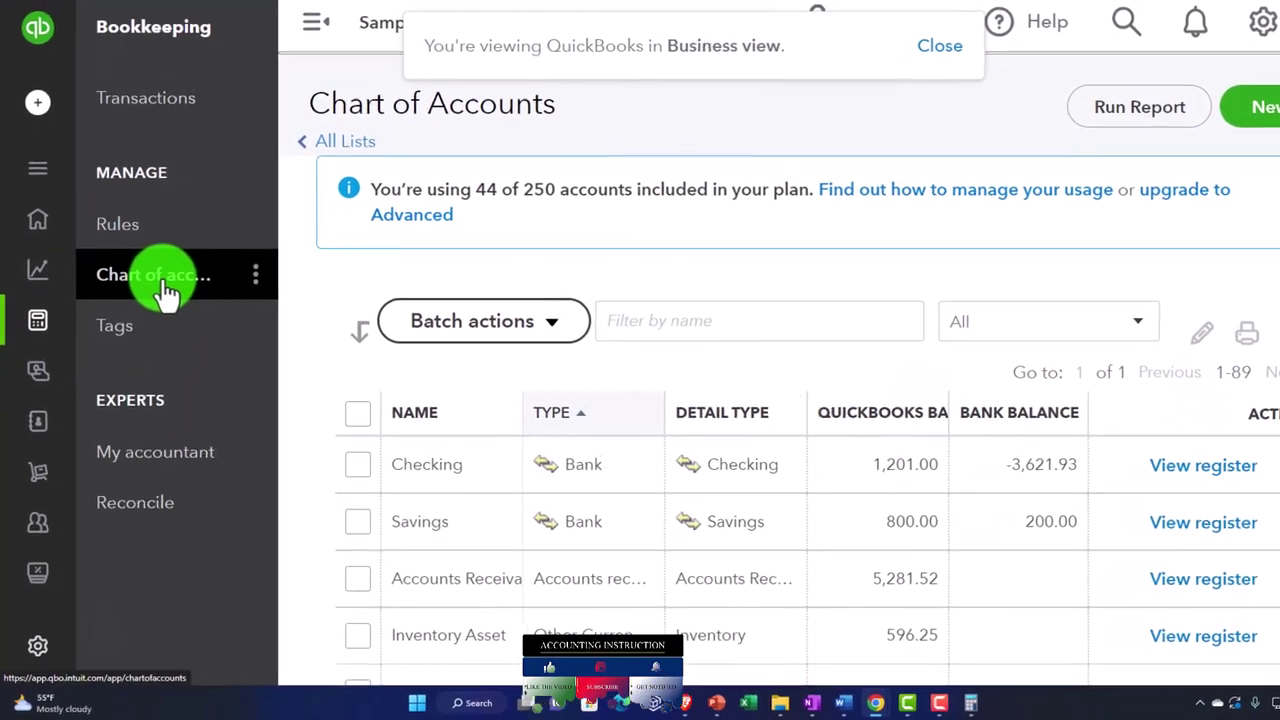
Open the Reports page from the Business overview section
mouse_move(64, 160)
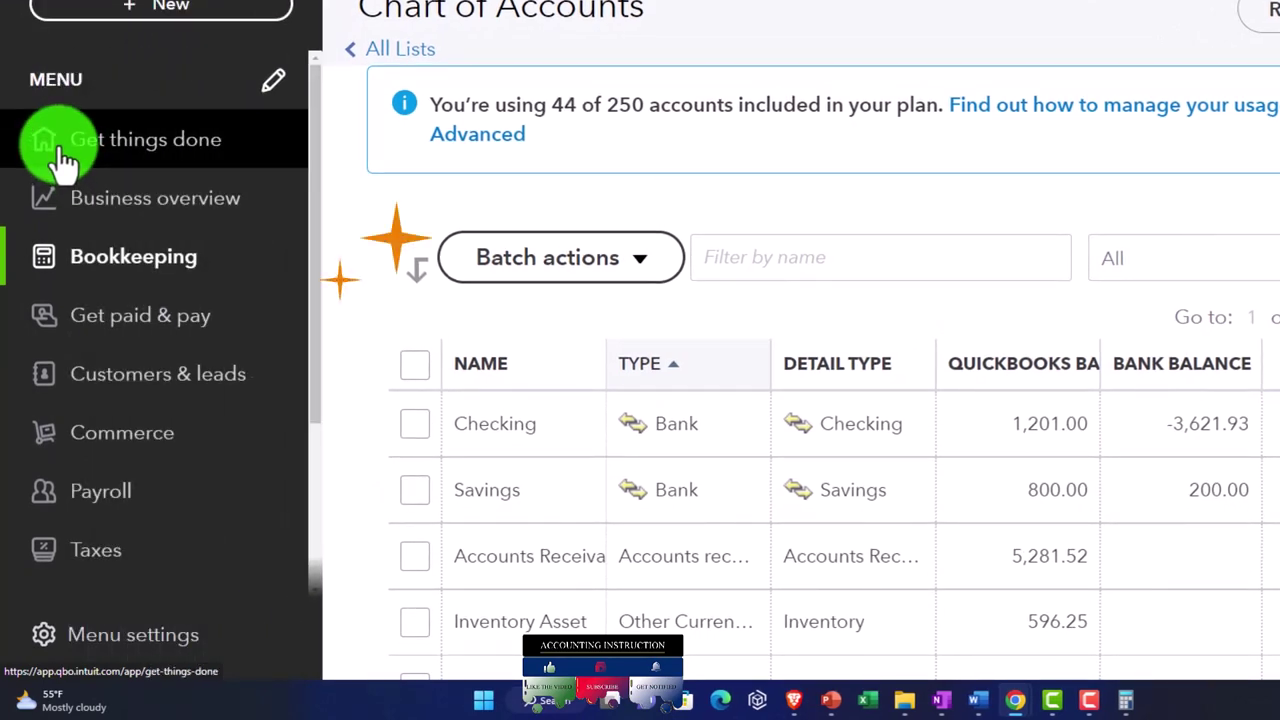
click(78, 204)
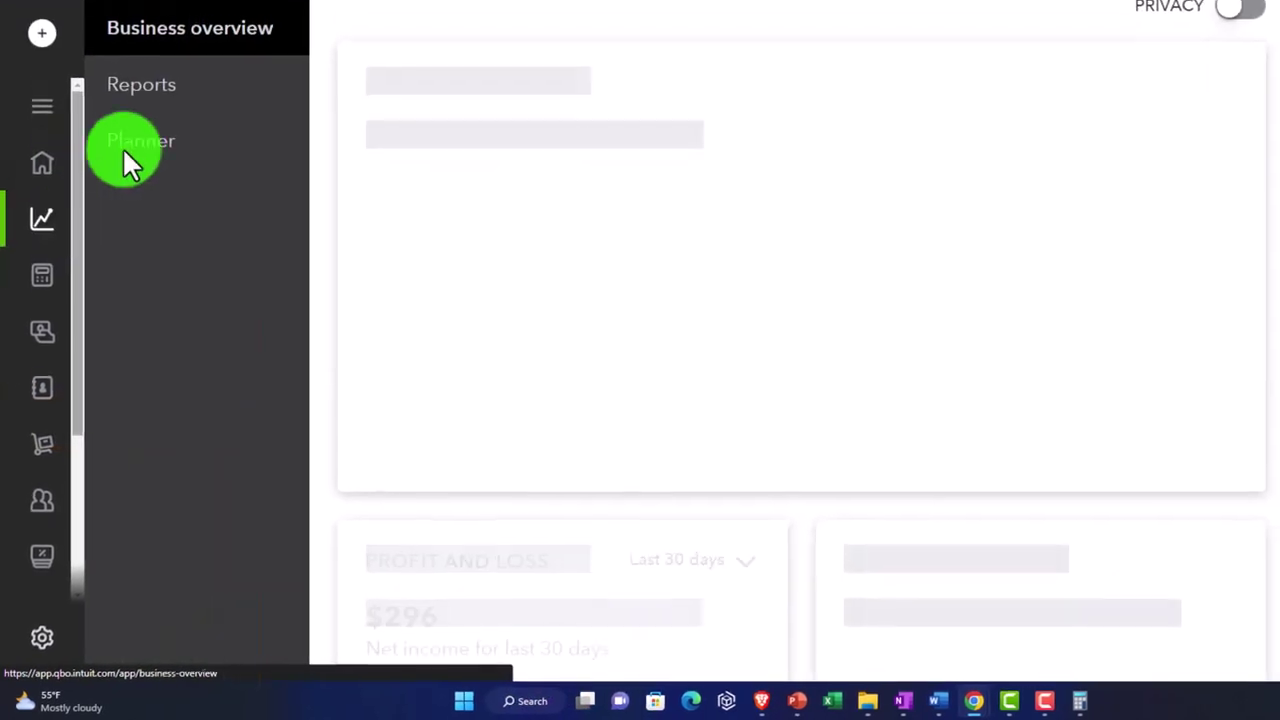
click(141, 88)
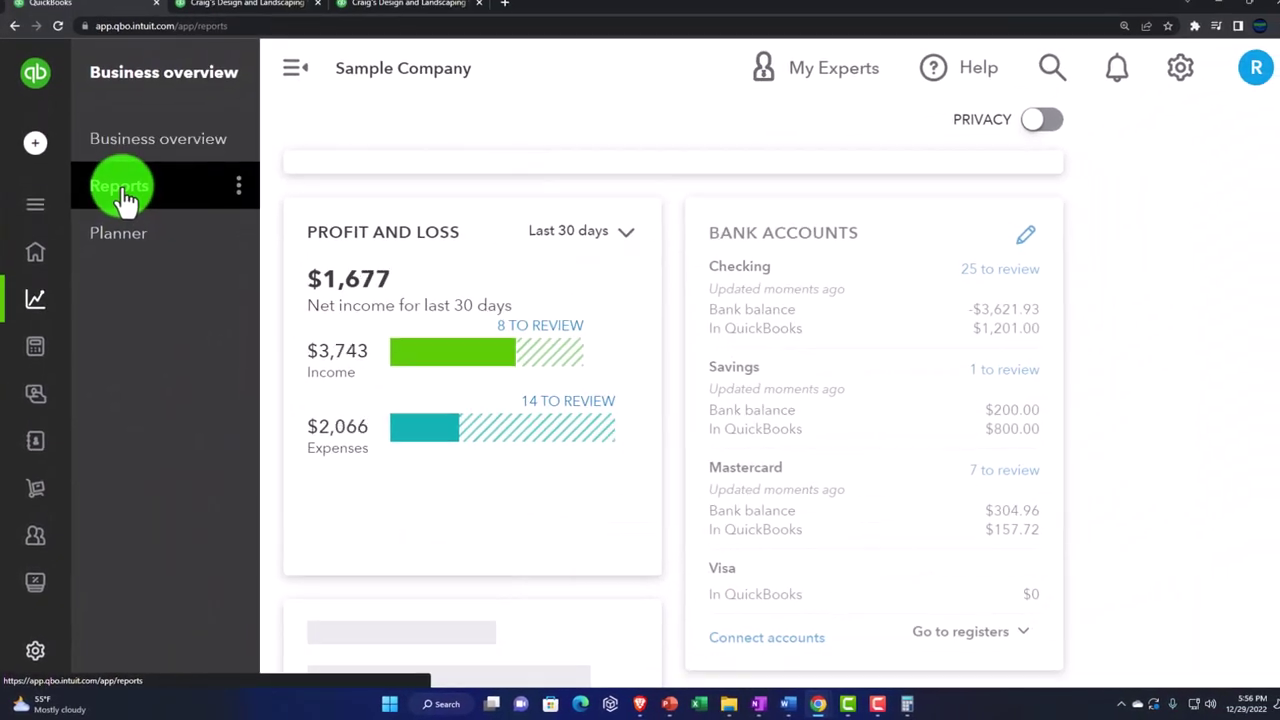